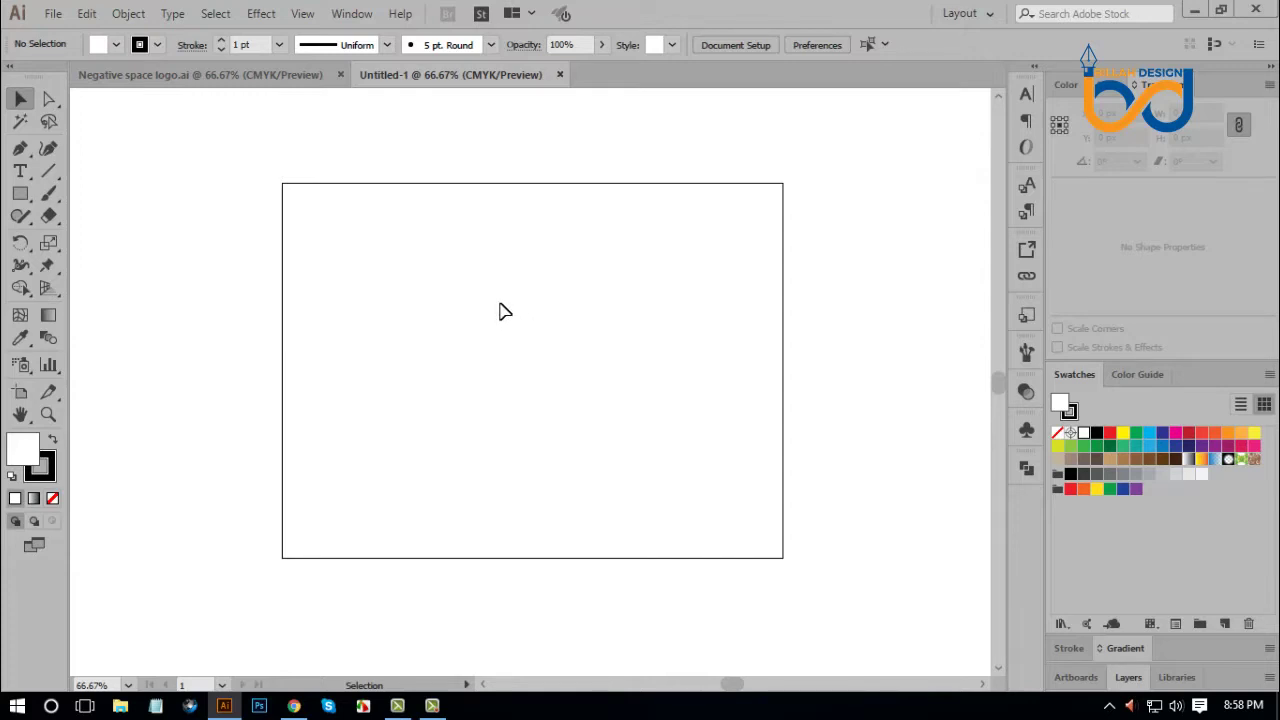
Type 'emp' at 72 pt near the upper centre of the artboard.
left_click(27, 172)
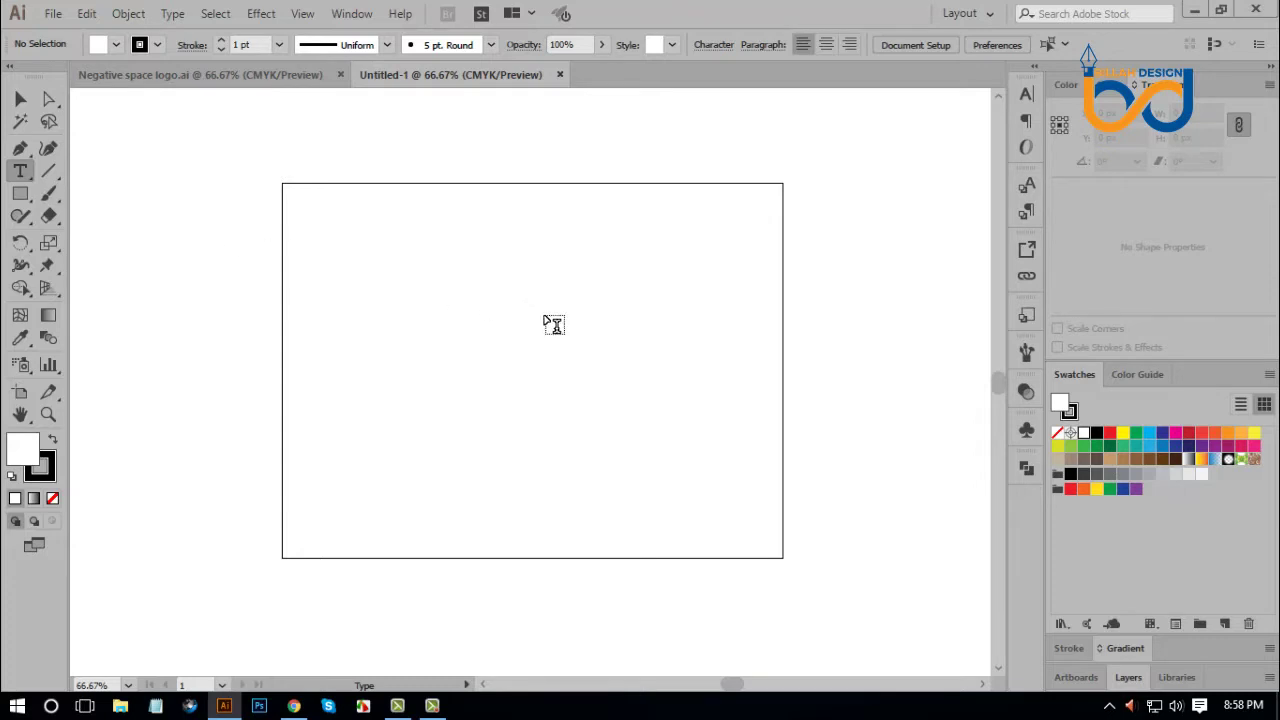
left_click(498, 308)
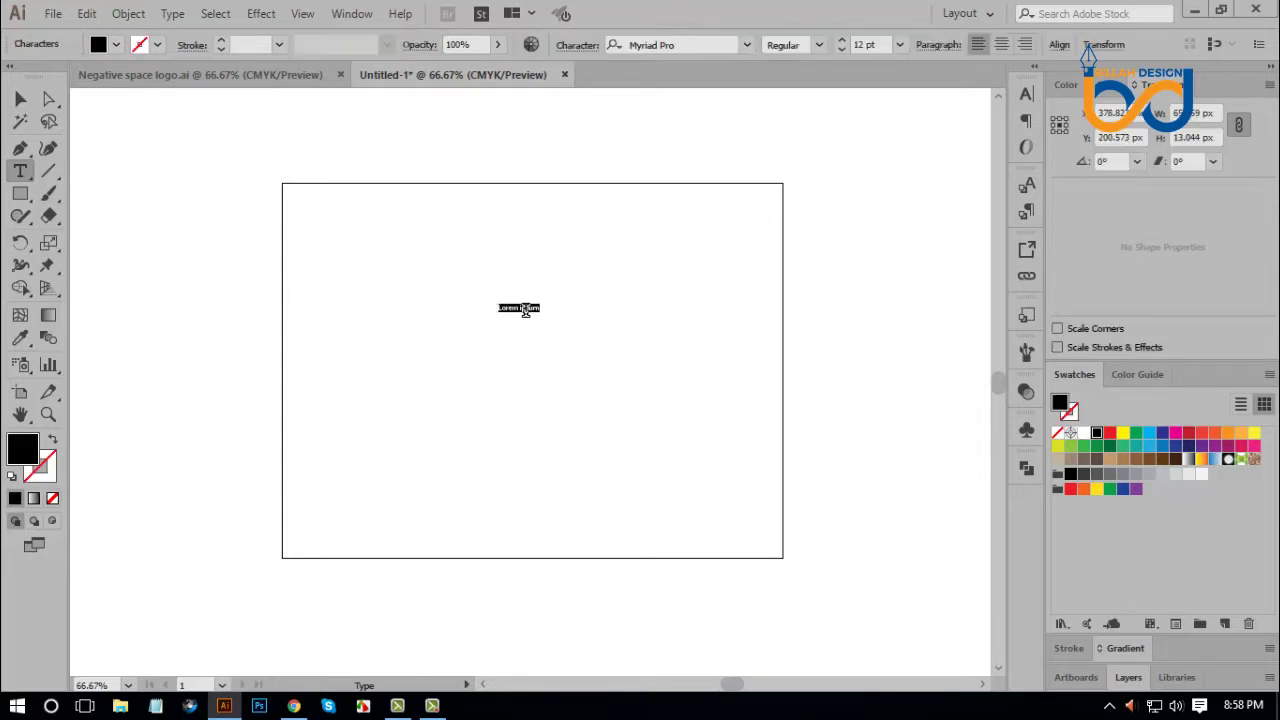
right_click(526, 315)
mouse_move(567, 414)
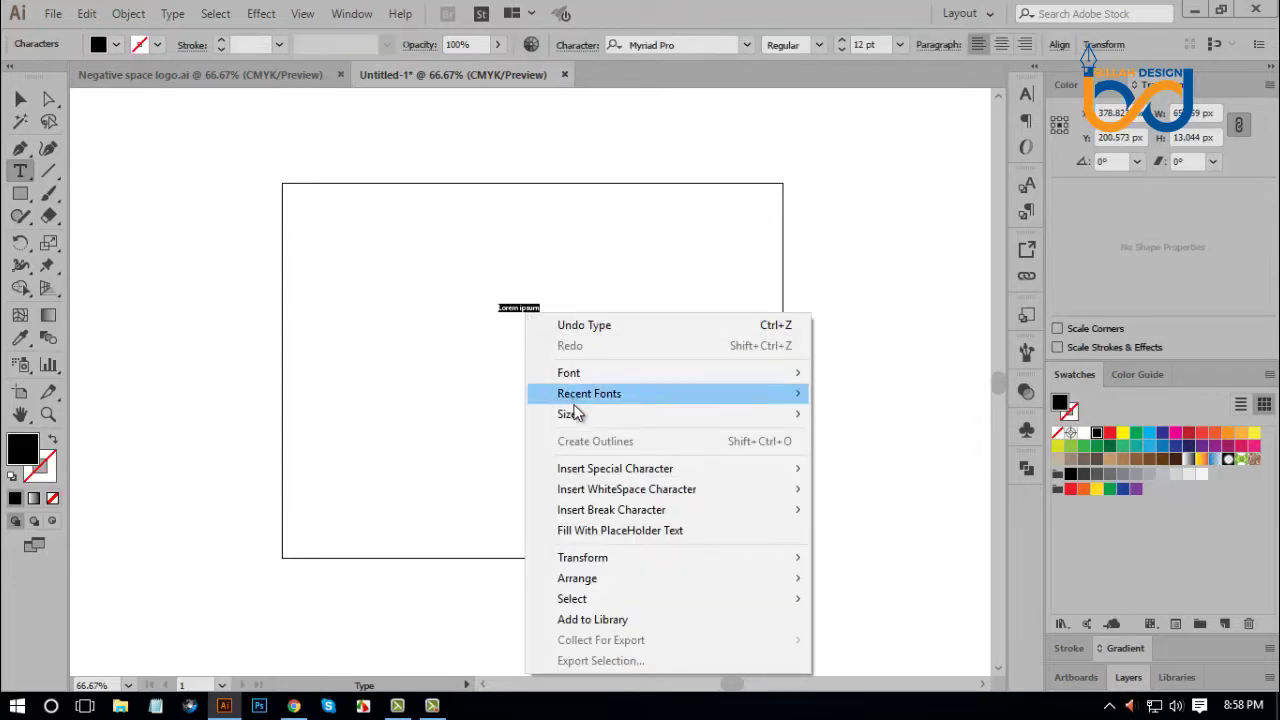
left_click(840, 422)
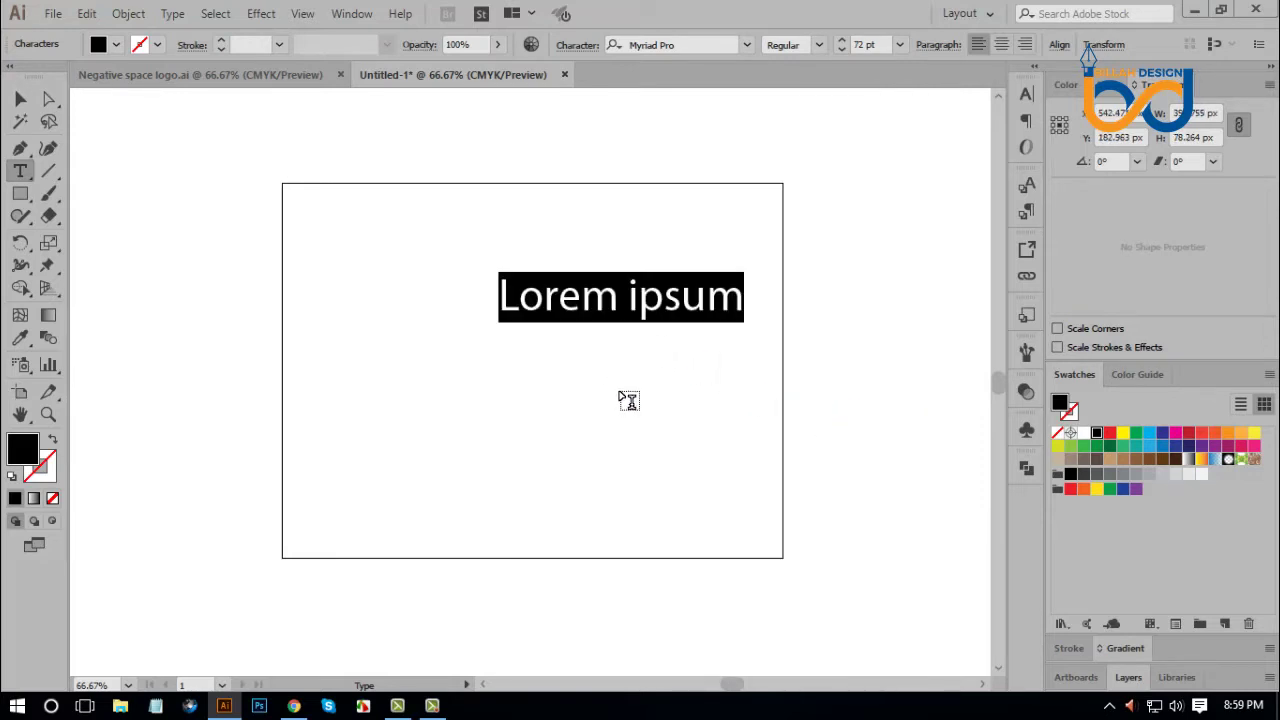
type("e")
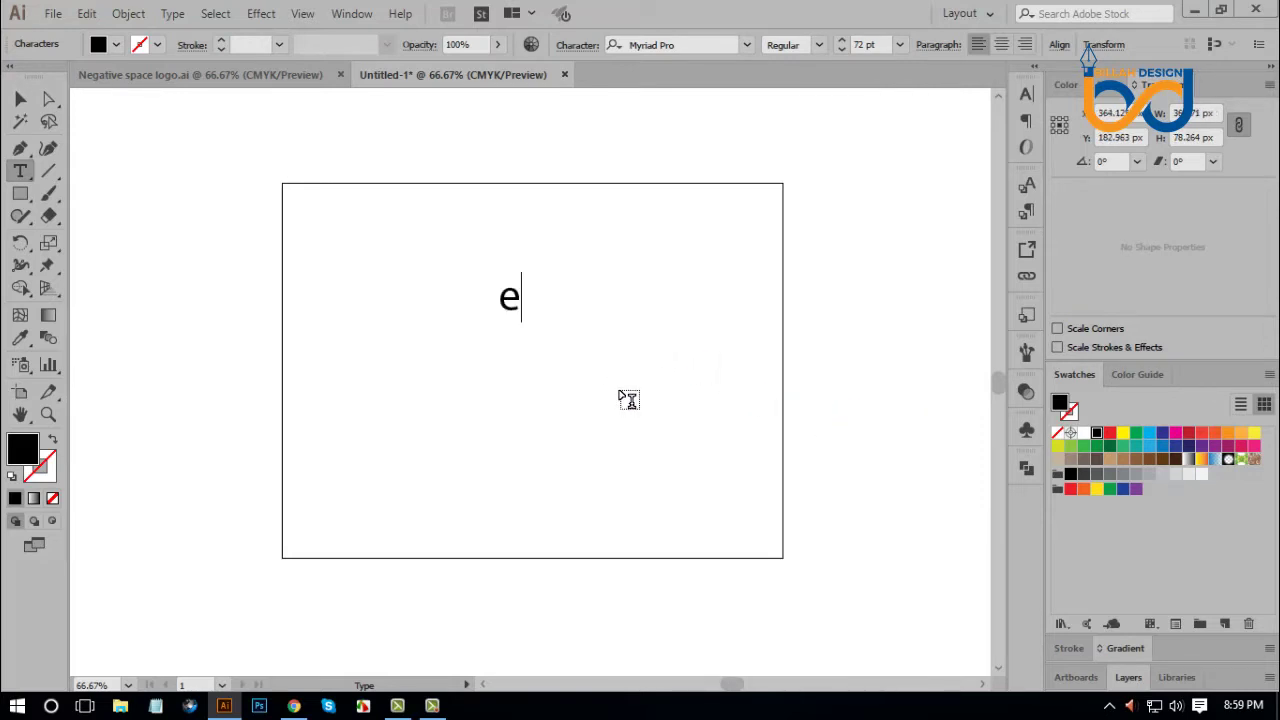
type("mp")
Change the 'emp' text to UPPERCASE so it reads EMP.
left_click(22, 101)
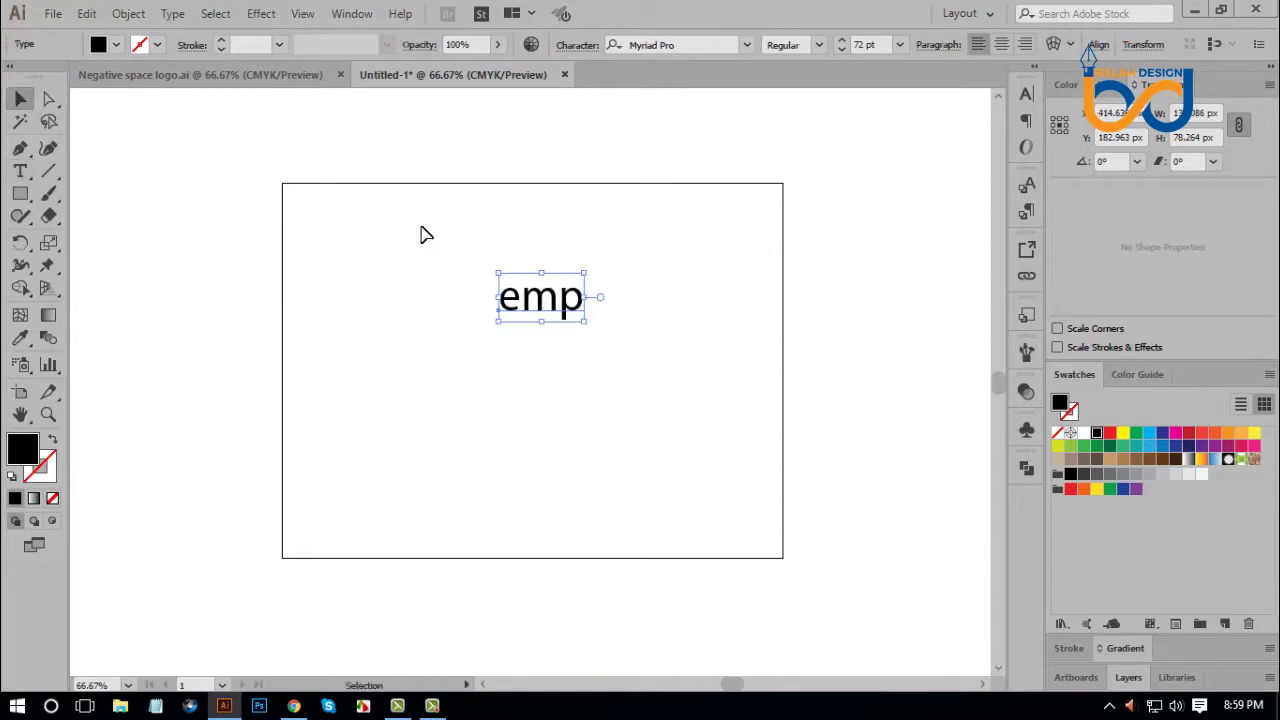
left_click(174, 14)
mouse_move(218, 371)
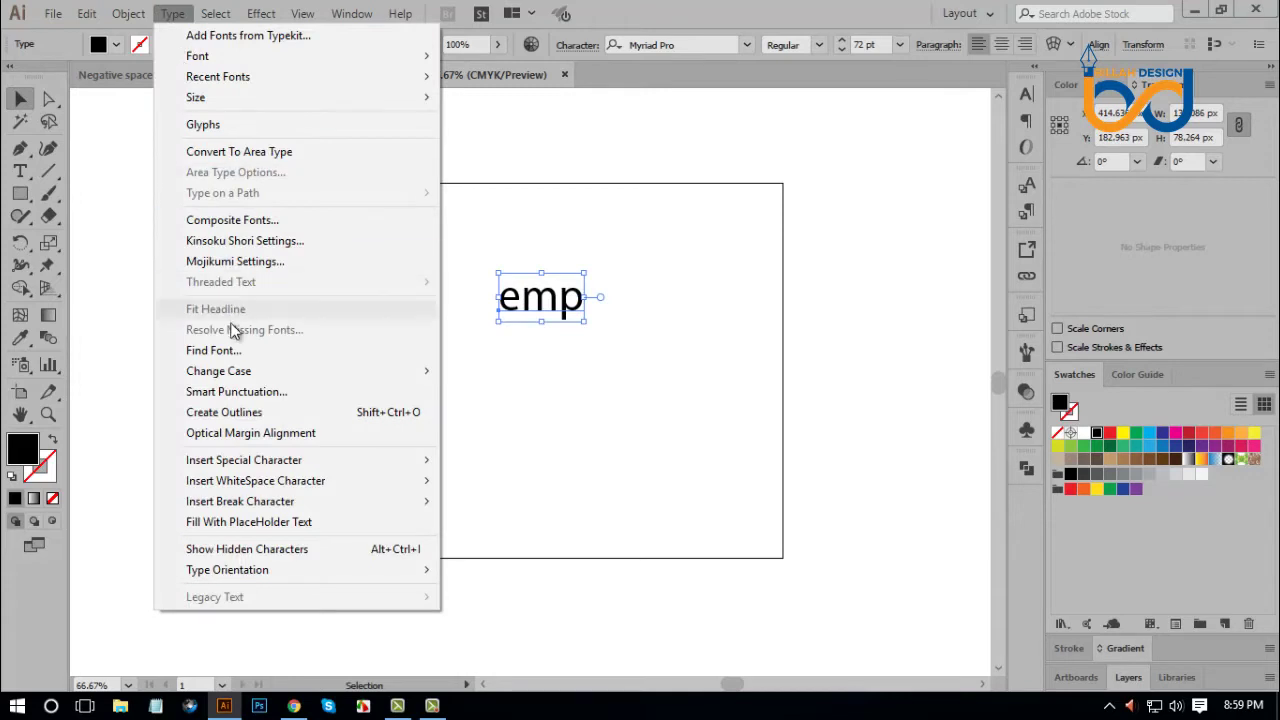
left_click(505, 371)
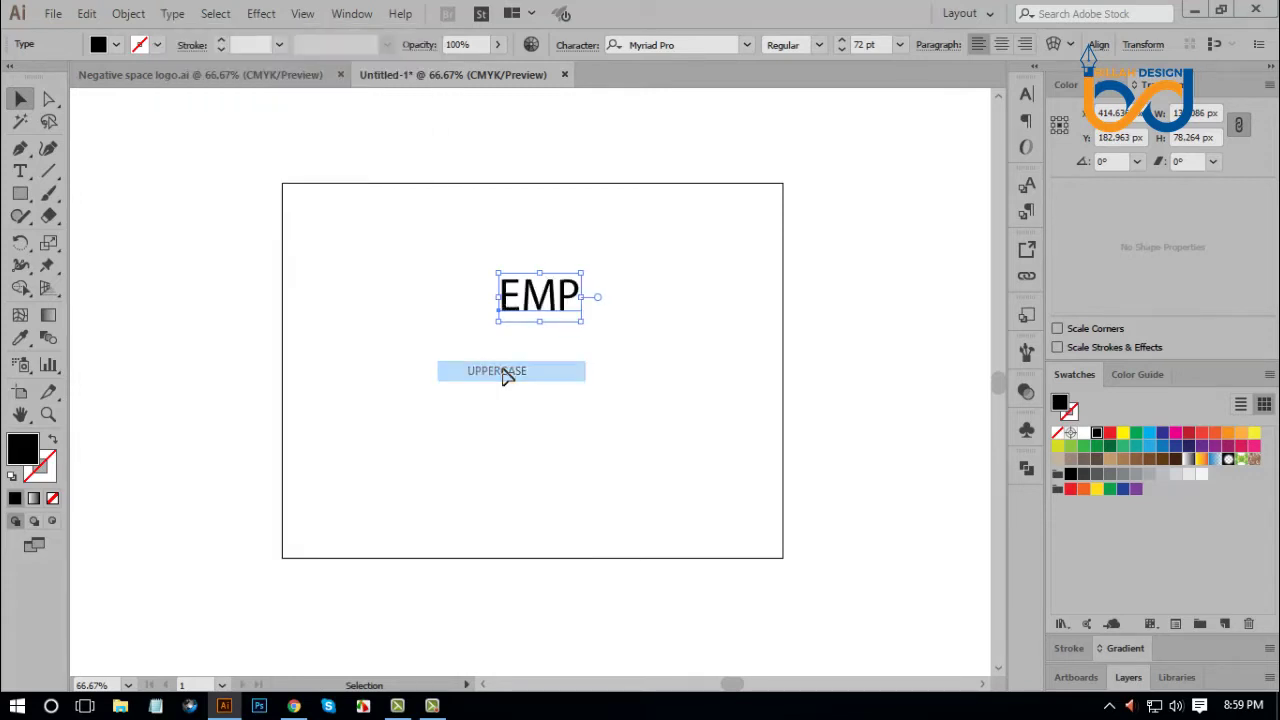
Set EMP in Campton Bold and Alt-drag a text copy beside the artboard.
right_click(642, 288)
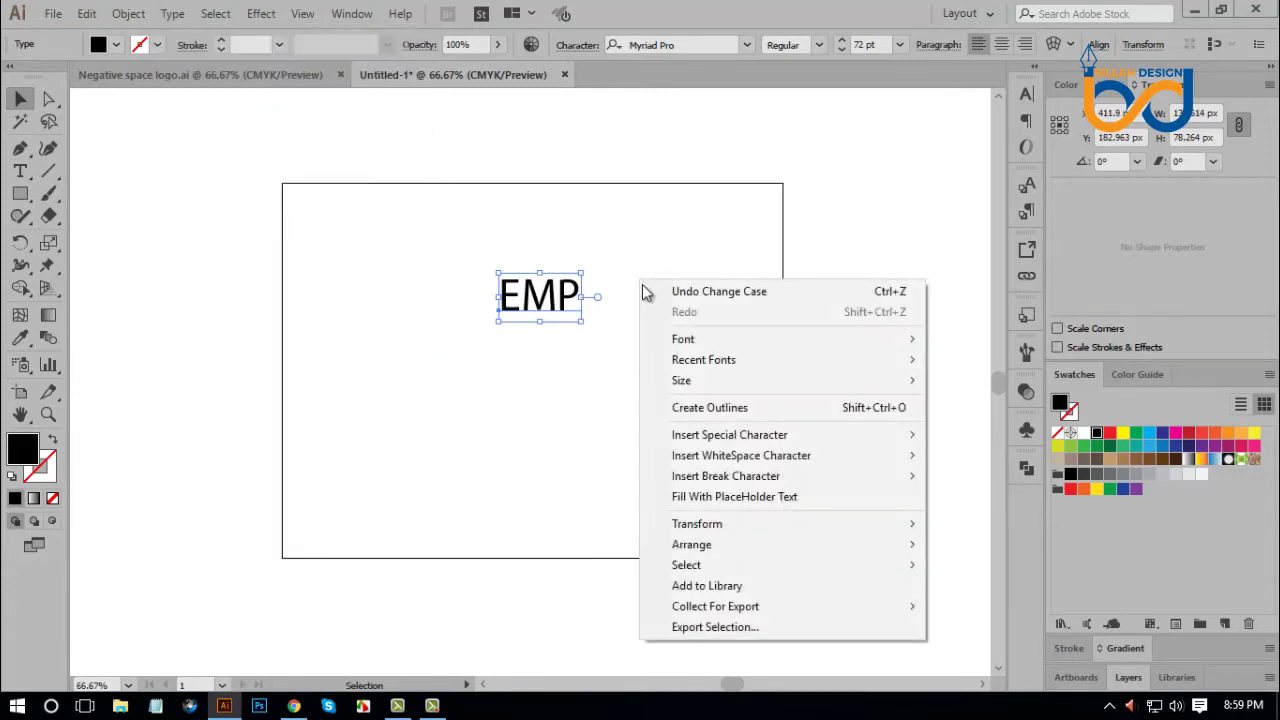
mouse_move(704, 360)
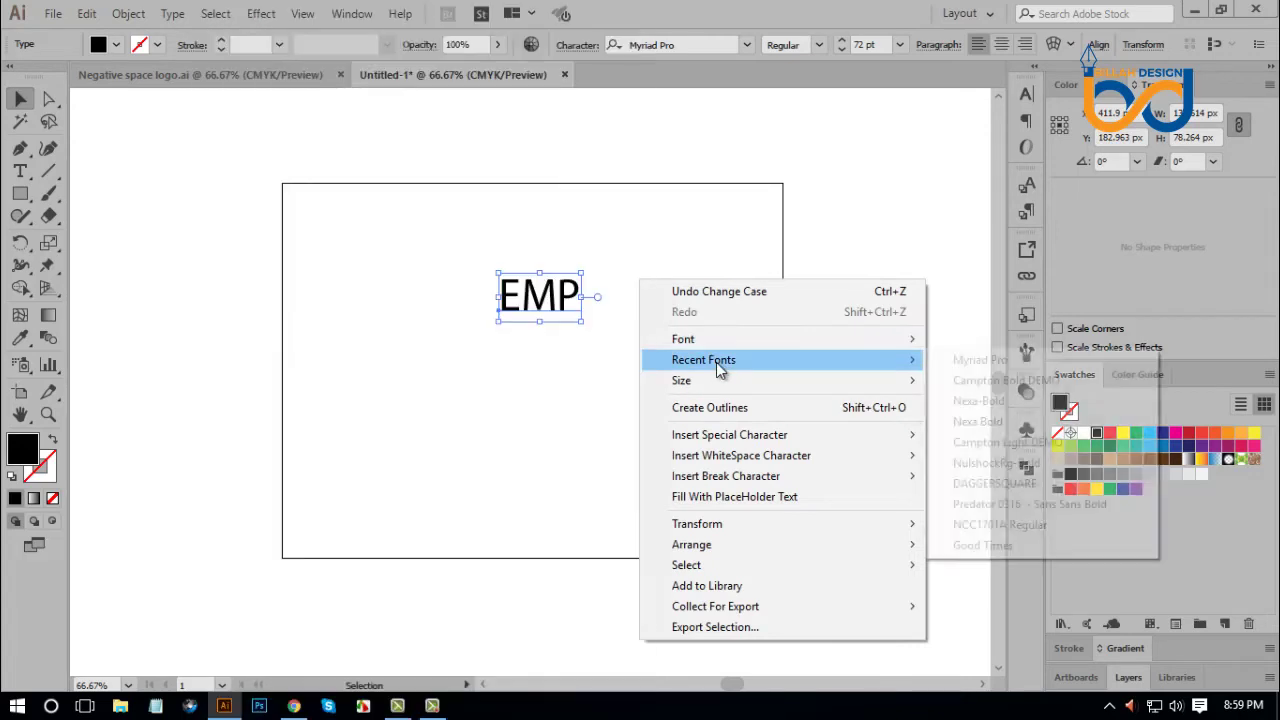
left_click(1012, 382)
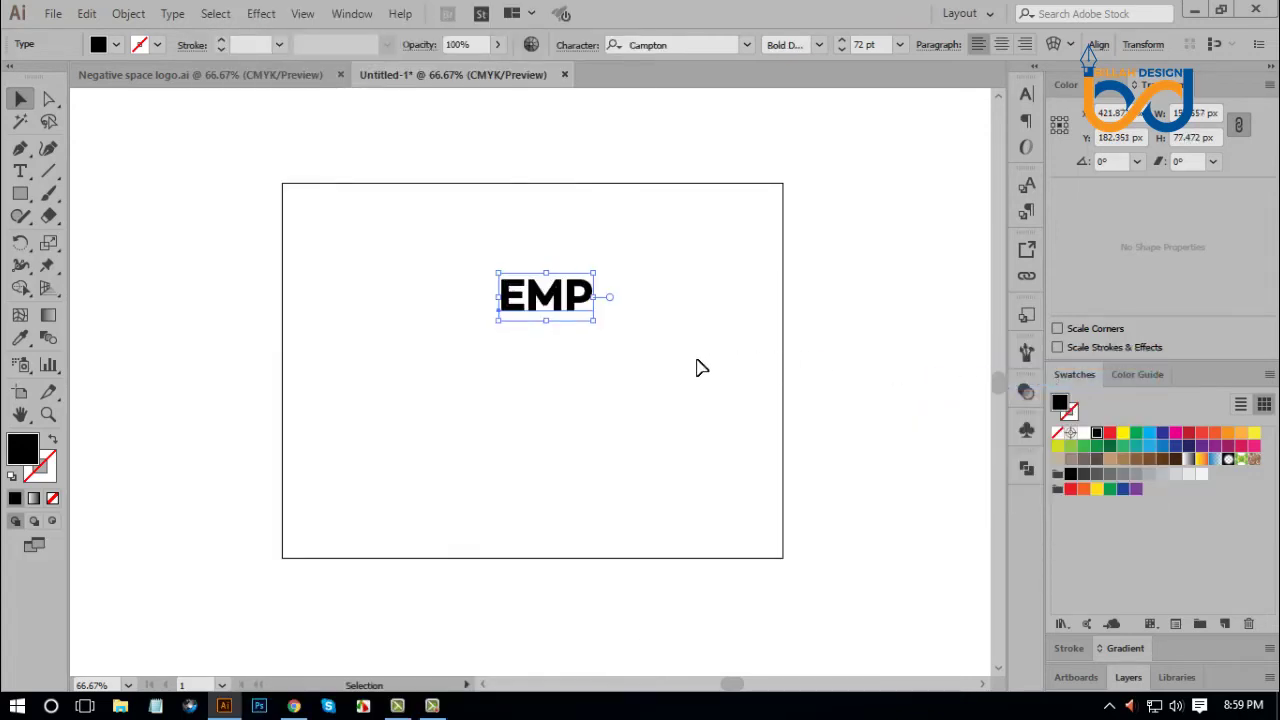
left_click_drag(541, 310, 888, 248)
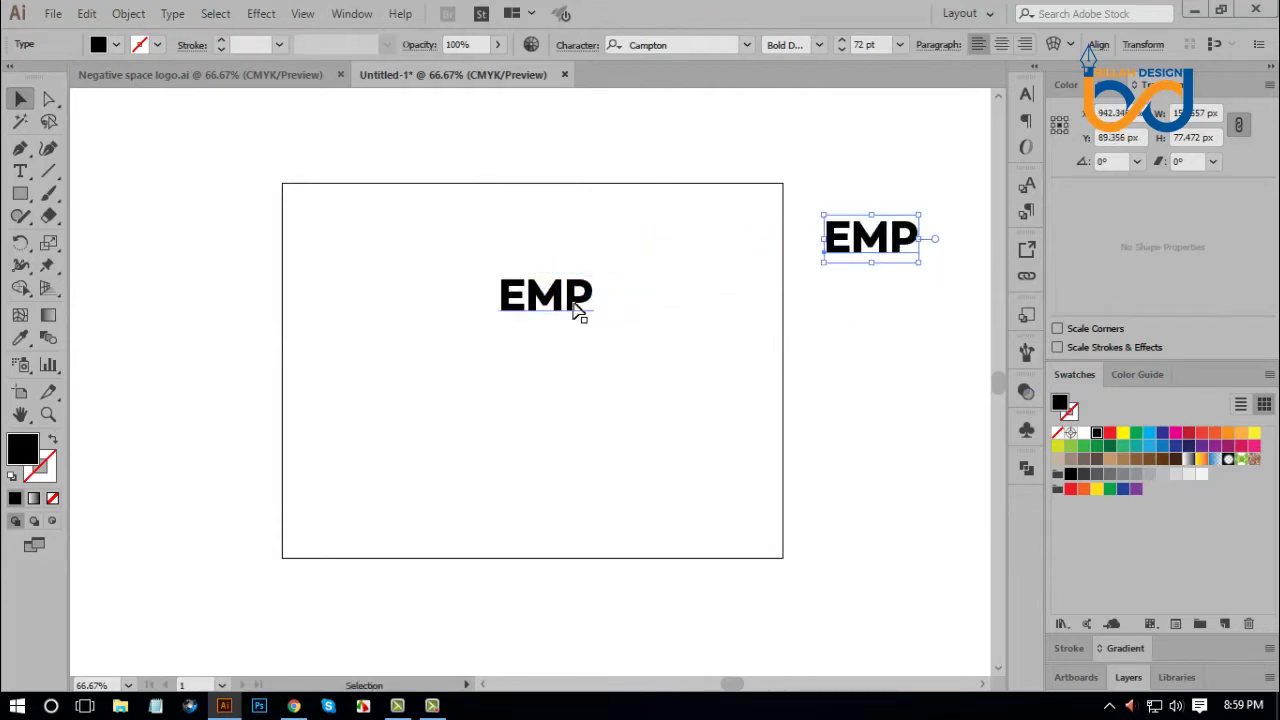
Convert the original EMP to outlines, enlarge it, and nudge it lower to centre it.
right_click(555, 300)
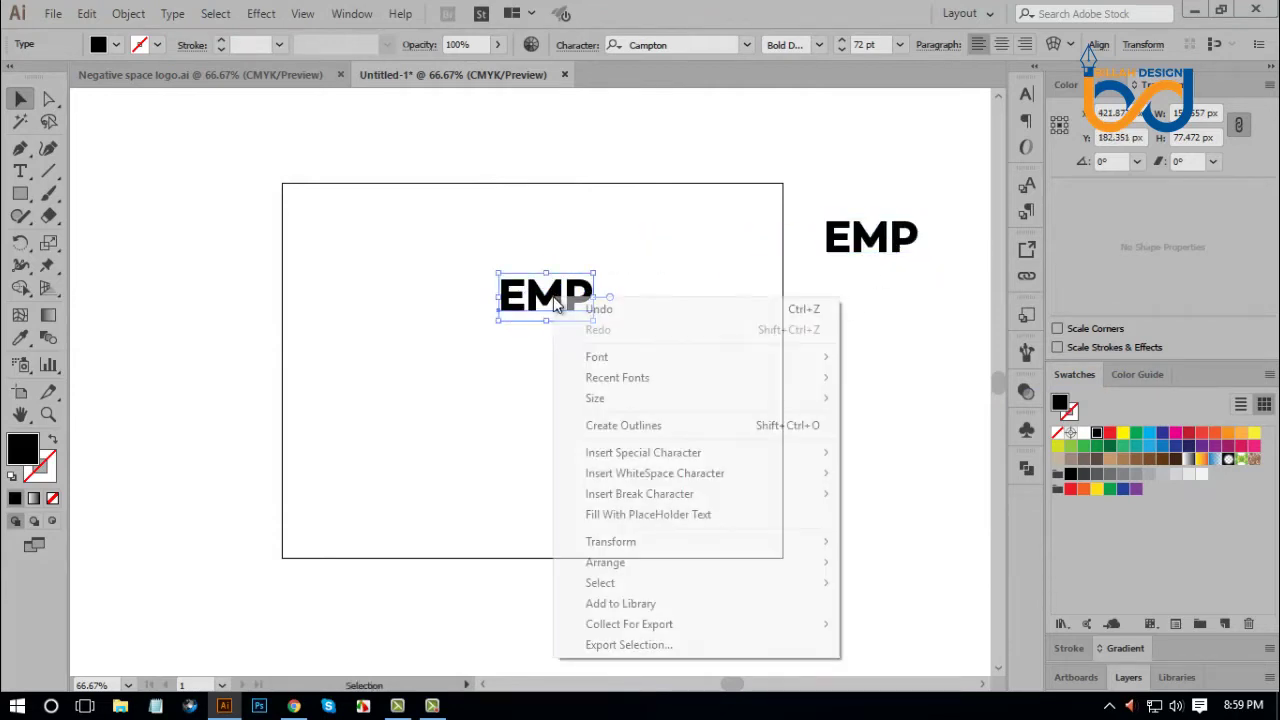
left_click(620, 428)
left_click_drag(592, 313, 655, 335)
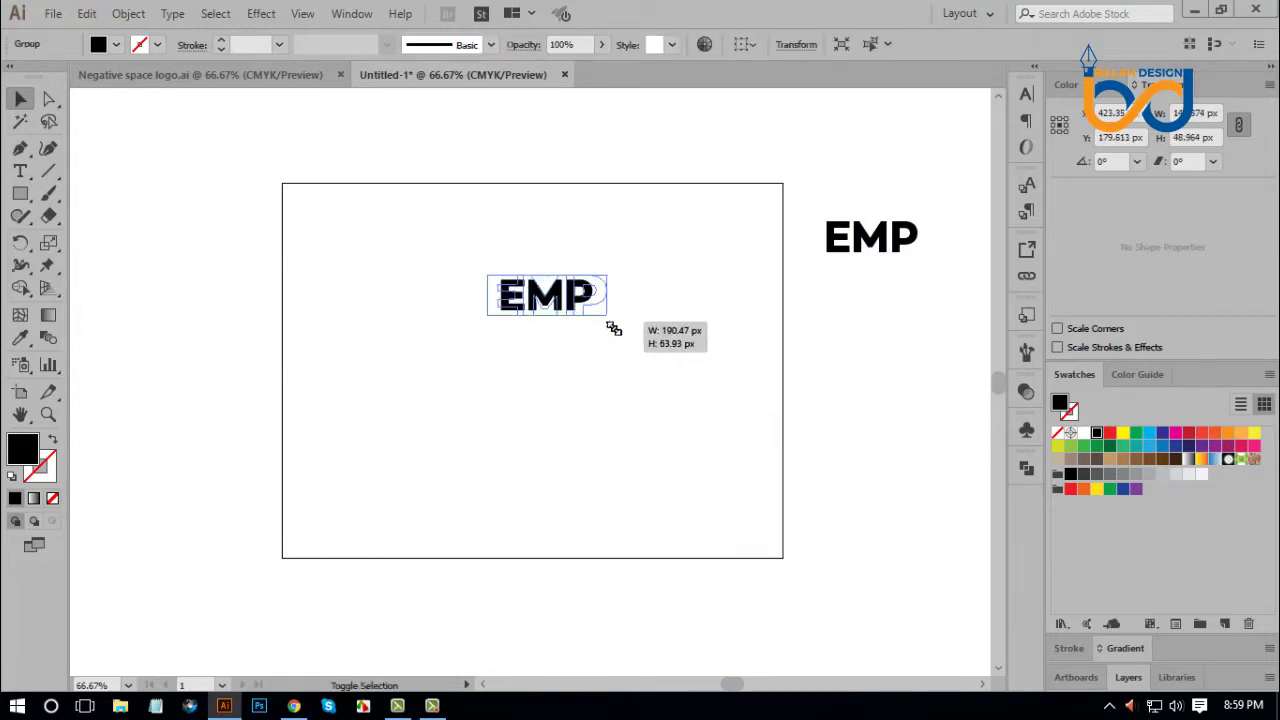
left_click_drag(580, 305, 582, 332)
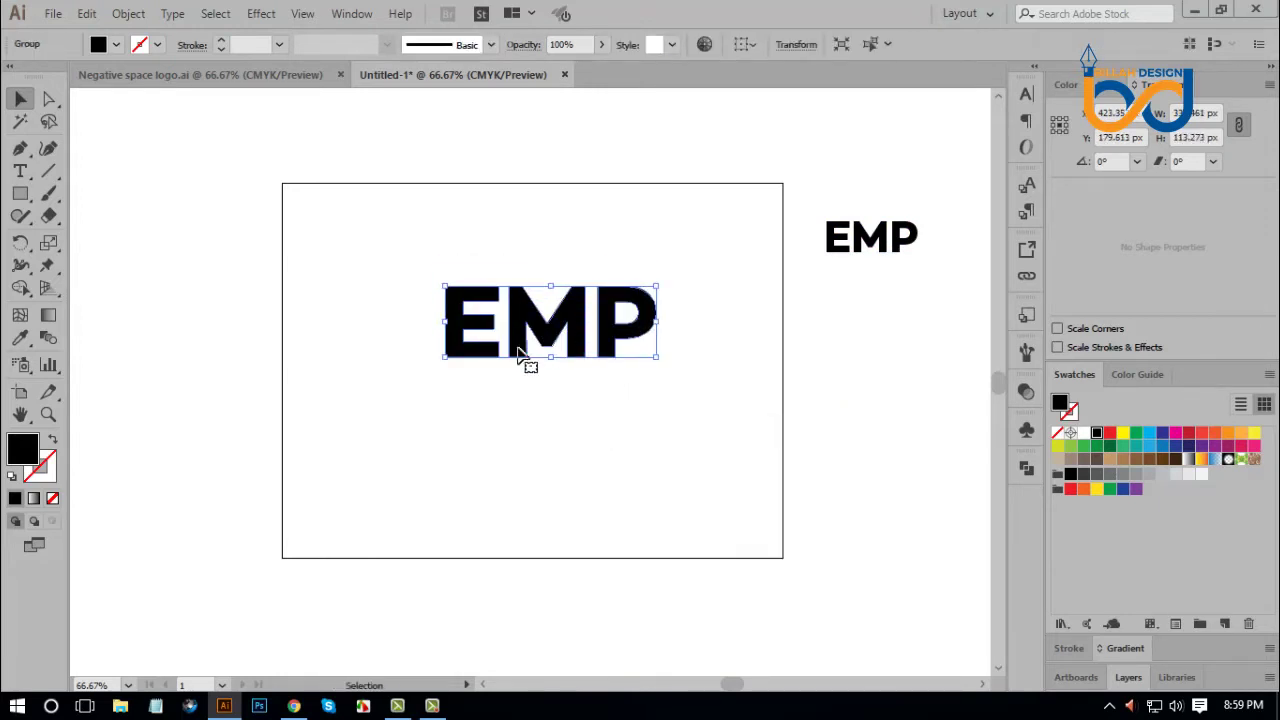
left_click(582, 432)
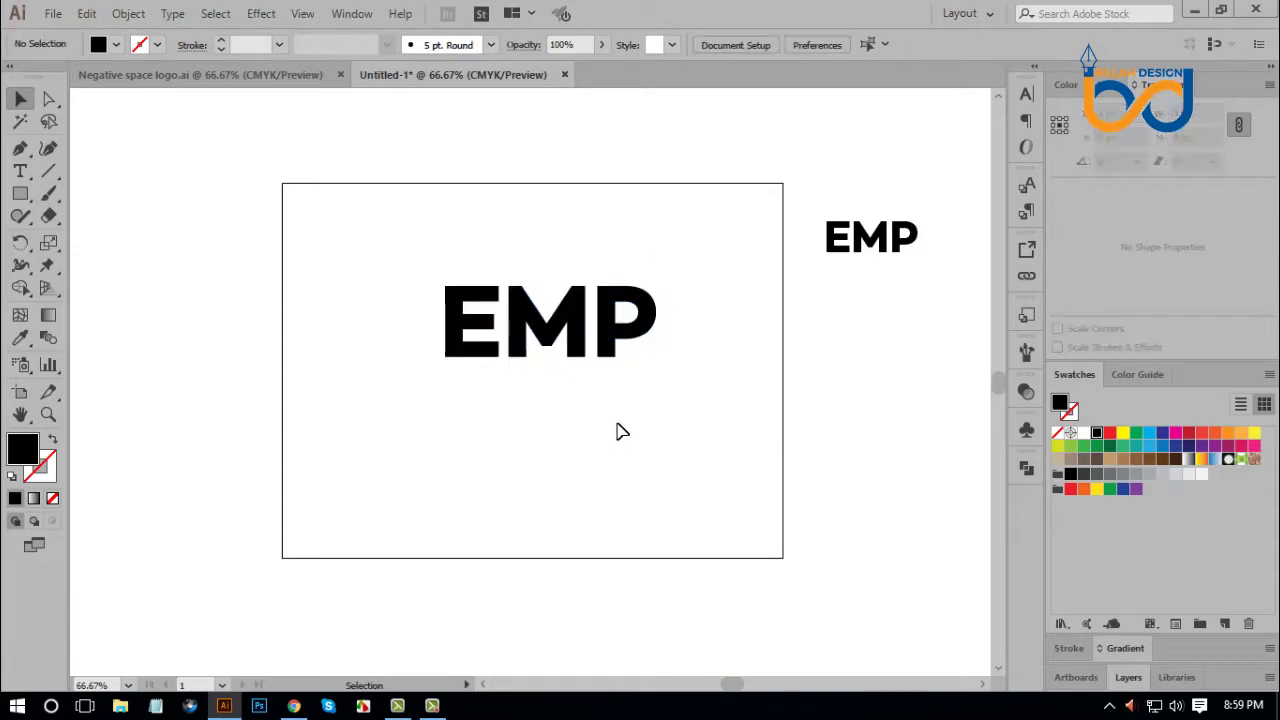
left_click_drag(574, 343, 572, 351)
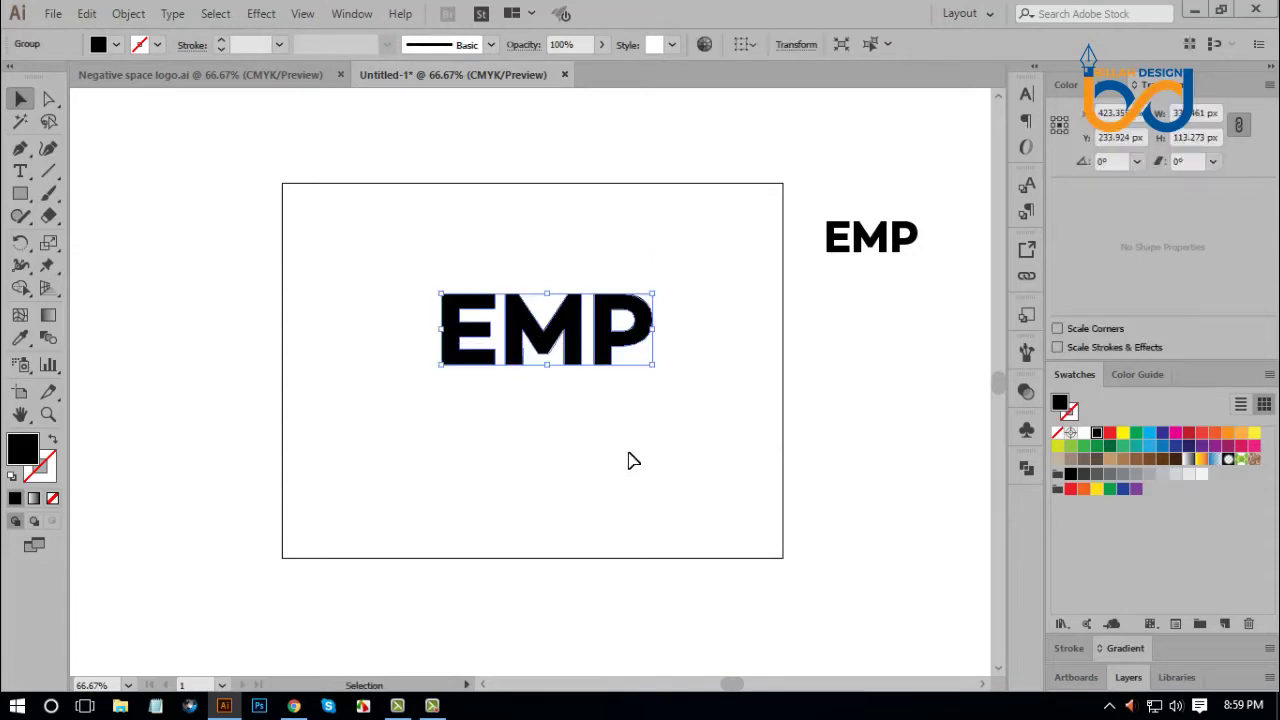
left_click(628, 460)
Zoom in on EMP and ungroup it into separate letters.
key("ctrl+equal")
key("ctrl+equal")
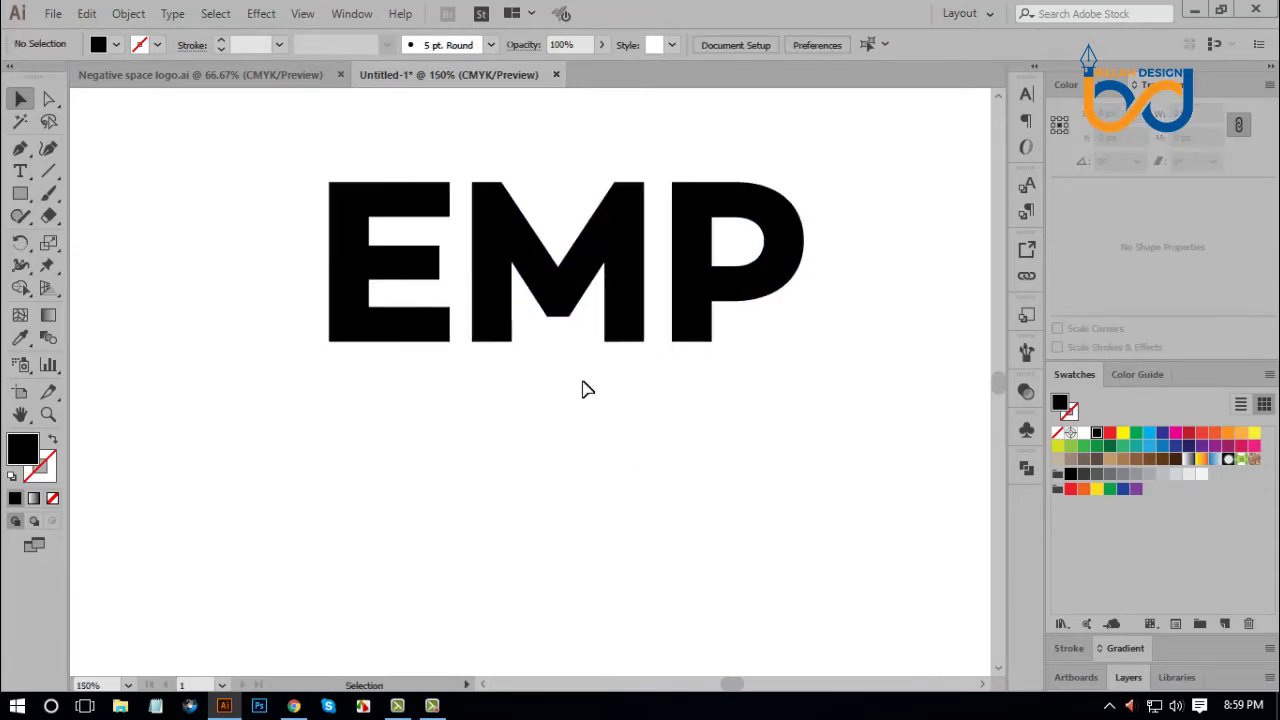
left_click_drag(566, 362, 580, 396)
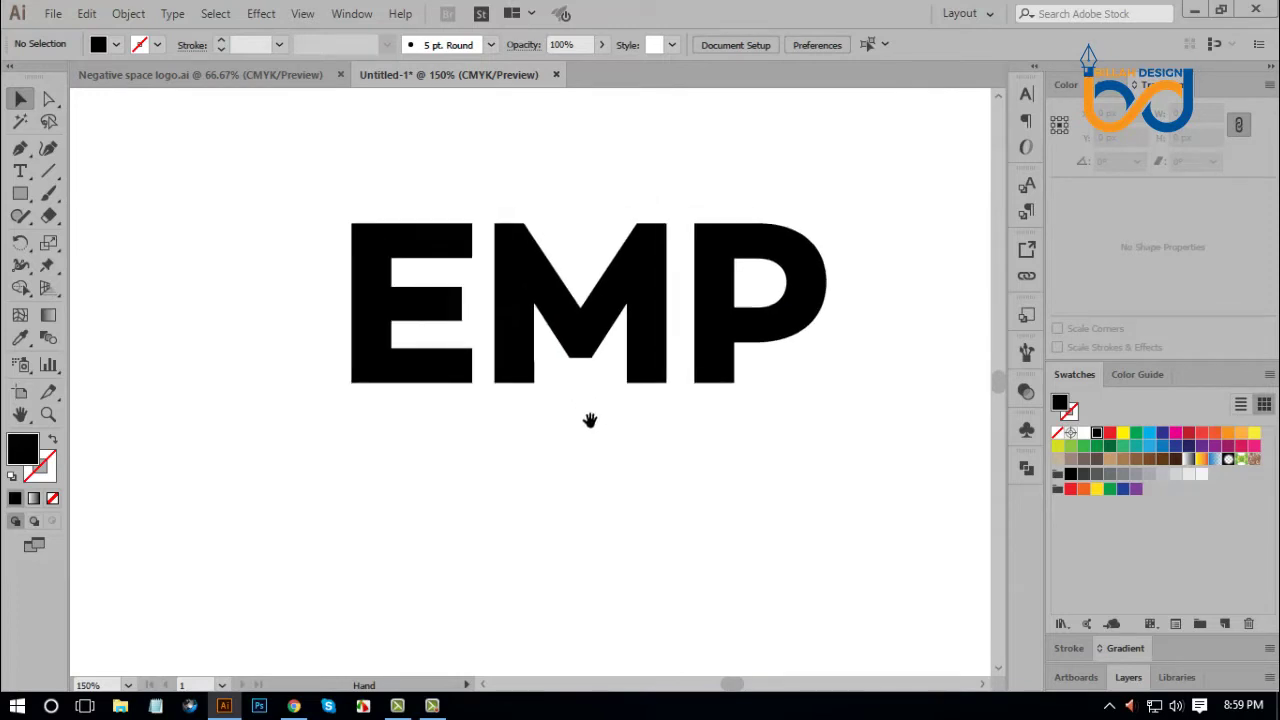
left_click(573, 337)
right_click(570, 327)
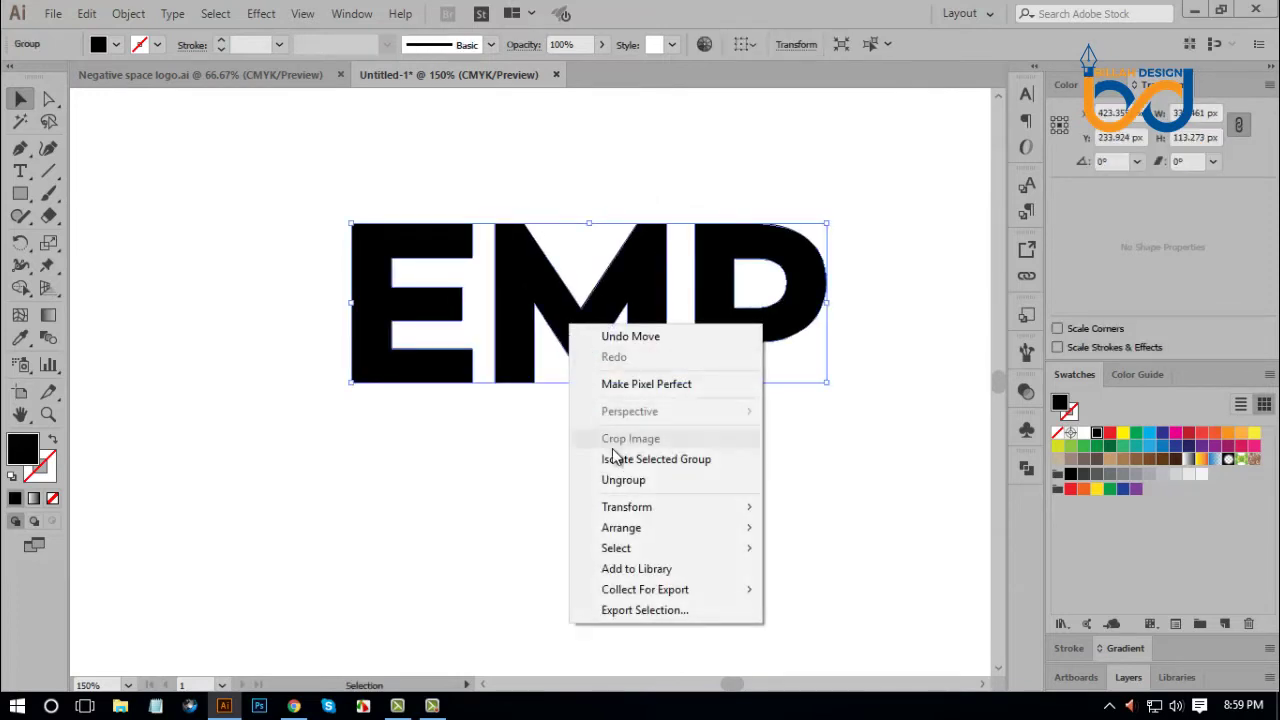
left_click(623, 479)
left_click(487, 362)
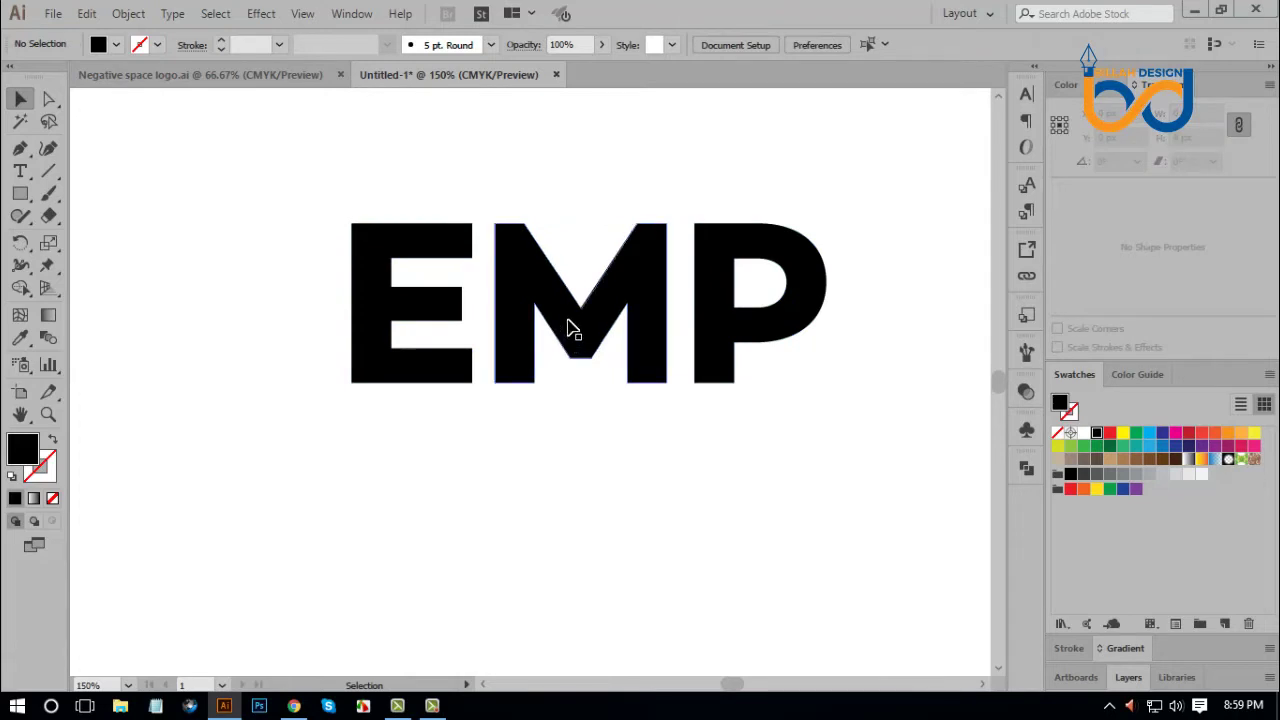
Slide the M left against the E and the P left against the M.
left_click(567, 323)
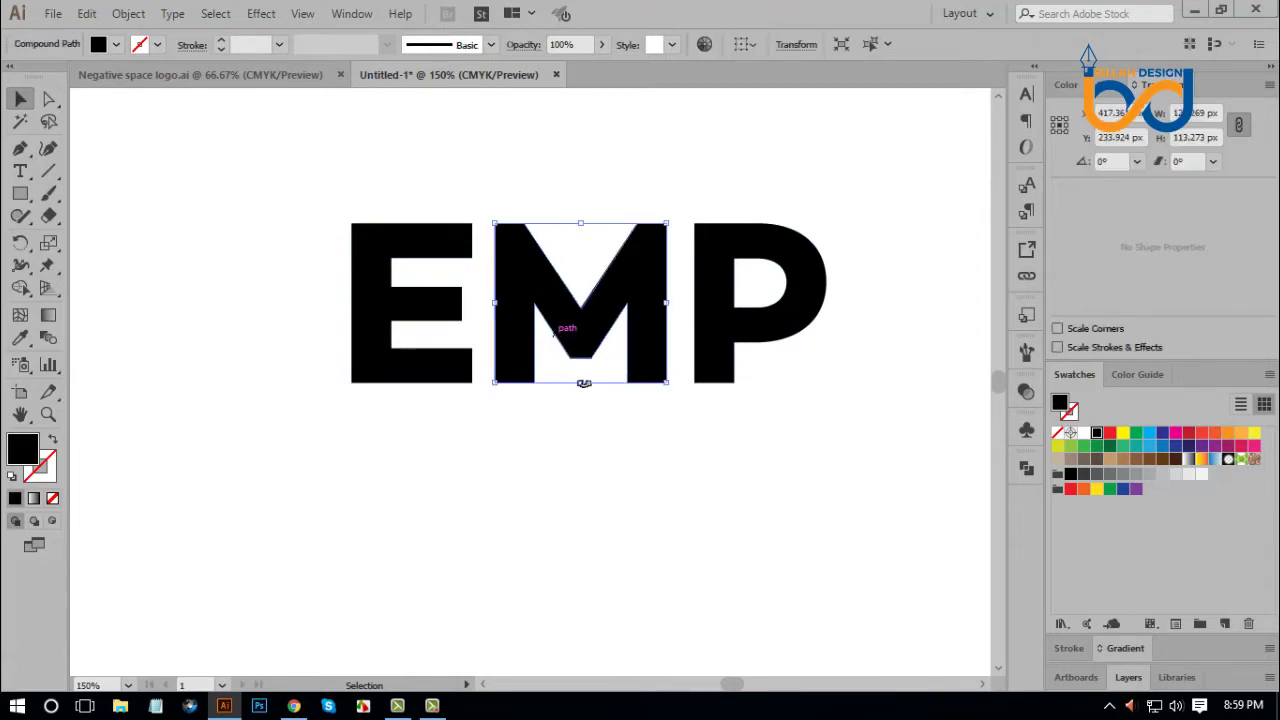
left_click(612, 452)
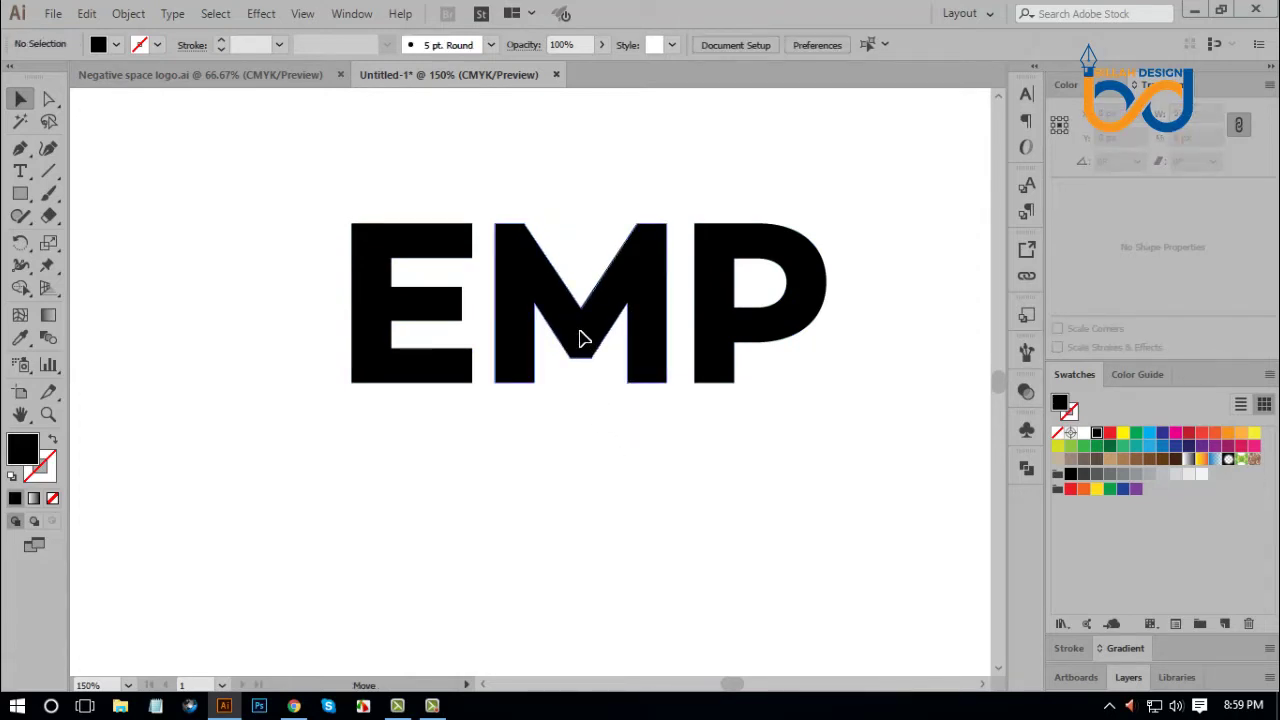
left_click_drag(585, 338, 577, 362)
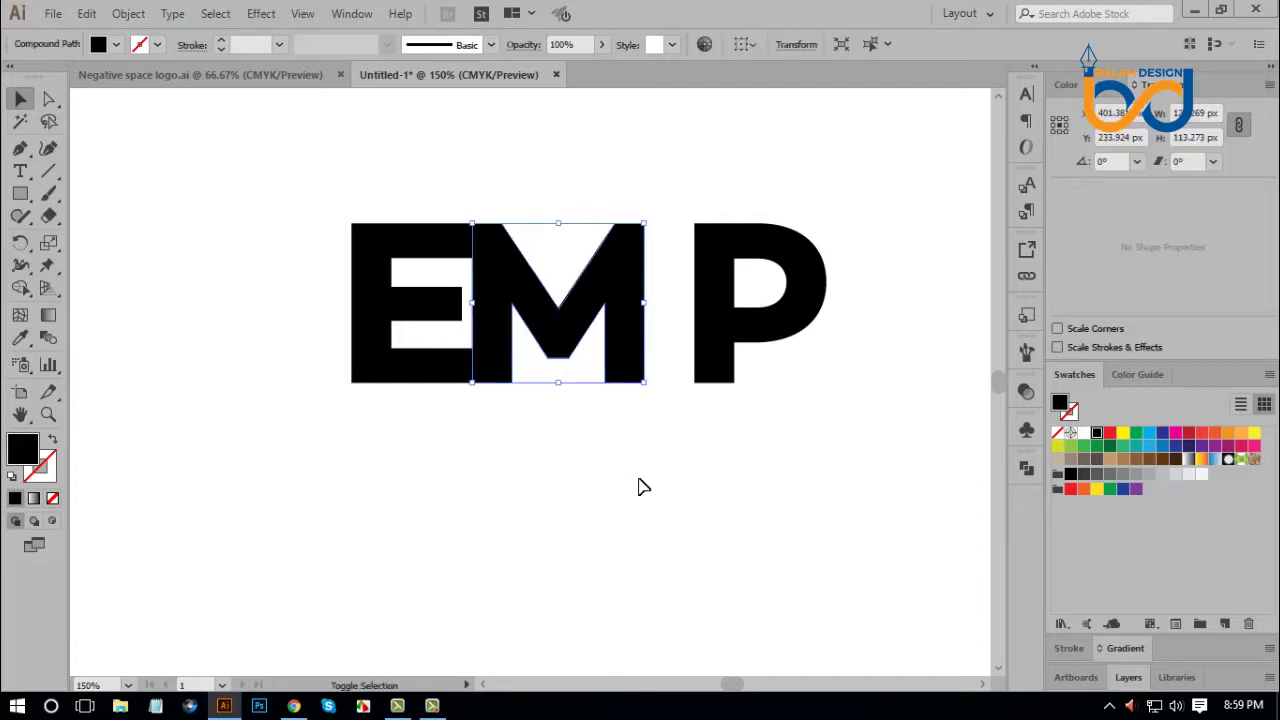
left_click(641, 487)
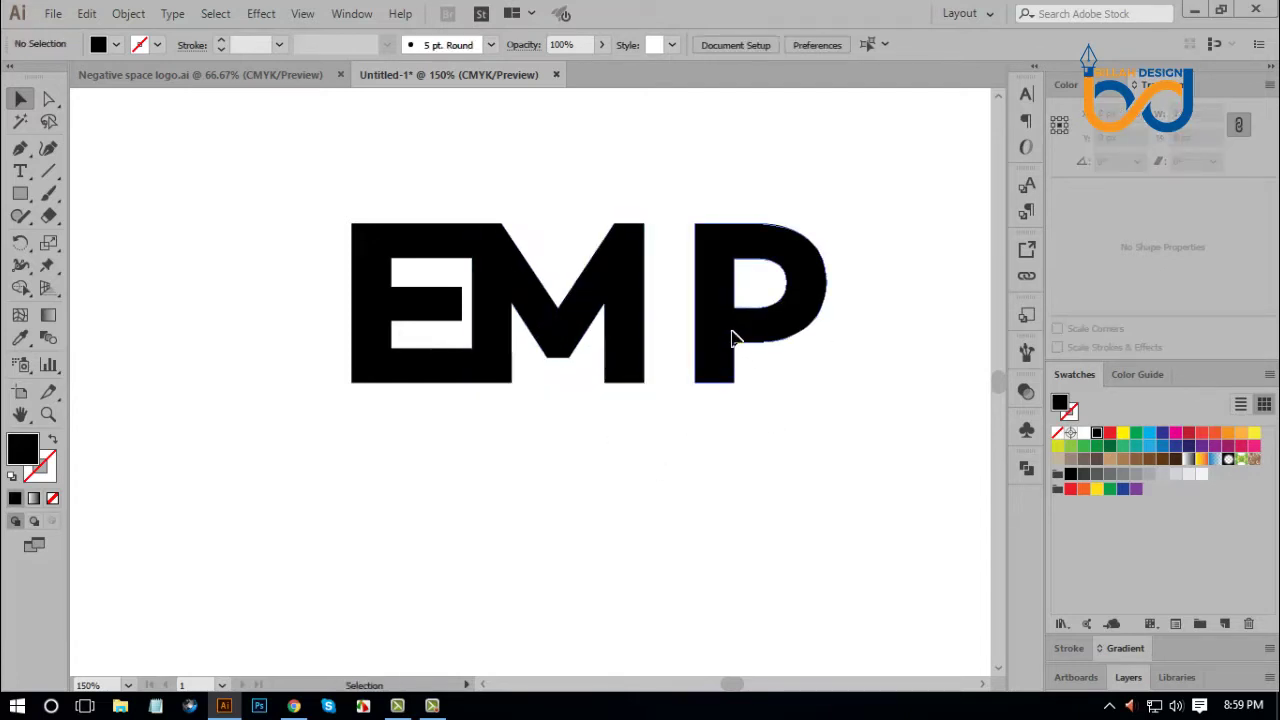
left_click_drag(731, 338, 679, 338)
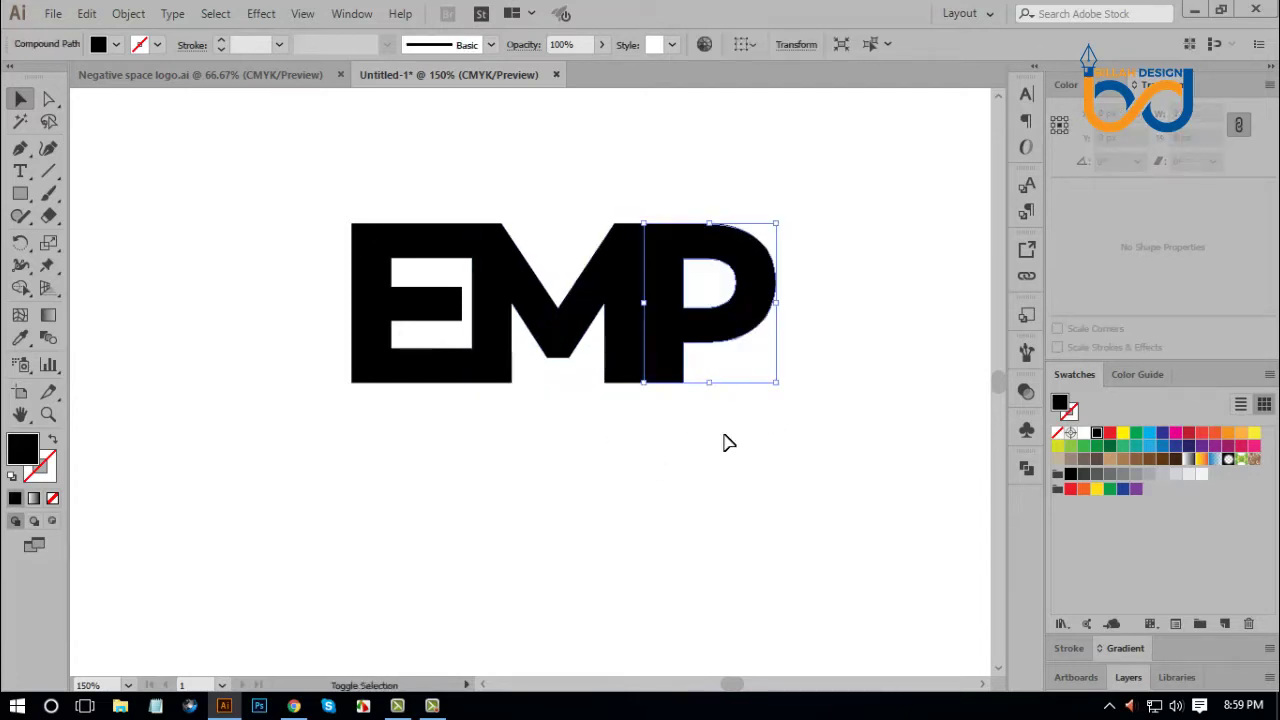
left_click(686, 491)
left_click_drag(551, 460, 560, 457)
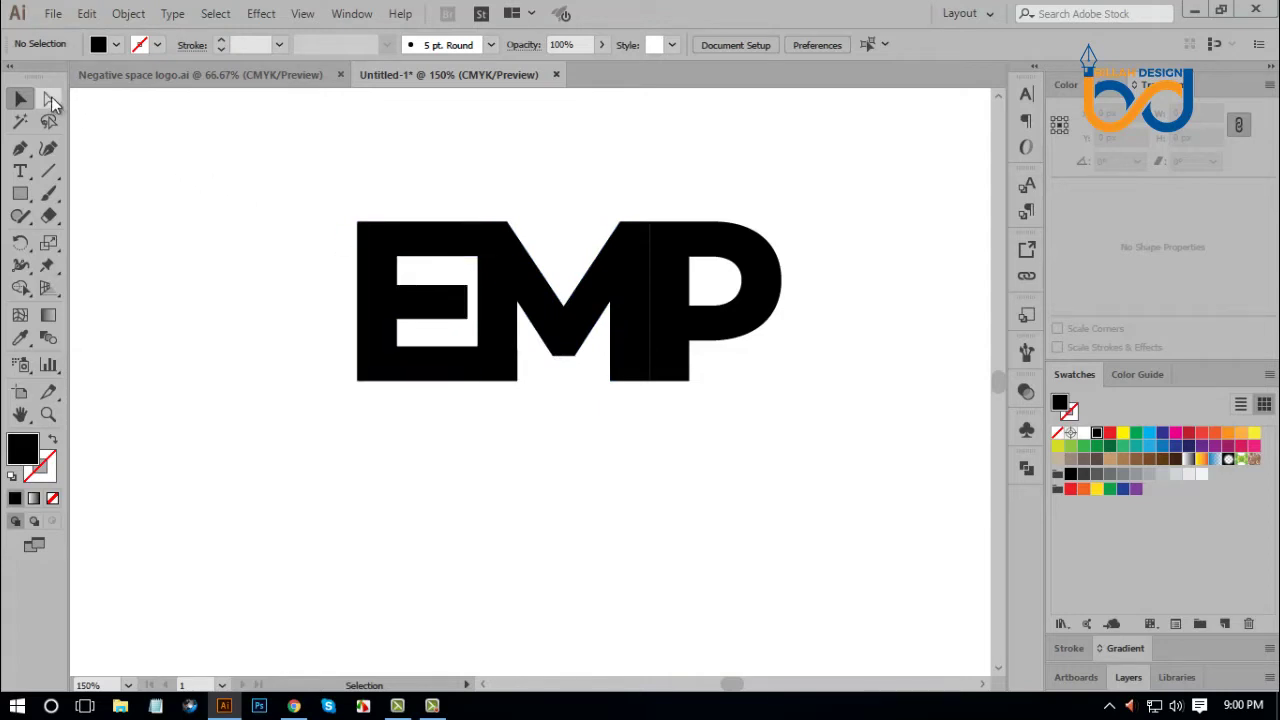
Lengthen the E's middle arm with Direct Selection to match the other arms.
left_click(49, 99)
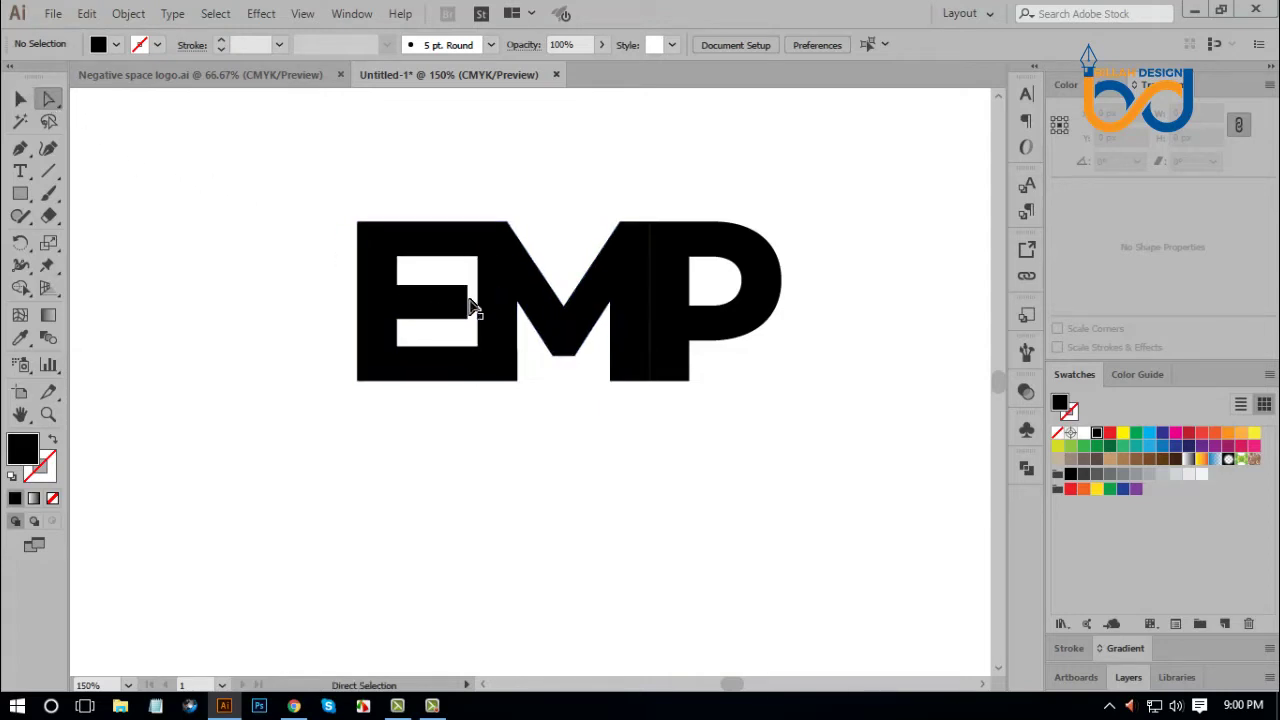
left_click(474, 305)
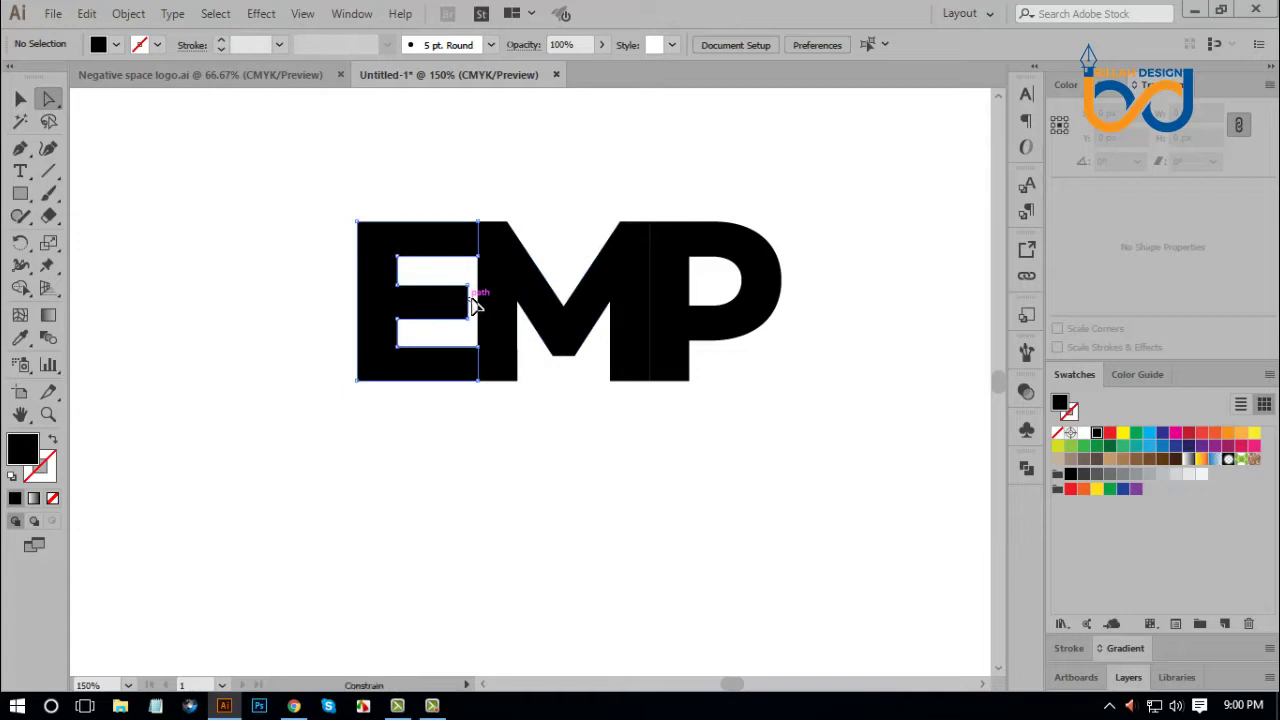
left_click_drag(474, 305, 484, 305)
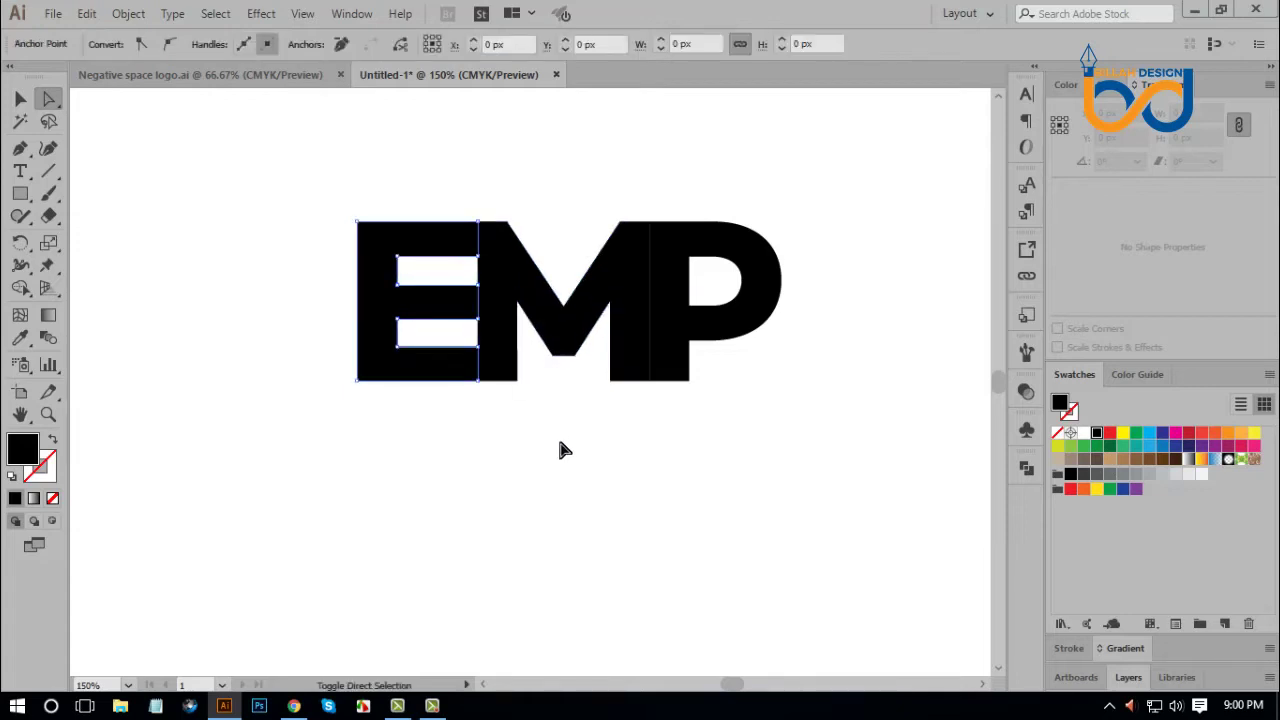
left_click(585, 474)
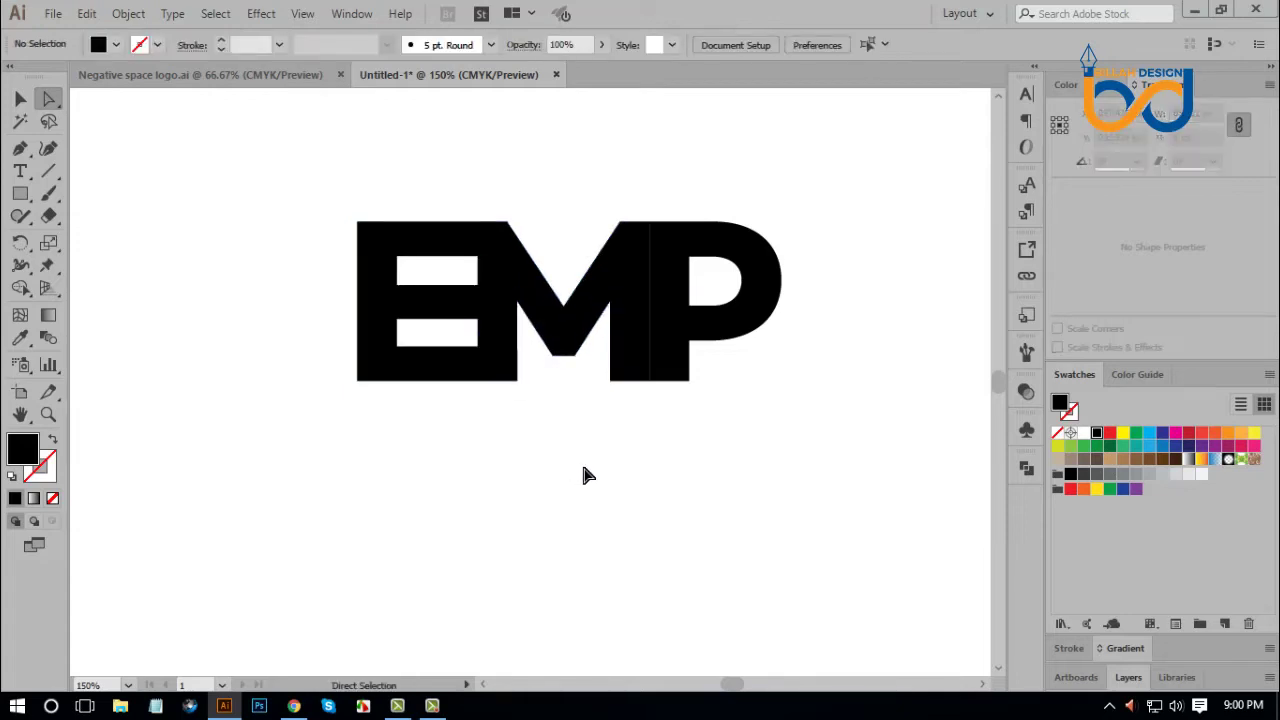
left_click(21, 99)
Delete the M letter.
key("space")
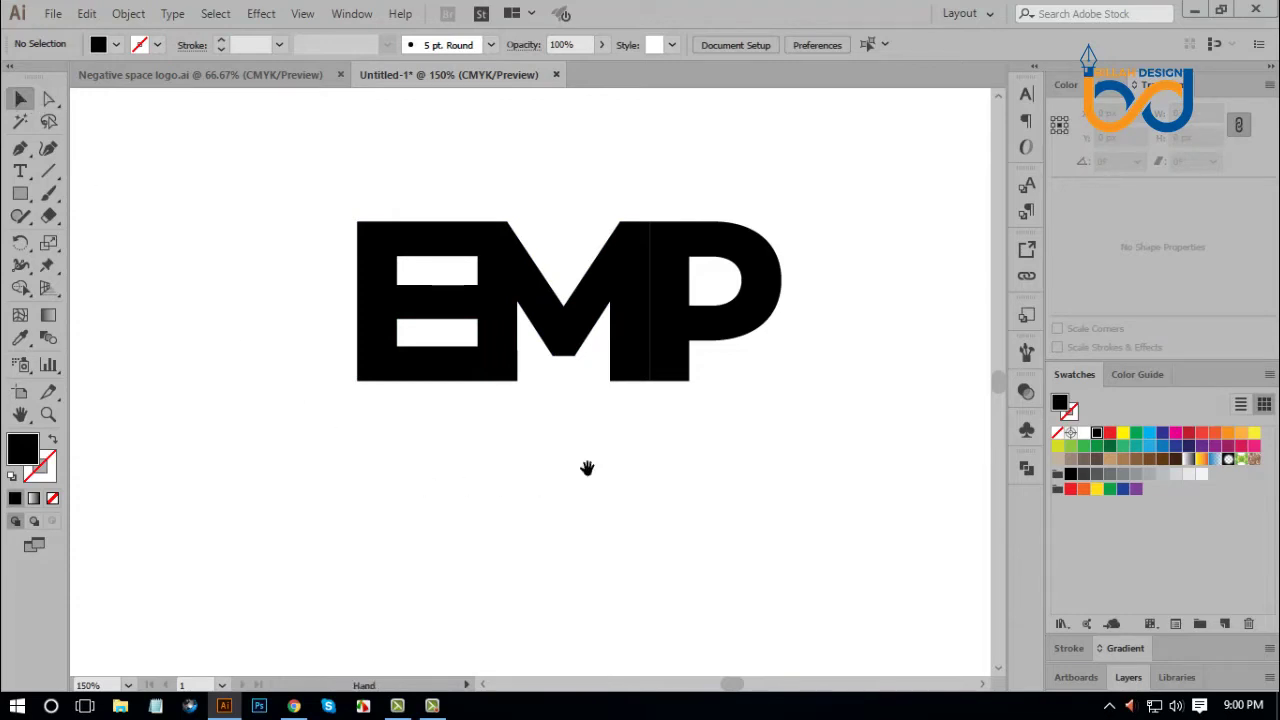
left_click(557, 334)
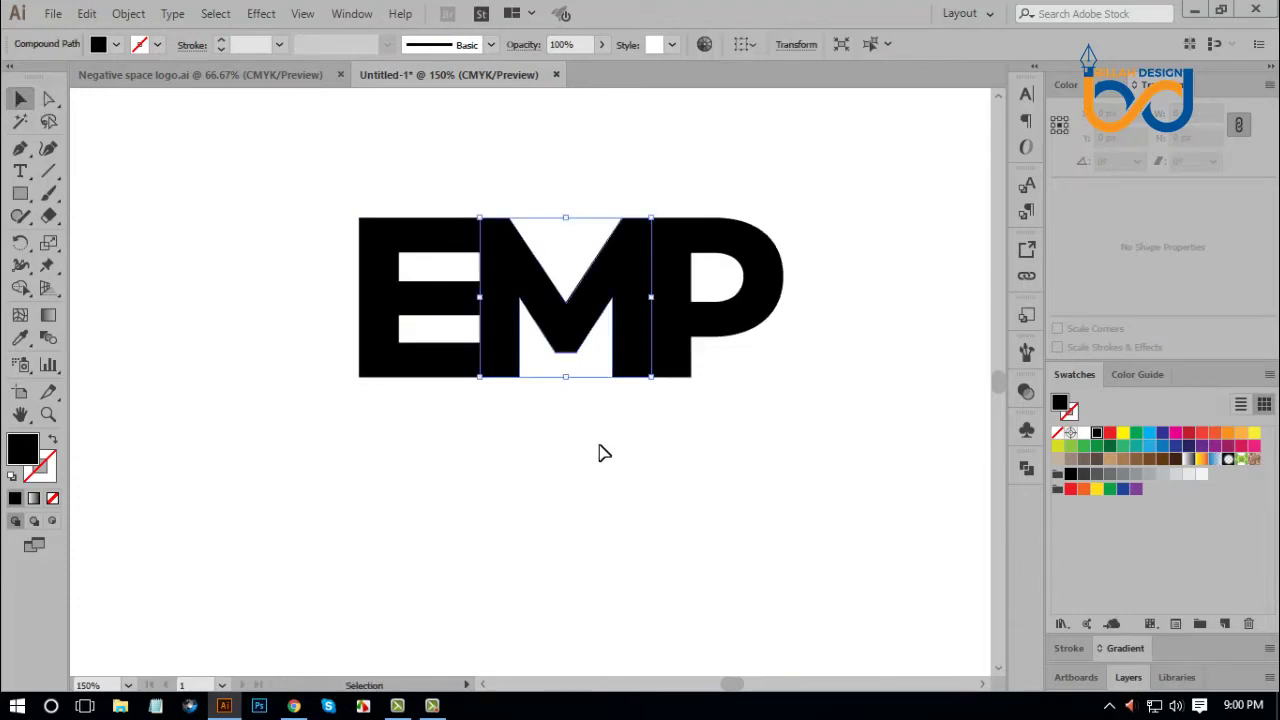
key("a")
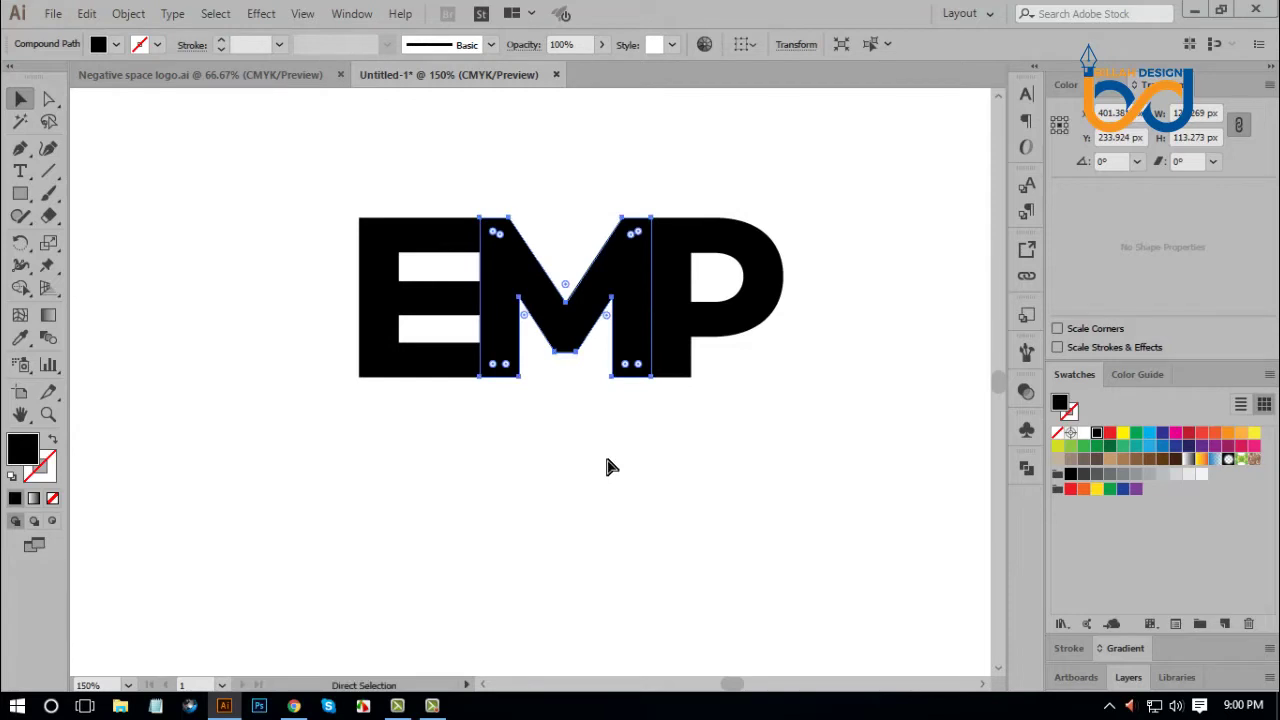
key("Delete")
Stretch the P's left edge to meet the E and select both shapes.
left_click(51, 98)
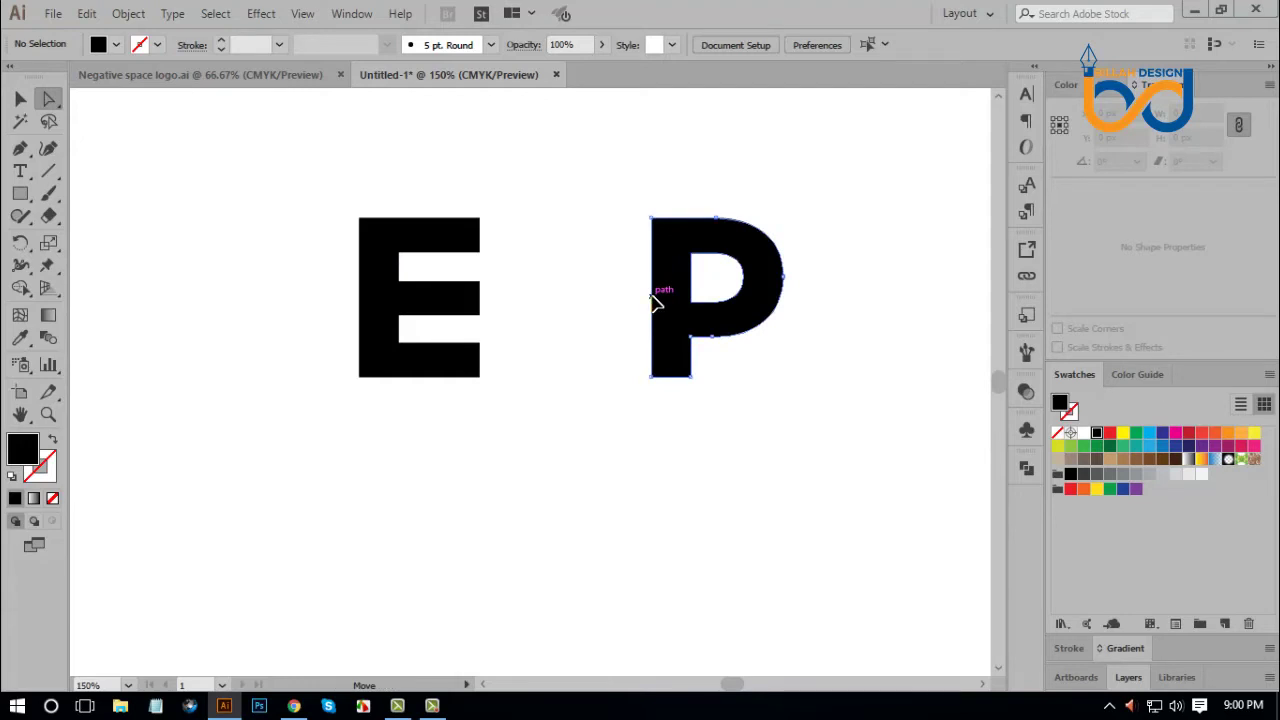
left_click_drag(652, 299, 481, 295)
left_click(550, 440)
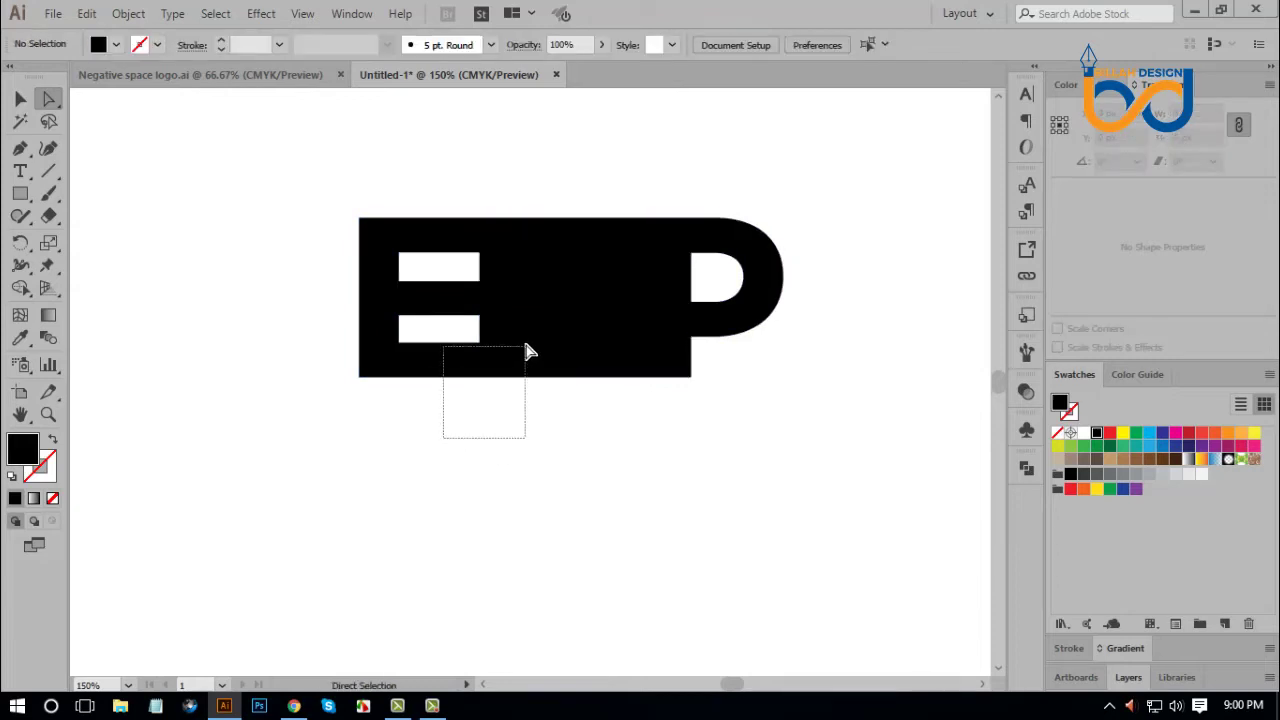
left_click_drag(527, 350, 527, 349)
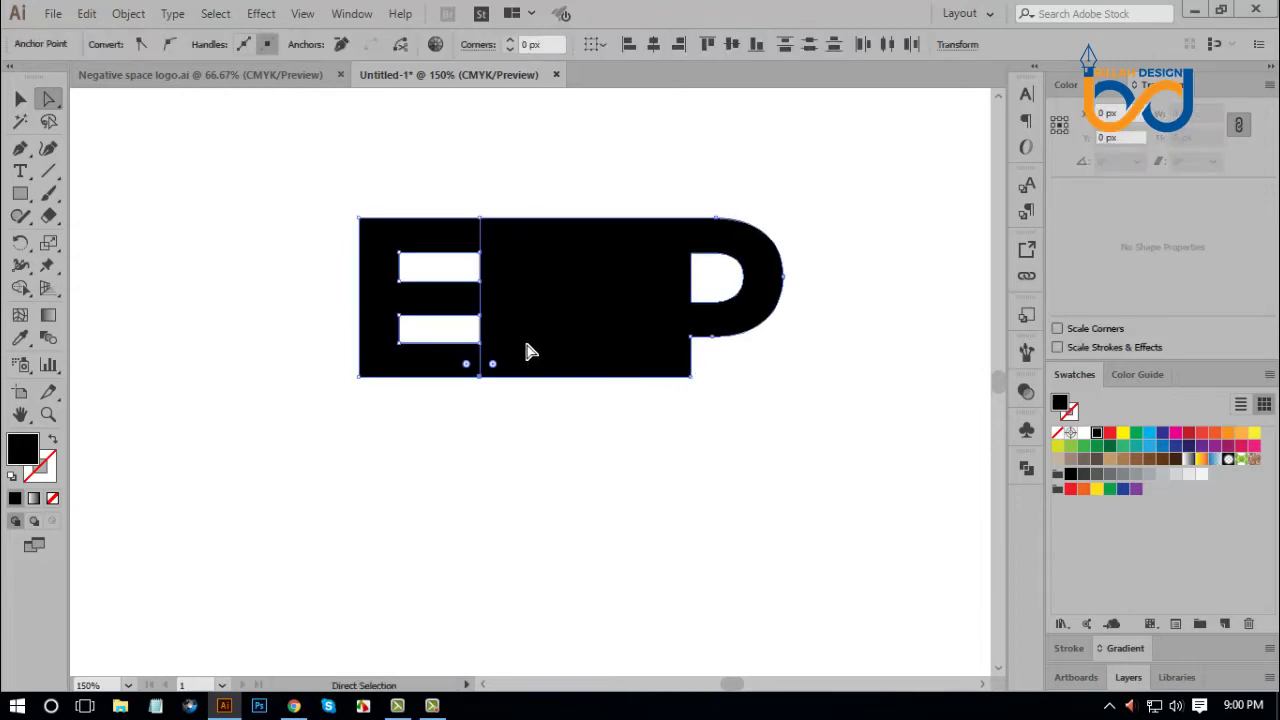
Unite the E and P into one black shape with Pathfinder.
left_click(1025, 468)
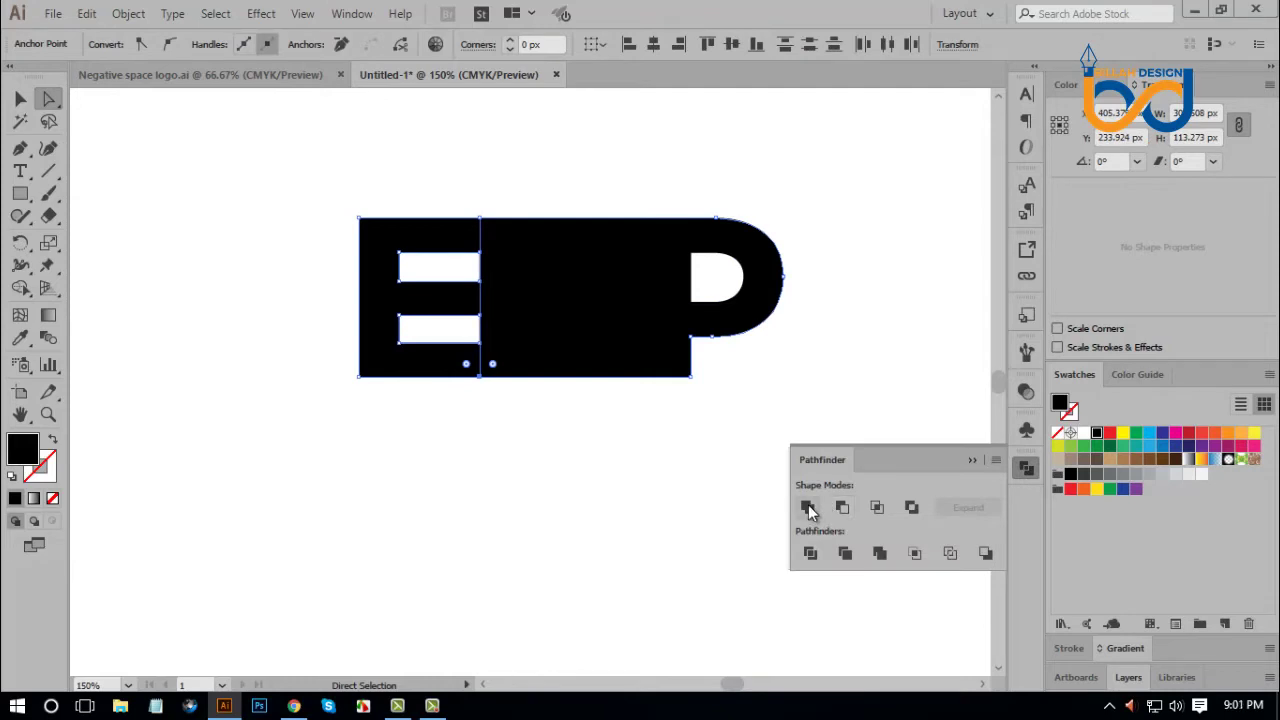
left_click(807, 507)
left_click(1025, 470)
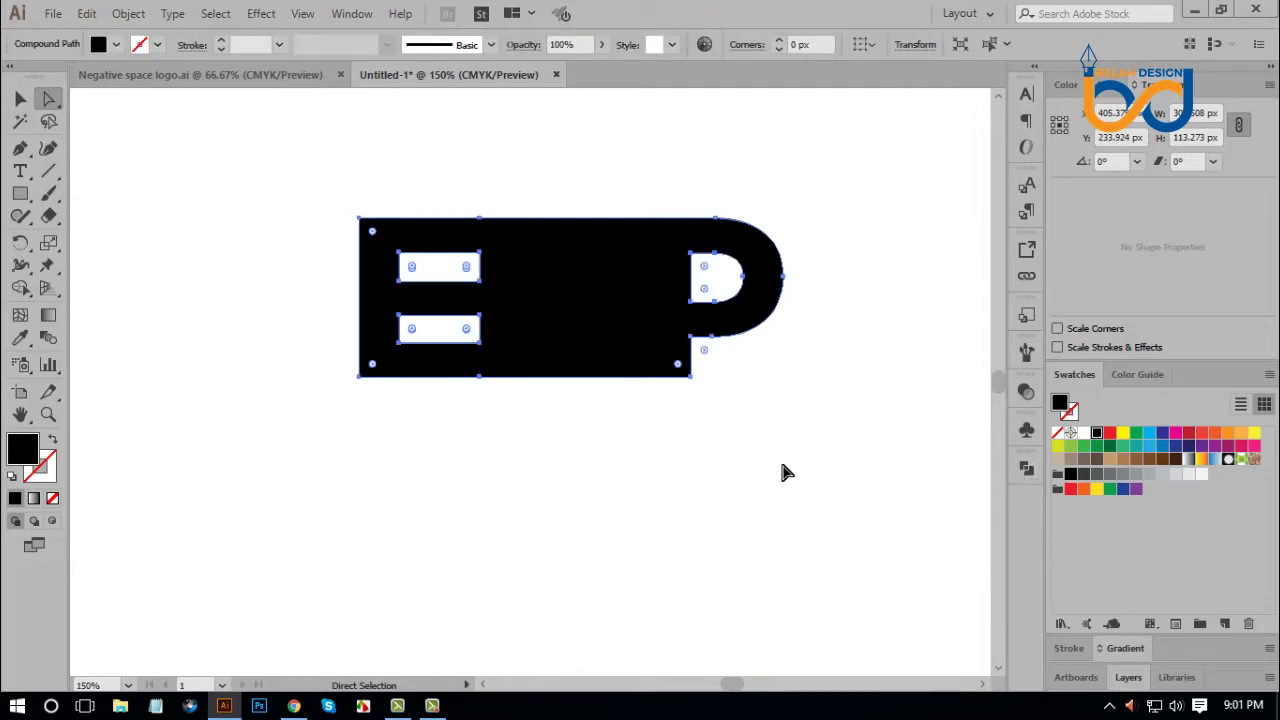
left_click(628, 442)
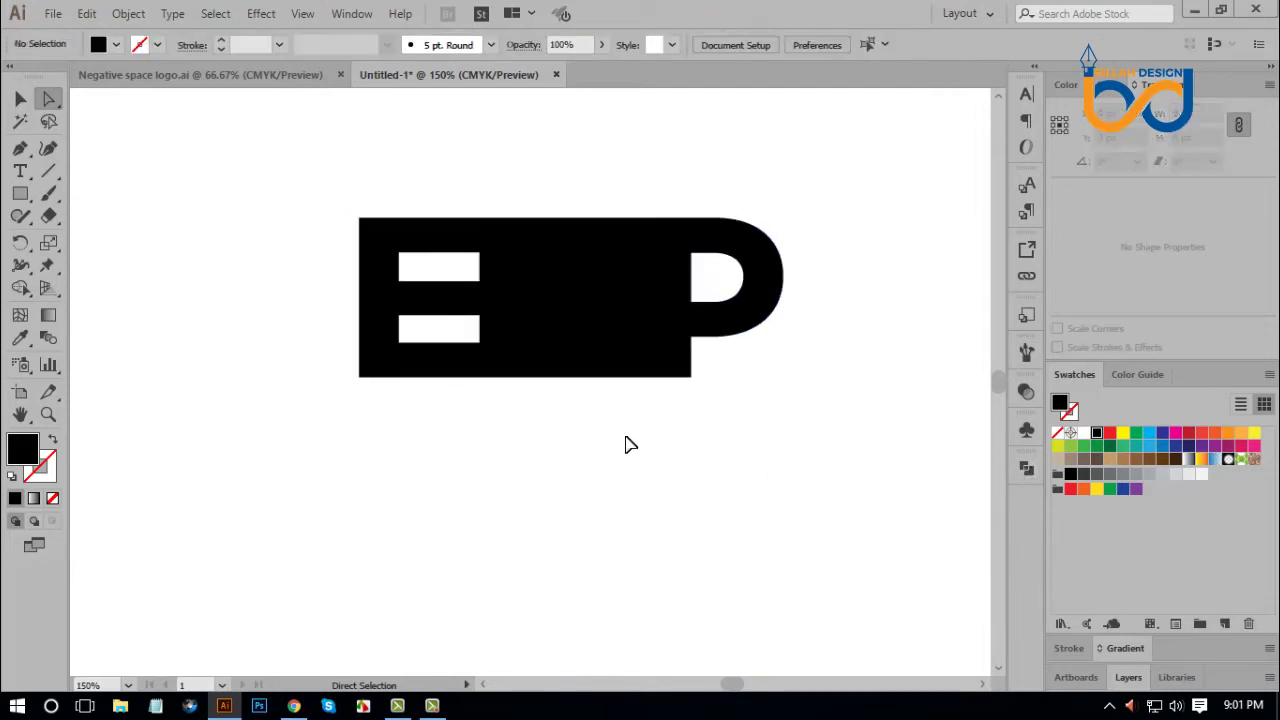
Restore the M with a white fill and bring it to the front.
key("ctrl")
key("ctrl+a")
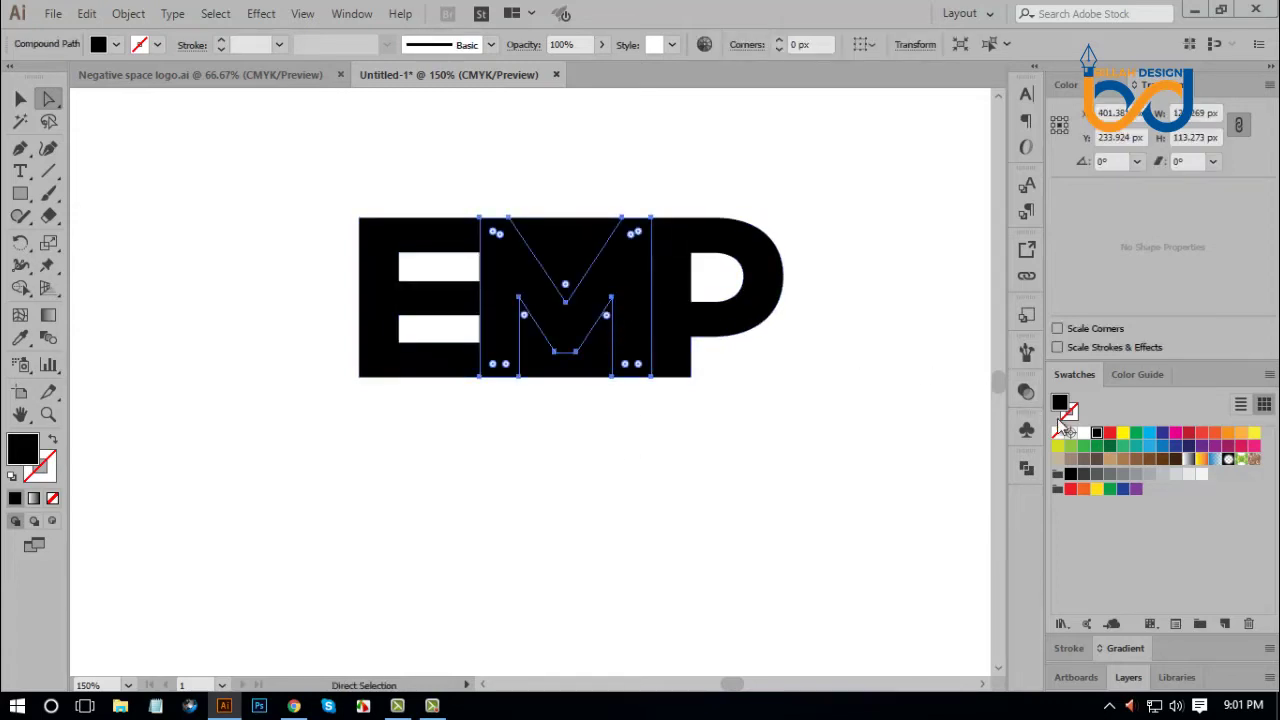
left_click(1084, 433)
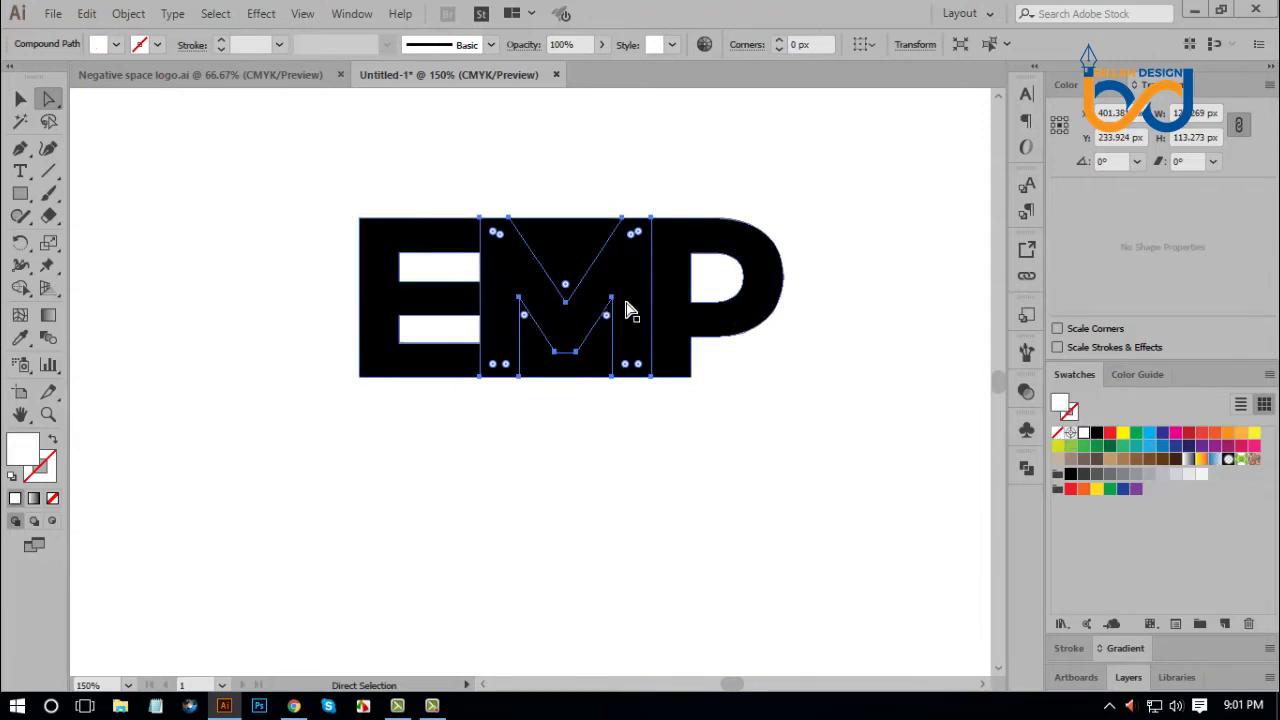
right_click(630, 285)
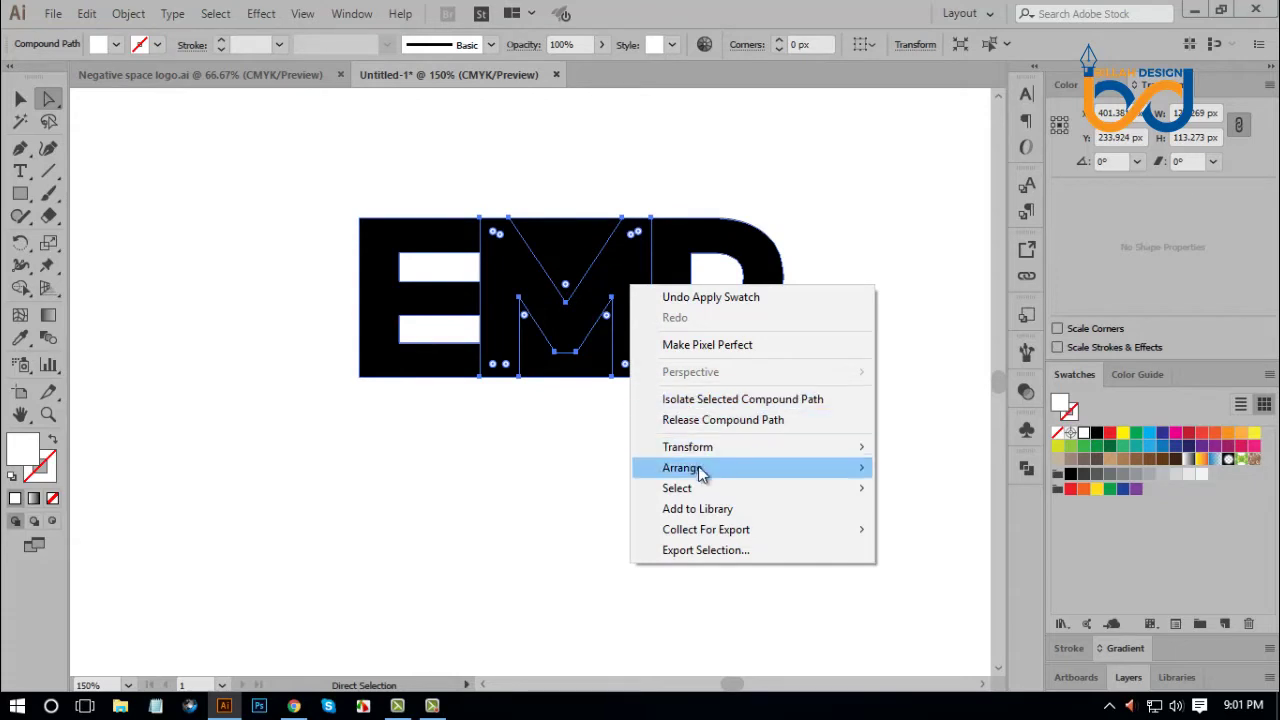
mouse_move(682, 468)
left_click(918, 470)
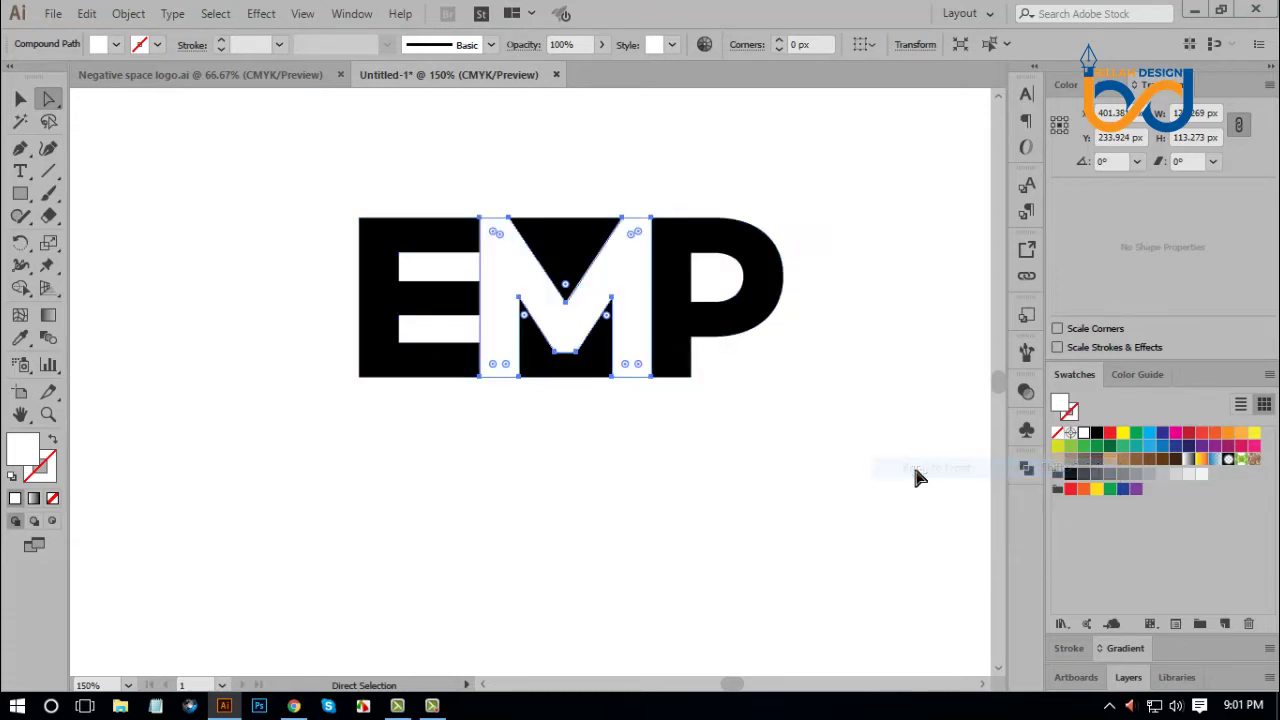
left_click(761, 485)
Select all letter shapes and use Shape Builder to delete the white M regions.
left_click(20, 98)
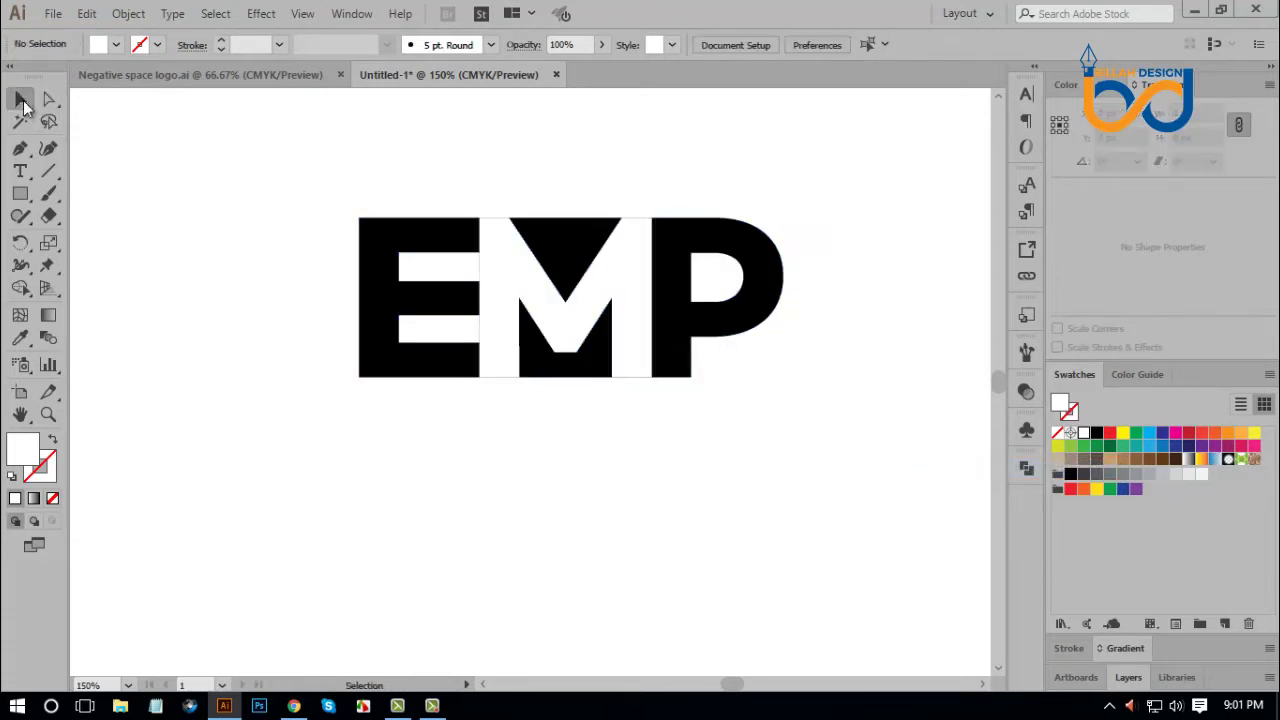
left_click(430, 232)
left_click_drag(406, 183, 696, 424)
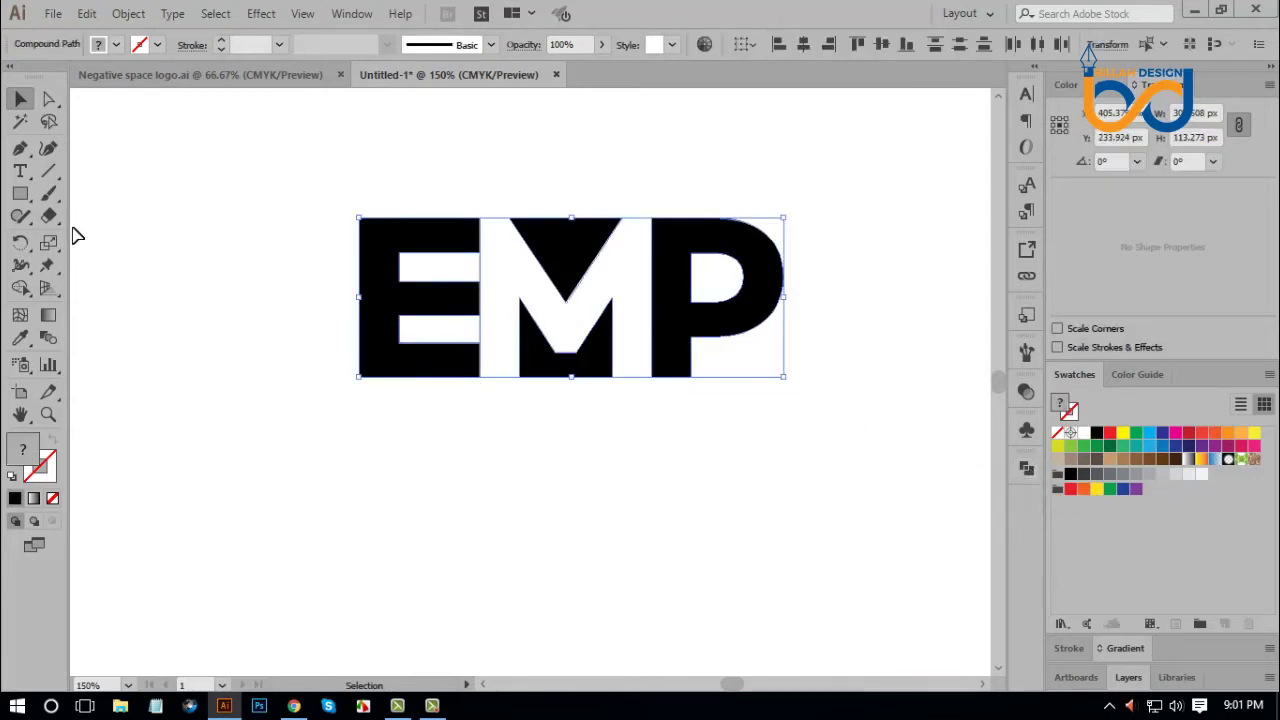
left_click(20, 288)
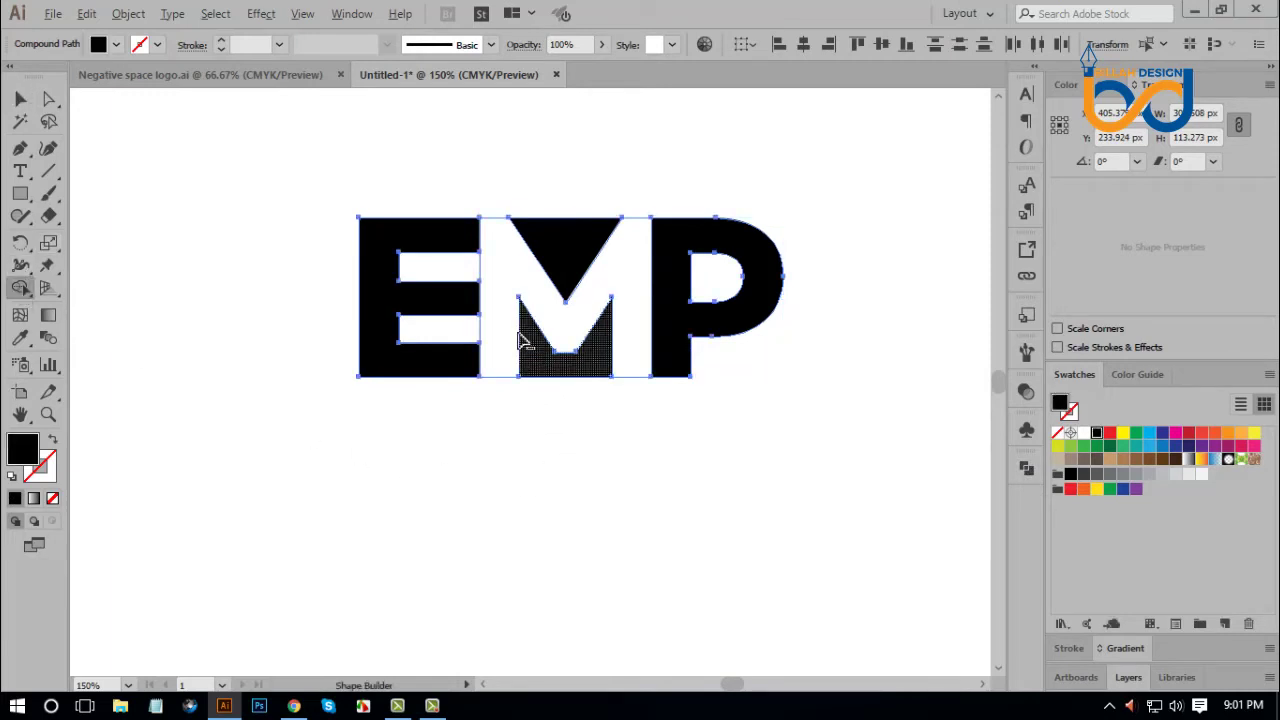
left_click(494, 274, "alt")
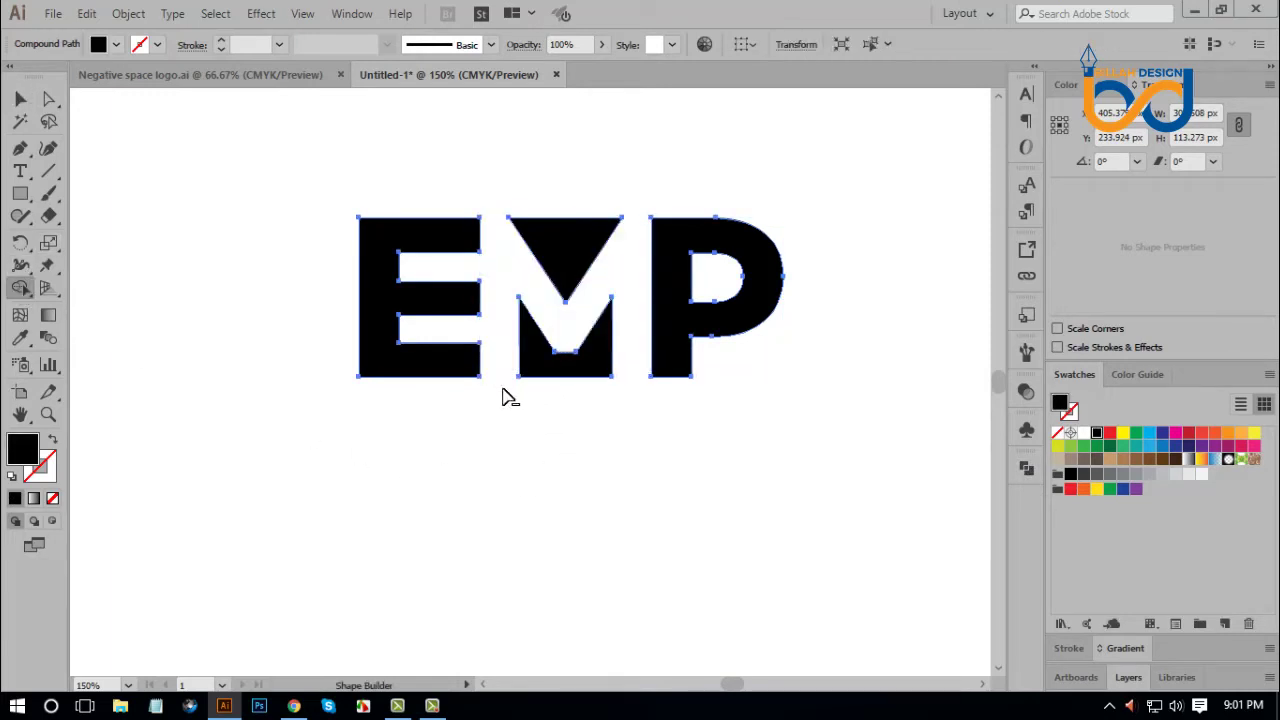
left_click(560, 320)
left_click(20, 99)
left_click(571, 500)
left_click(585, 370)
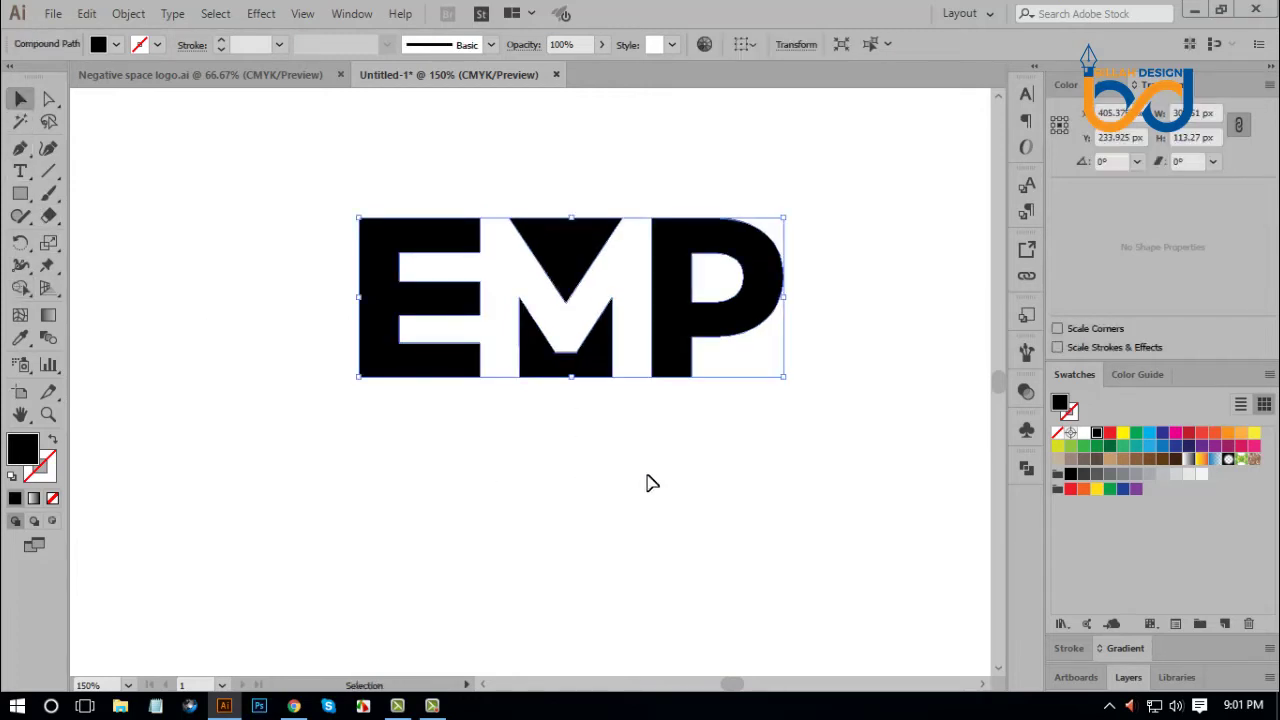
left_click(650, 483)
key("ctrl+minus")
key("ctrl+minus")
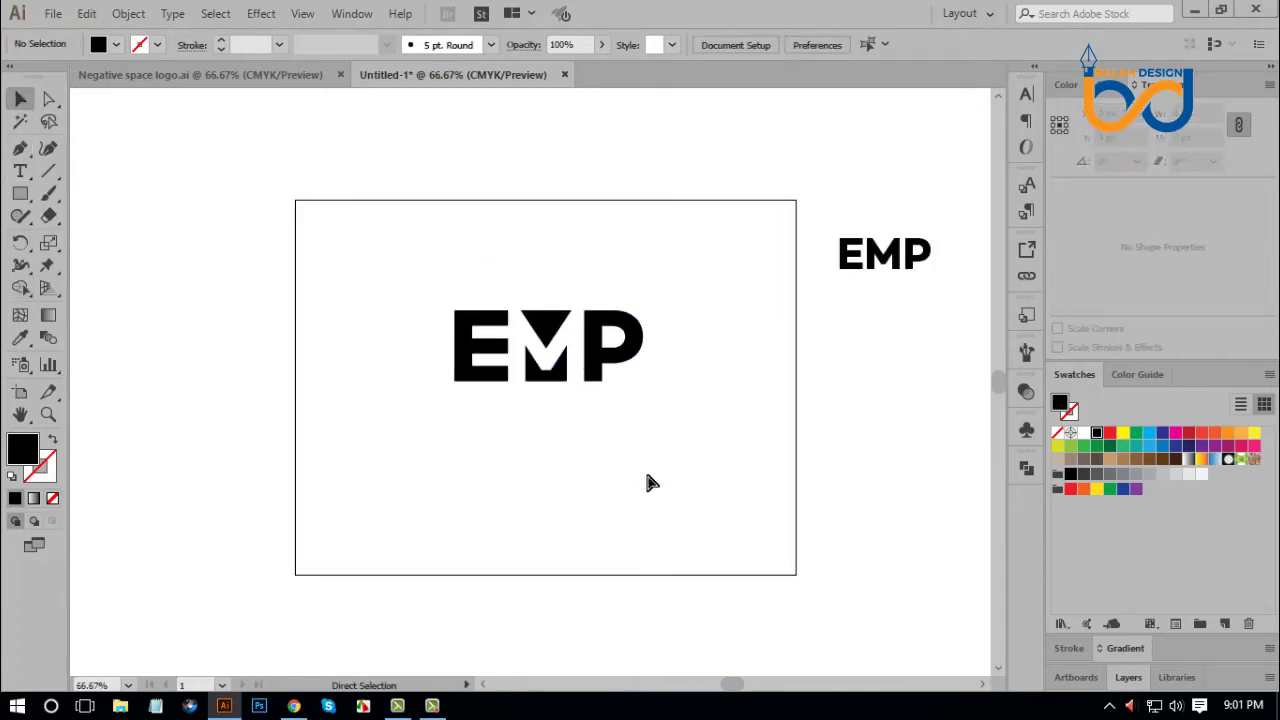
Narrow the EMP logo to about 296 px wide and move it off the artboard.
key("ctrl+plus")
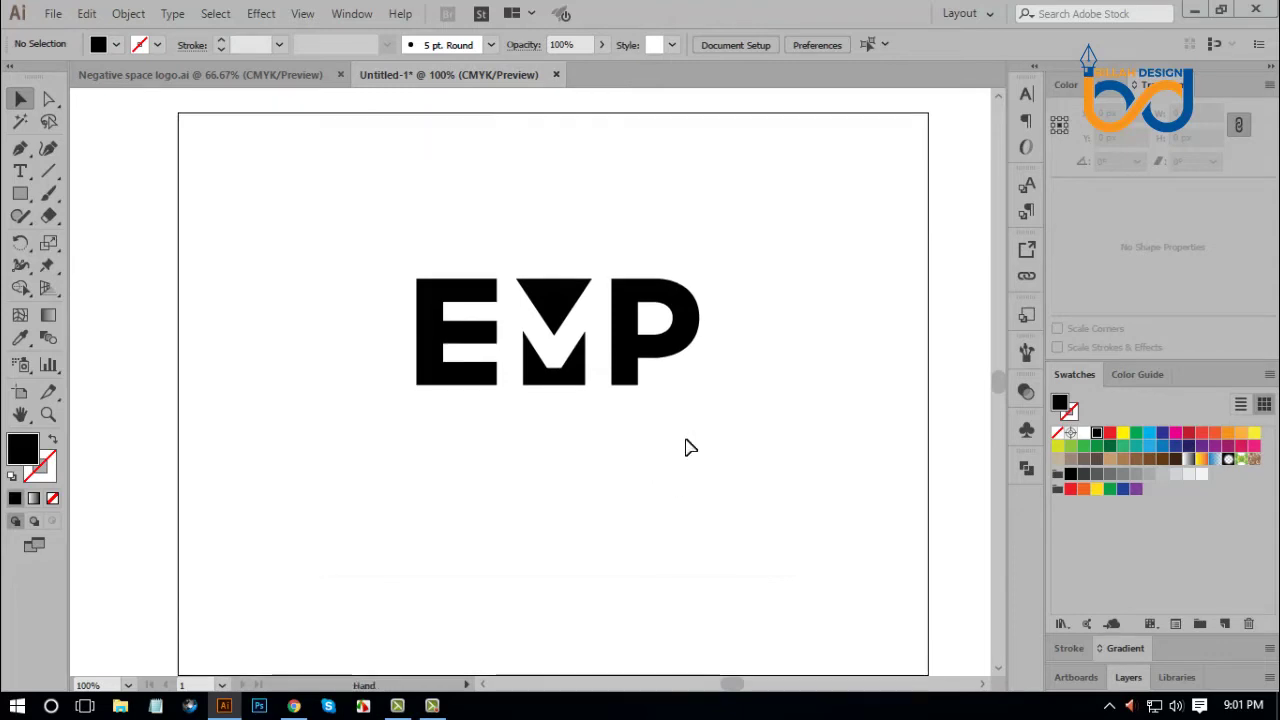
key("ctrl+minus")
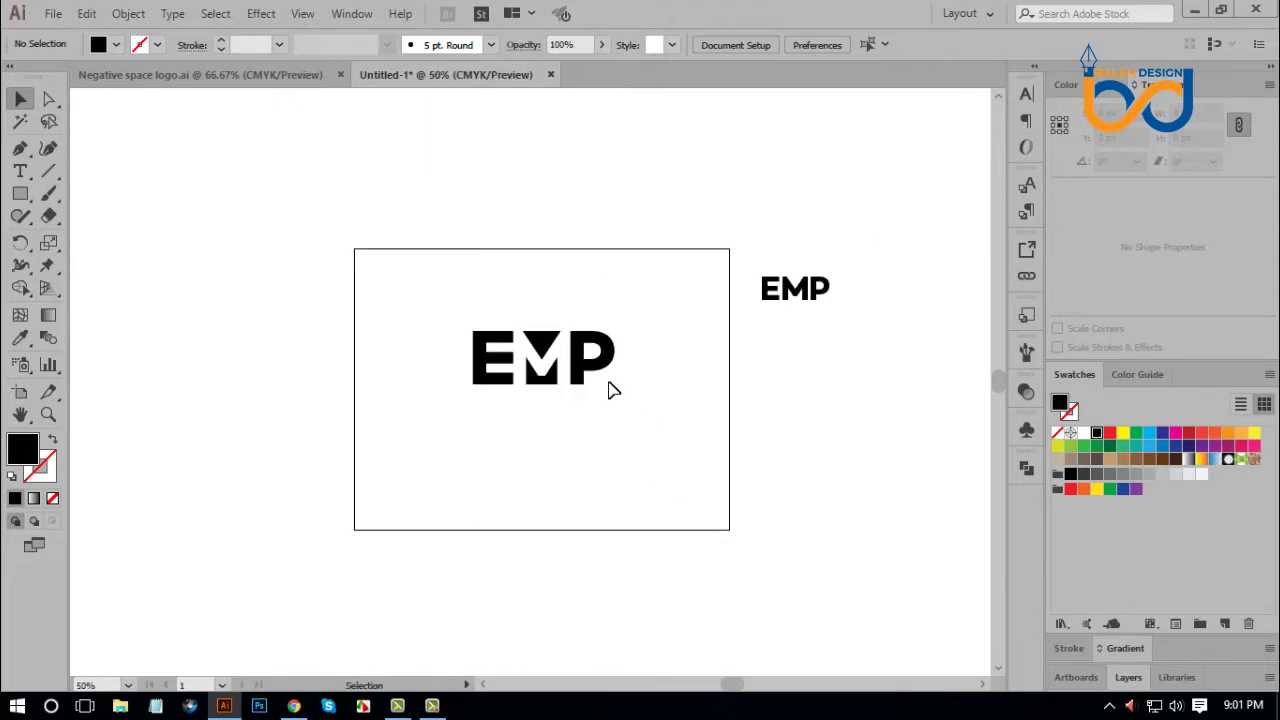
left_click(600, 376)
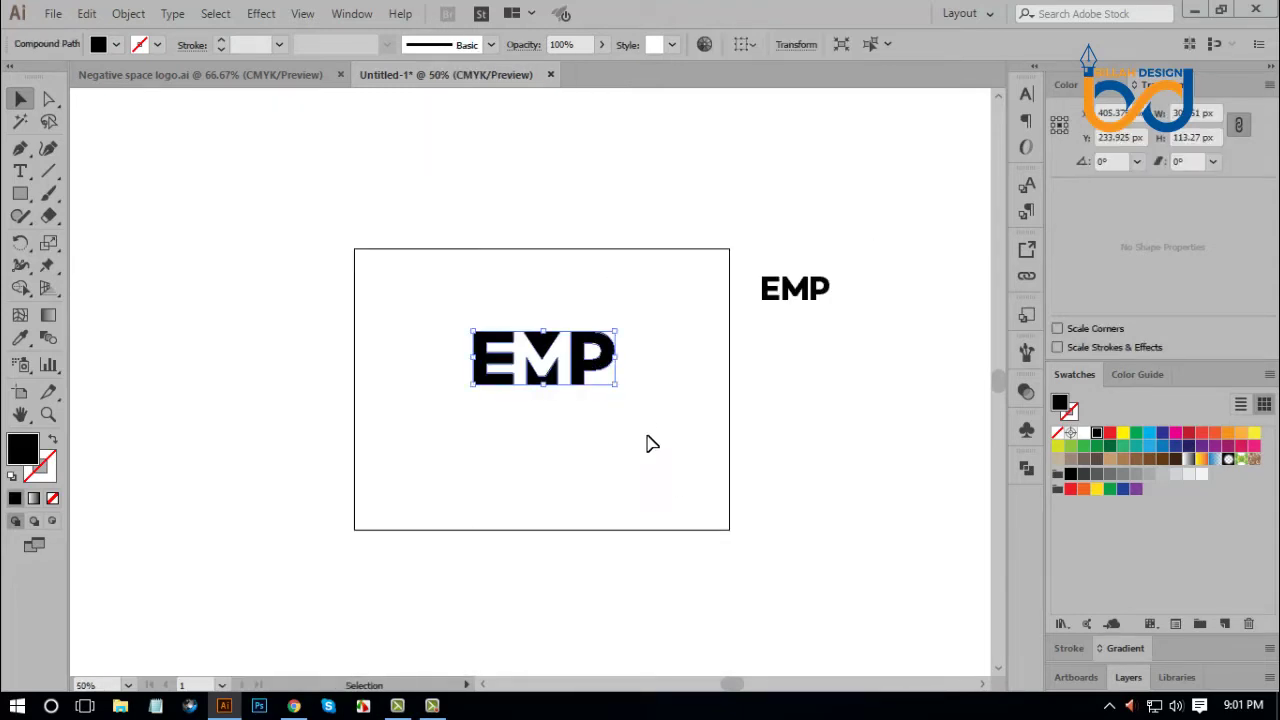
left_click(648, 443)
left_click(614, 358)
mouse_move(617, 357)
left_mouse_down()
mouse_move(606, 358)
mouse_move(651, 271)
mouse_move(657, 220)
left_mouse_up()
left_click(637, 423)
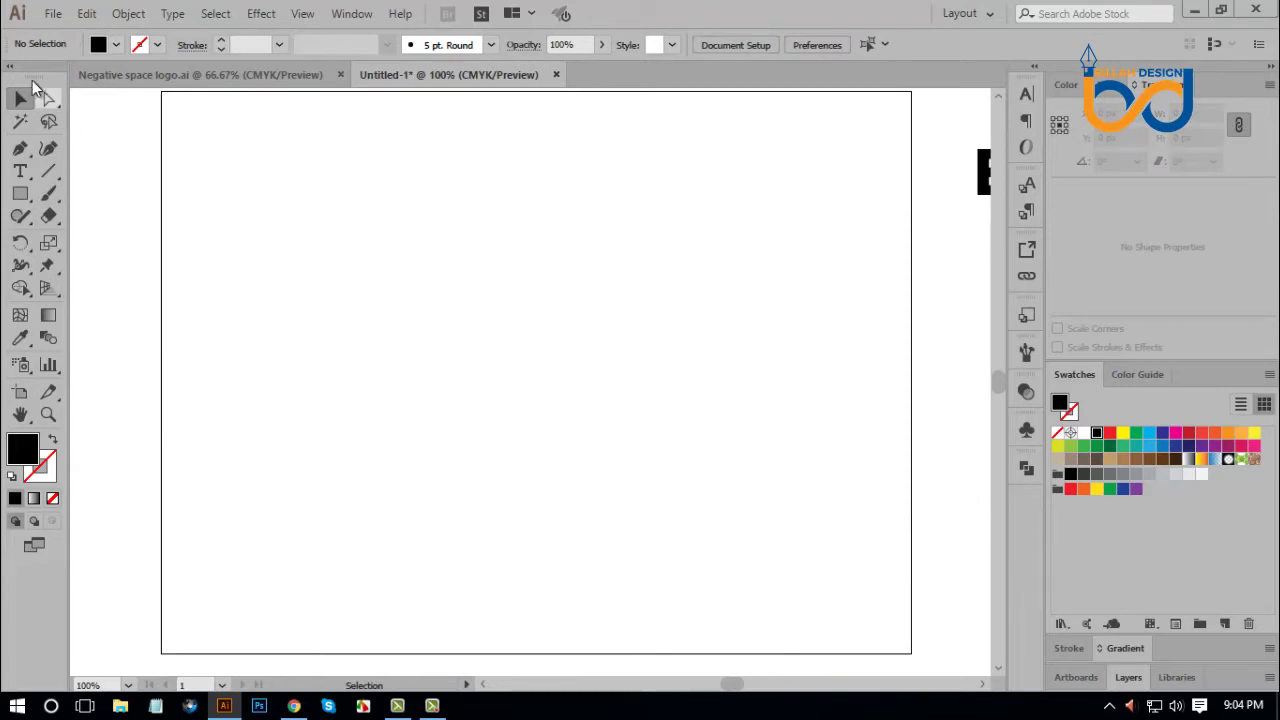
Type 'expose' on the artboard and scale the text up.
left_click(22, 174)
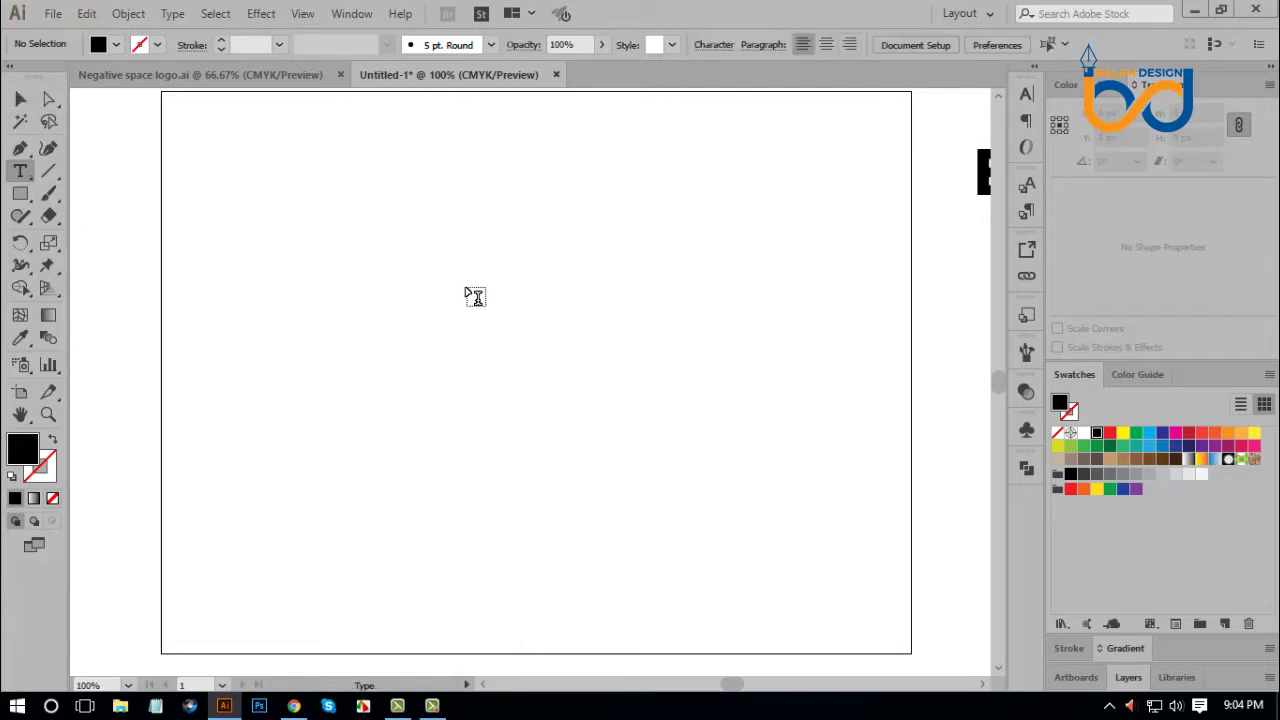
left_click(427, 253)
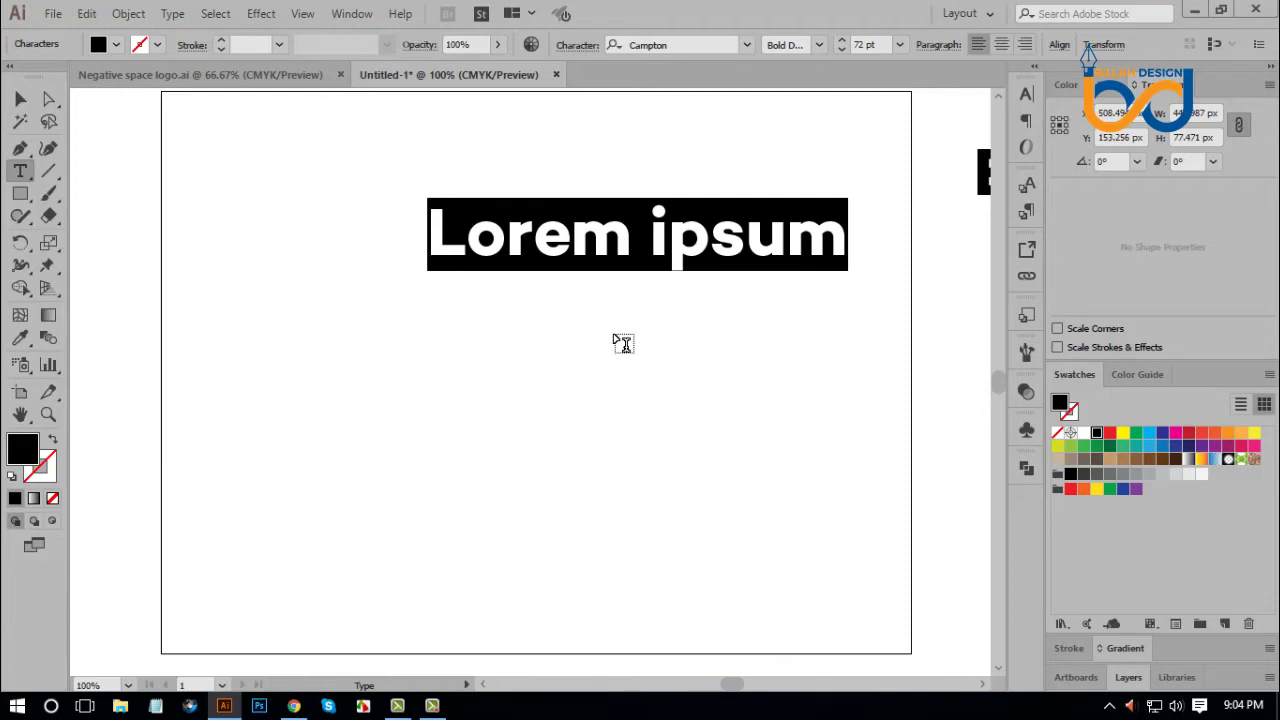
type("ex")
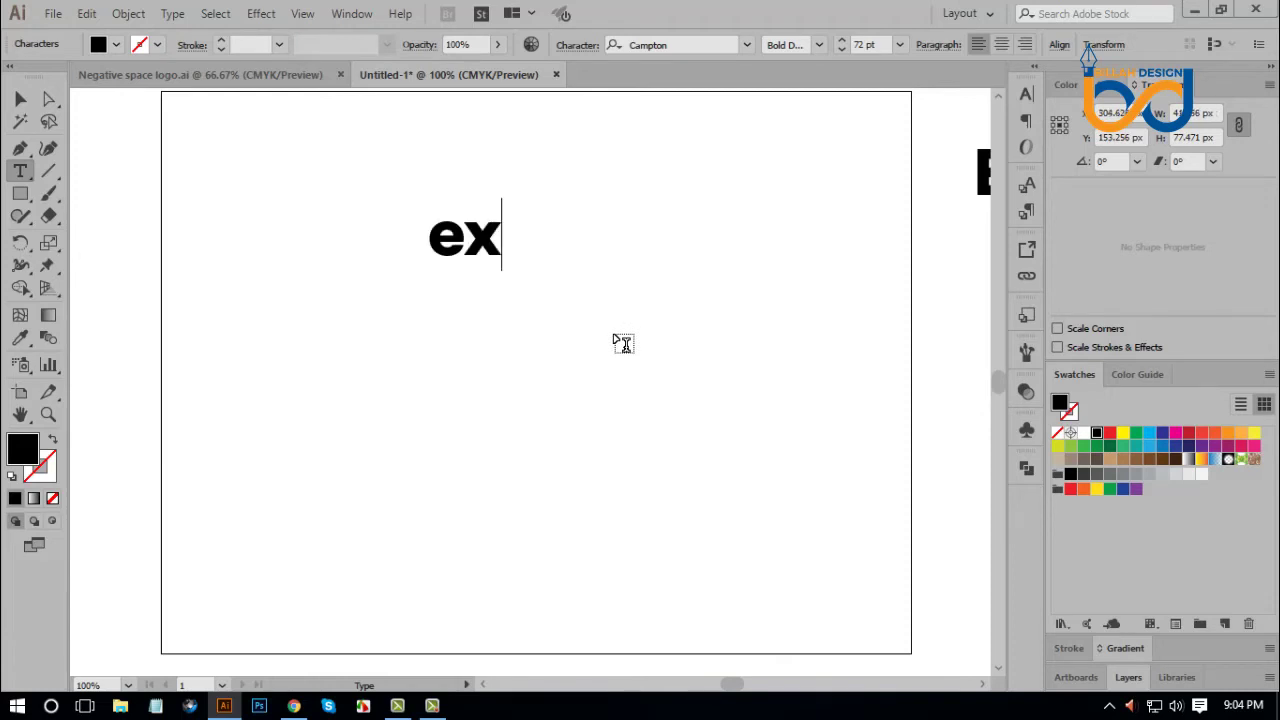
type("pose")
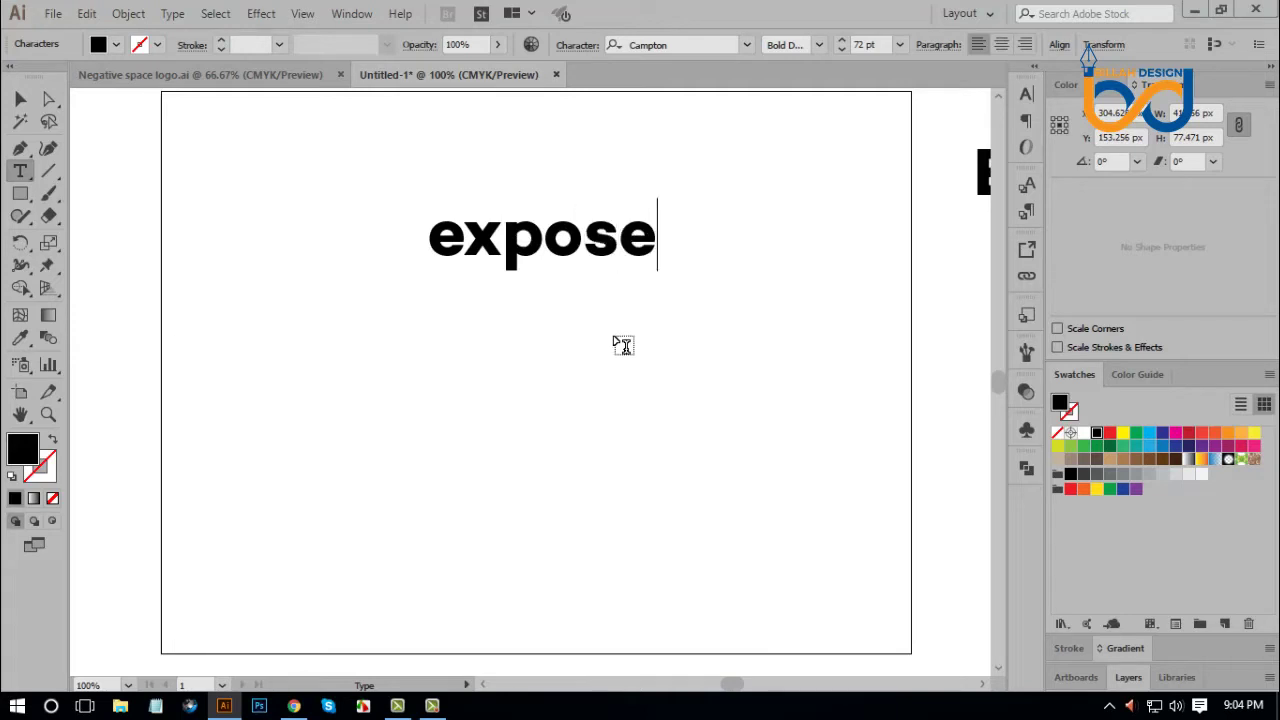
left_click(22, 99)
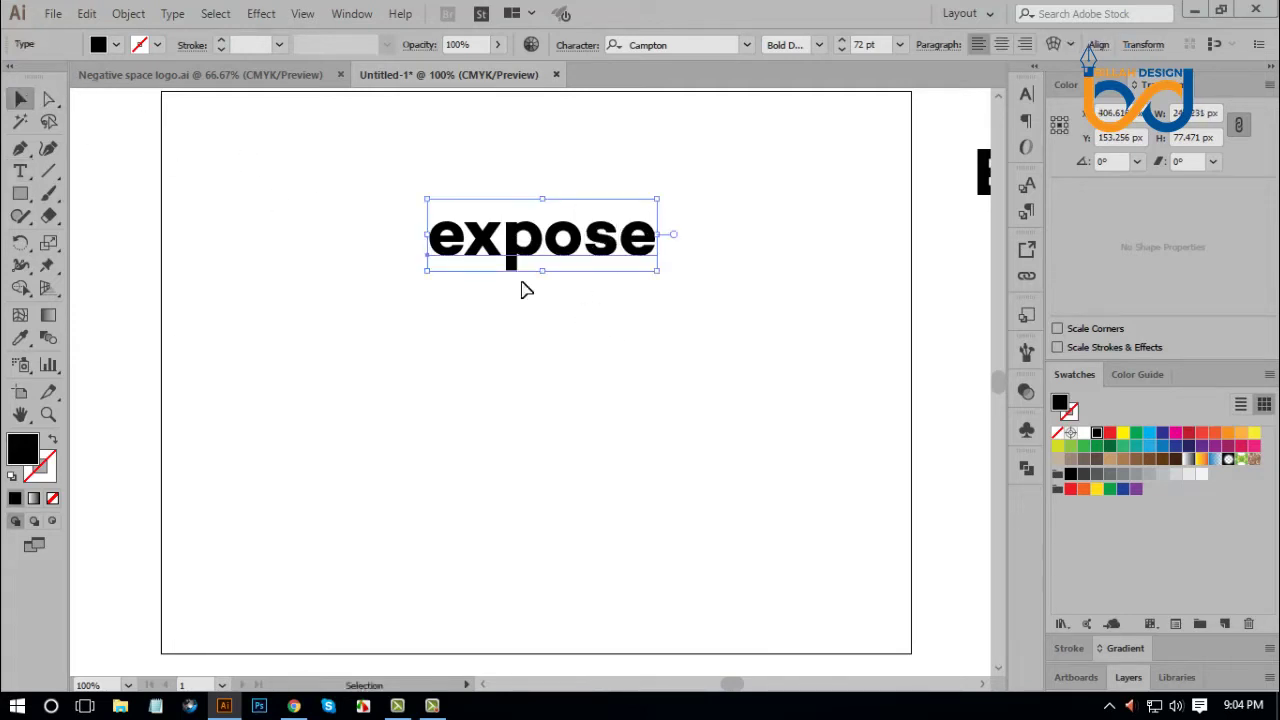
left_click_drag(661, 276, 700, 306)
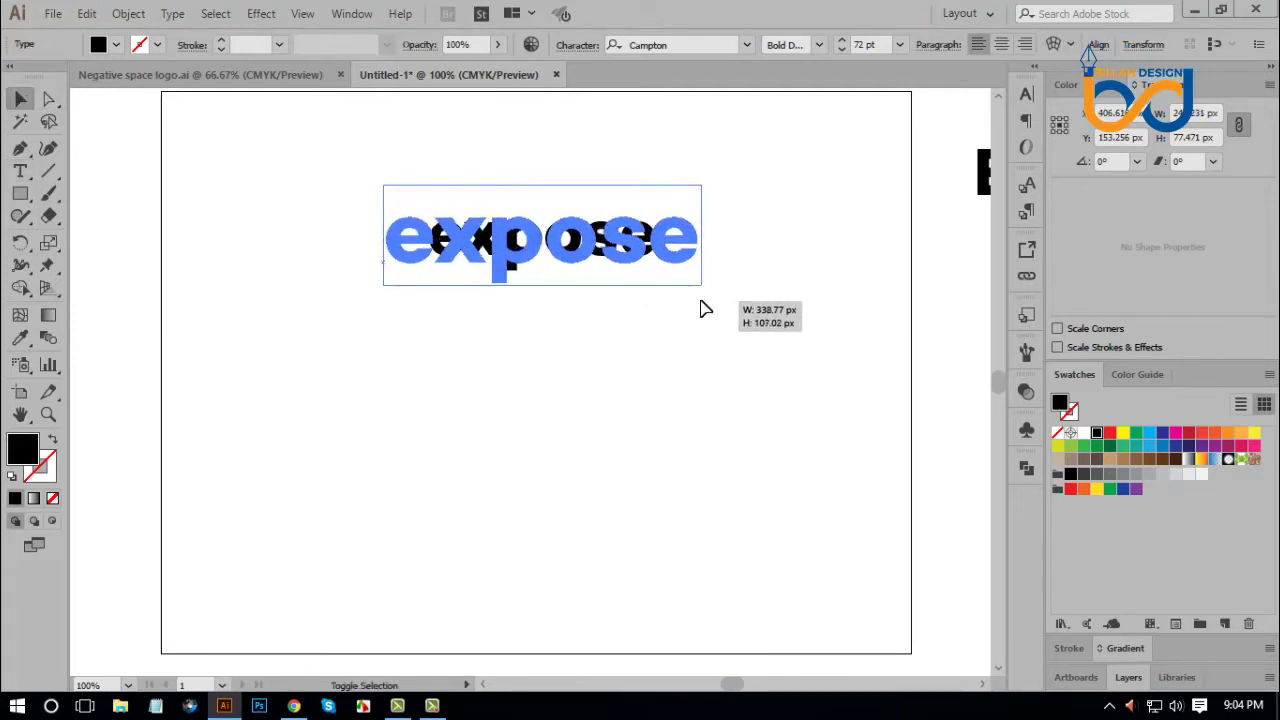
left_click_drag(614, 251, 614, 284)
Make the text UPPERCASE EXPOSE, convert it to outlines, and ungroup the letters.
left_click(172, 14)
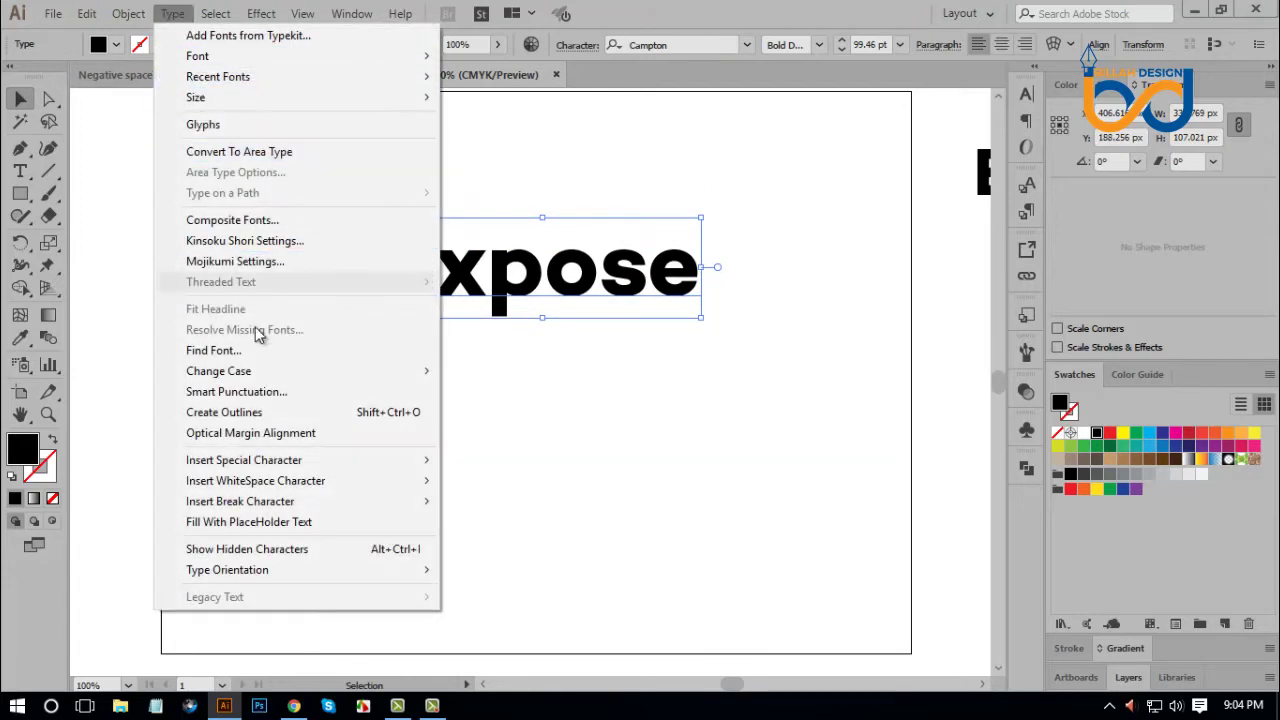
left_click(471, 371)
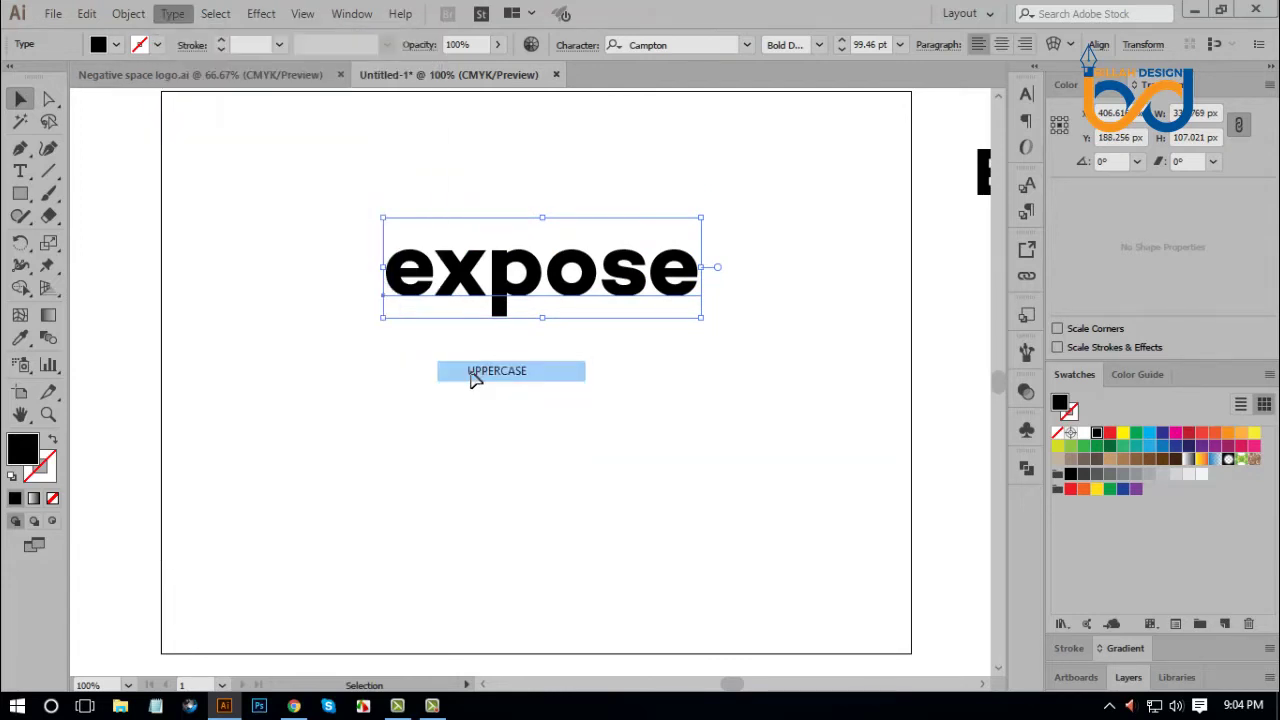
right_click(652, 266)
left_click(708, 396)
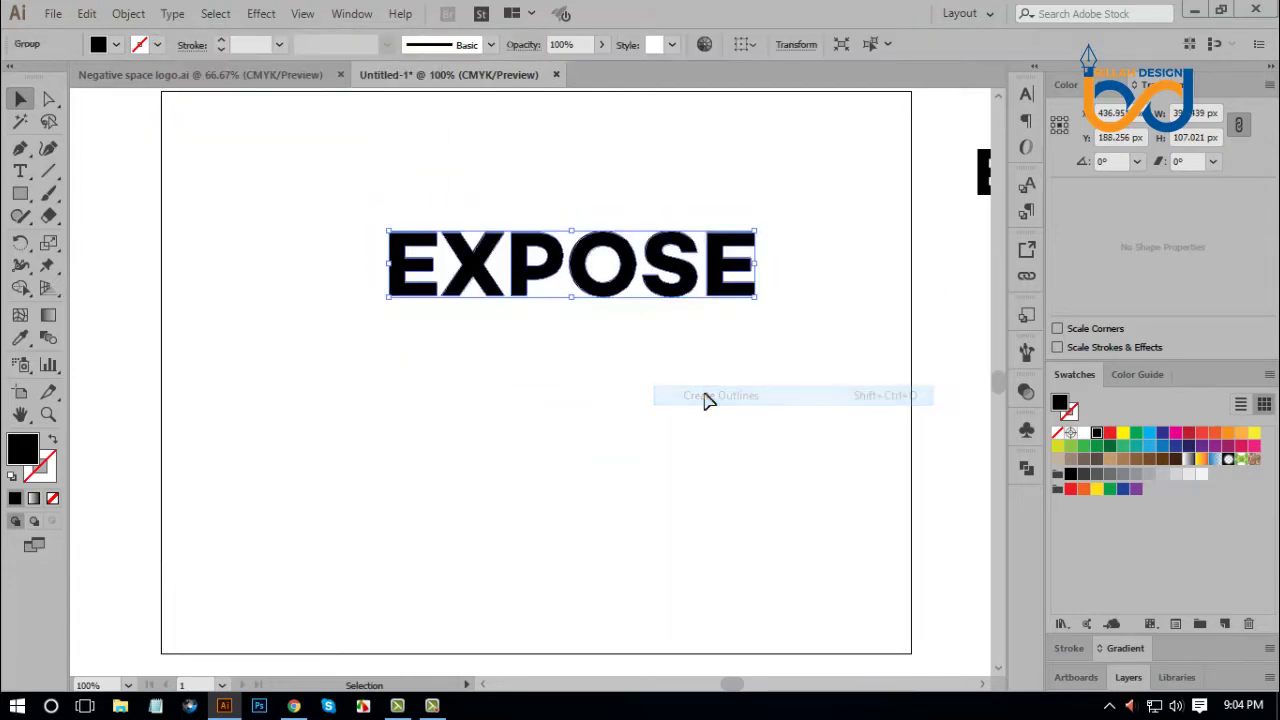
right_click(675, 289)
left_click(737, 443)
left_click(768, 414)
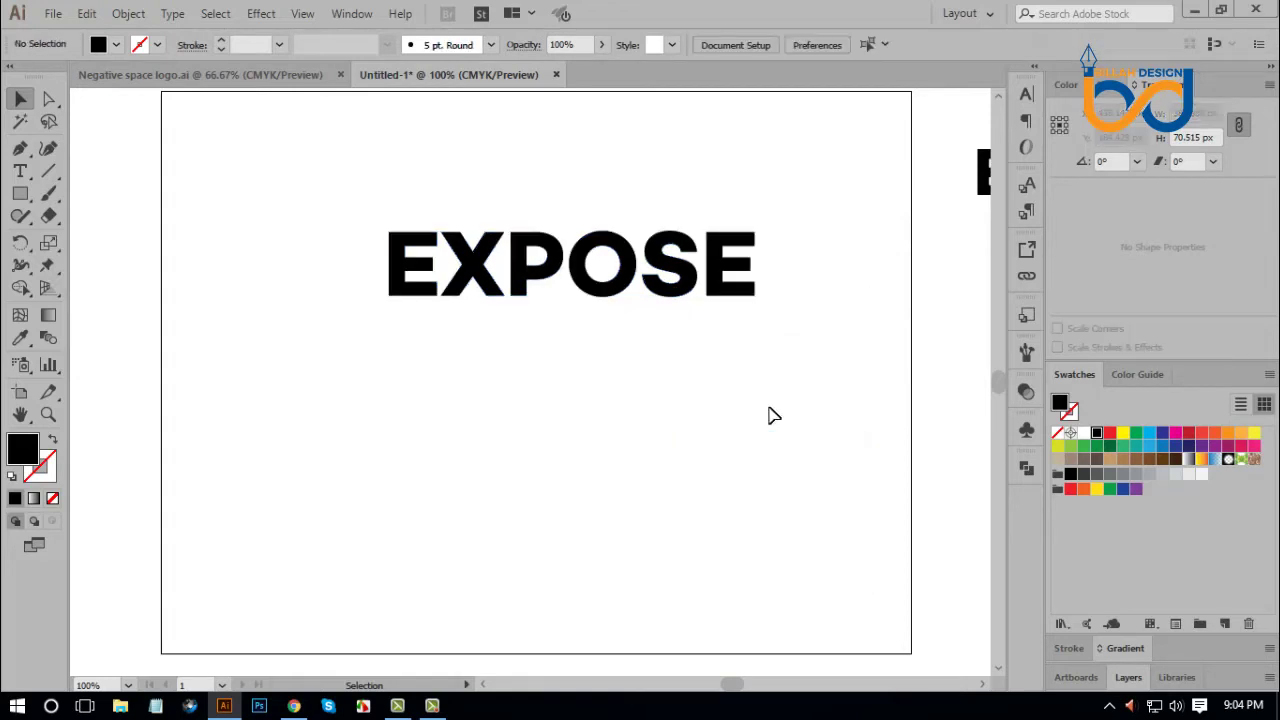
key("ctrl+plus")
Slide the S and E left over the O, then nudge the E further left.
left_click_drag(798, 308, 685, 425)
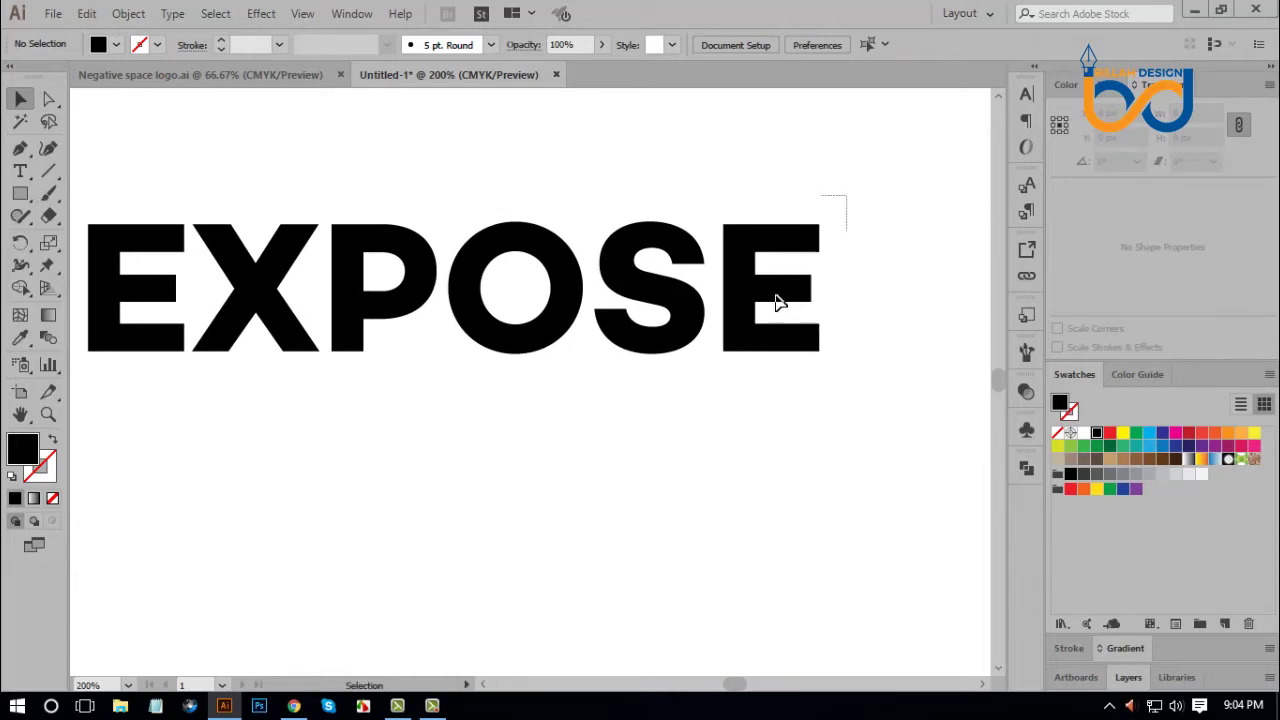
mouse_move(850, 196)
left_mouse_down()
mouse_move(695, 345)
mouse_move(655, 326)
left_mouse_up()
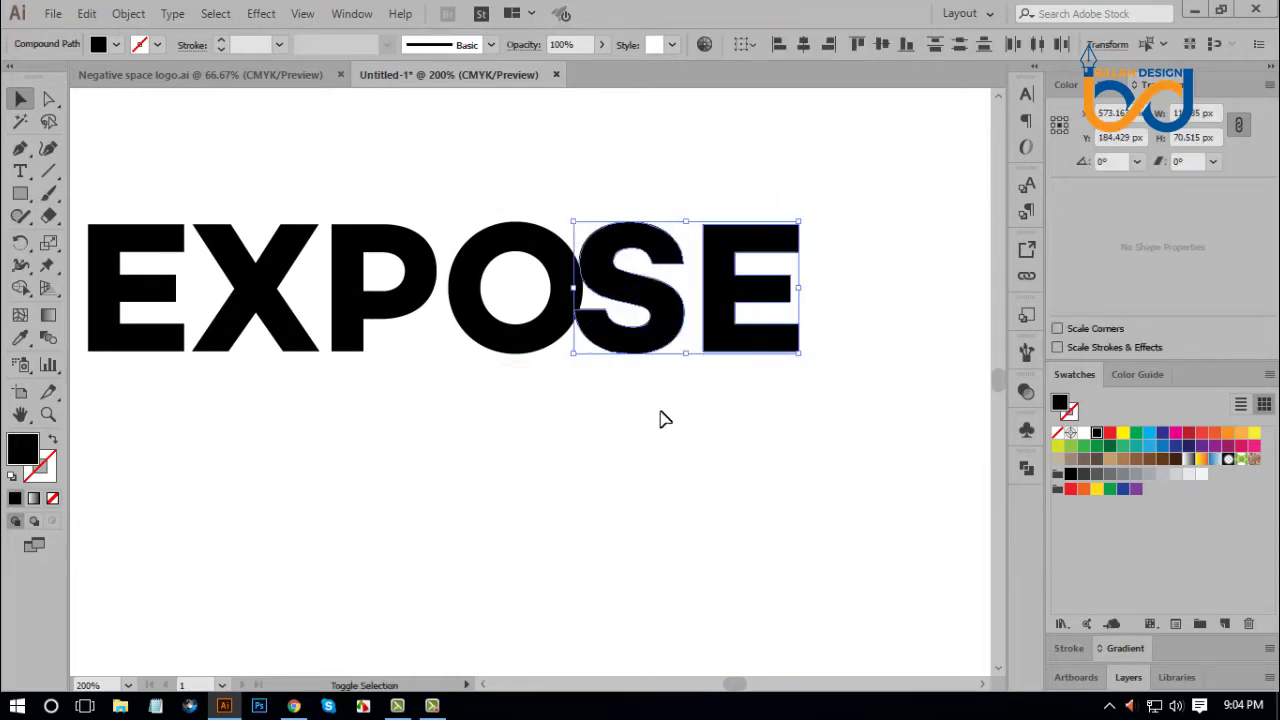
left_click(660, 420)
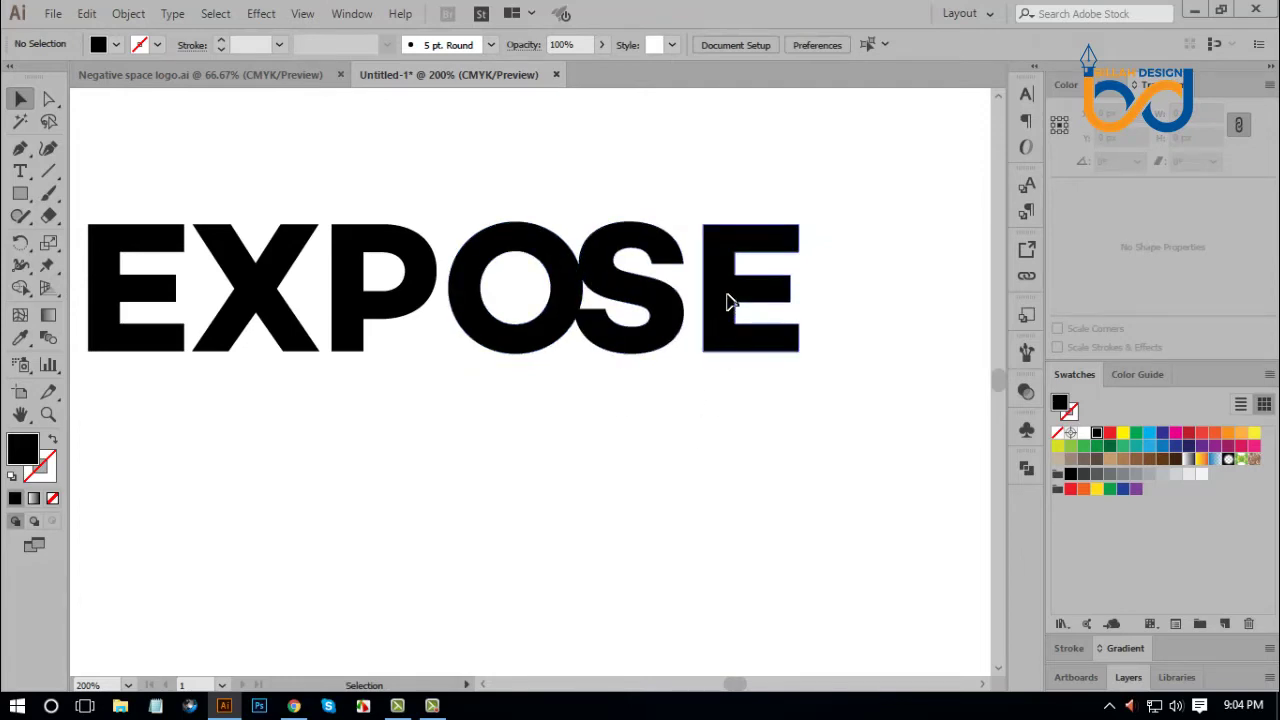
left_click_drag(727, 302, 707, 302)
key("Left")
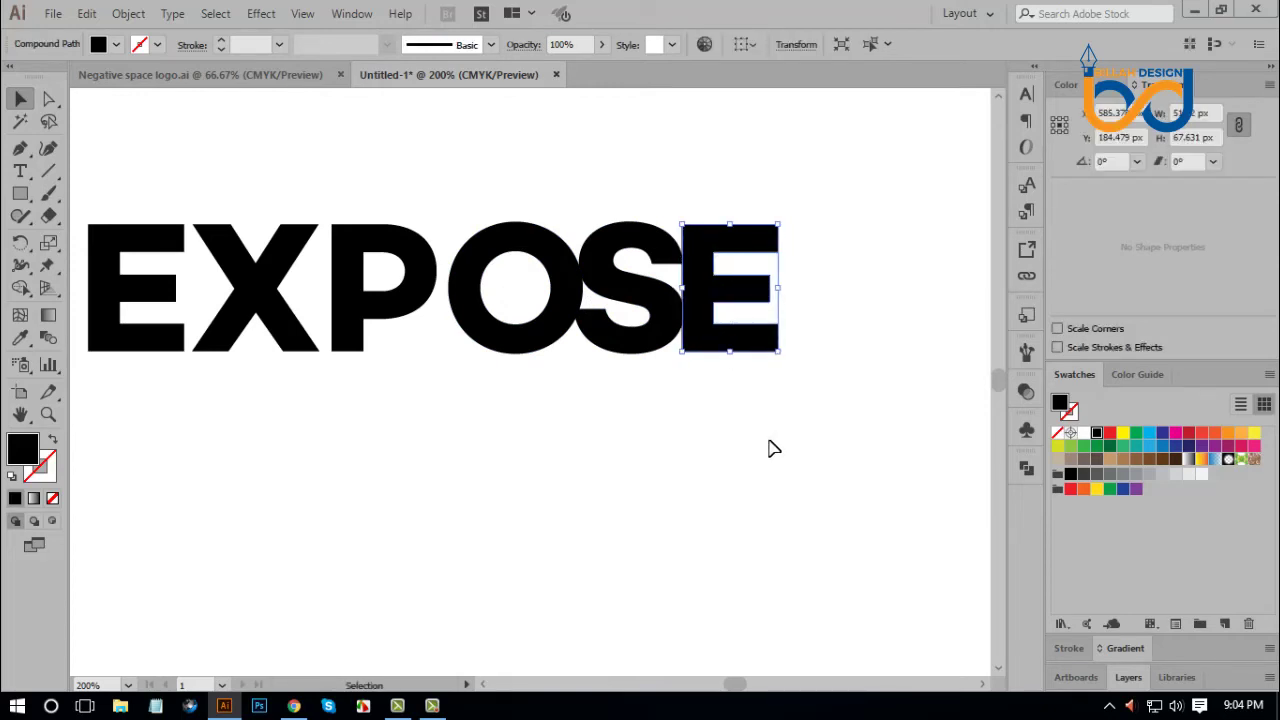
left_click(779, 464)
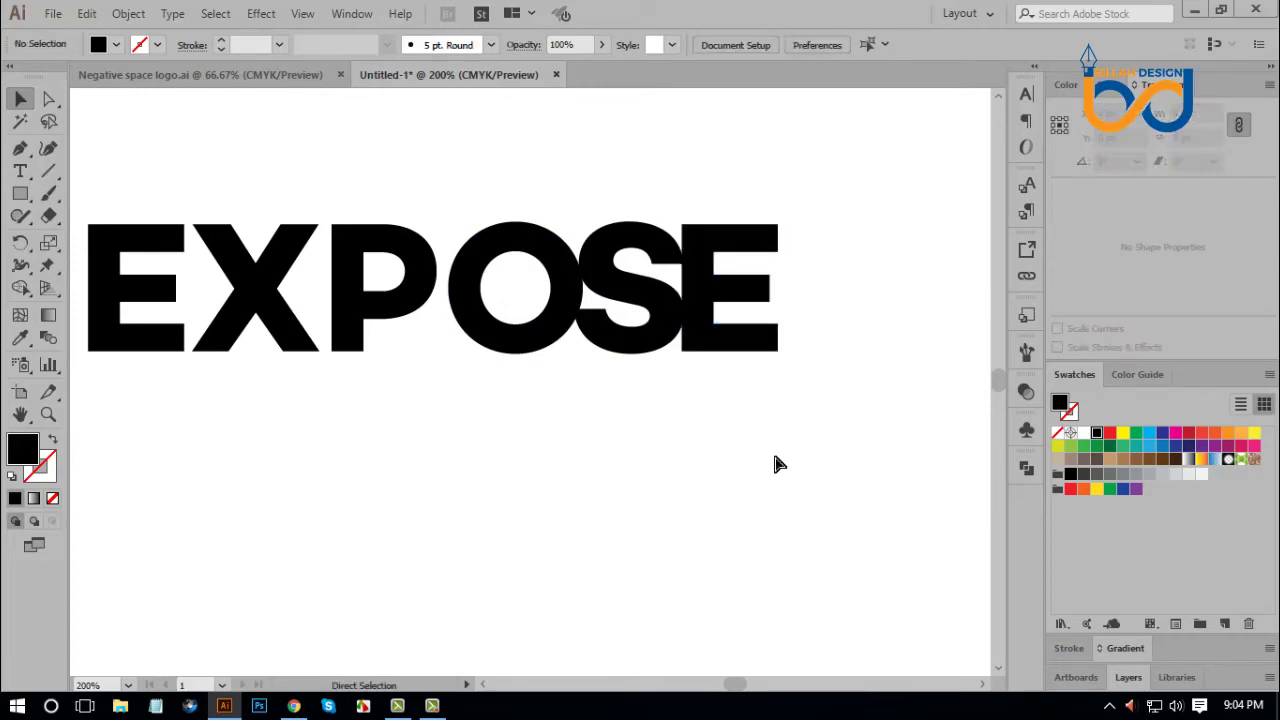
Zoom in on the letters and select the O, S and E together.
key("ctrl+1")
key("ctrl+plus")
key("ctrl+plus")
key("ctrl+plus")
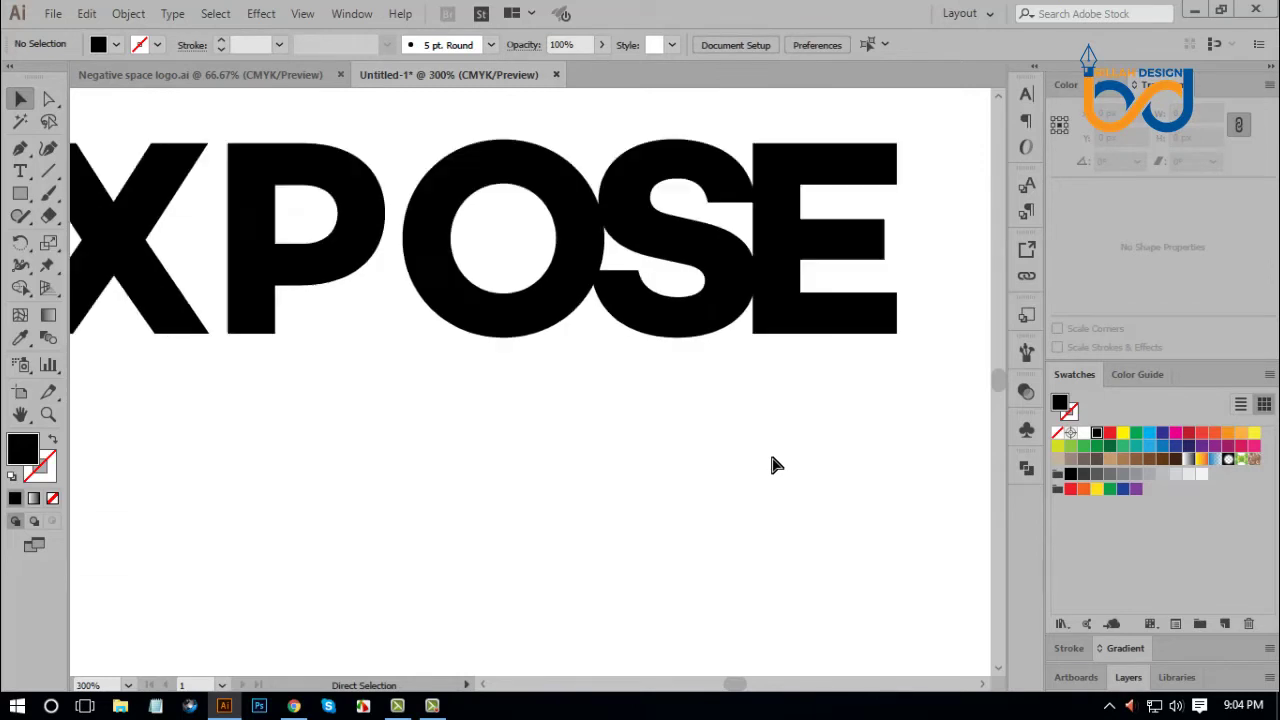
left_click_drag(774, 429, 726, 452)
left_click_drag(466, 418, 768, 208)
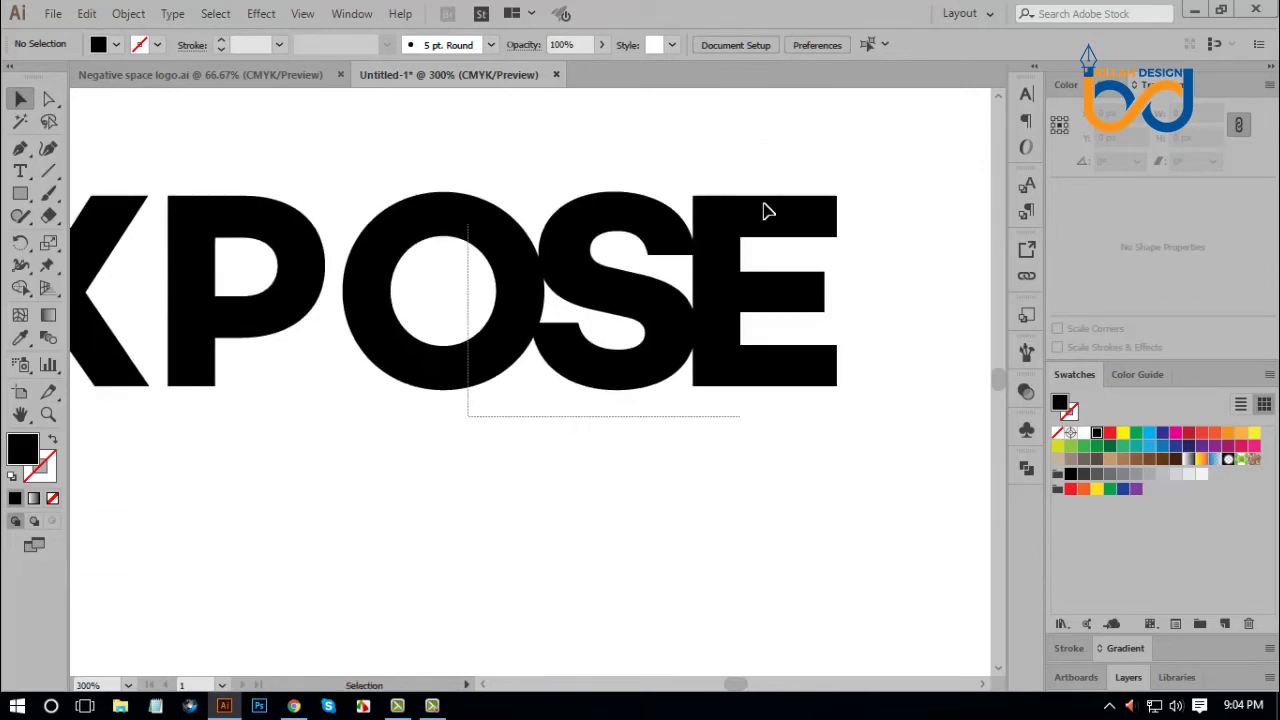
Divide the overlapping O, S and E with Pathfinder, ungroup, and fill the pieces black.
left_click(1027, 469)
left_click(814, 554)
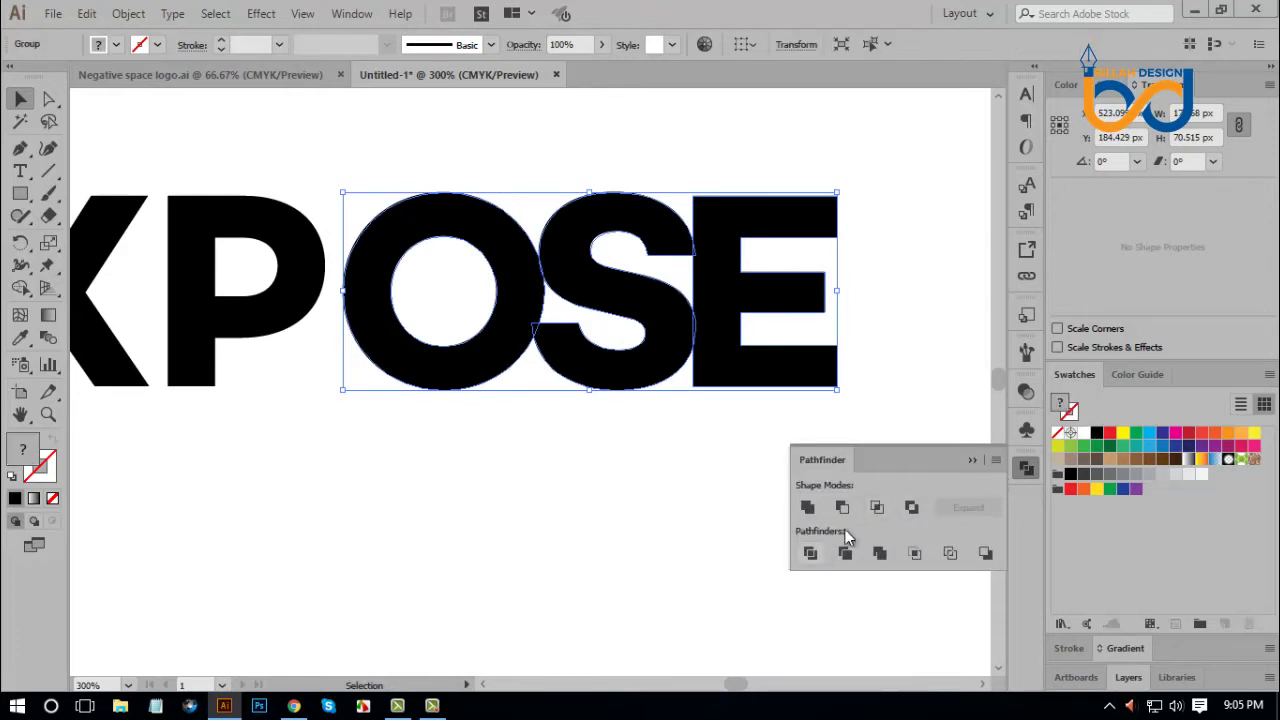
left_click(1024, 470)
right_click(659, 407)
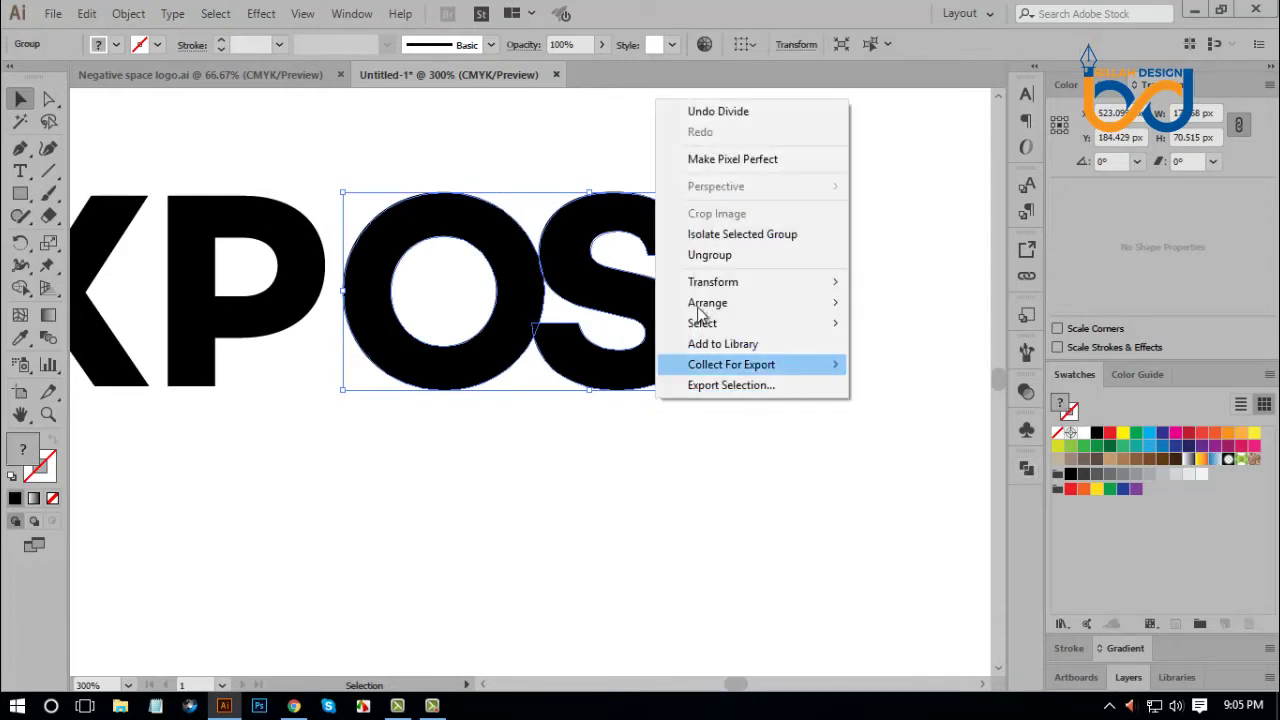
left_click(710, 256)
left_click(1093, 435)
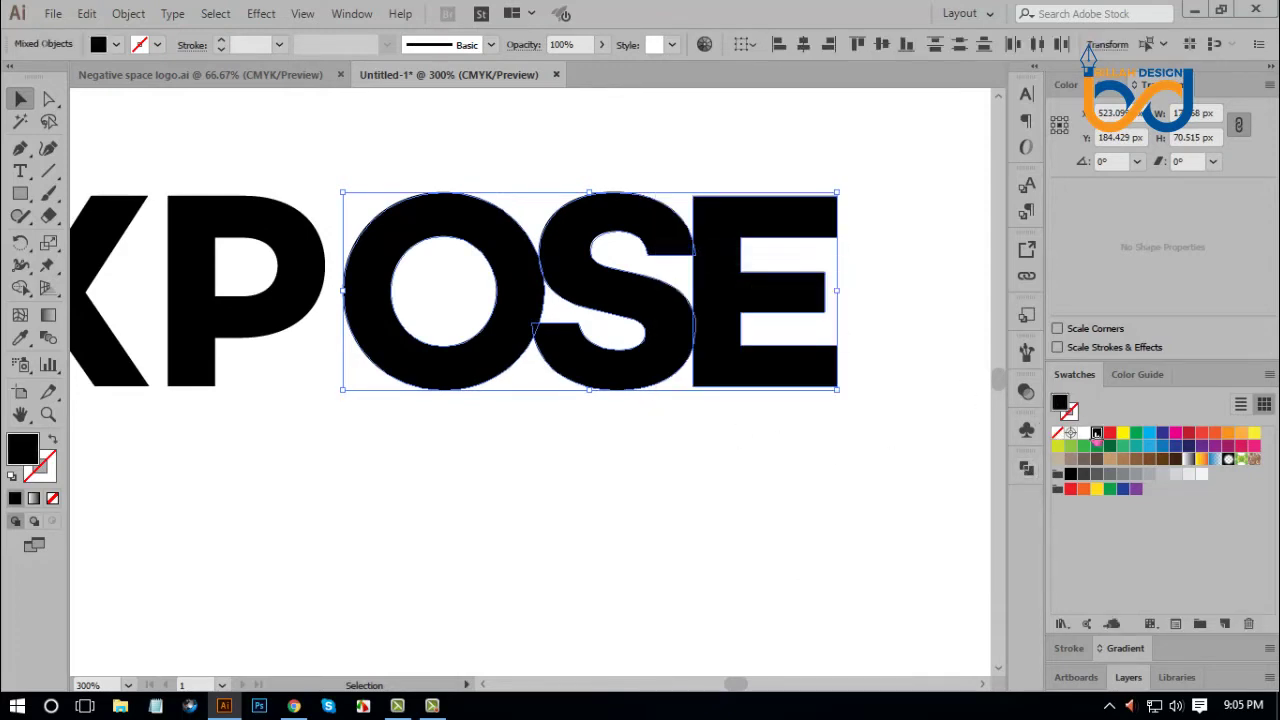
left_click(735, 488)
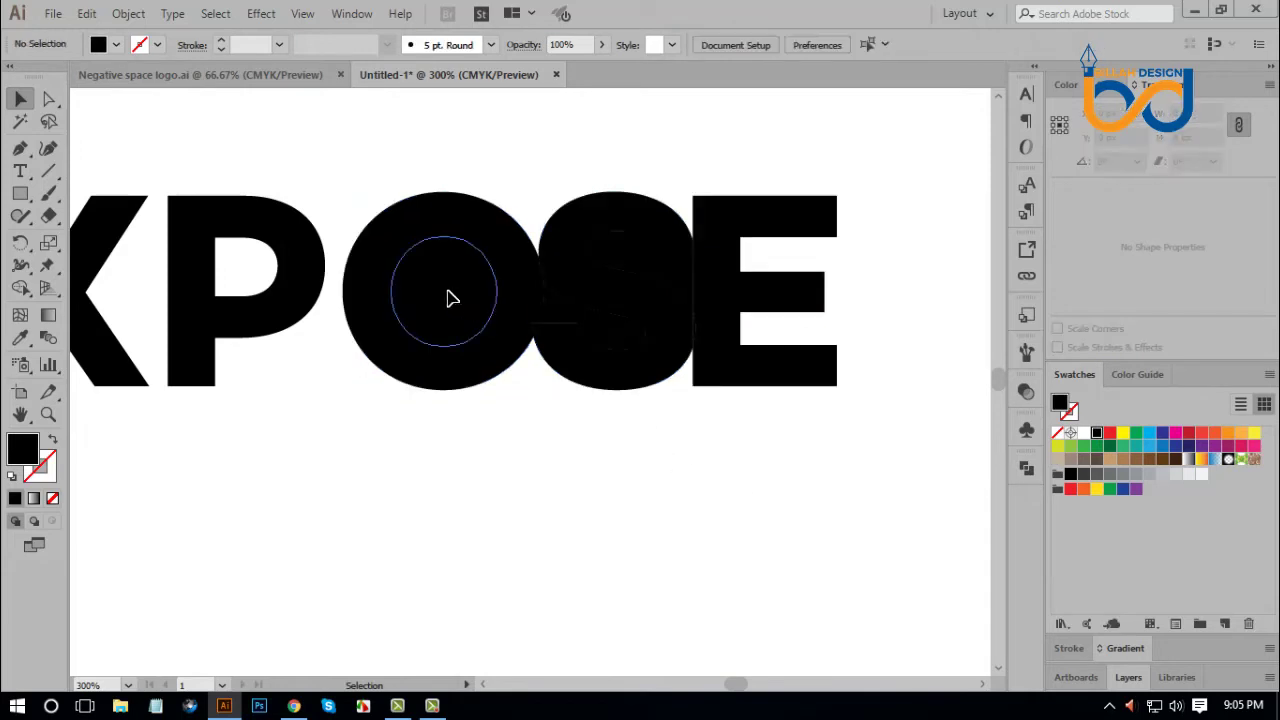
Delete the O's inner counter piece and the extracted S piece.
left_click_drag(449, 291, 537, 467)
key("Delete")
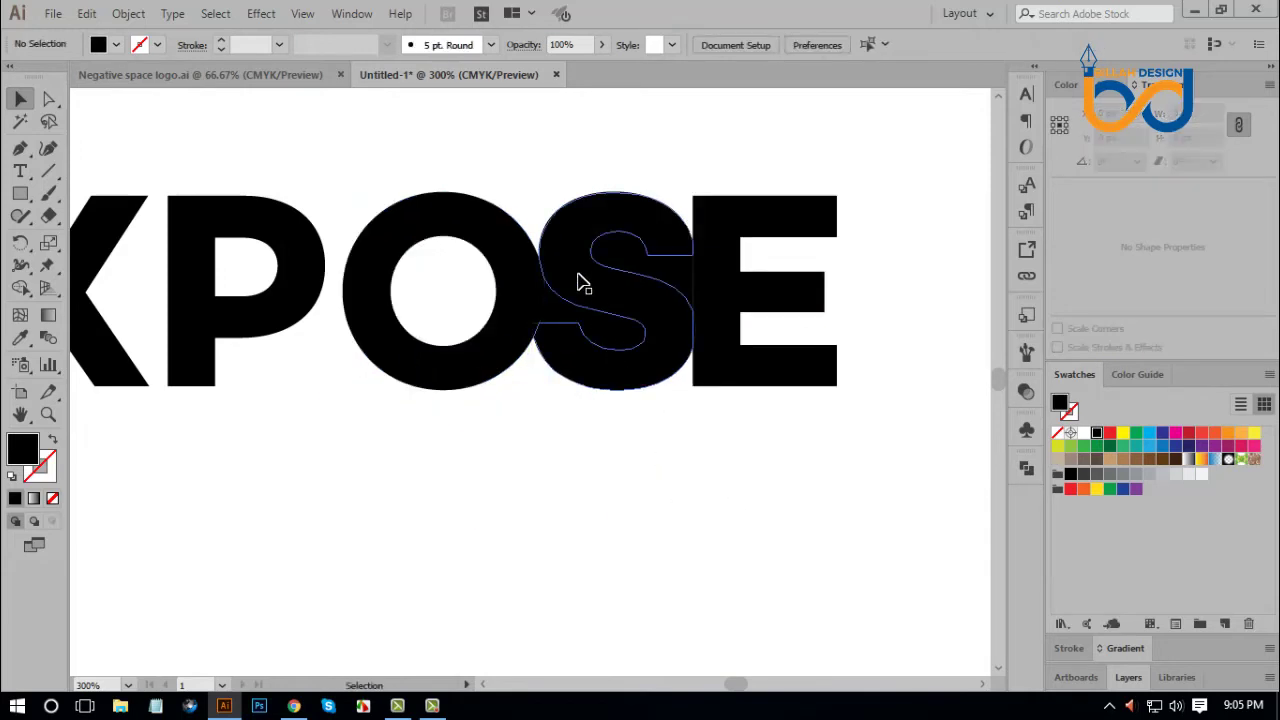
left_click_drag(595, 310, 573, 550)
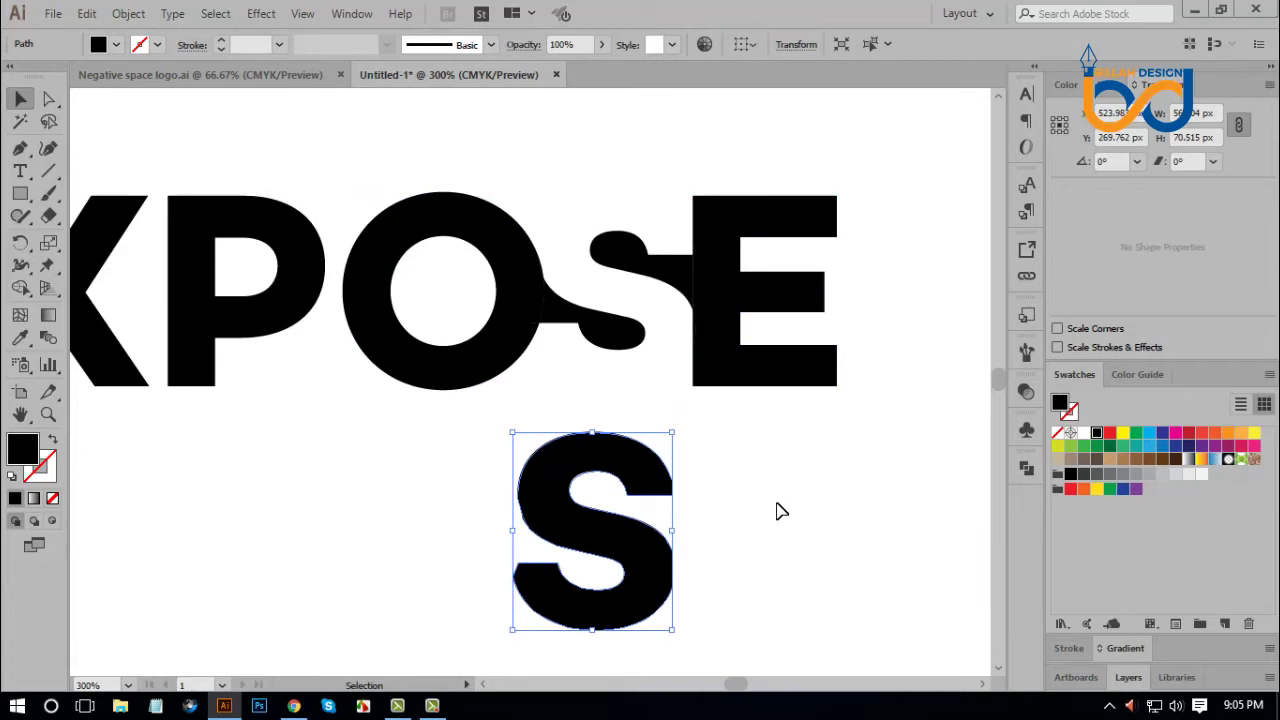
key("Delete")
left_click_drag(904, 158, 508, 468)
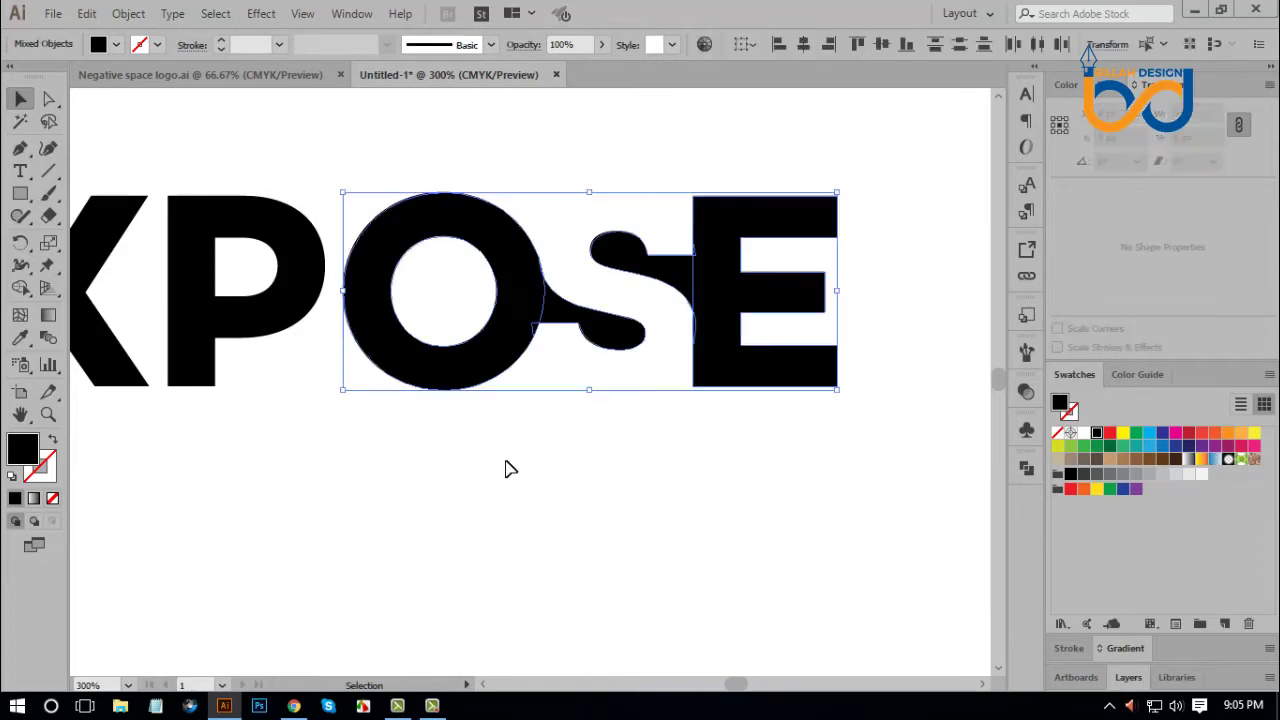
left_click(848, 314)
Unite the remaining S shape with the E, then the O with the S.
left_click_drag(915, 135, 680, 426)
left_click(1026, 467)
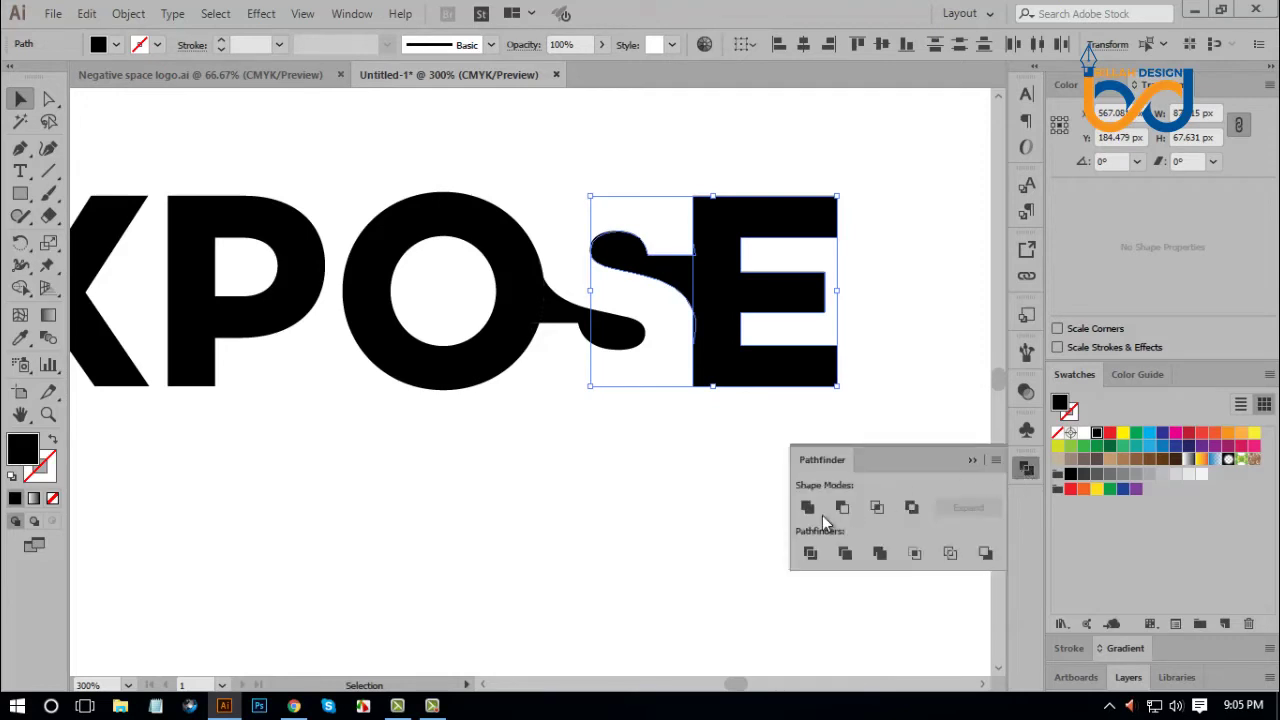
left_click(808, 507)
left_click(466, 426)
left_click_drag(466, 420, 545, 255)
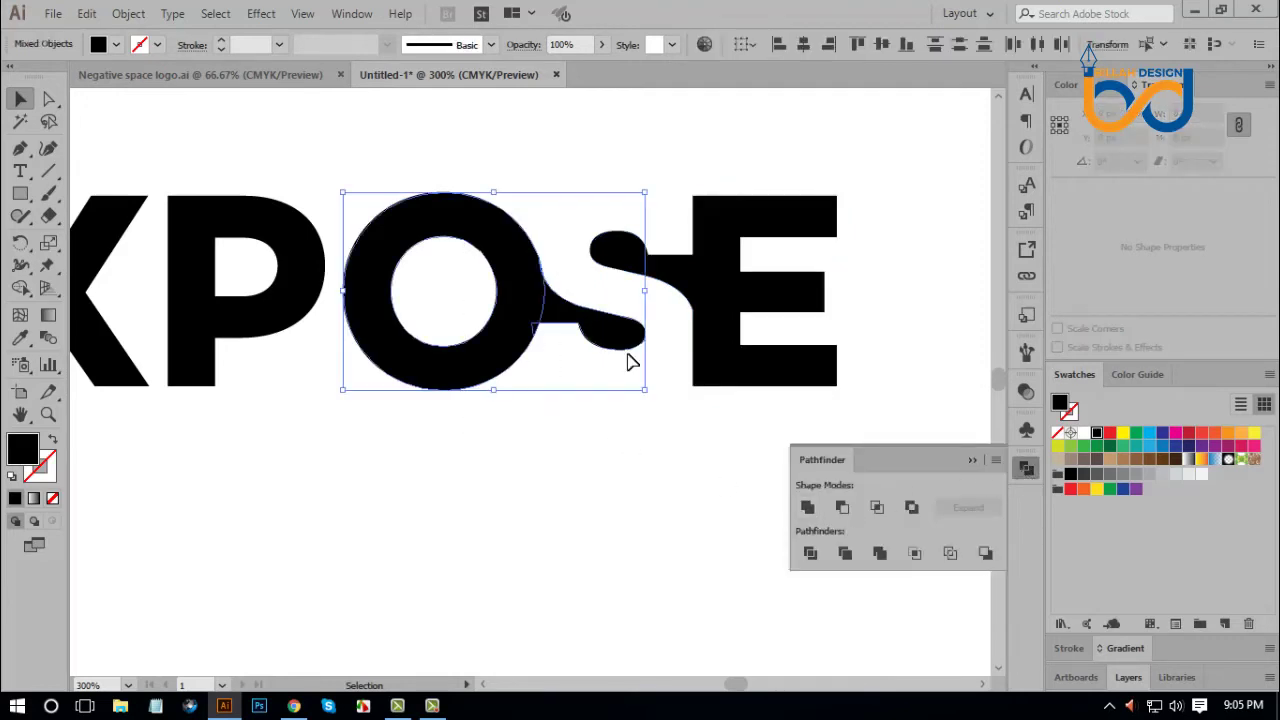
left_click(808, 507)
left_click(1026, 467)
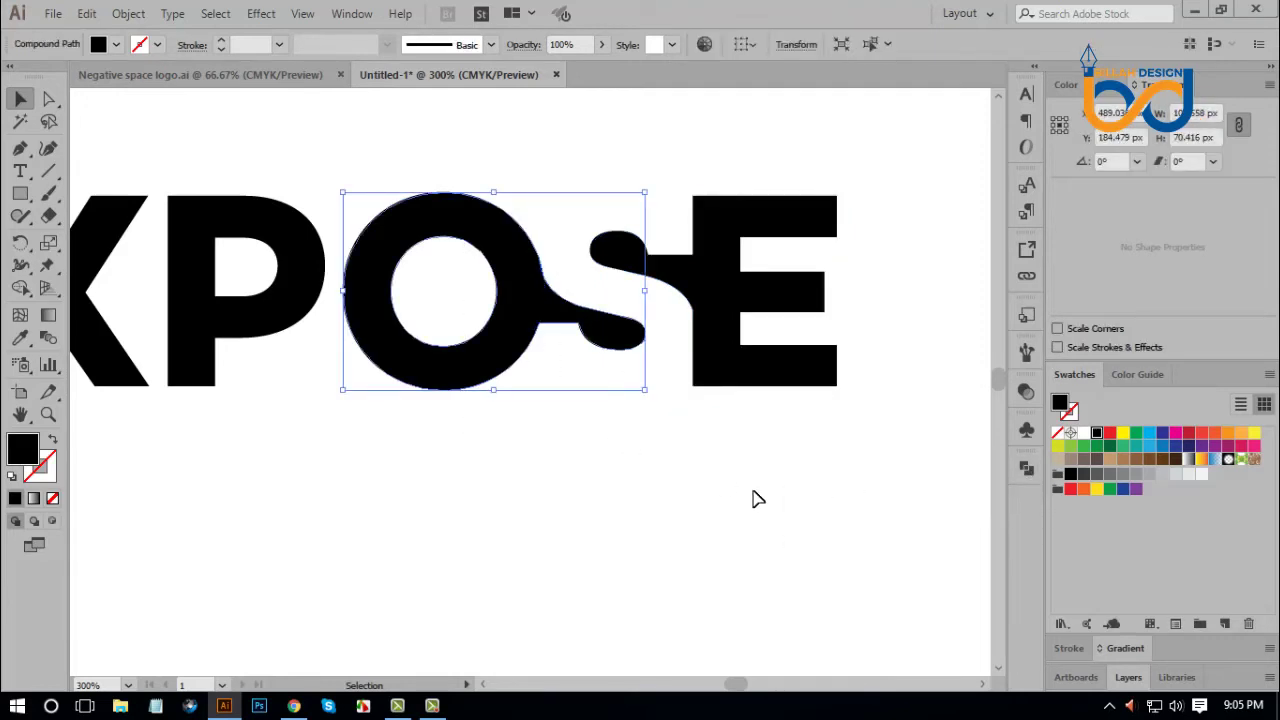
left_click(757, 498)
key("ctrl+minus")
key("ctrl+minus")
key("ctrl+minus")
key("ctrl+minus")
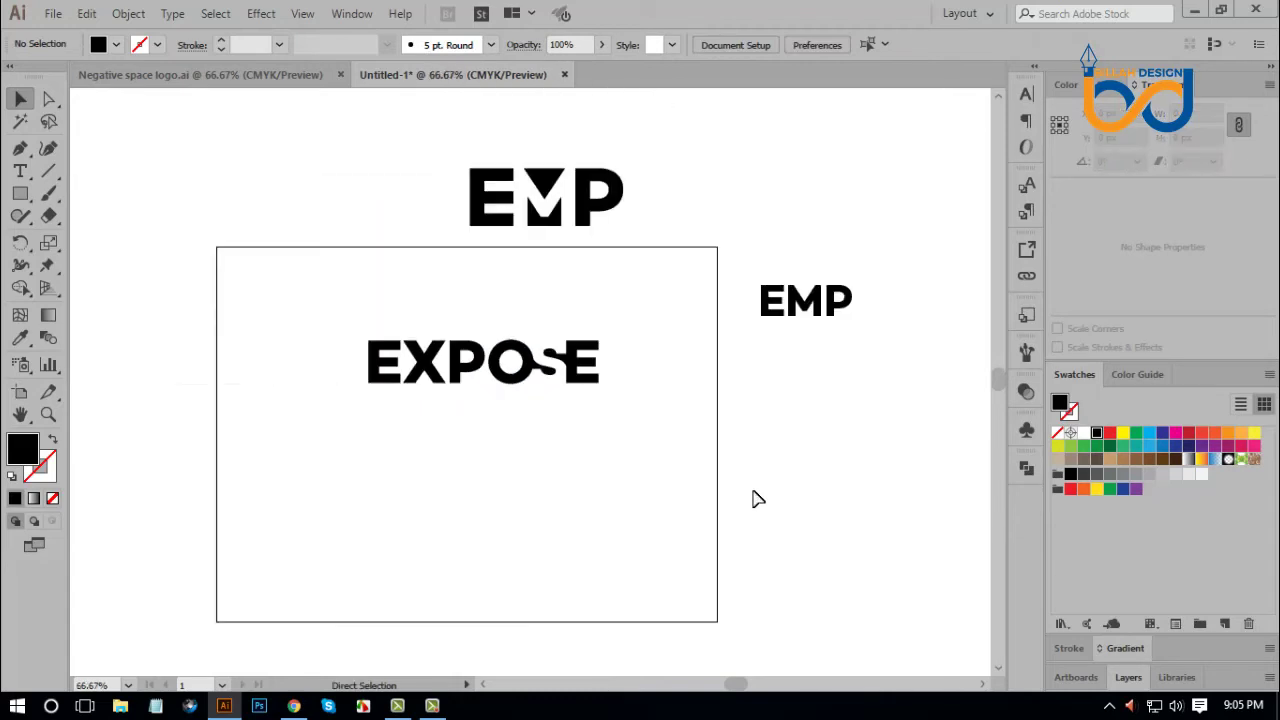
Select the EXPOSE logo and move it above the artboard beside EMP.
left_click_drag(677, 300, 363, 411)
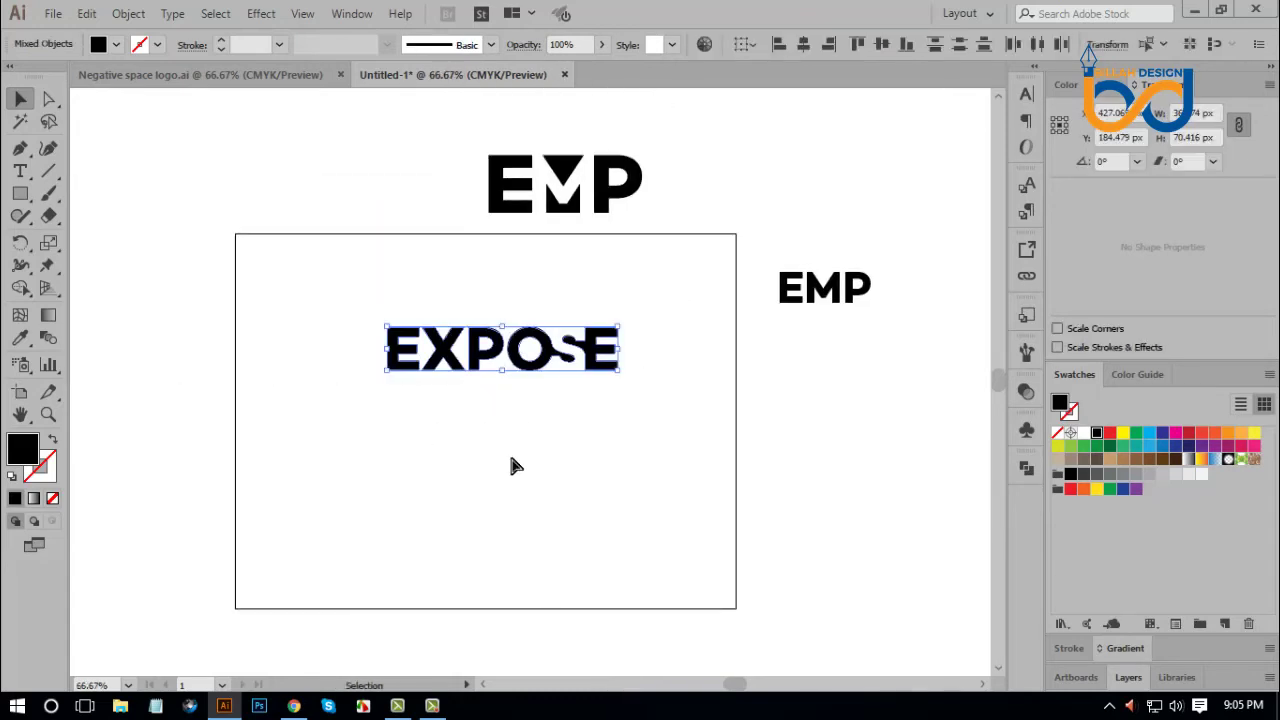
key("a")
left_click(566, 460)
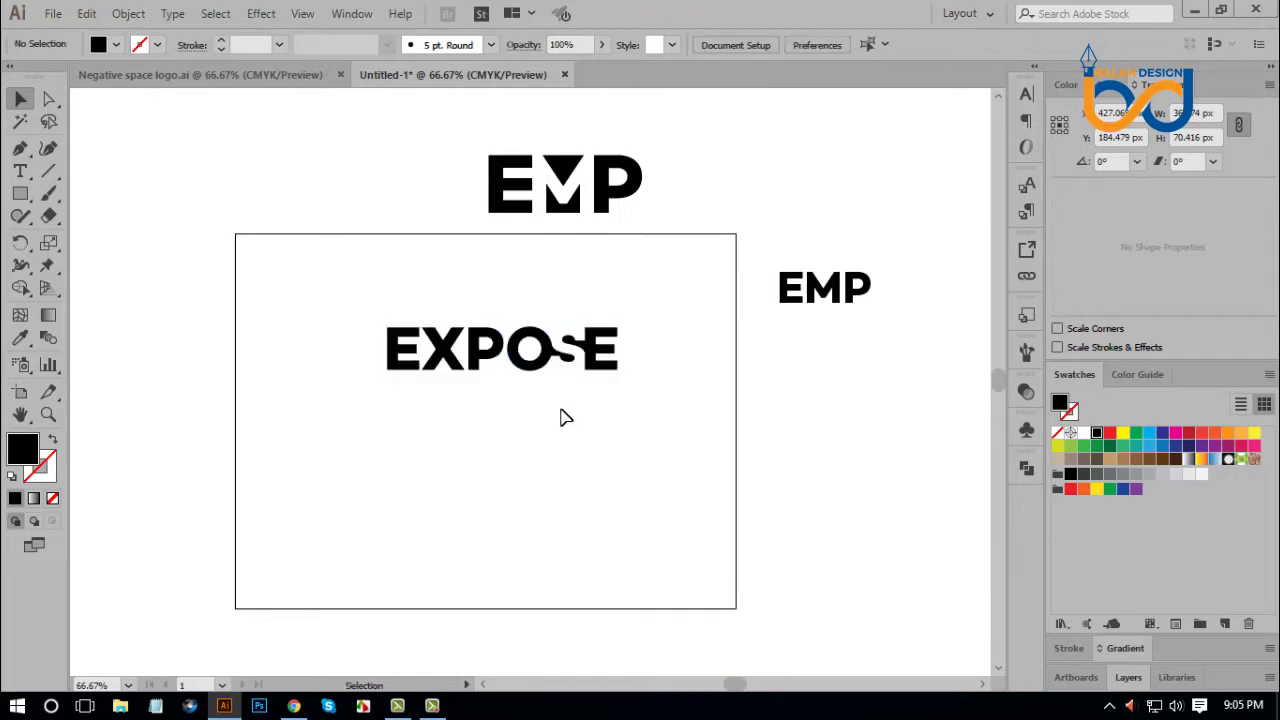
left_click_drag(542, 379, 816, 223)
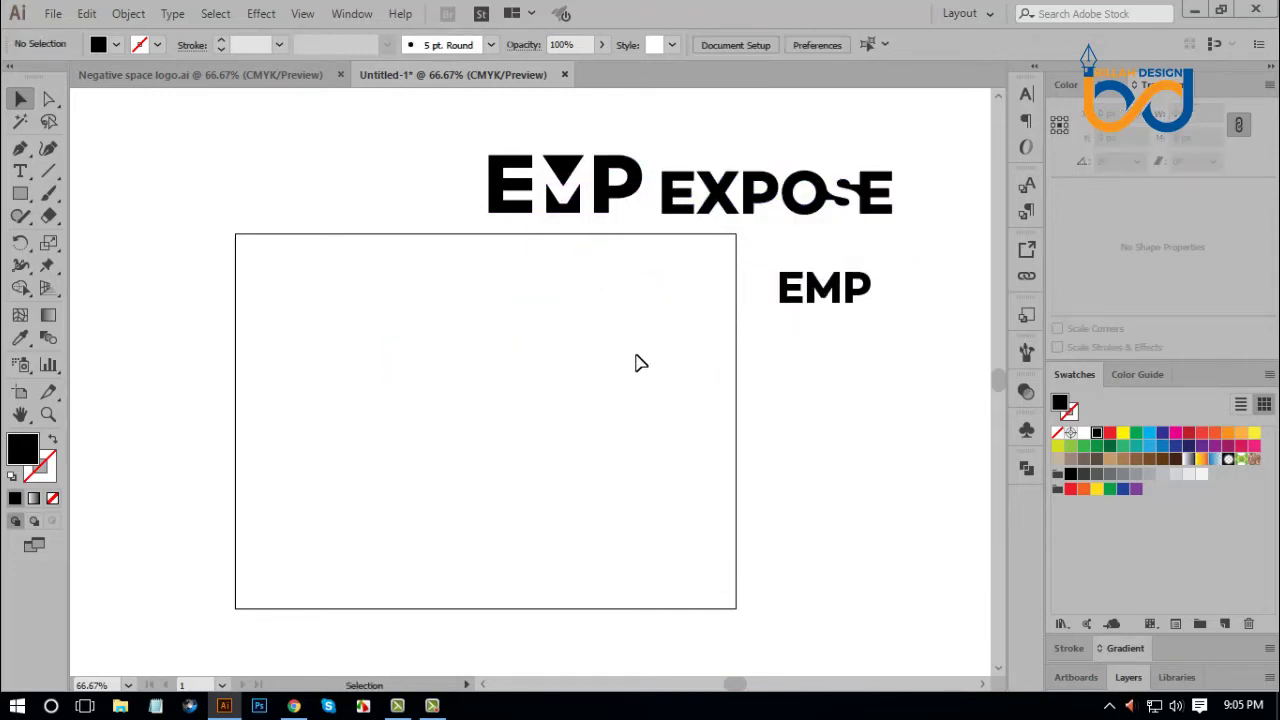
Zoom back to 100% and bring the empty artboard into view.
left_click_drag(632, 388, 652, 392)
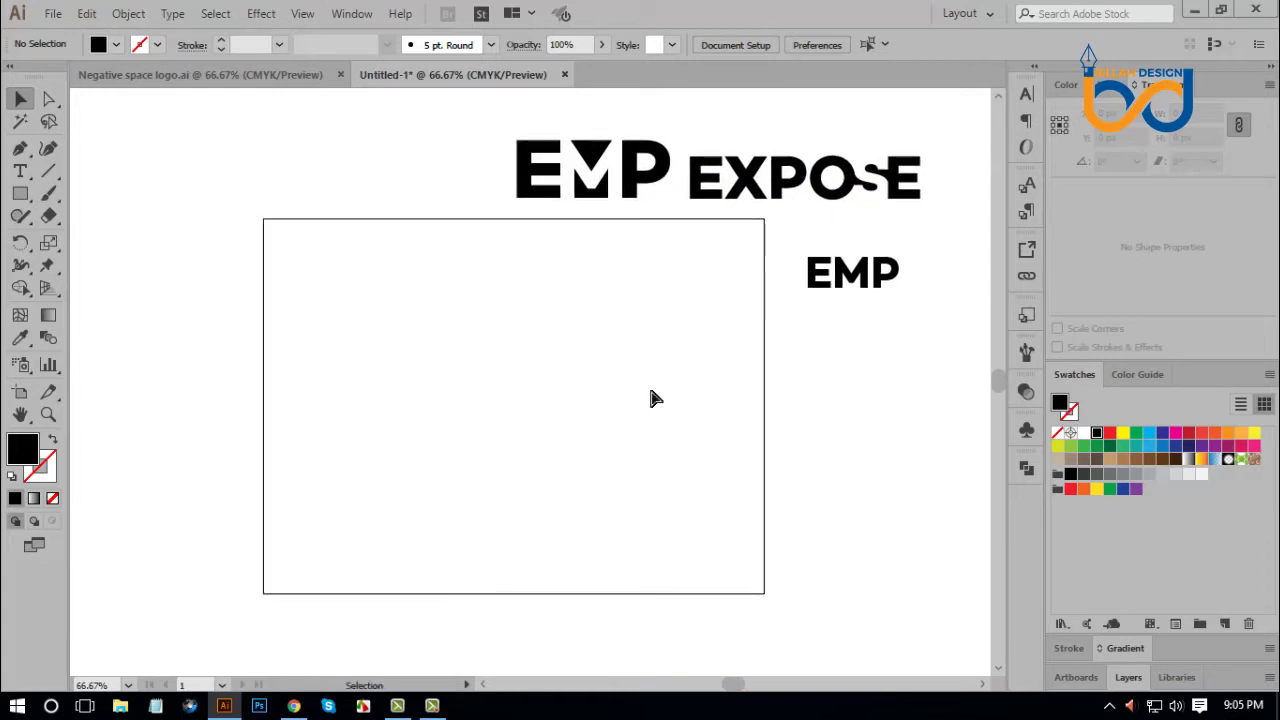
key("ctrl")
key("ctrl+1")
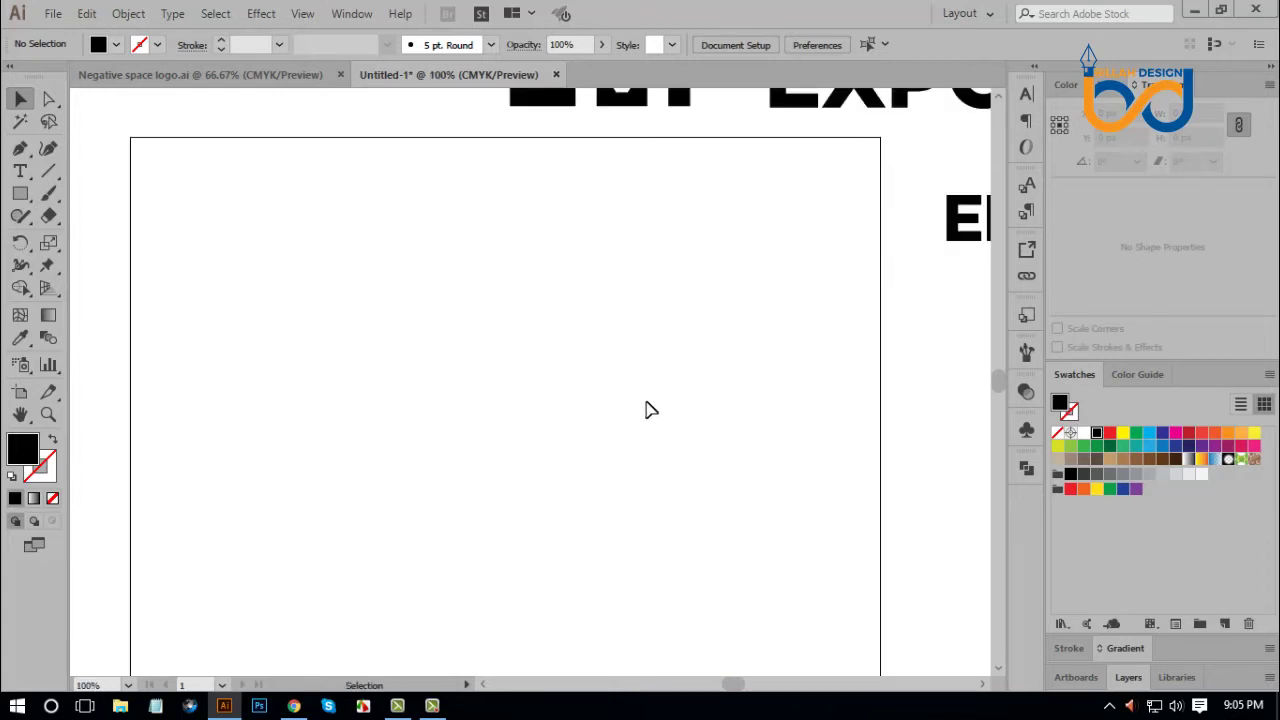
left_click_drag(623, 437, 617, 403)
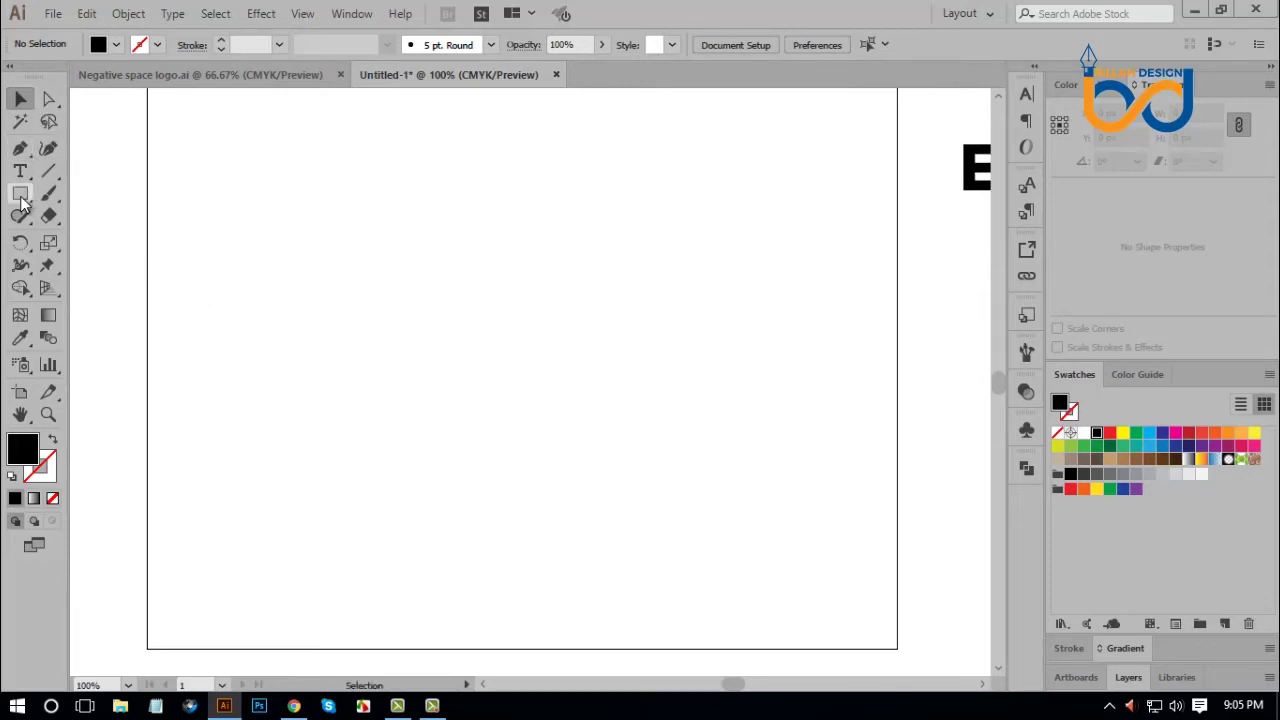
left_click_drag(20, 193, 68, 238)
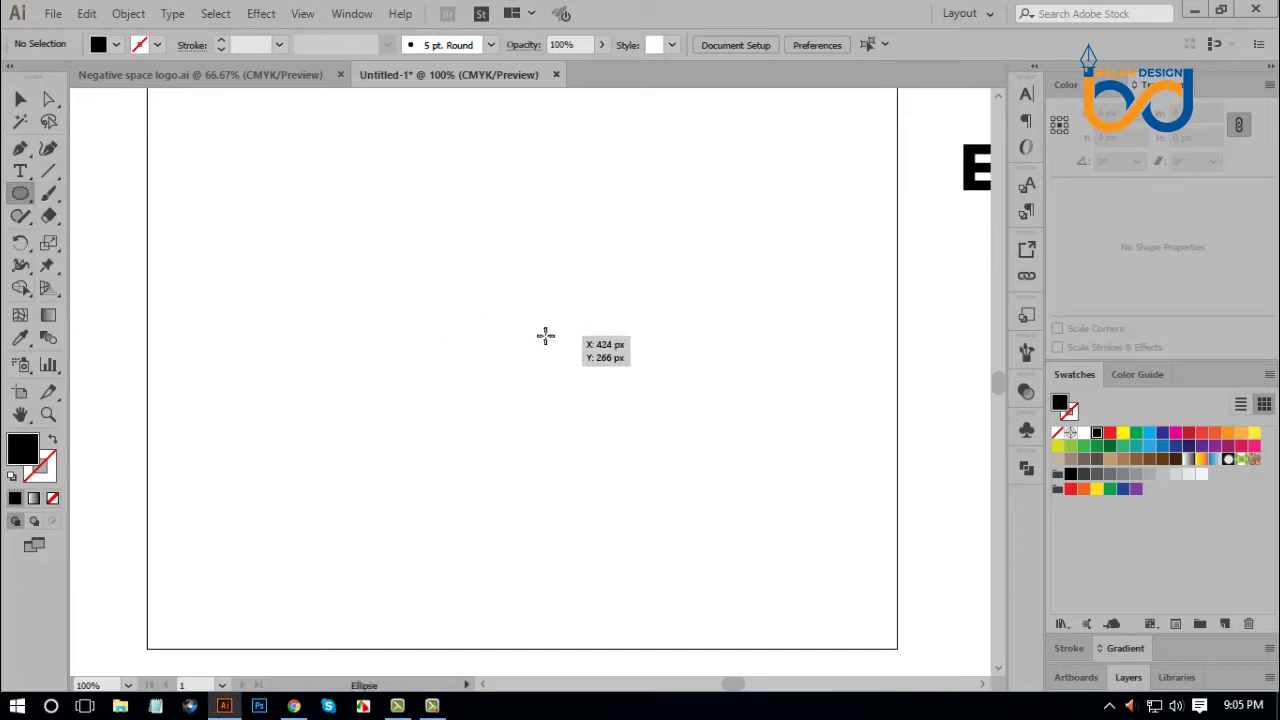
Draw a 166 px circle at the artboard centre and swap it to a black stroke with no fill.
left_click_drag(532, 290, 594, 368)
left_click(21, 99)
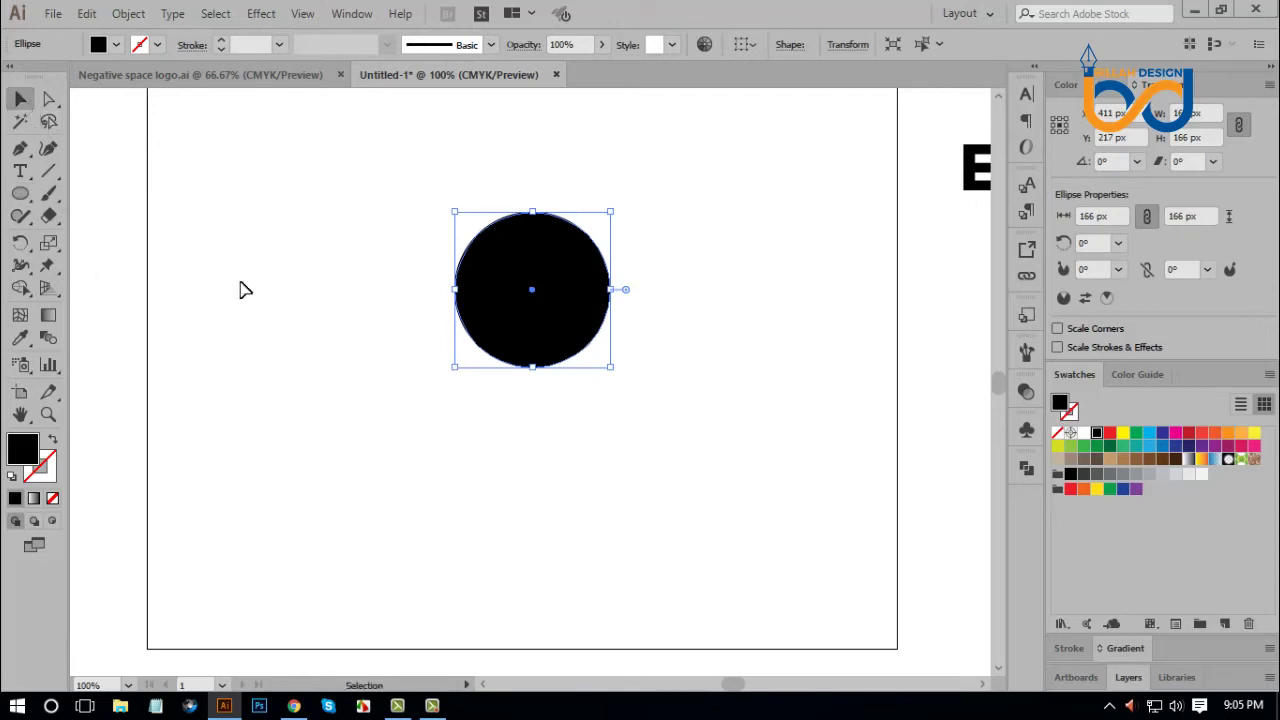
left_click(53, 439)
left_click(589, 473)
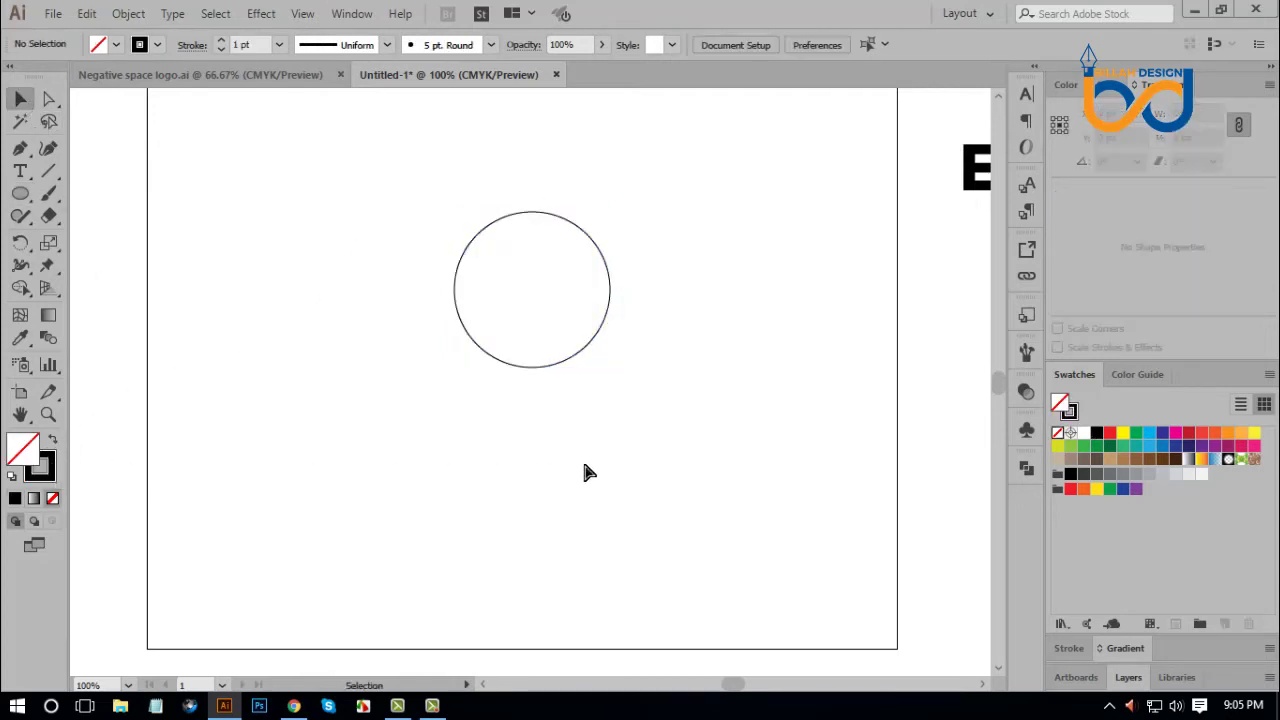
Zoom in on the circle, reselect it and check its anchor points.
key("ctrl+equal")
left_click_drag(585, 347, 585, 397)
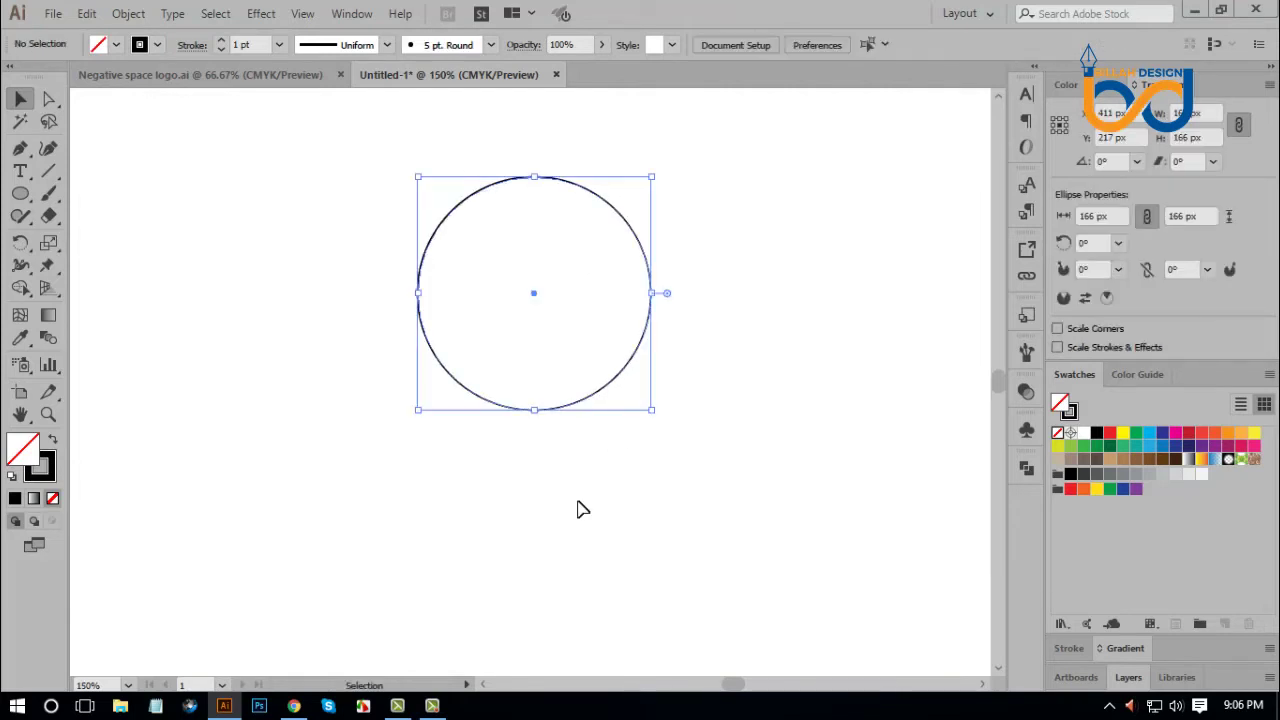
left_click(583, 510)
left_click_drag(560, 460, 508, 348)
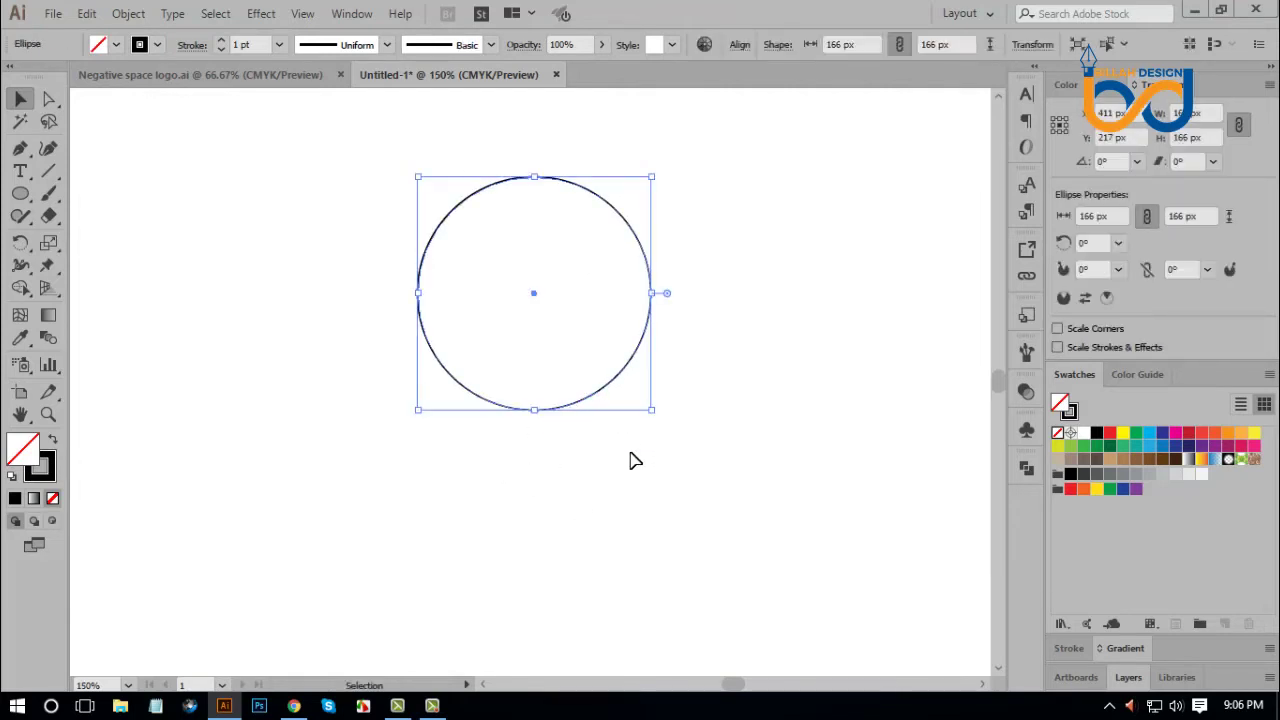
key("a")
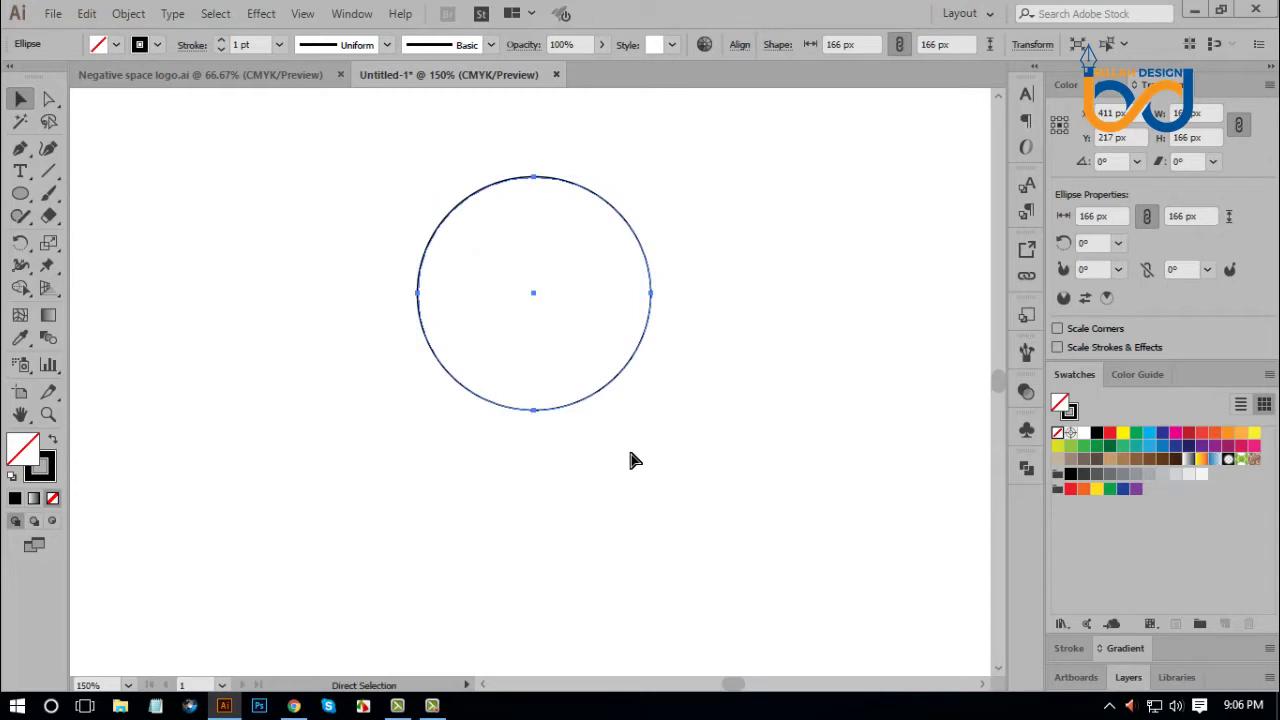
key("v")
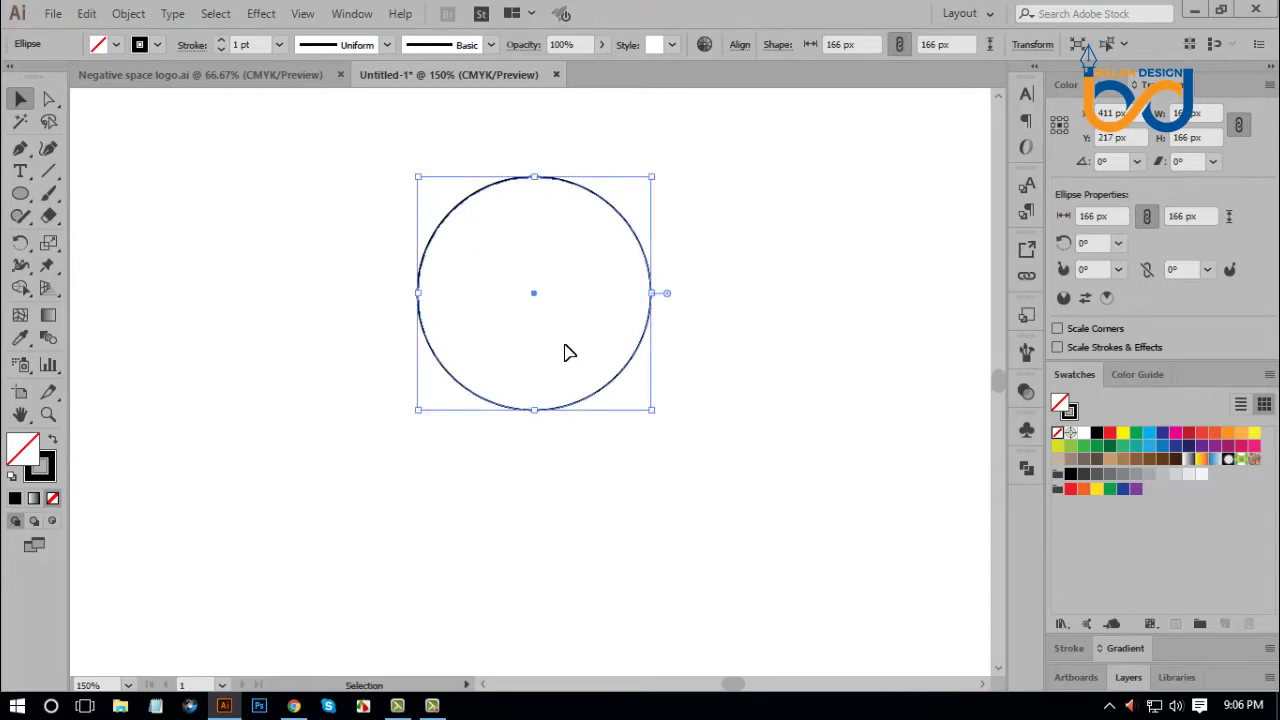
Scale a copy of the circle from its bottom into an 83 px circle touching the top edge.
left_click_drag(536, 411, 545, 294)
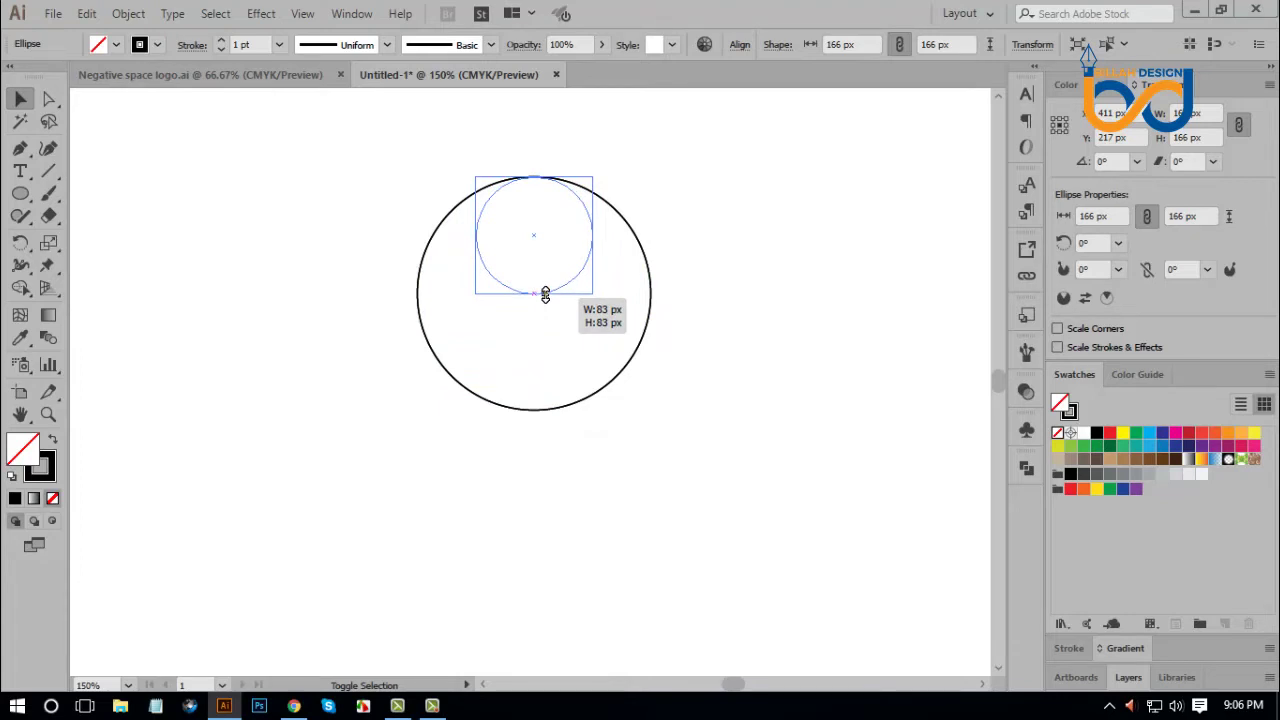
left_click_drag(545, 294, 545, 294)
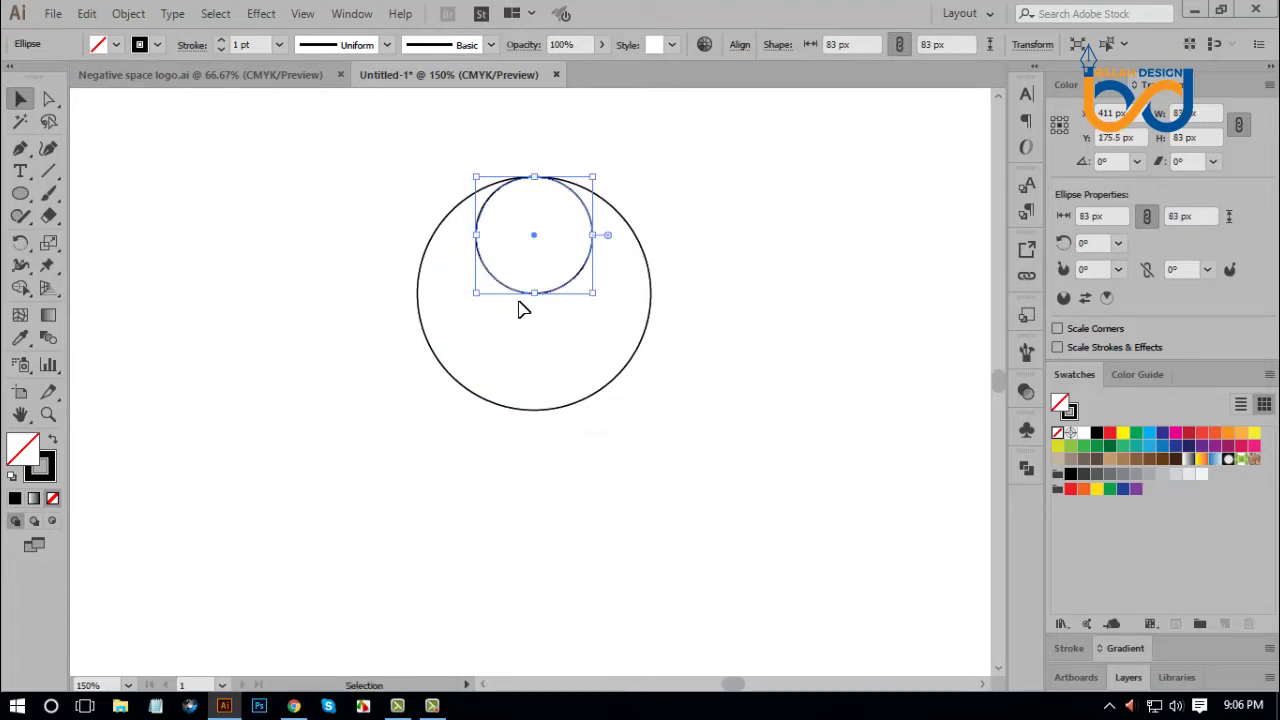
left_click(685, 437)
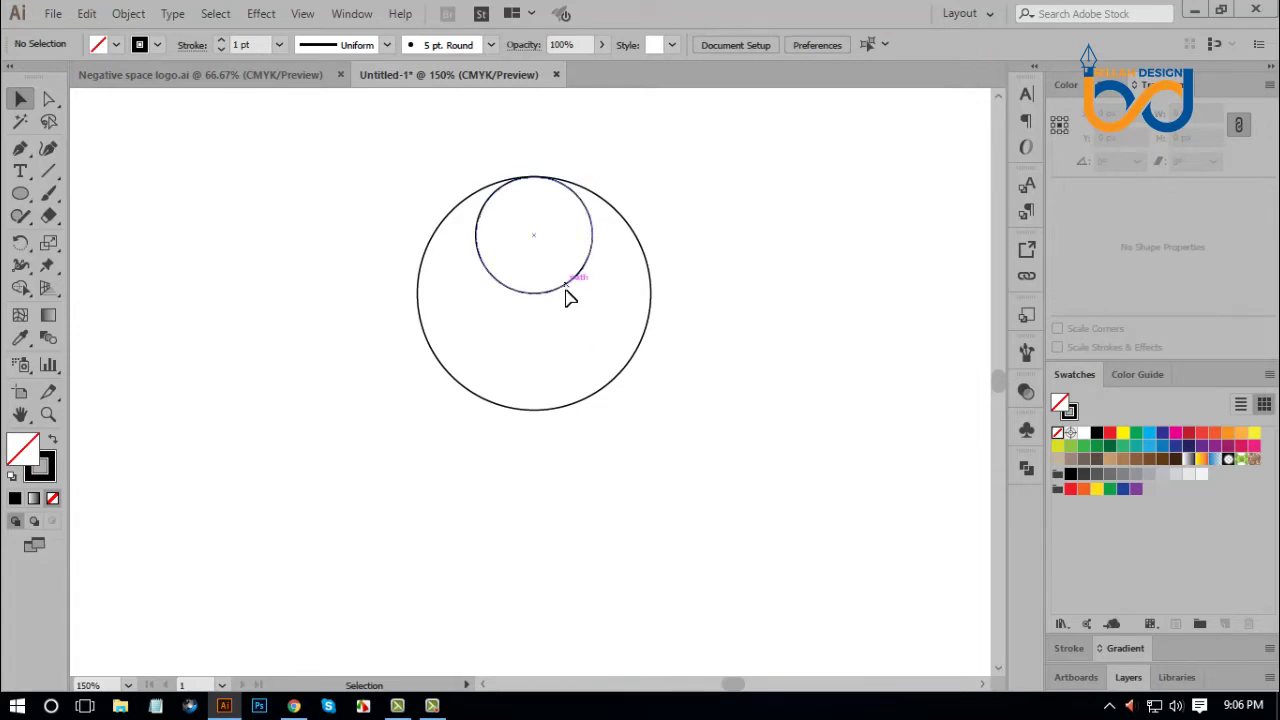
Copy the small circle straight down, undo that copy, and reselect the top circle.
left_click_drag(566, 297, 575, 405)
left_click(672, 460)
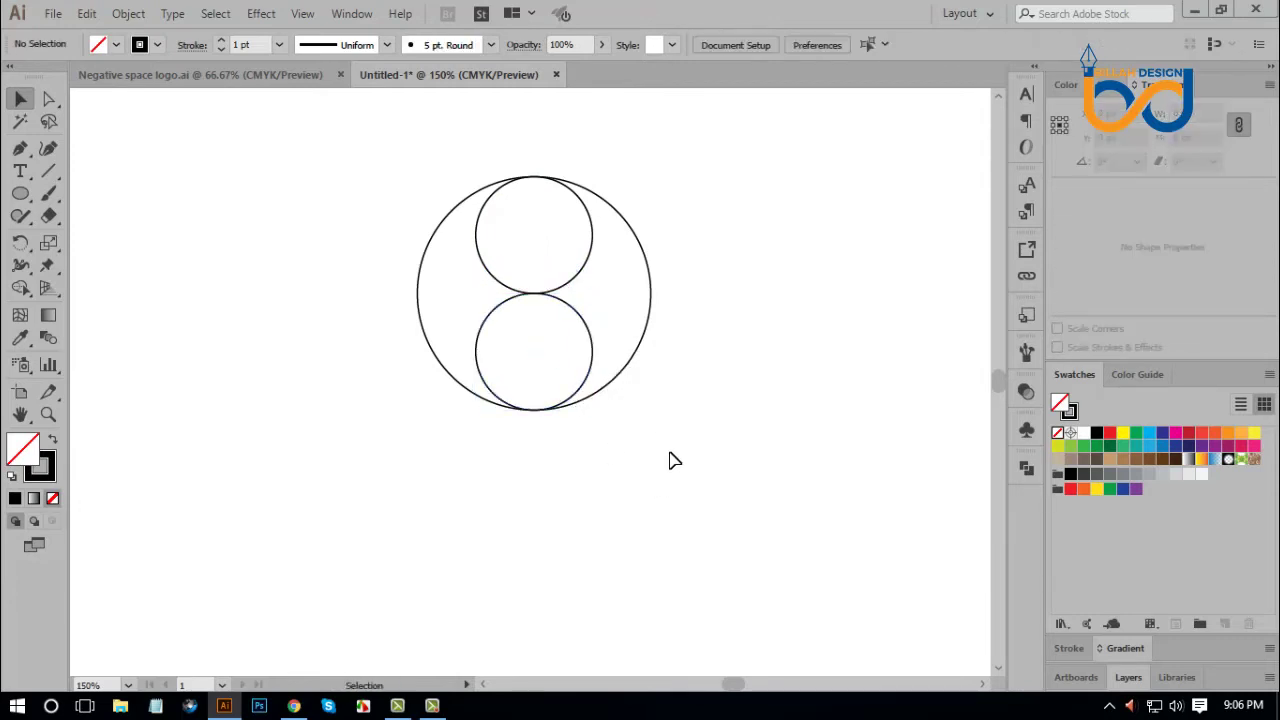
key("ctrl+z")
left_click(608, 300)
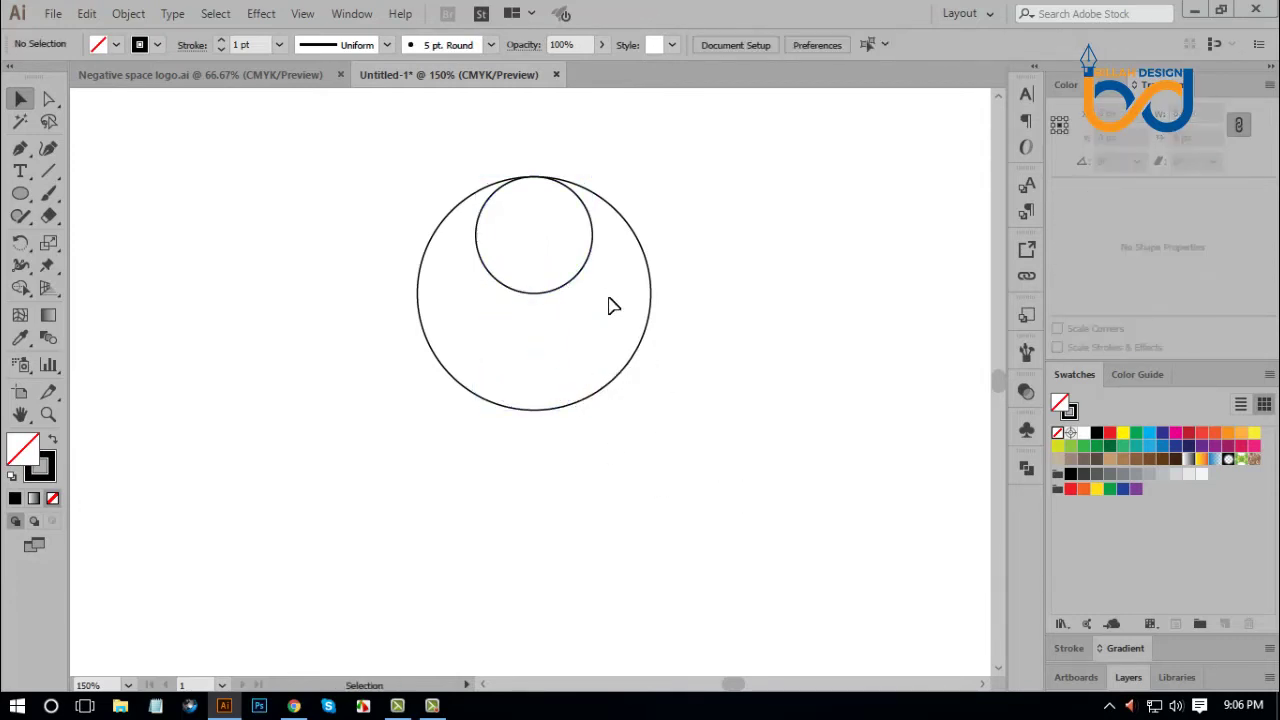
left_click(586, 276)
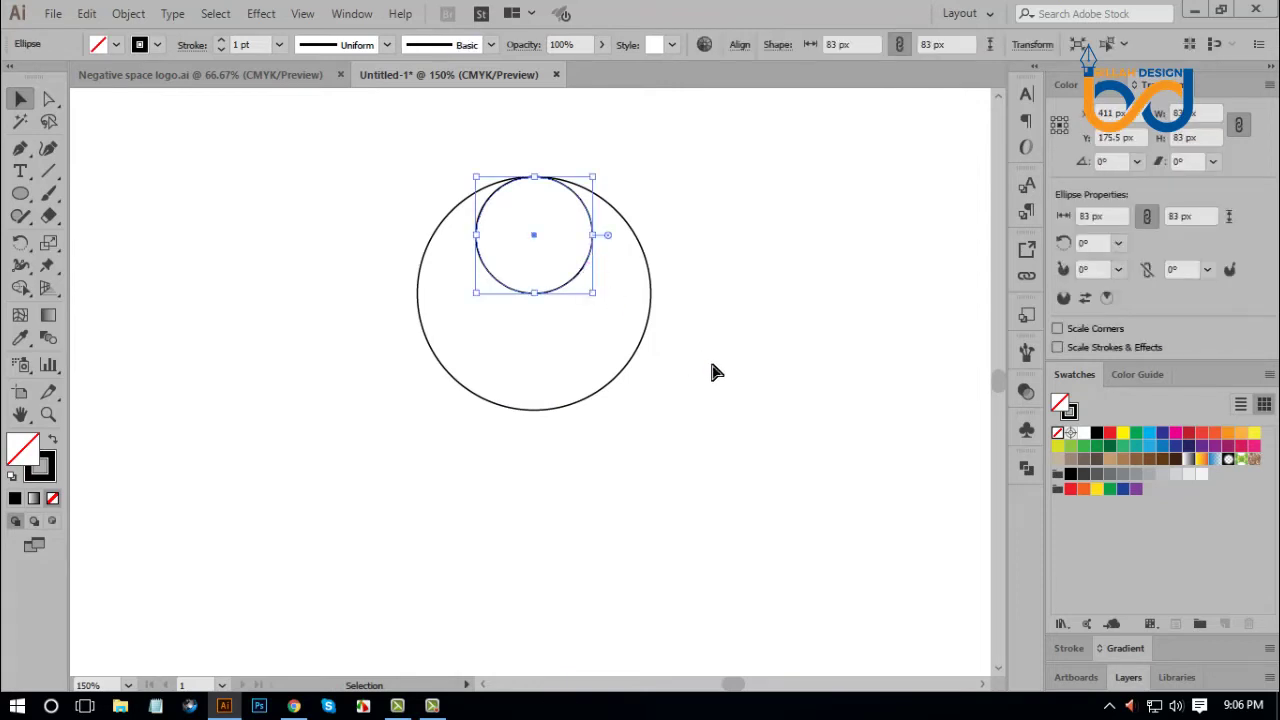
key("ctrl")
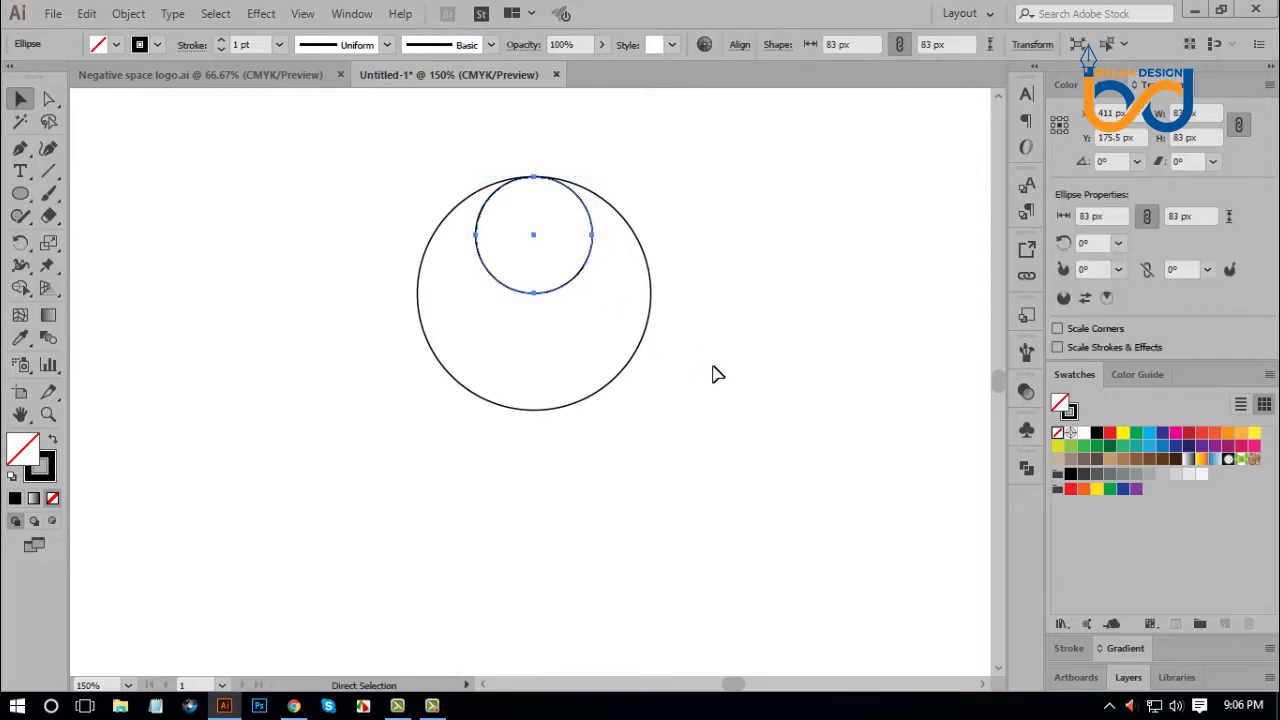
Scale a 30.33 px circle copy inside the upper 83 px circle.
left_click_drag(593, 177, 570, 217)
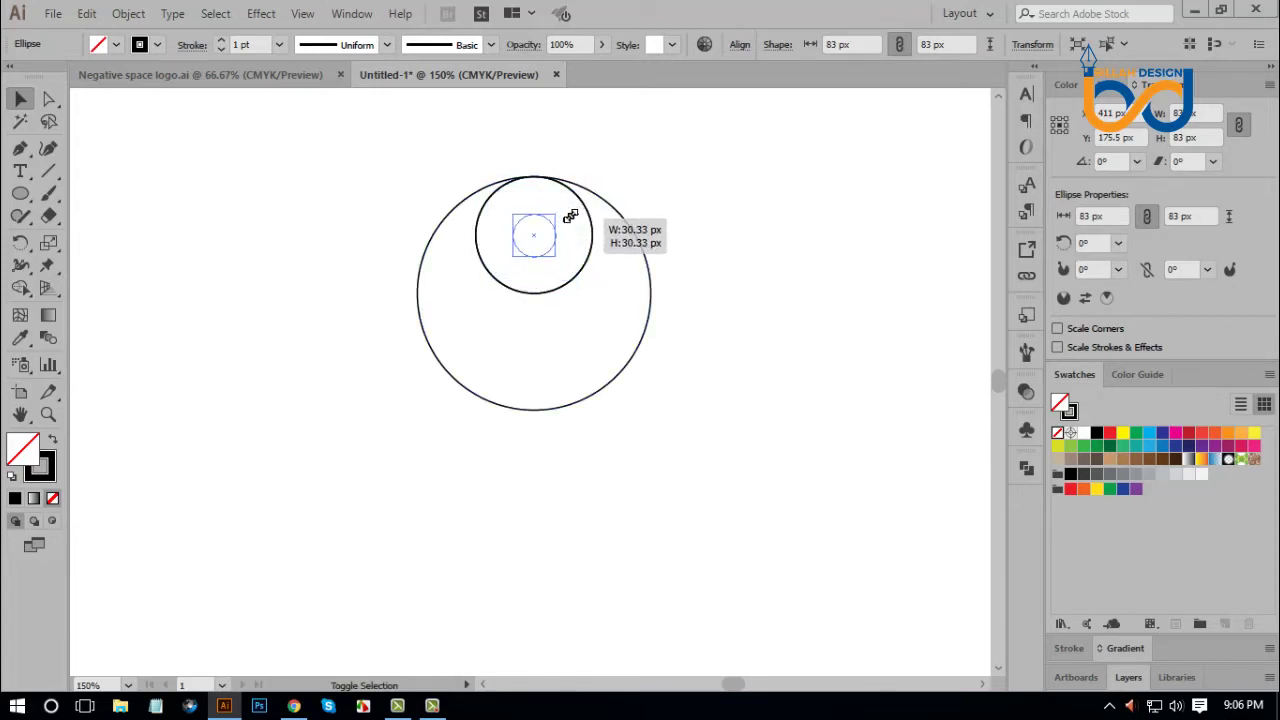
left_click_drag(570, 217, 570, 217)
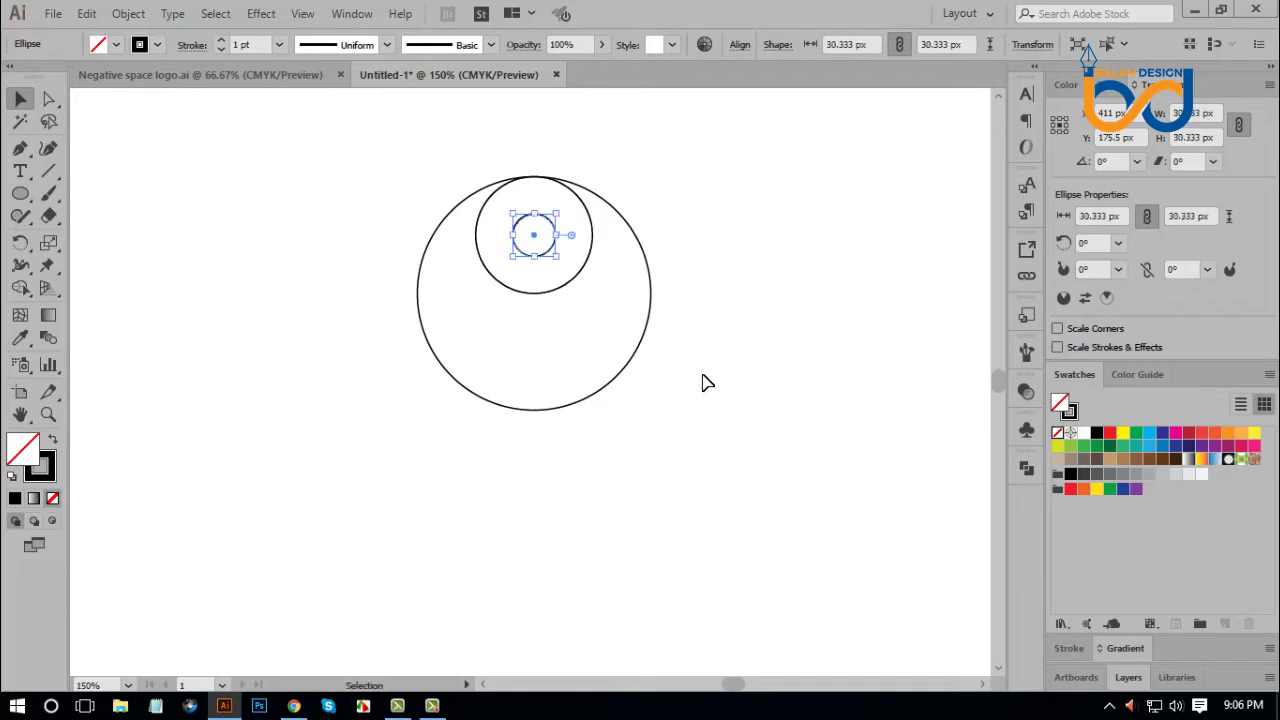
left_click(700, 380)
left_click(571, 277)
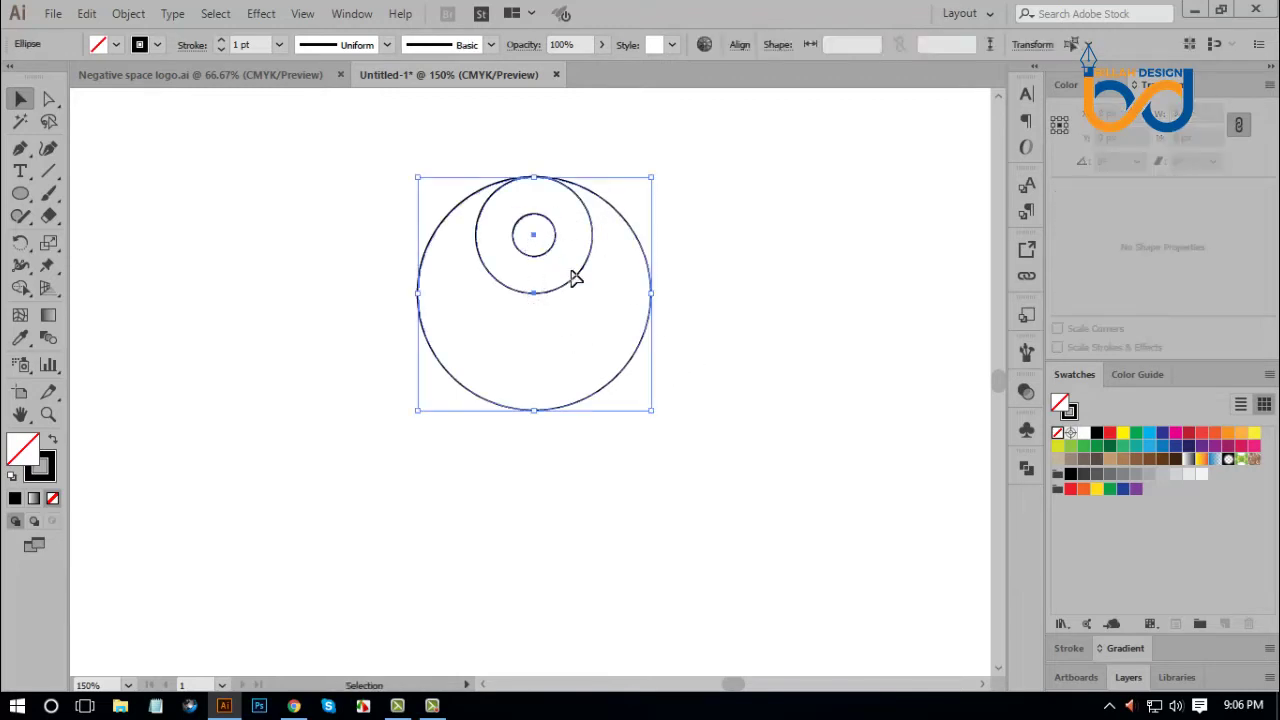
left_click(690, 341)
Copy the upper circle pair down into the lower half, then inspect the outer circle's anchors.
mouse_move(600, 234)
left_mouse_down()
mouse_move(543, 250)
mouse_move(587, 398)
left_mouse_up()
left_click(757, 500)
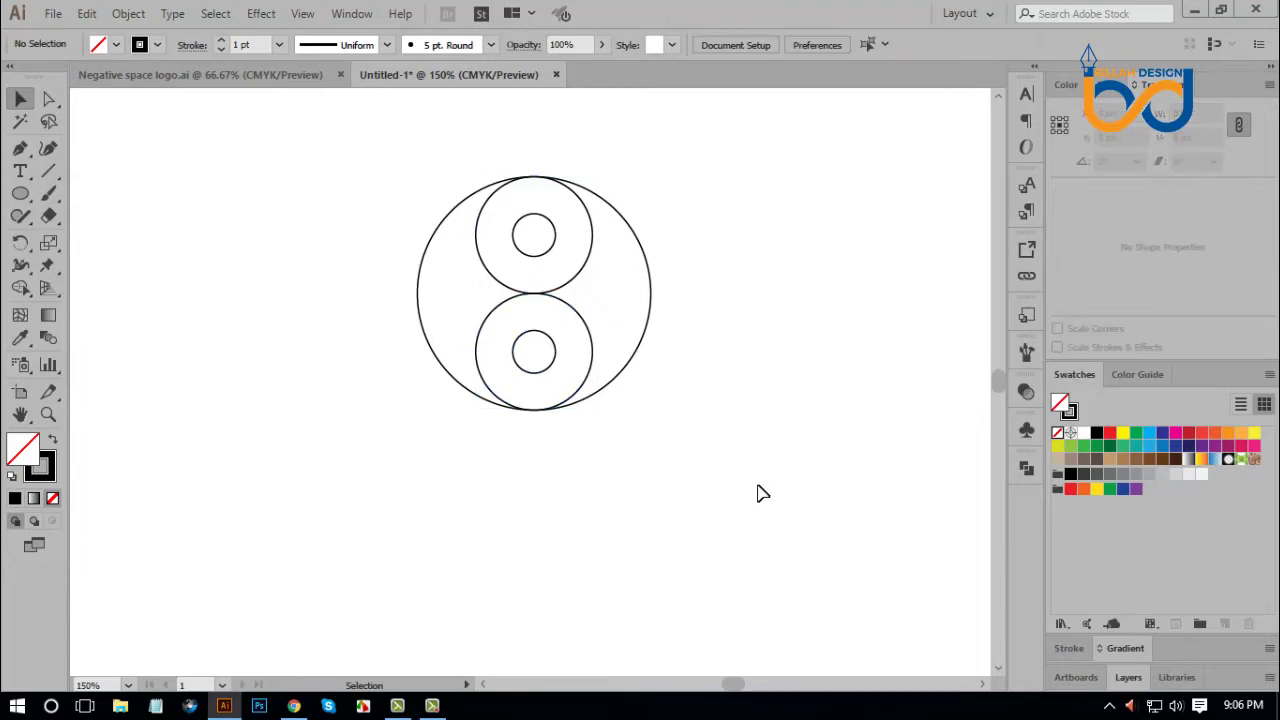
left_click(651, 334)
left_click(695, 260)
left_click_drag(693, 253, 640, 300)
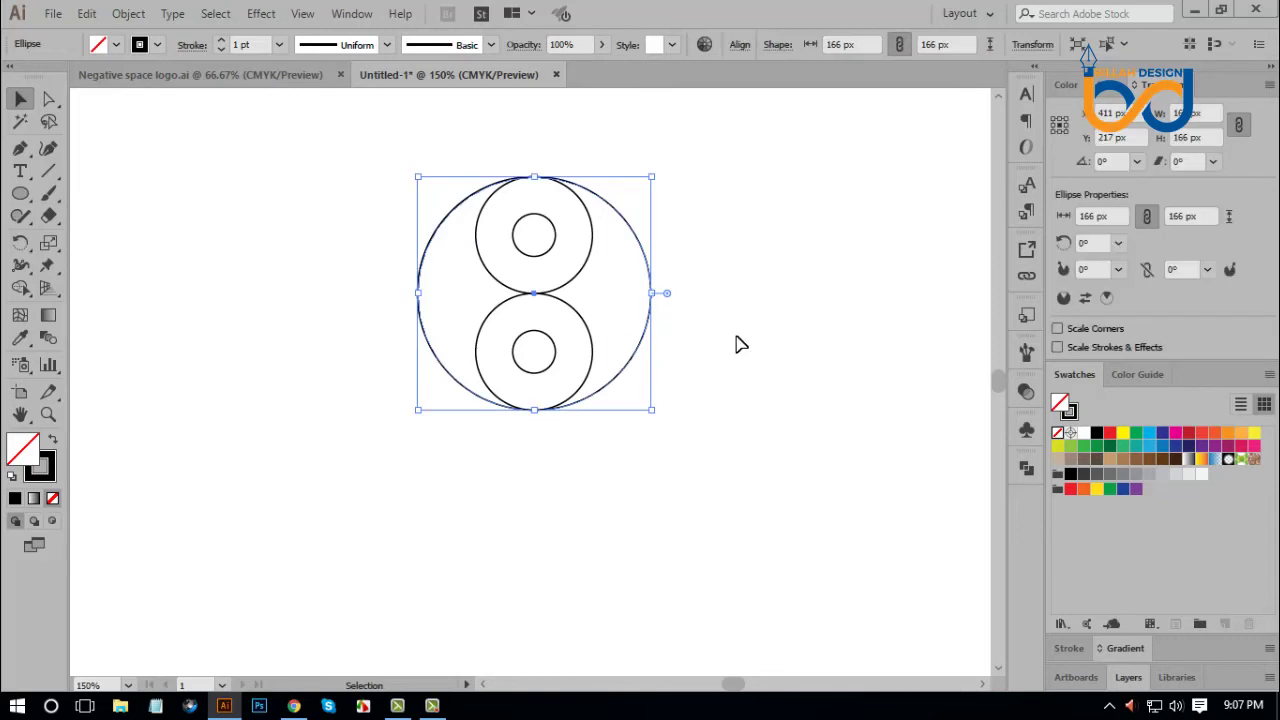
key("a")
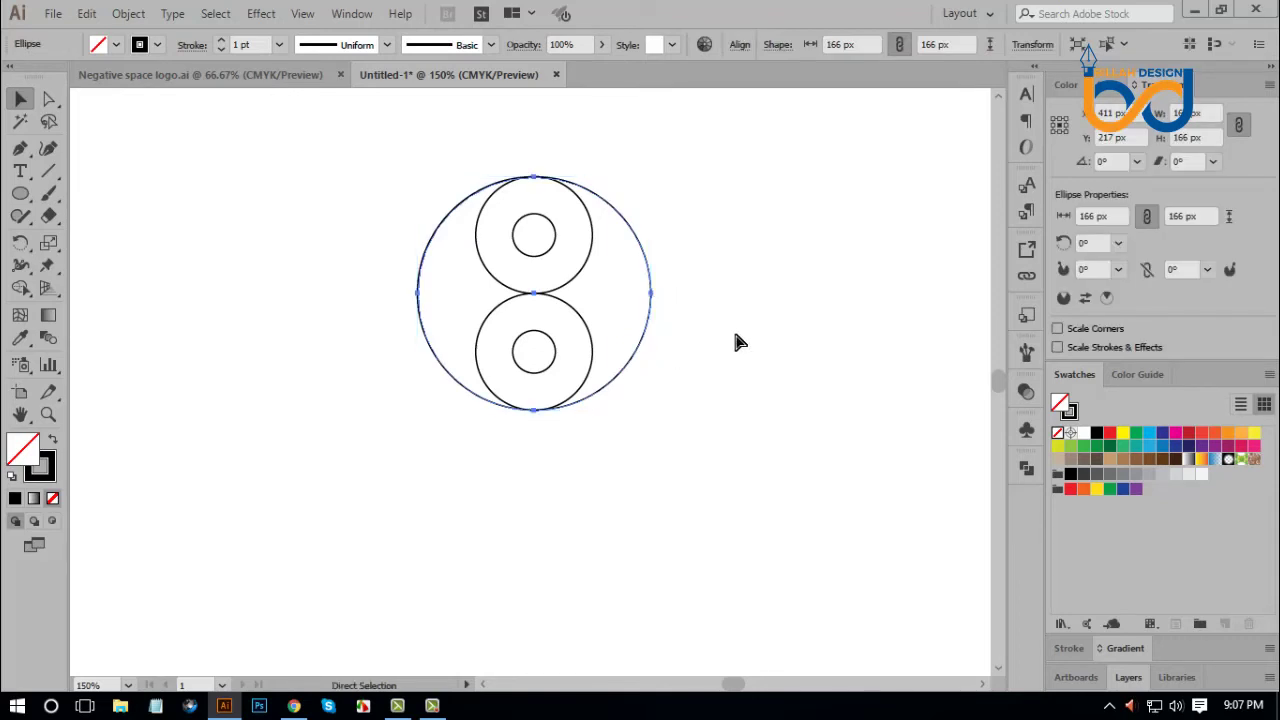
key("v")
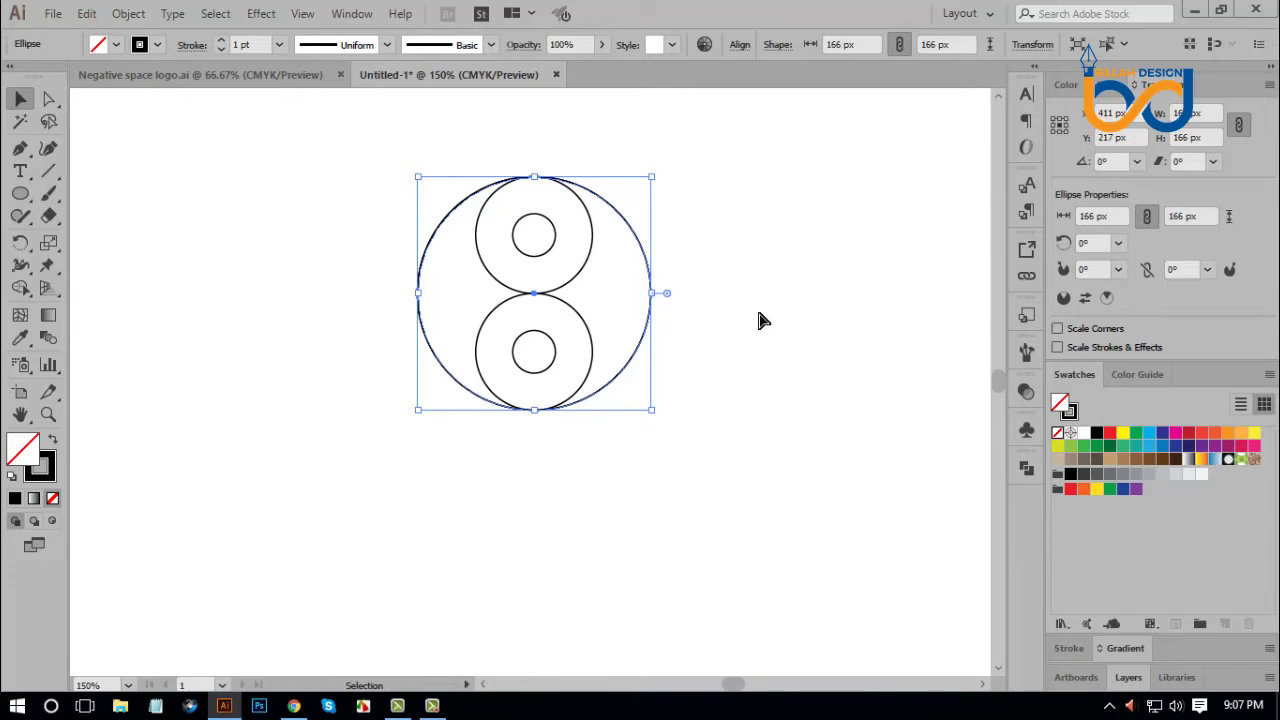
key("a")
left_click(760, 321)
key("v")
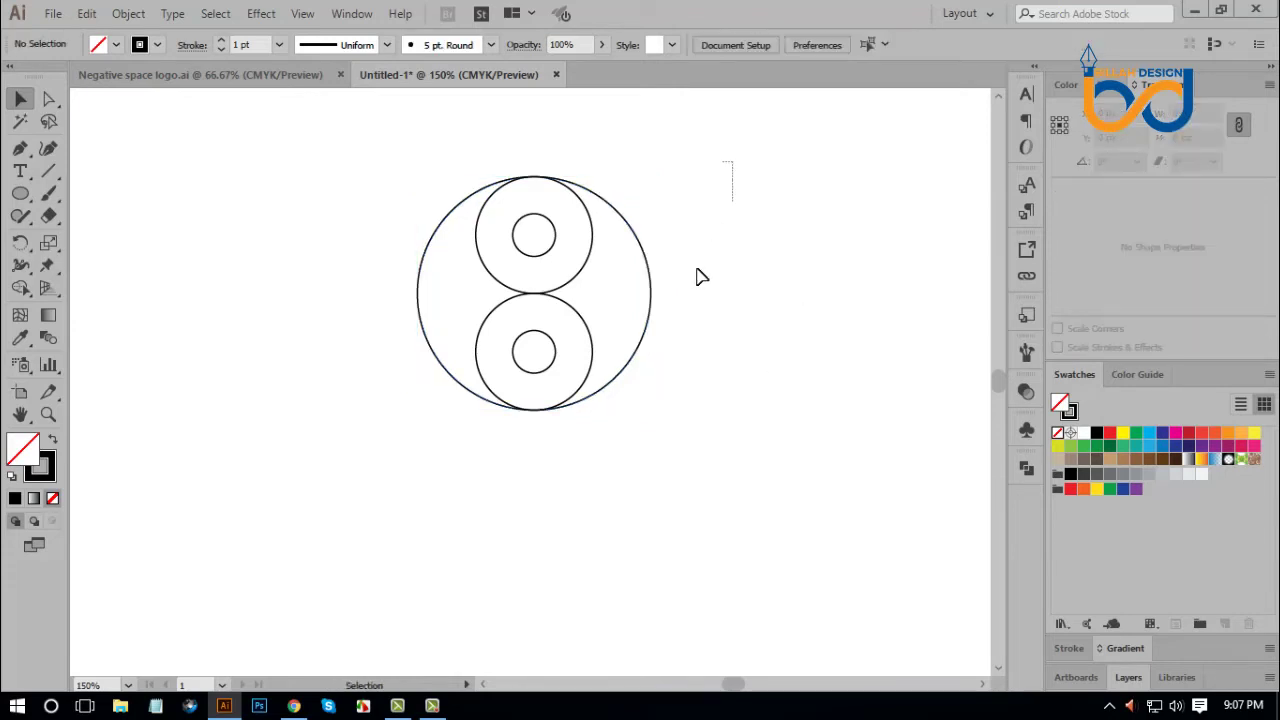
With Shape Builder, merge the lower circle into the right half and fill it black.
left_click_drag(700, 277, 420, 416)
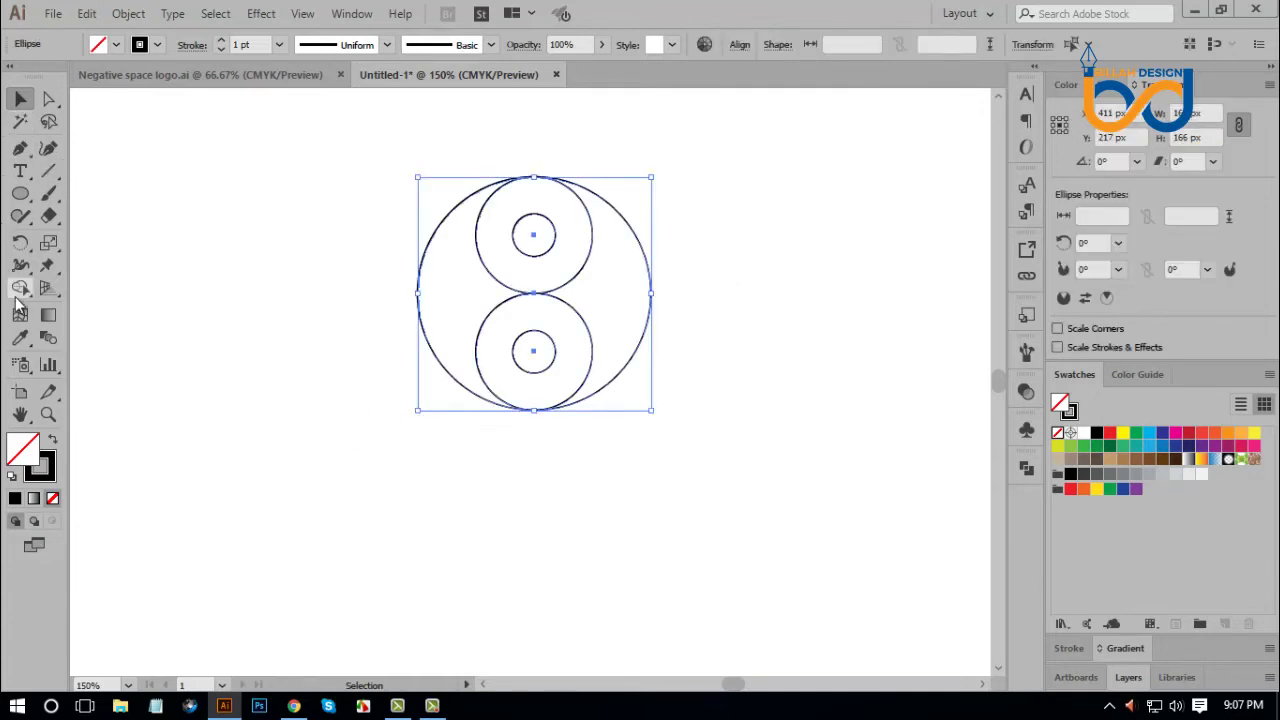
left_click(31, 291)
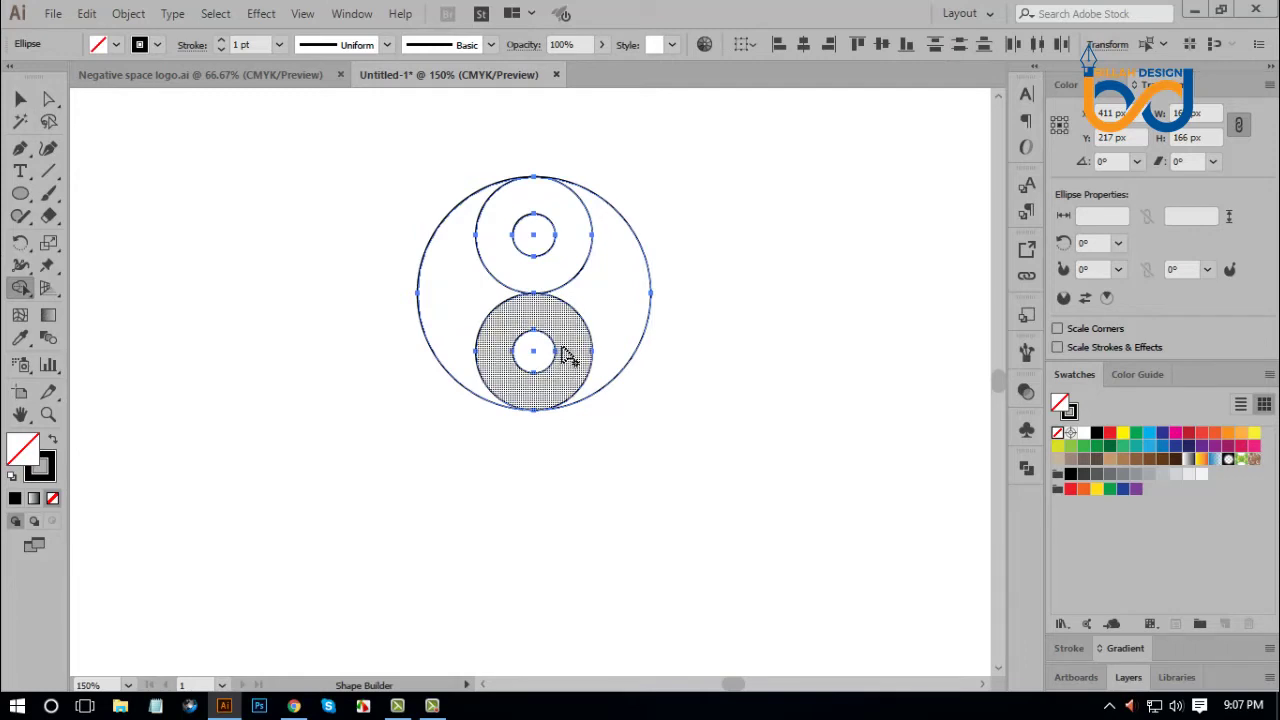
left_click_drag(567, 355, 609, 288)
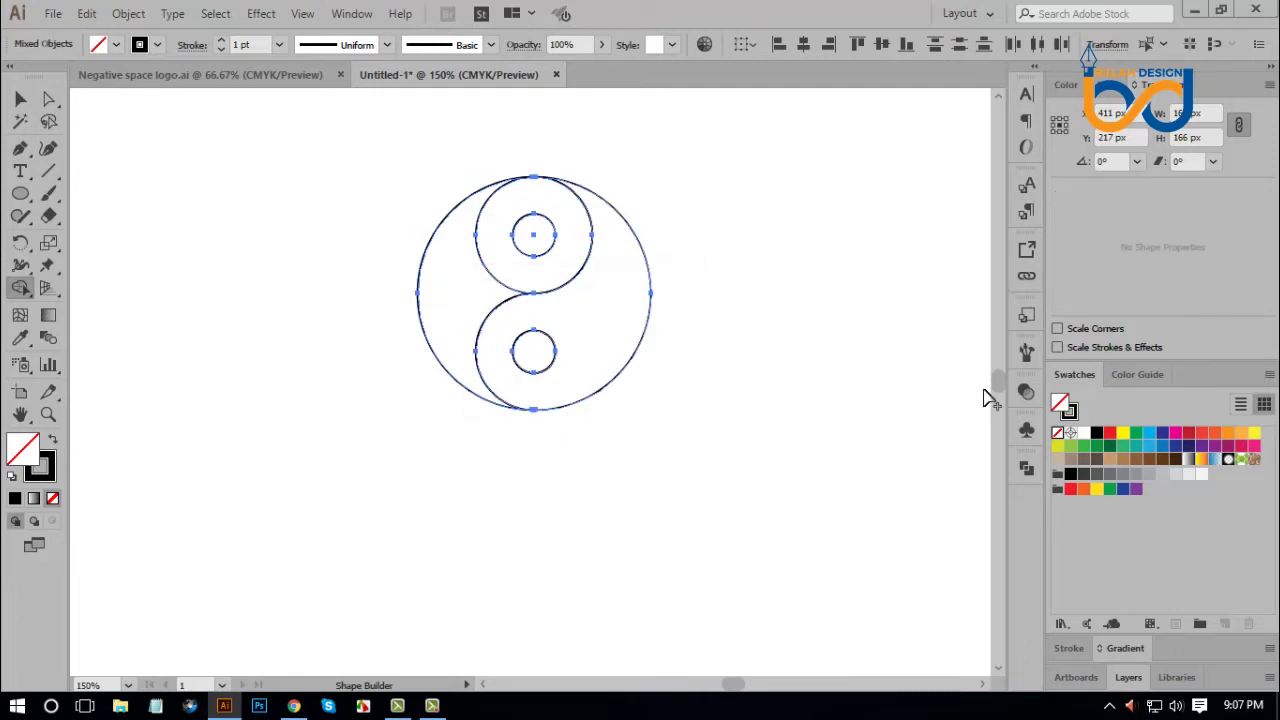
left_click(1096, 433)
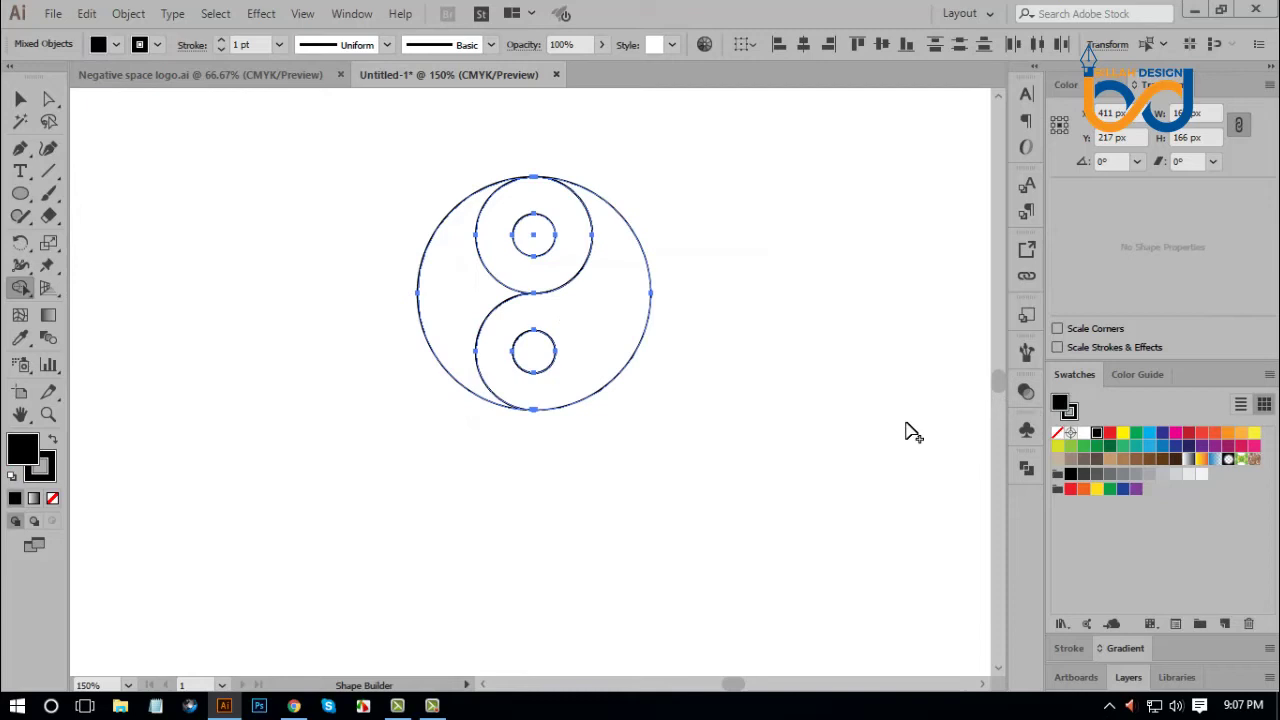
left_click(626, 331)
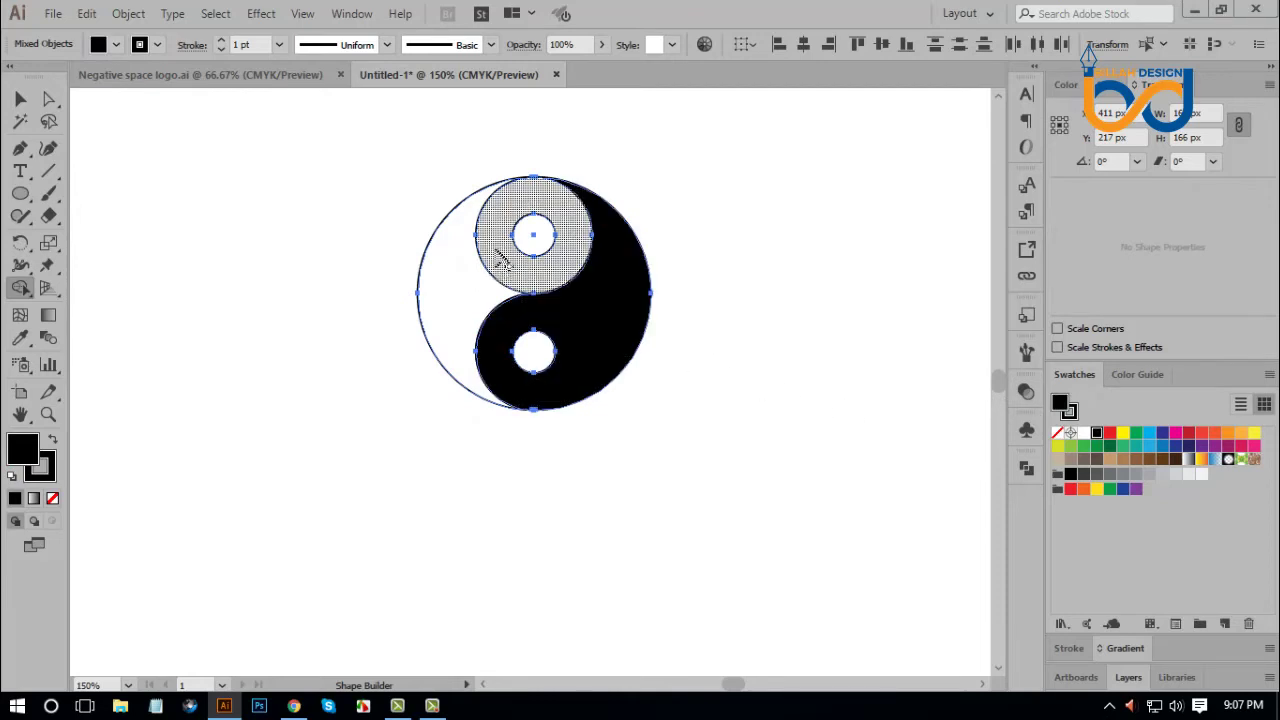
Merge the upper circle and left half into white, and fill the upper small dot black.
left_click(1083, 433)
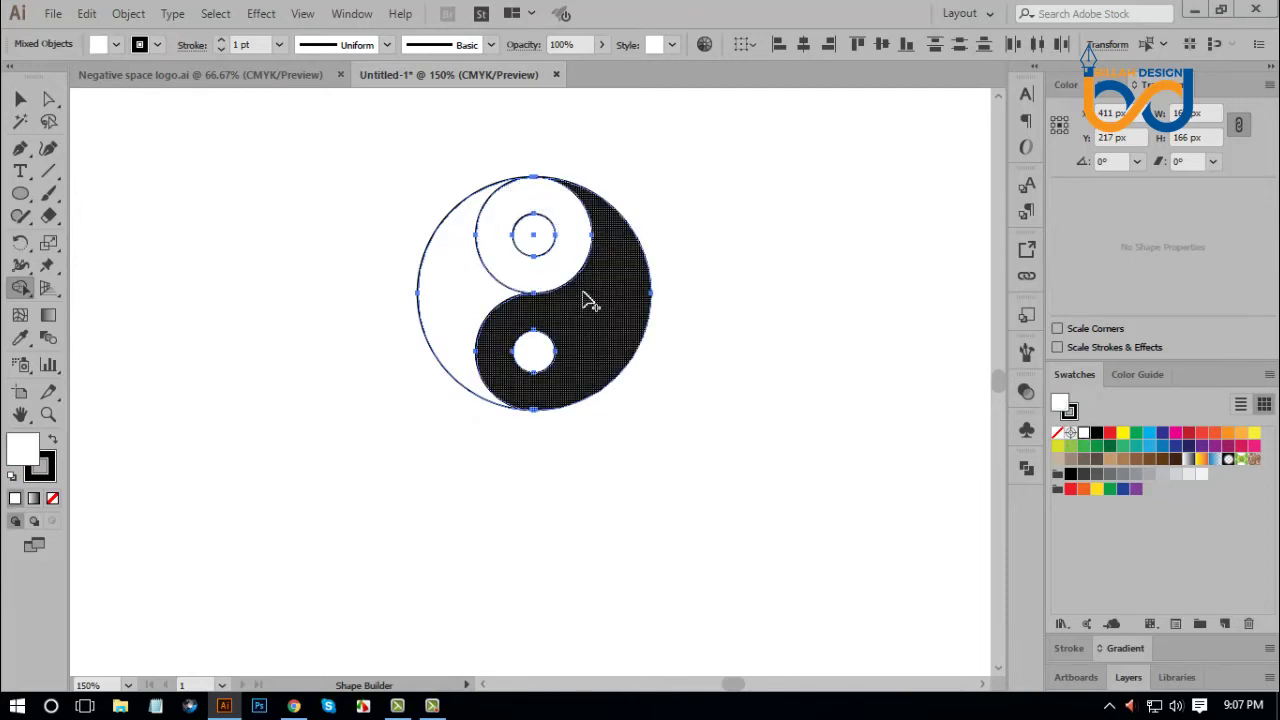
left_click_drag(508, 271, 457, 337)
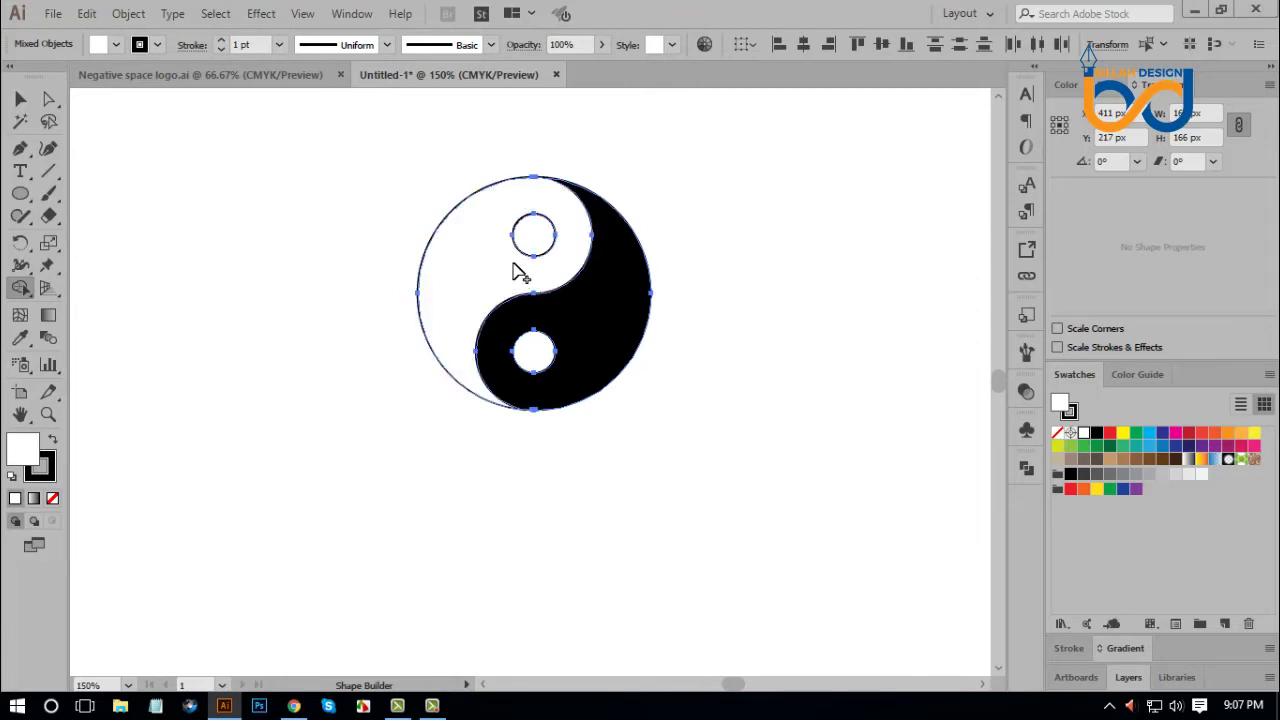
left_click(1096, 433)
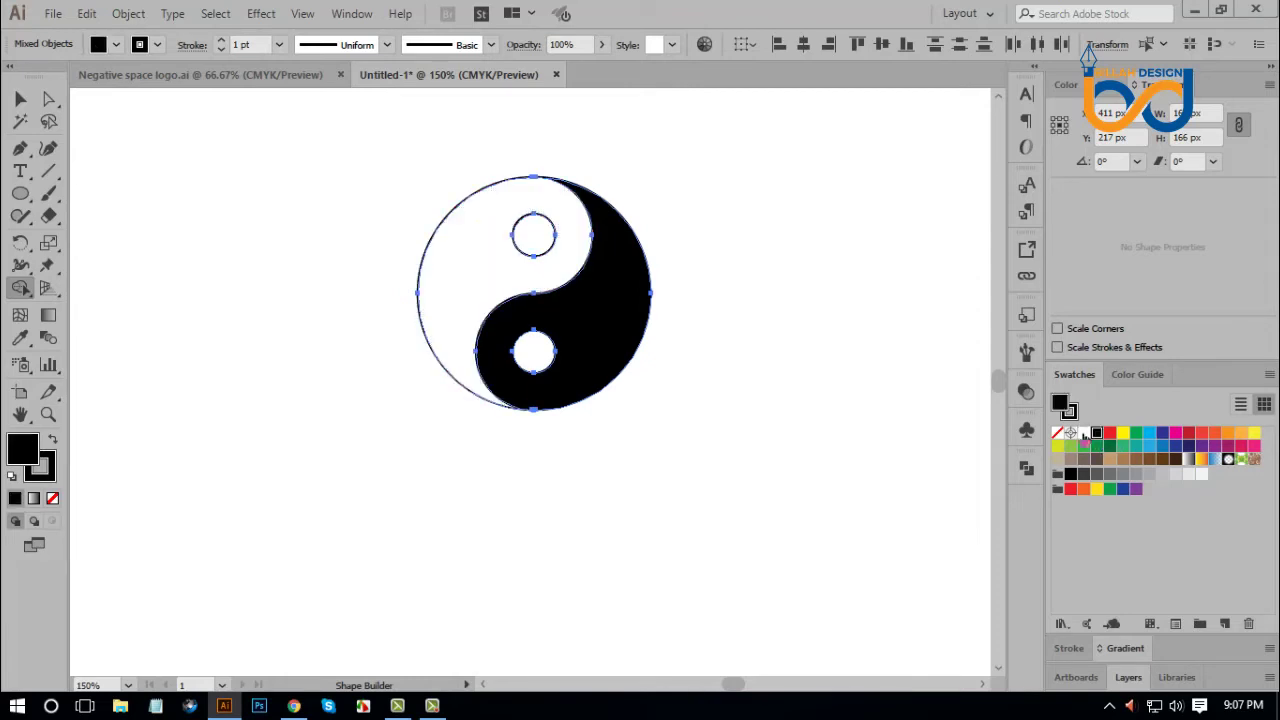
left_click(533, 232)
Set the whole yin-yang's stroke to None.
key("v")
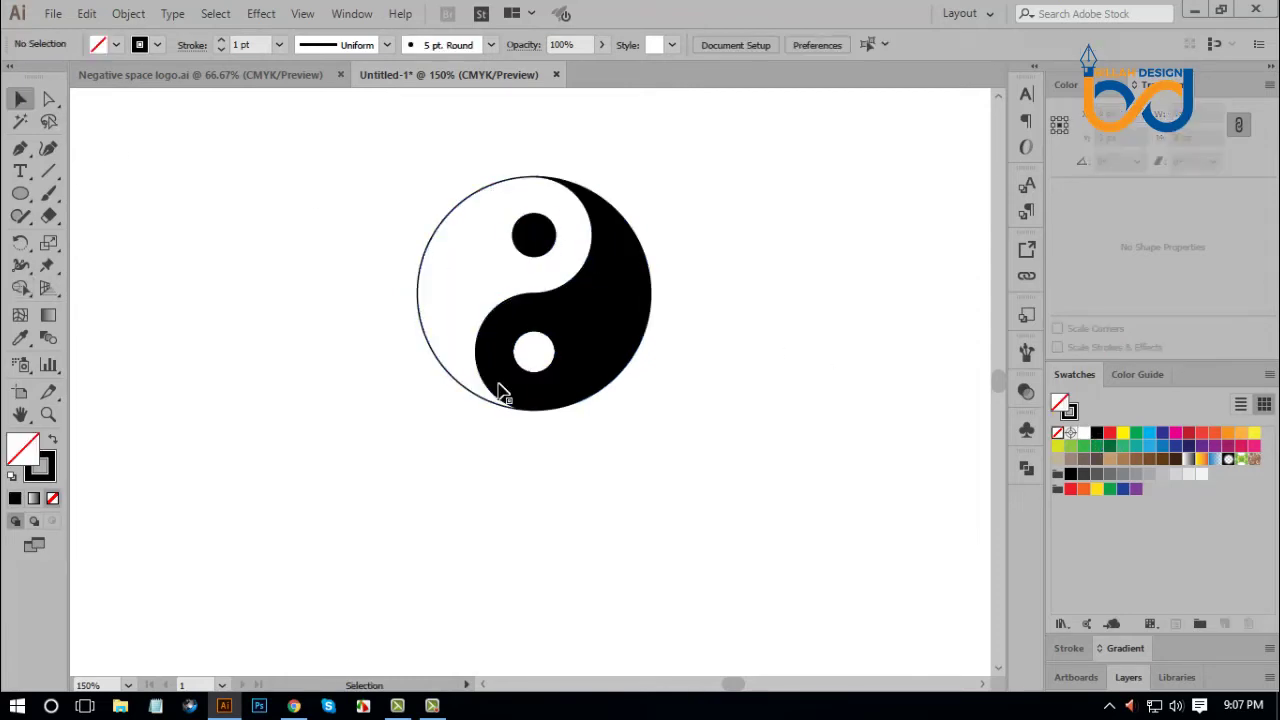
left_click_drag(389, 169, 648, 446)
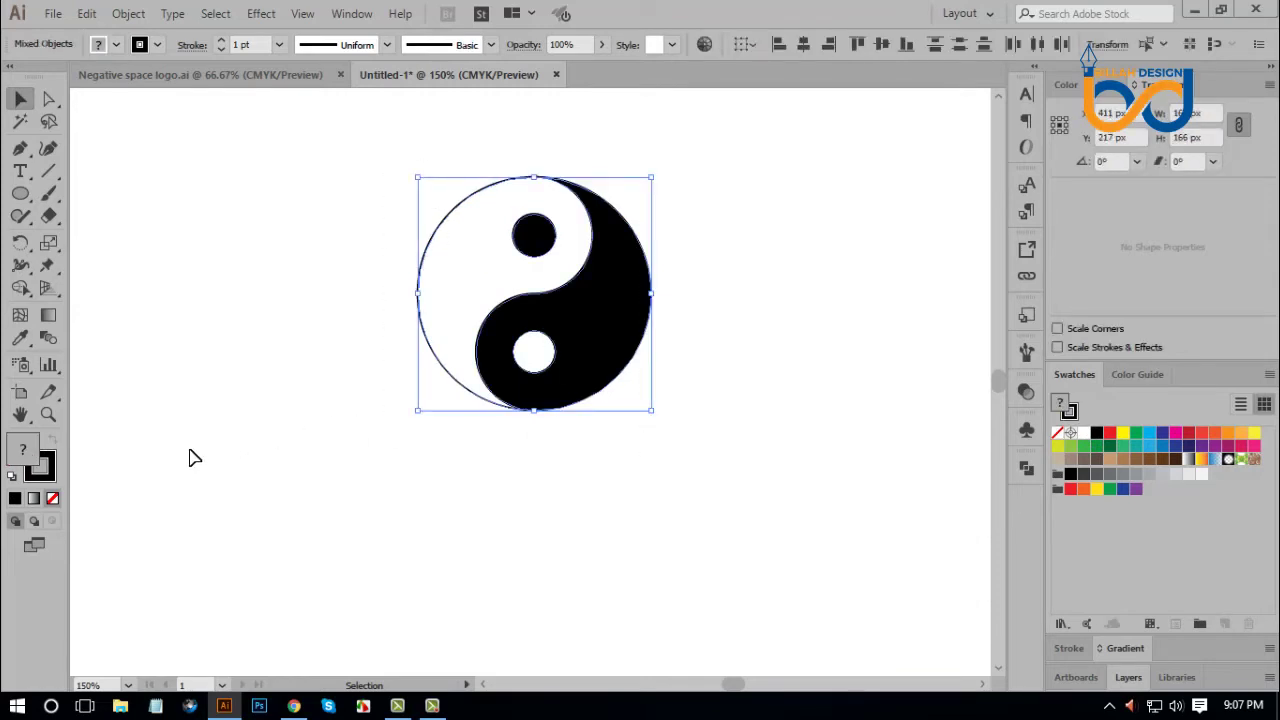
left_click(55, 478)
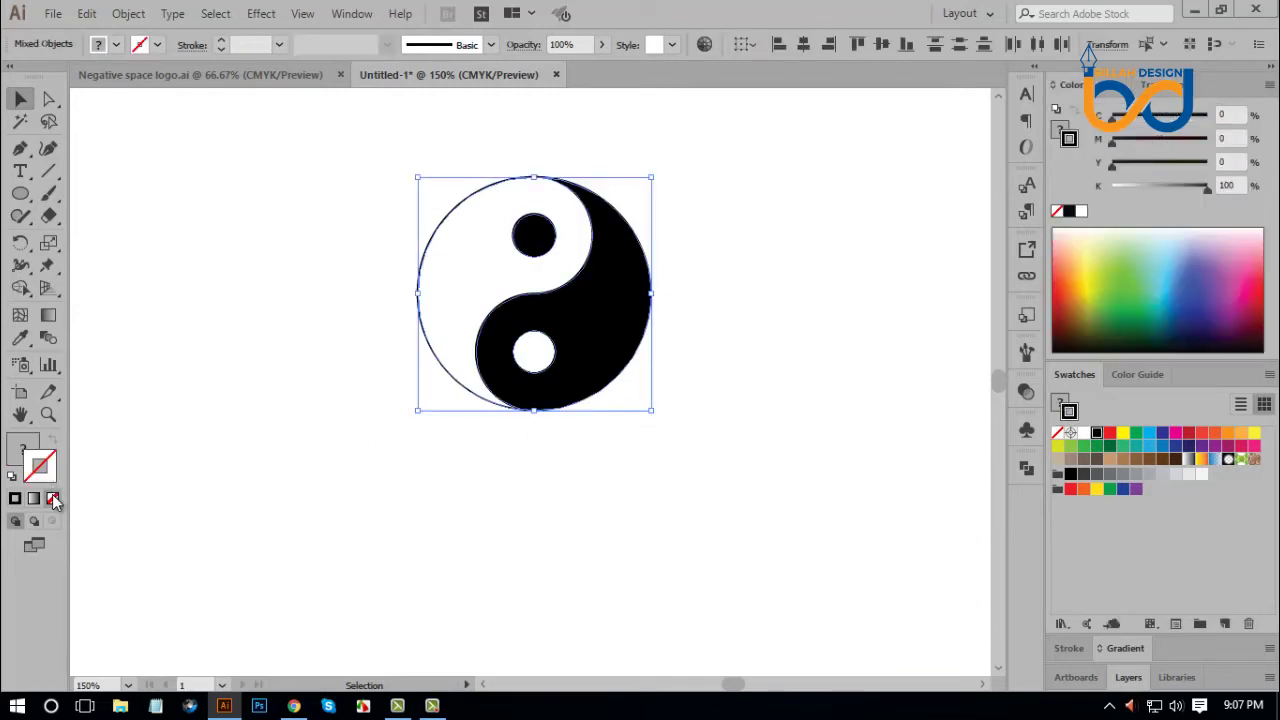
left_click(735, 540)
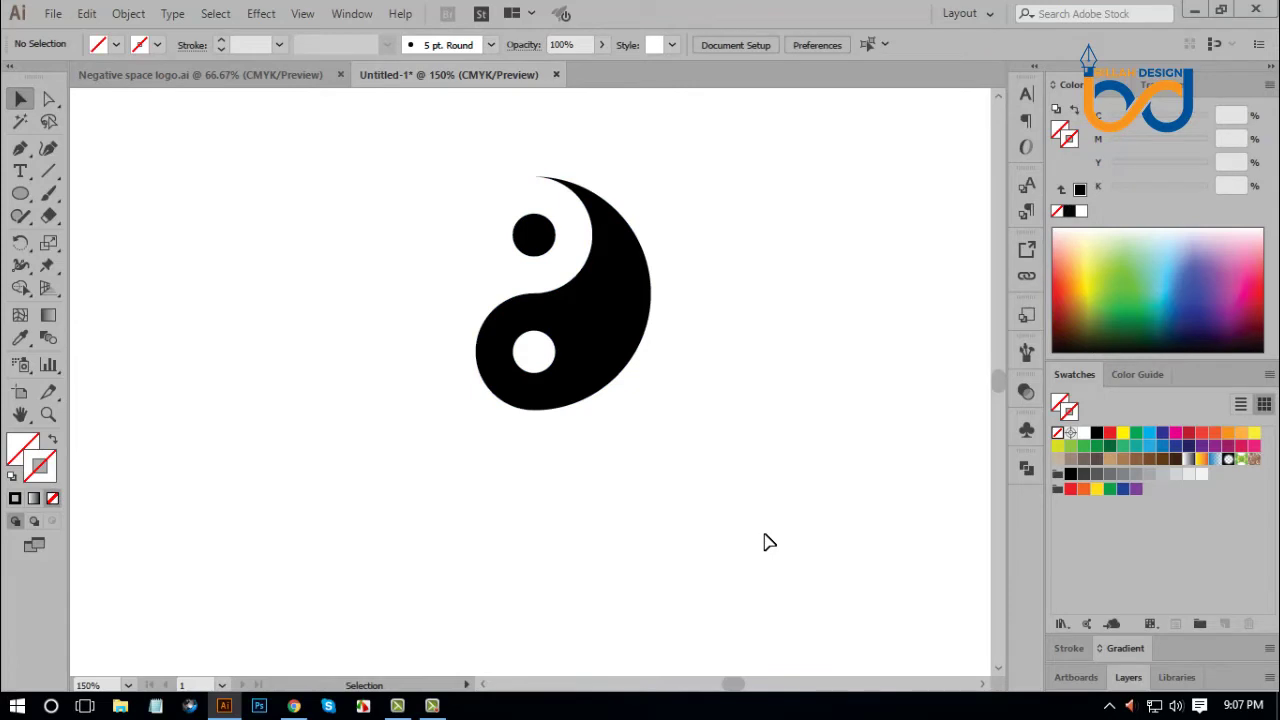
Paste a black-outlined, unfilled circle in front over the yin-yang with Ctrl+F.
left_click(522, 280)
left_click(758, 460)
left_click_drag(375, 157, 713, 421)
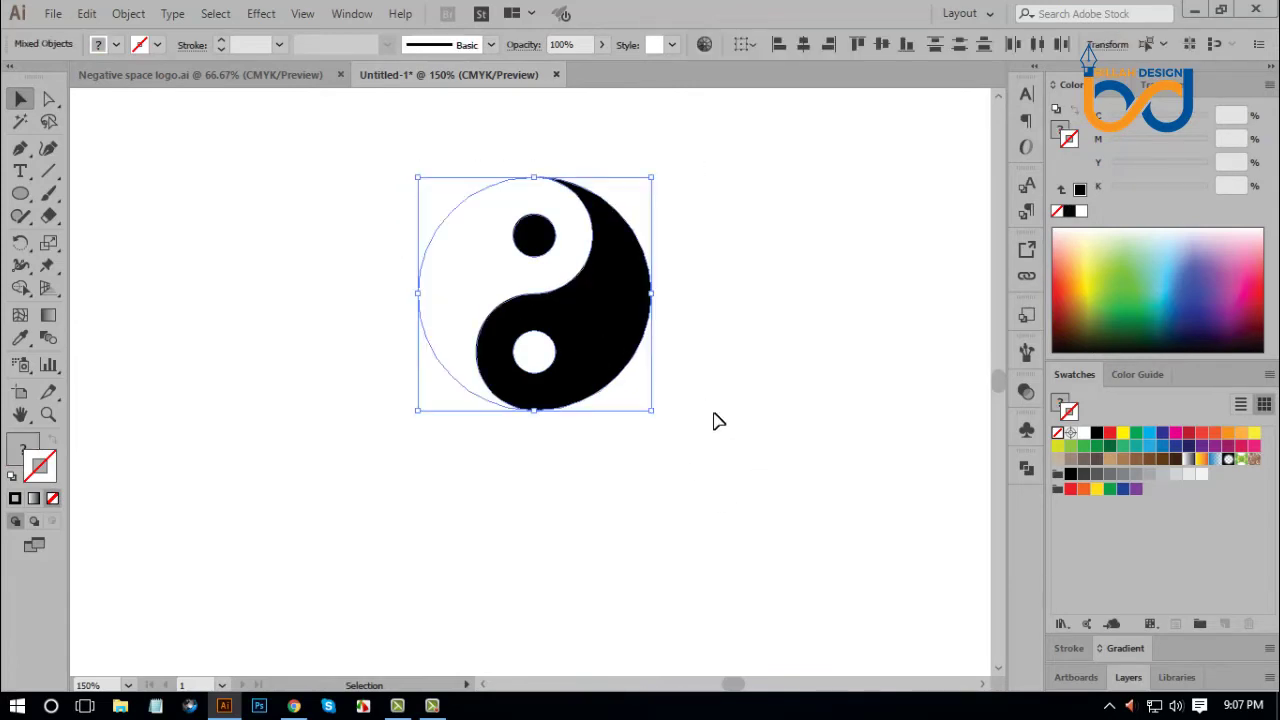
left_click(770, 421)
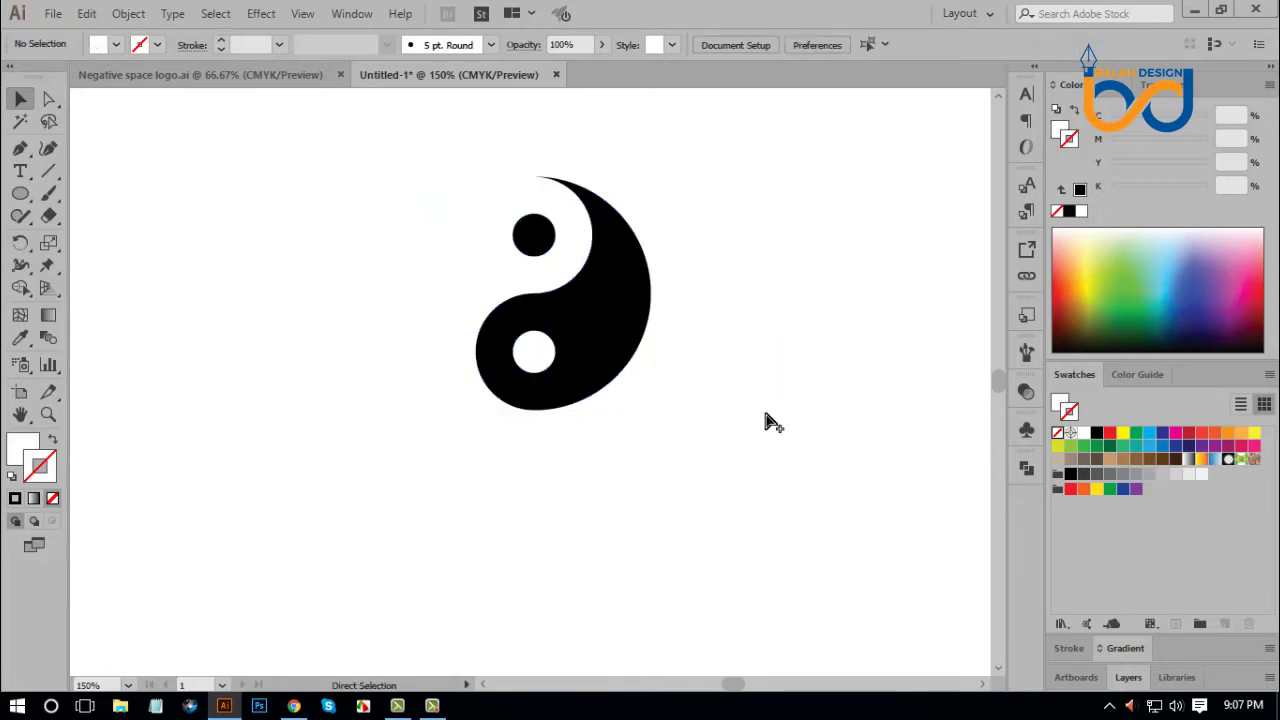
key("ctrl+f")
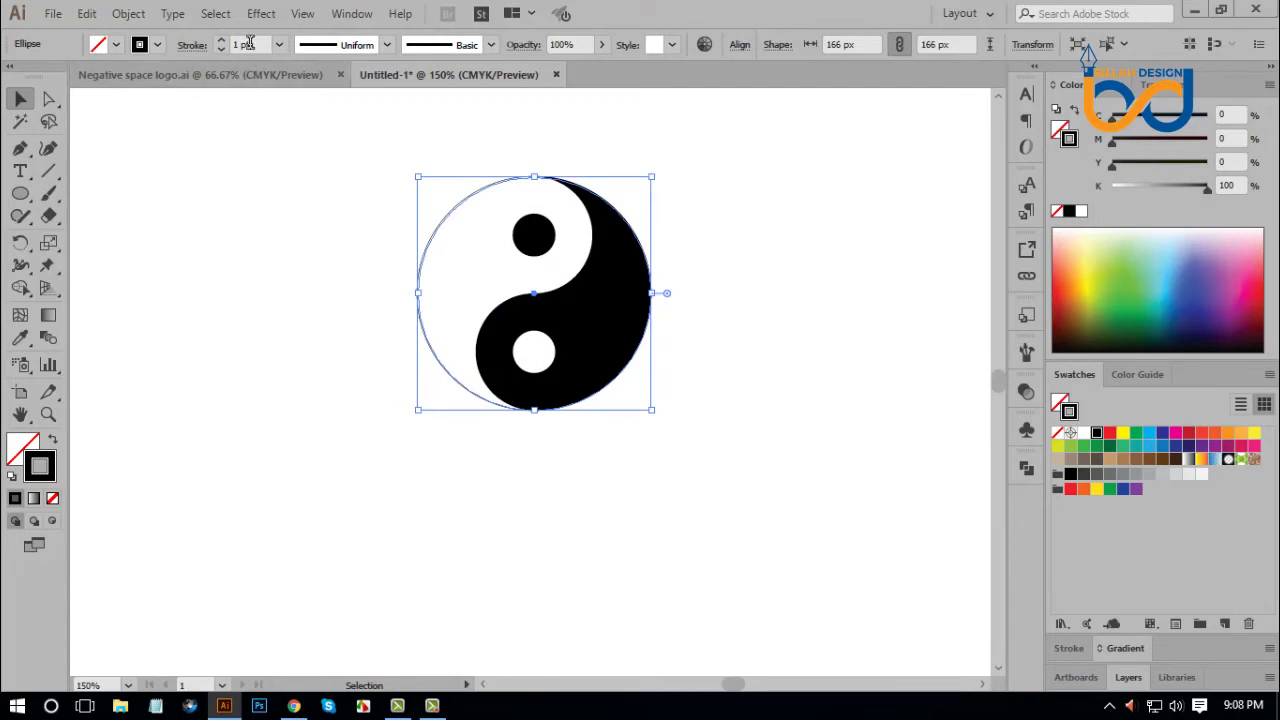
Set the outline circle to a 3 pt stroke and bring it to the front of the yin-yang.
scroll(249, 43, "up", 1)
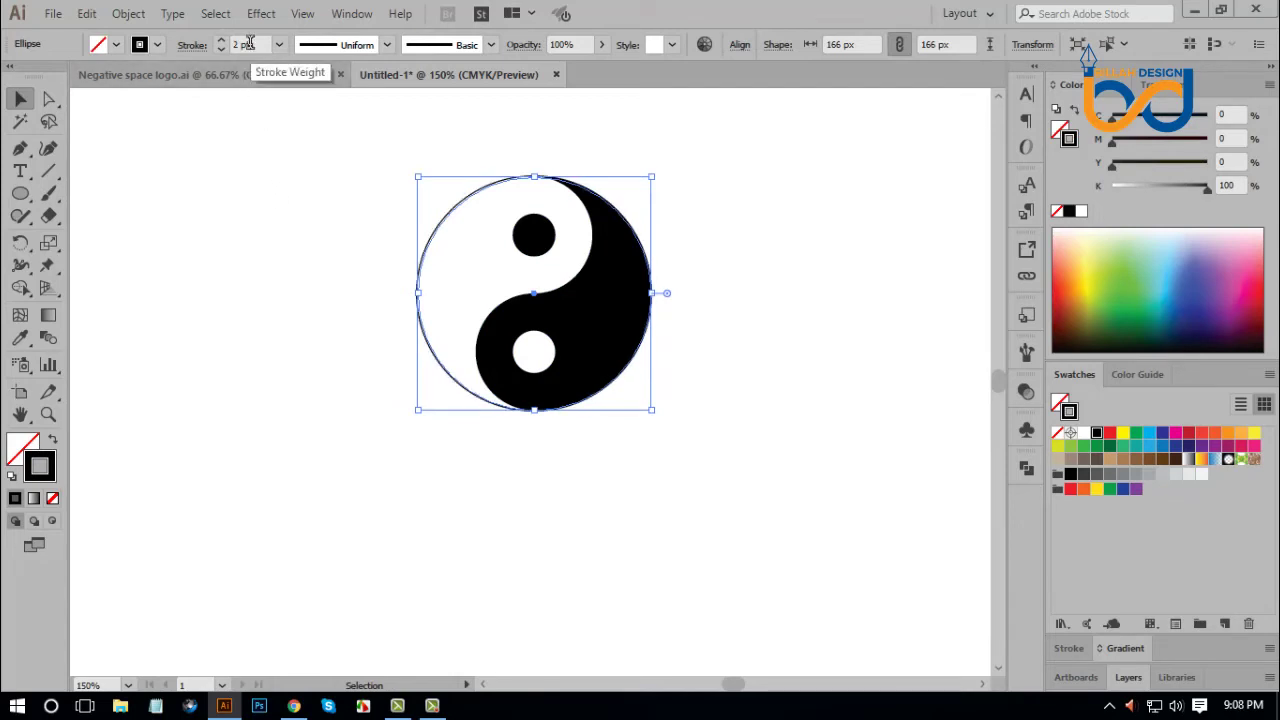
right_click(593, 200)
mouse_move(645, 492)
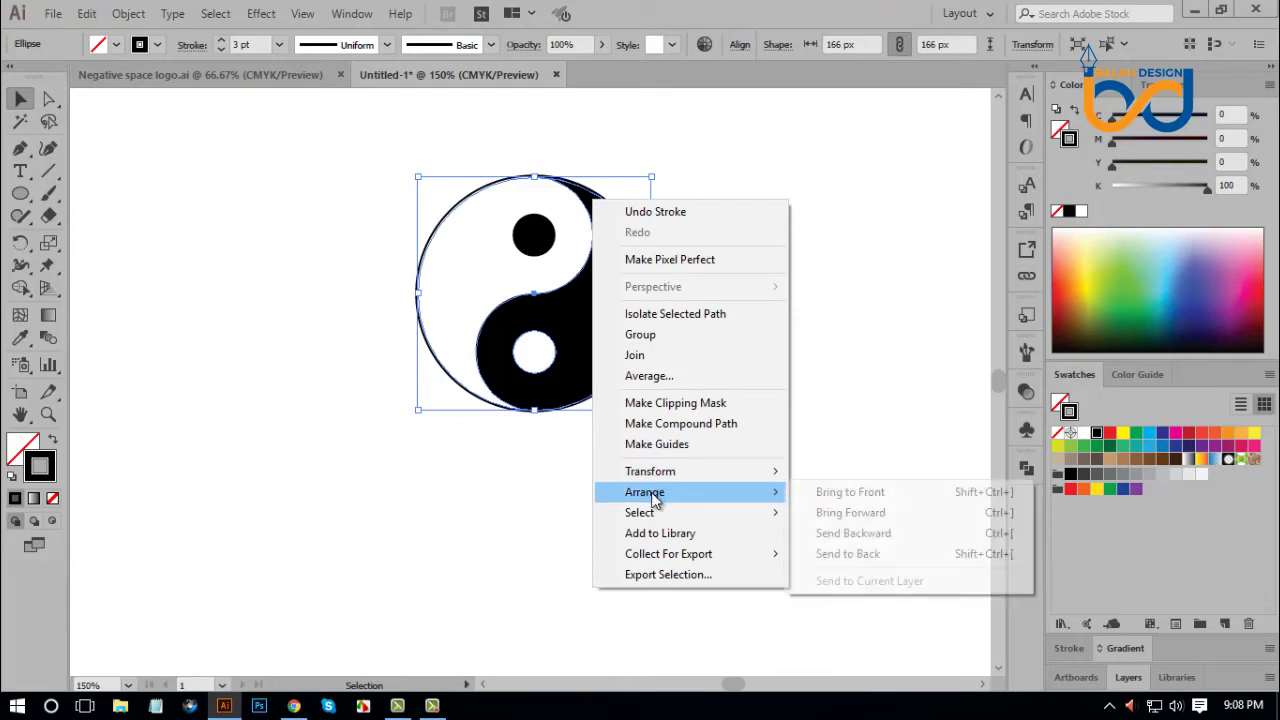
left_click(829, 493)
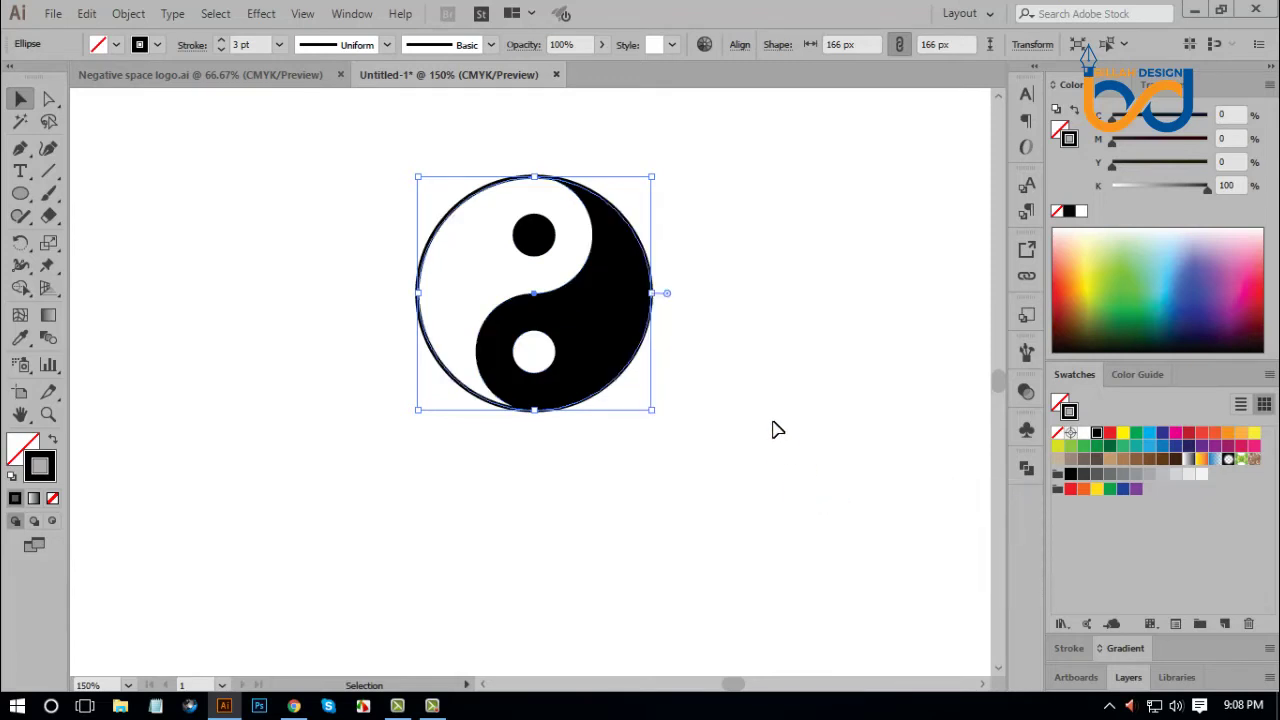
left_click(772, 429)
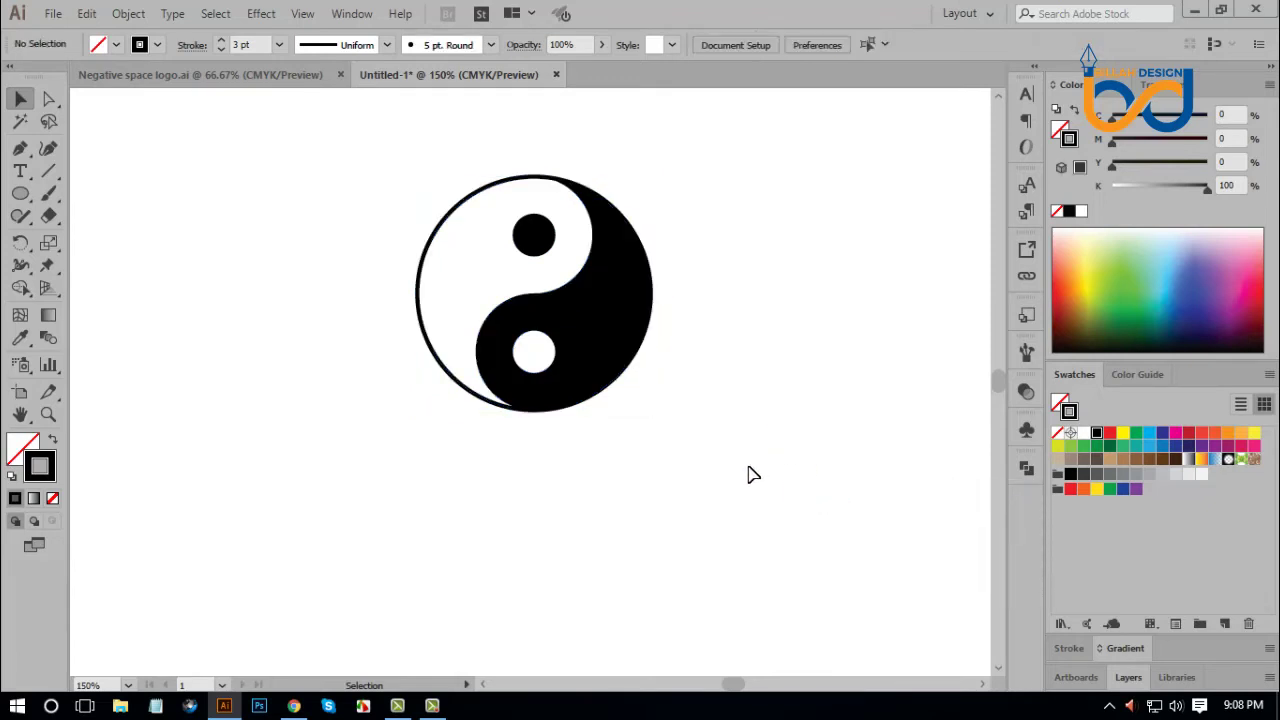
left_click(485, 407)
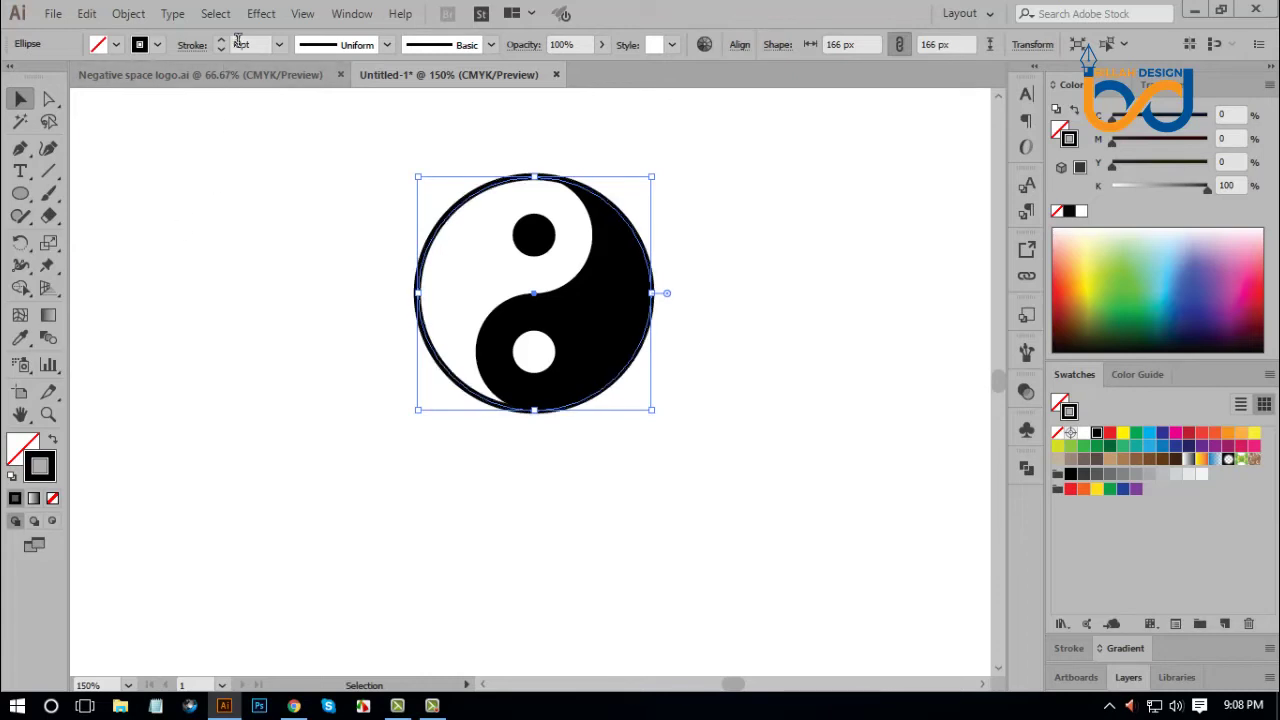
scroll(238, 44, "down", 1)
scroll(238, 44, "down", 1)
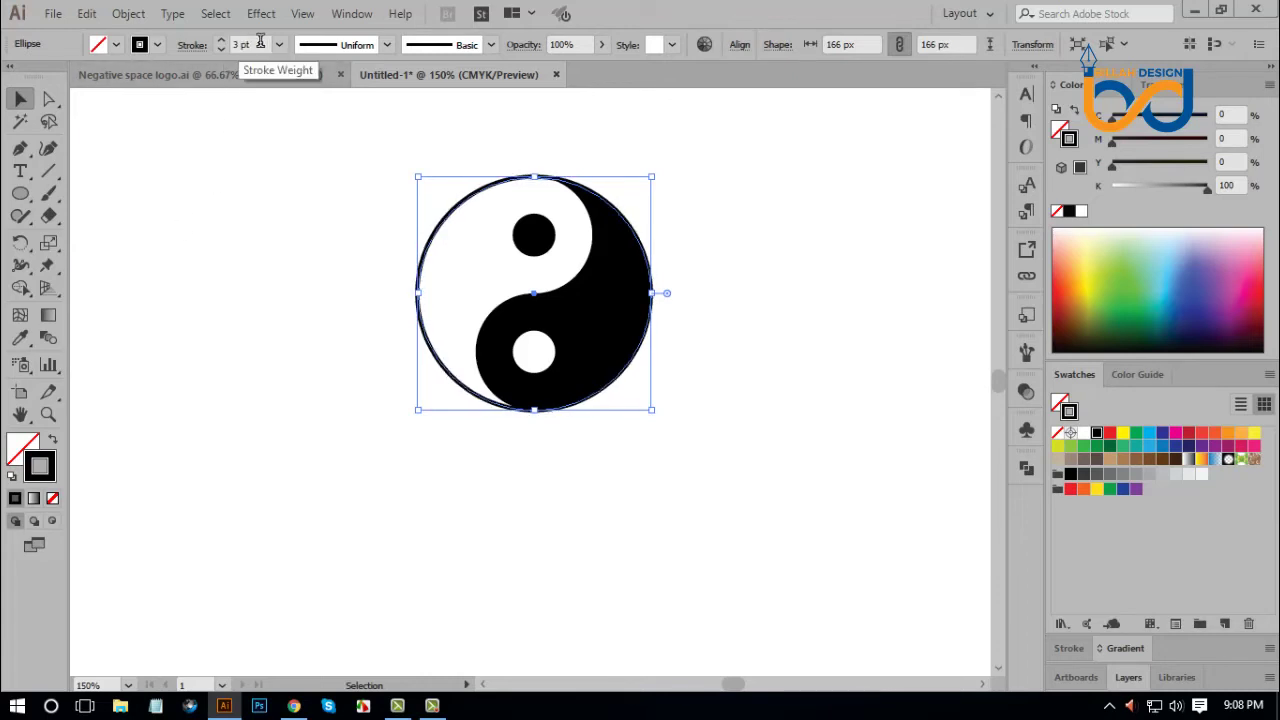
left_click(343, 441)
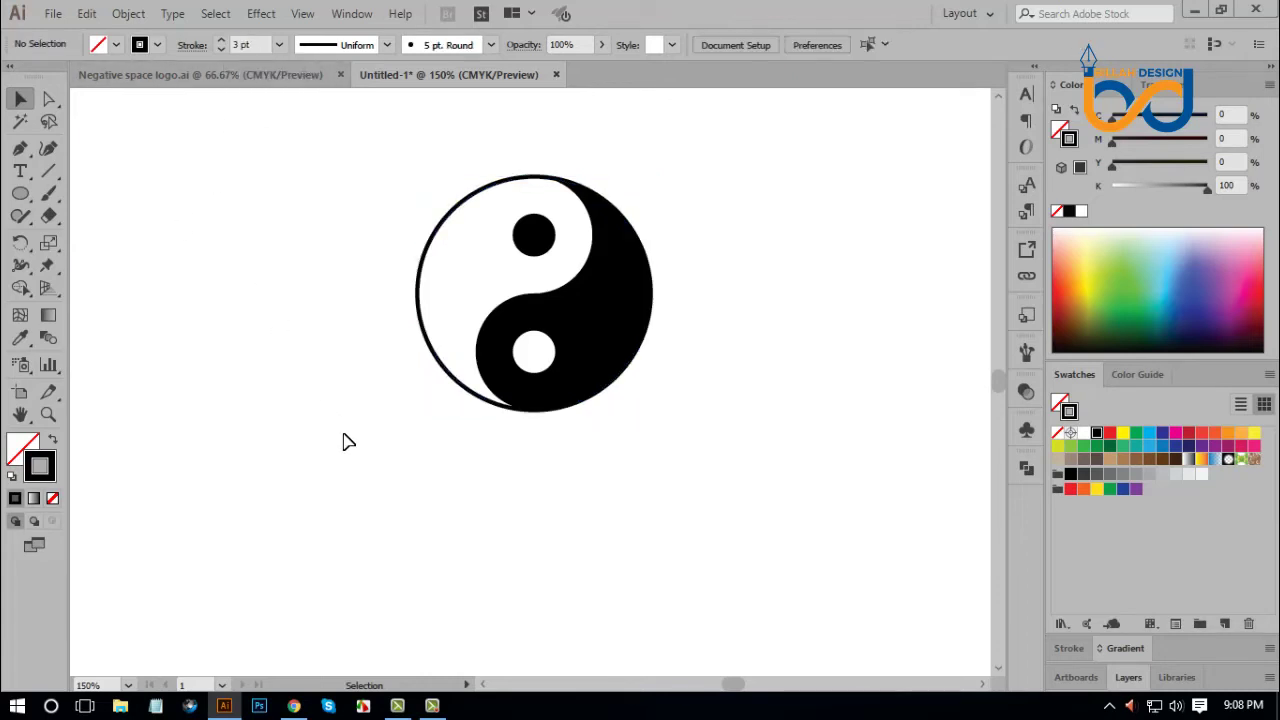
left_click(471, 392)
left_click(128, 13)
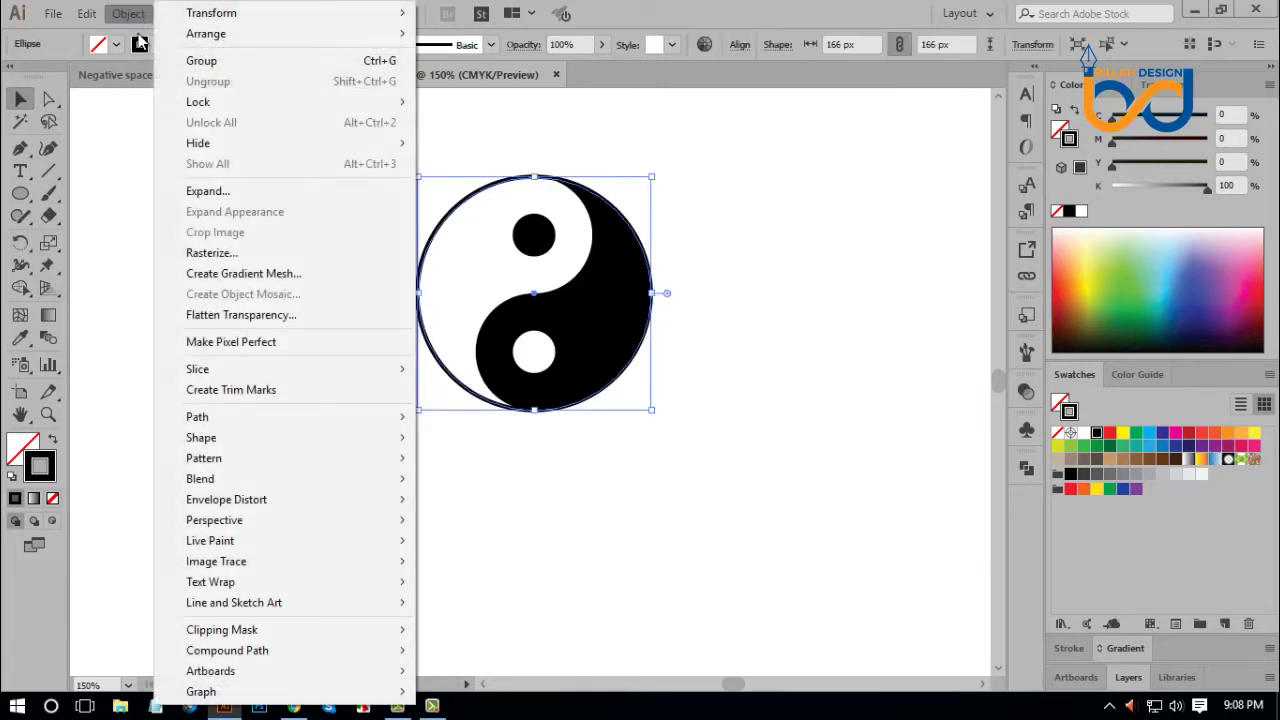
Expand the outline ring into a solid shape and select all yin-yang parts.
left_click(210, 192)
left_click(588, 456)
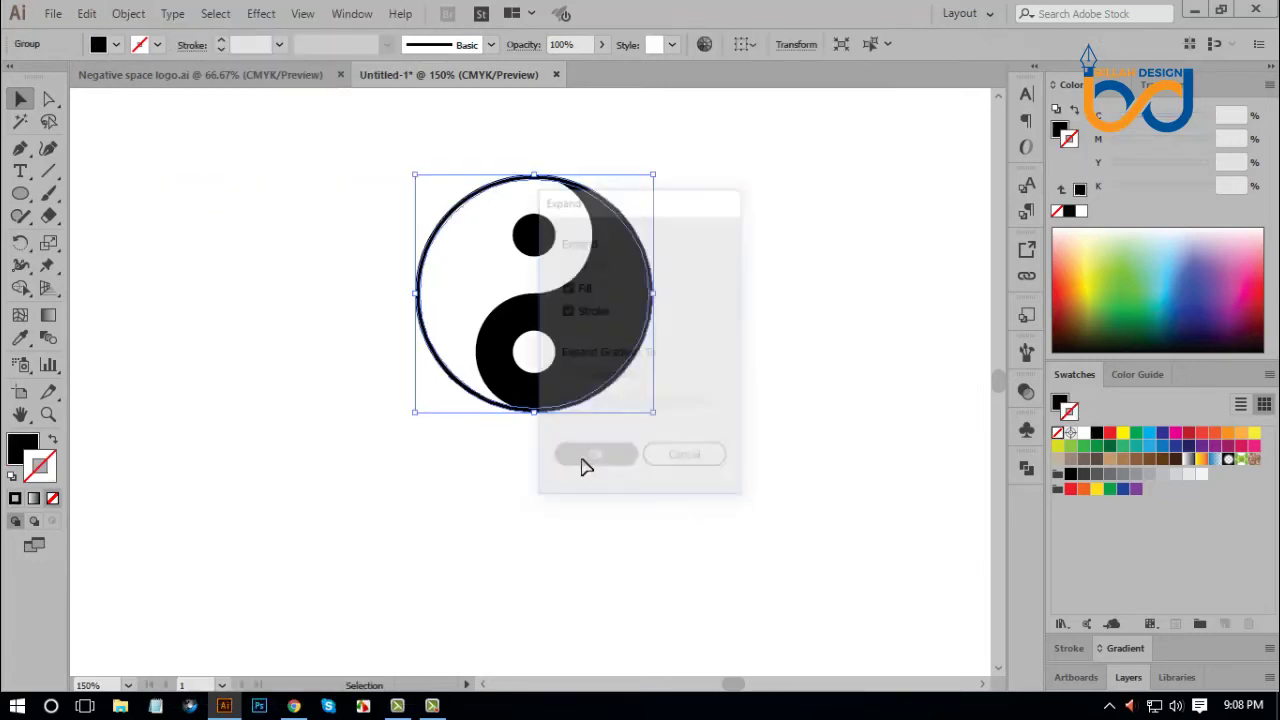
left_click(660, 505)
left_click_drag(700, 158, 338, 432)
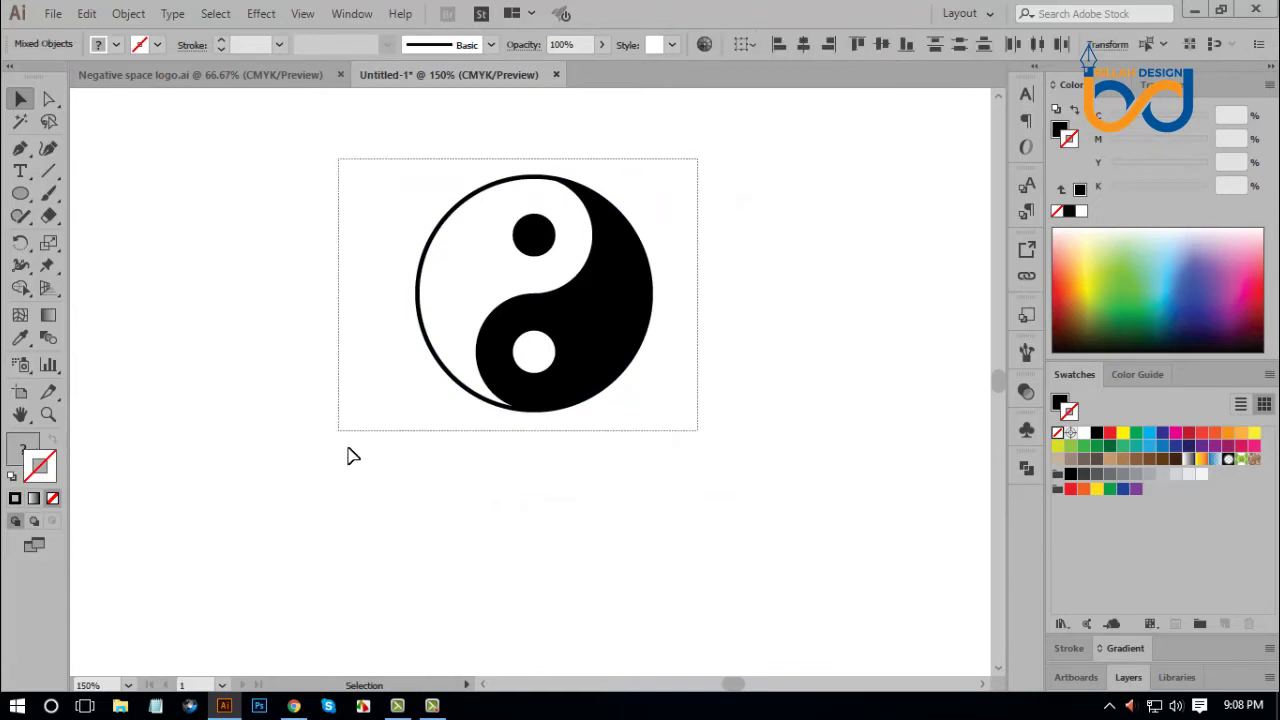
key("a")
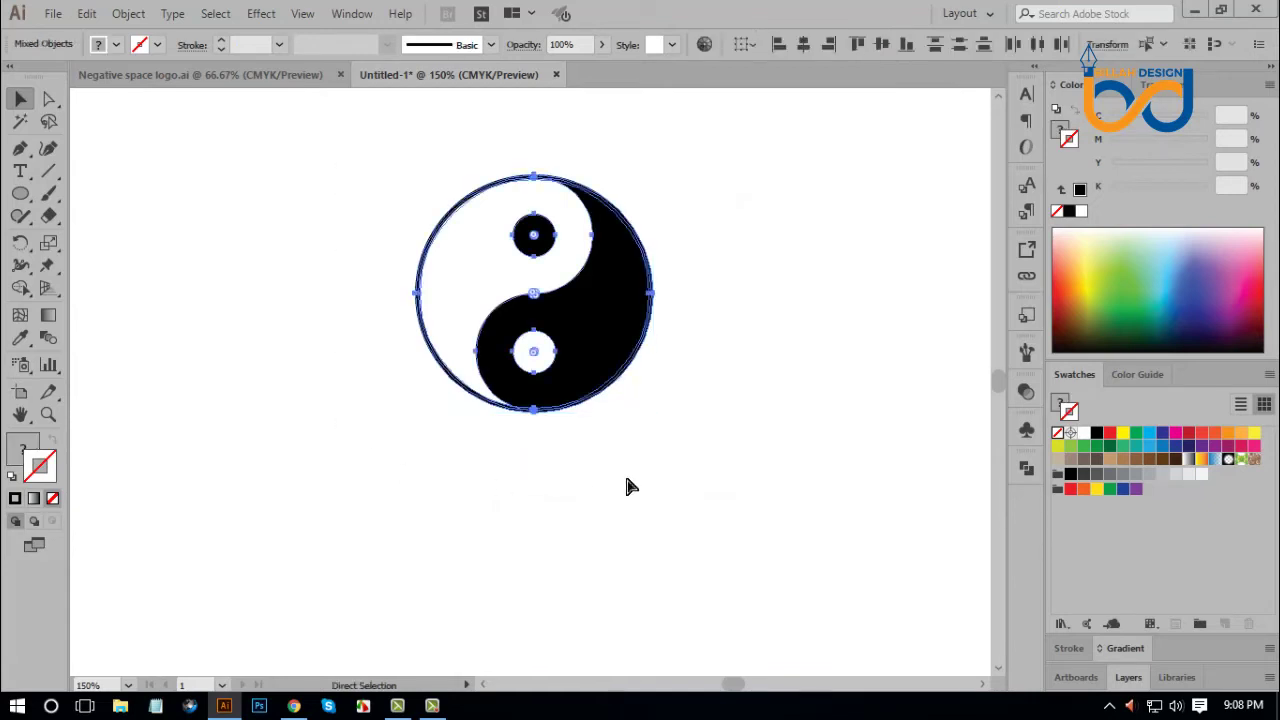
left_click(646, 493)
Move the yin-yang to the artboard's upper-right corner and return to 100% view.
key("ctrl+minus")
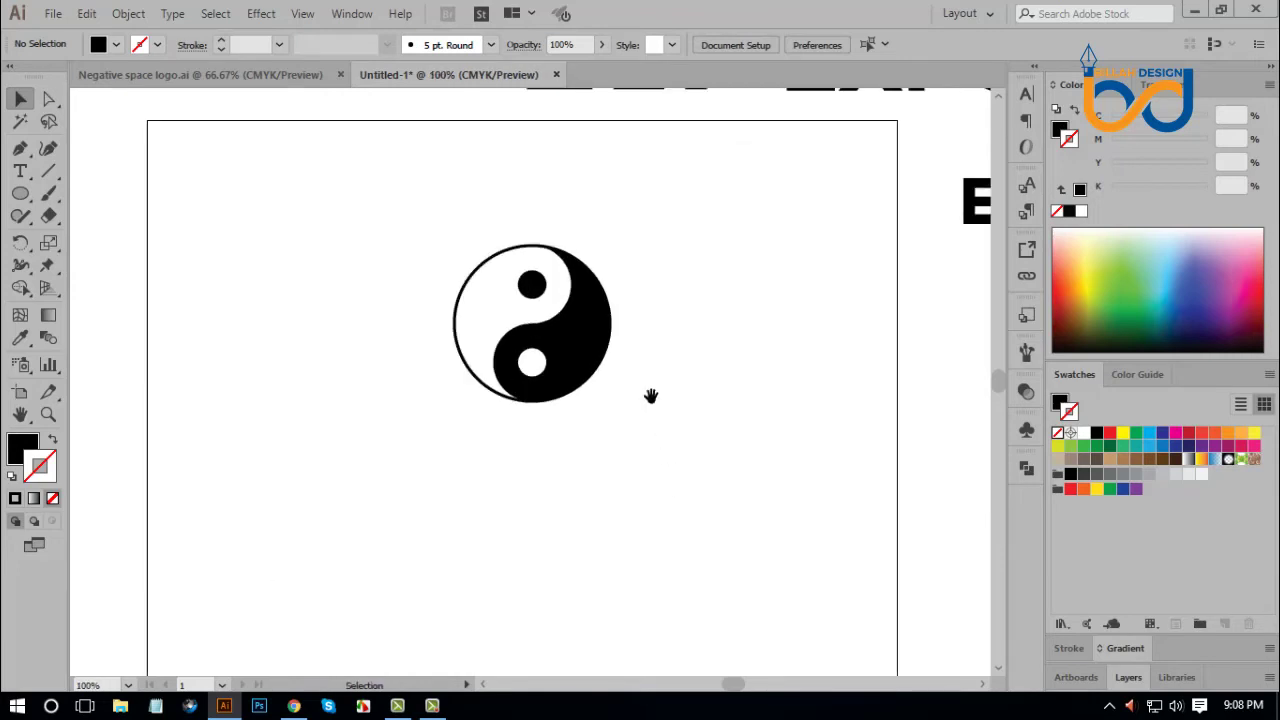
left_click_drag(651, 397, 674, 423)
left_click_drag(607, 378, 876, 277)
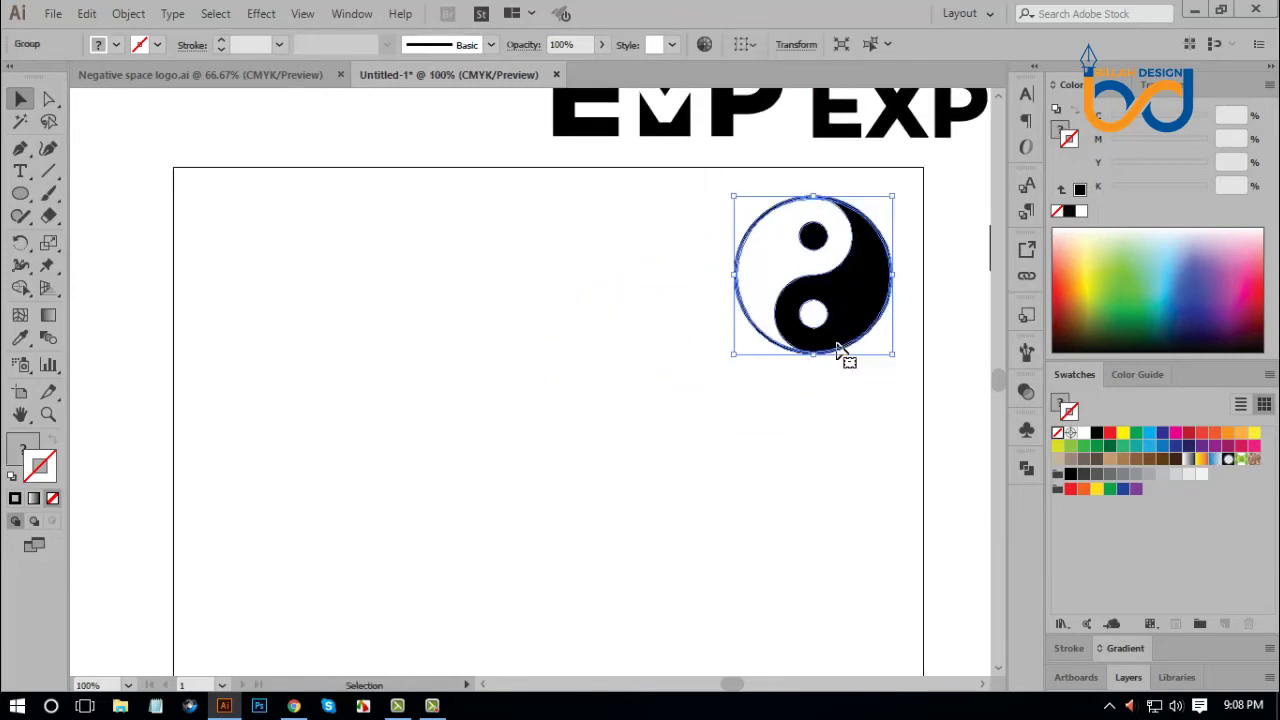
left_click_drag(724, 493, 707, 444)
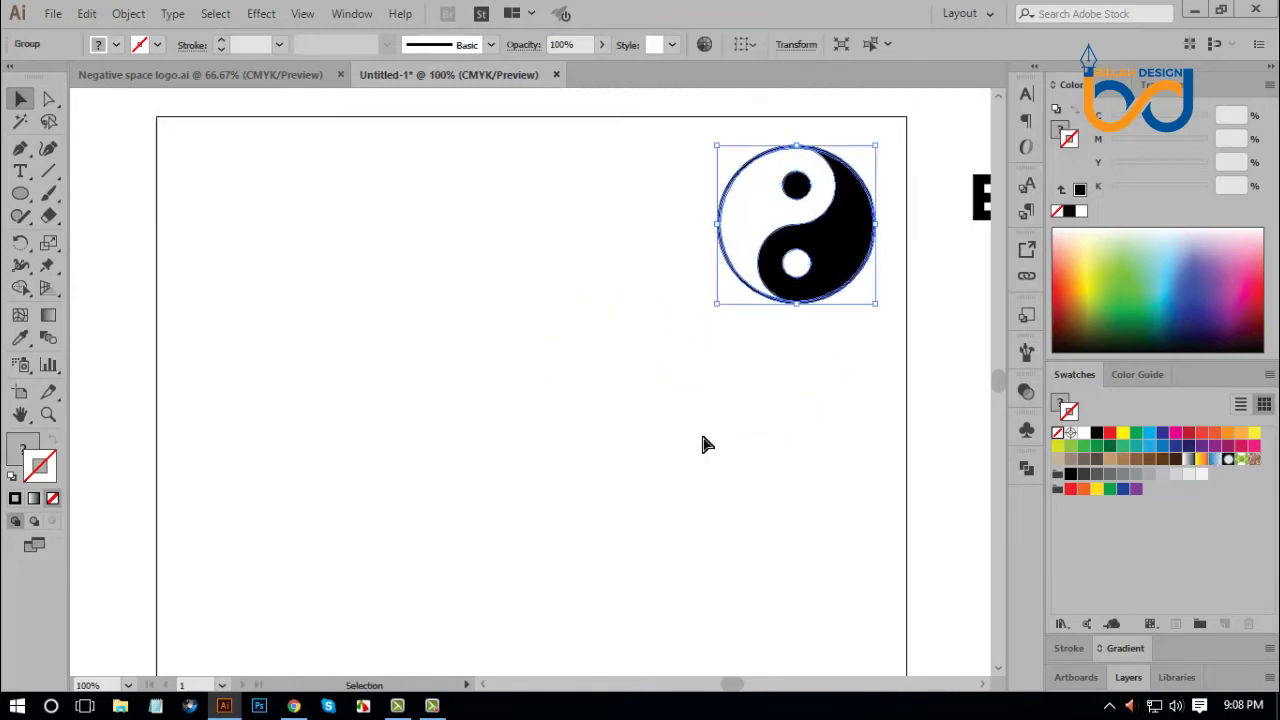
key("ctrl+minus")
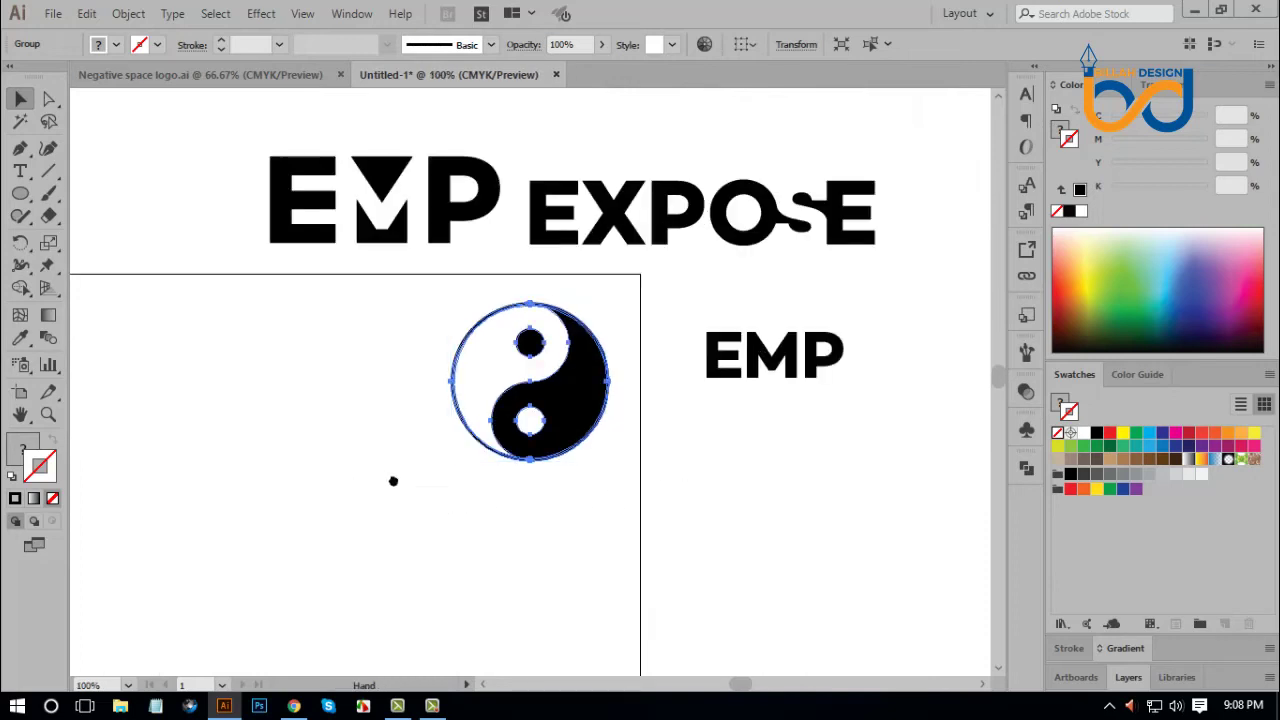
key("ctrl+plus")
mouse_move(580, 446)
left_mouse_down()
mouse_move(634, 397)
mouse_move(626, 417)
left_mouse_up()
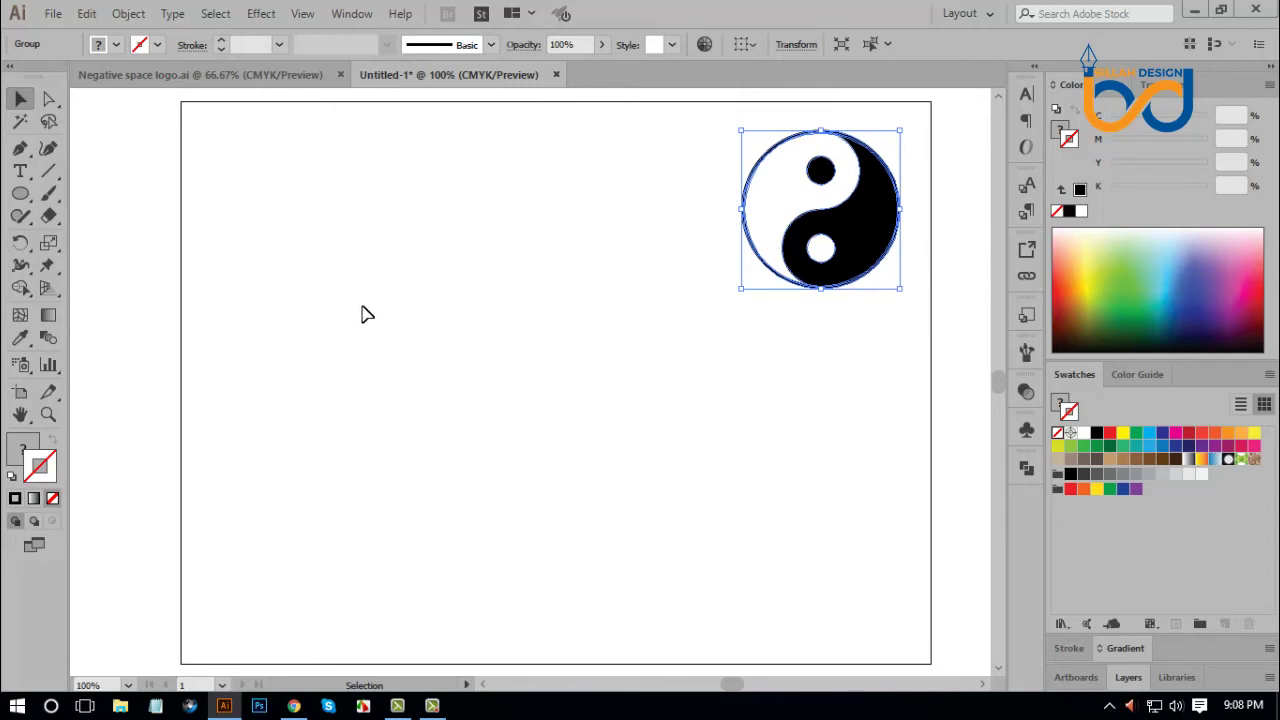
Draw a 100 × 100 px outlined square at the artboard centre.
left_click(20, 193)
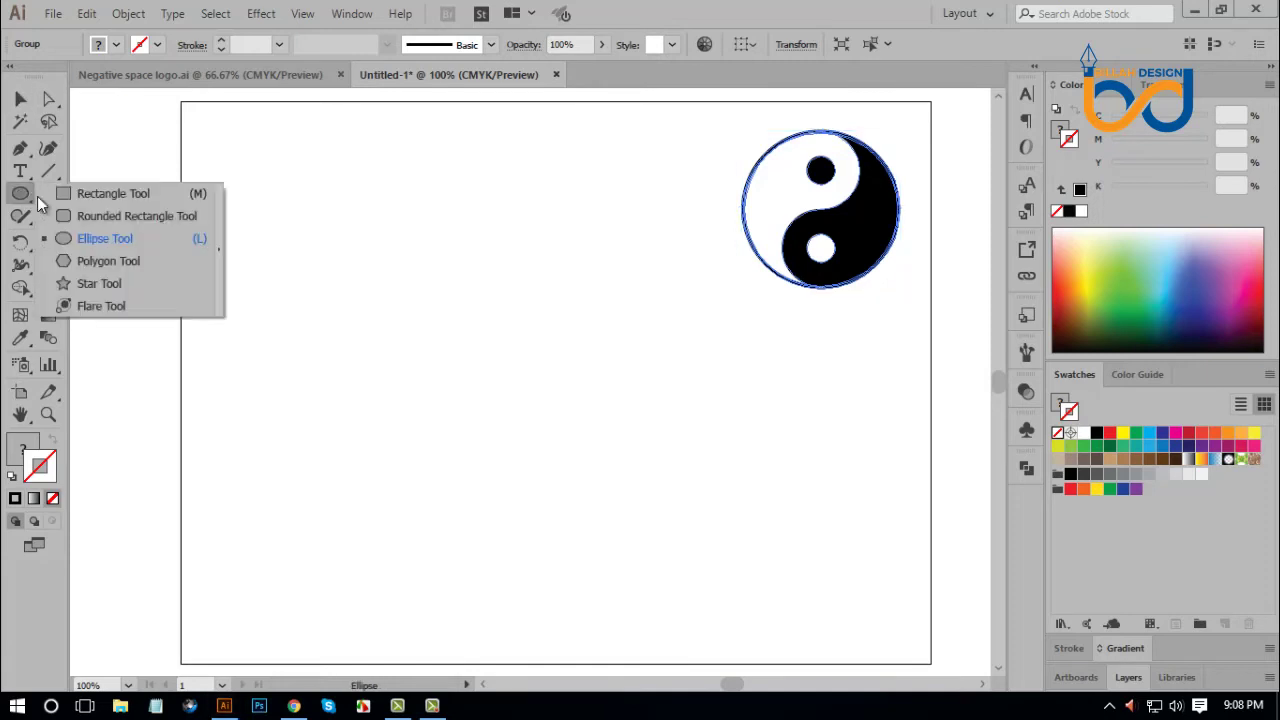
left_click(90, 194)
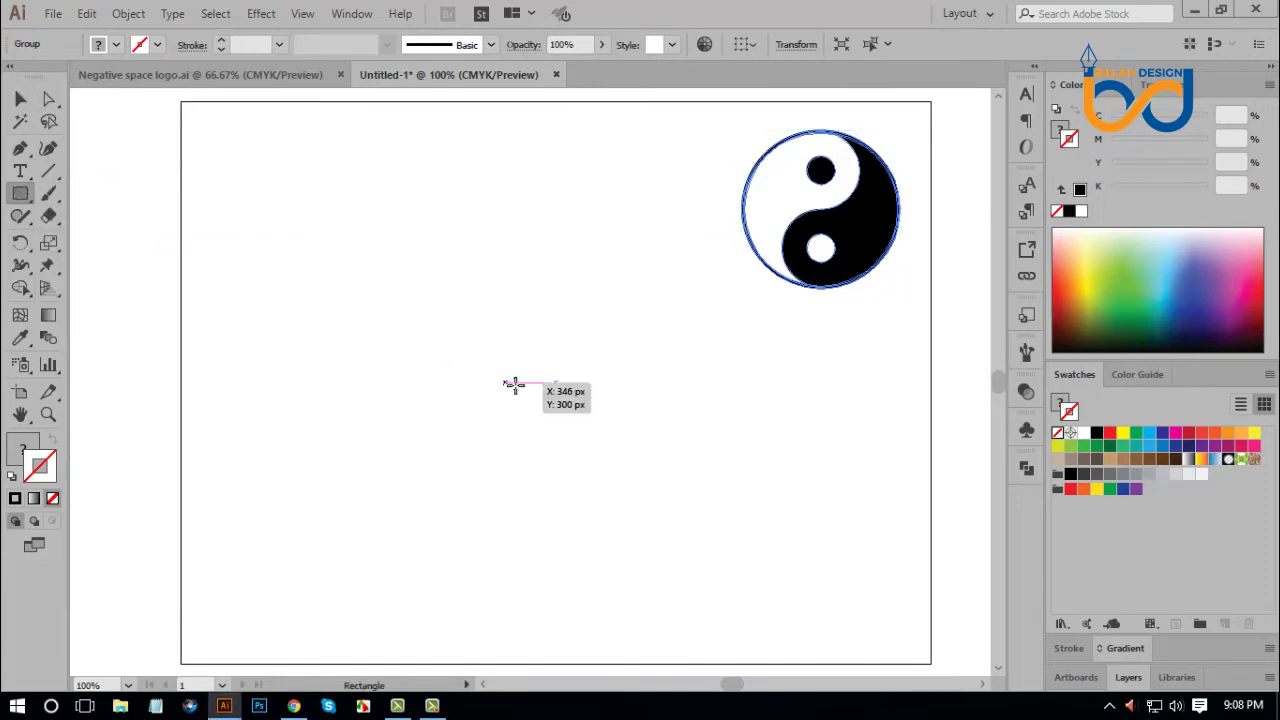
left_click_drag(507, 347, 557, 397)
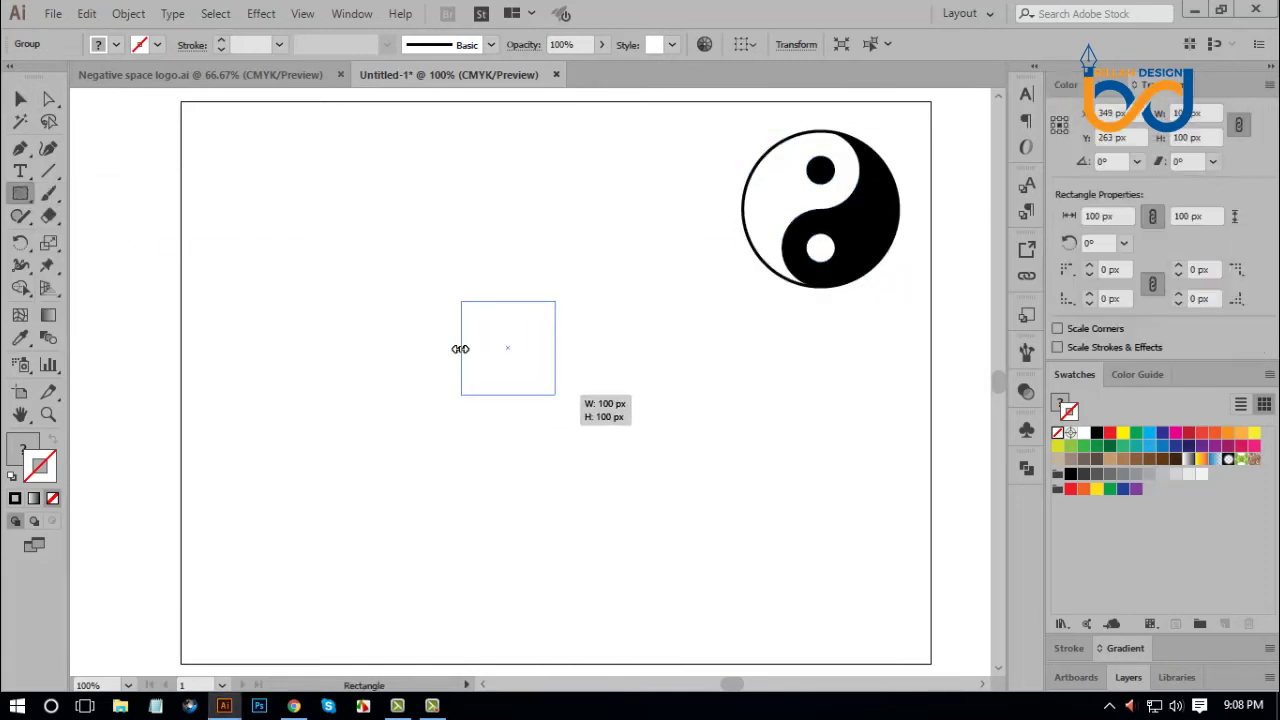
left_click(20, 98)
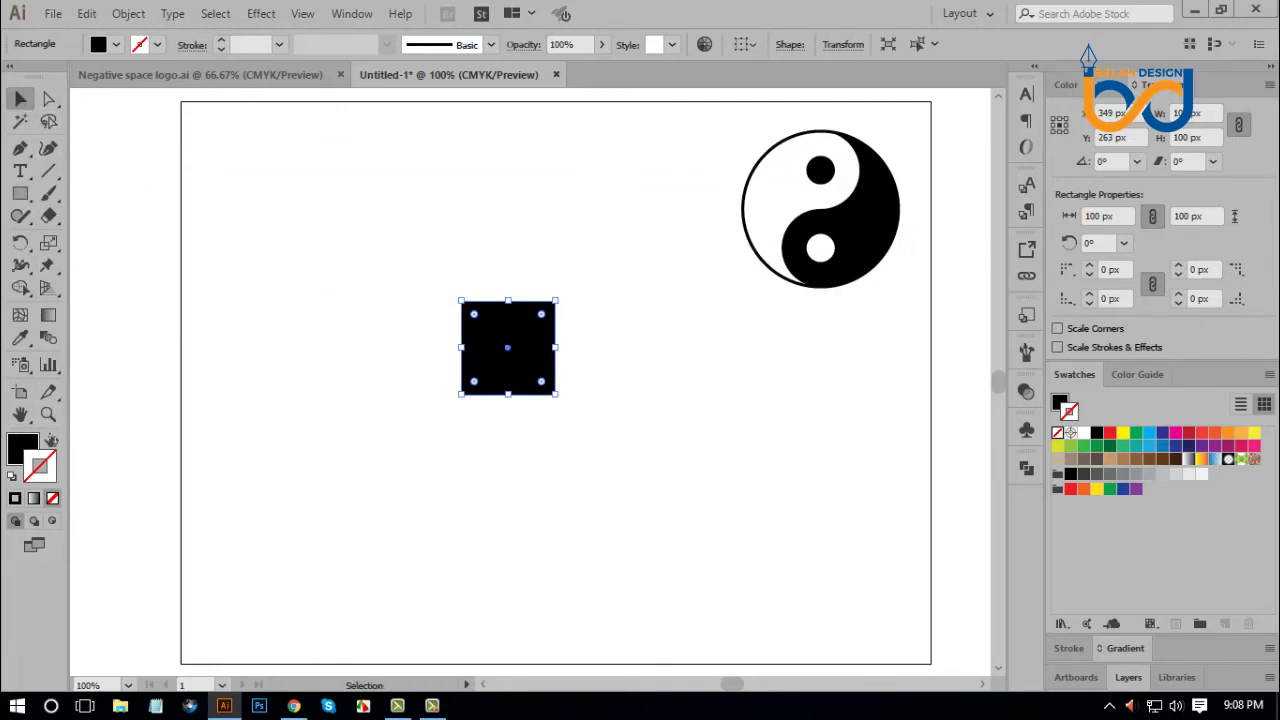
left_click(52, 438)
left_click(157, 317)
Draw a matching circle, copy it 50 px up, and shift the lower circle right.
left_click_drag(20, 196, 70, 237)
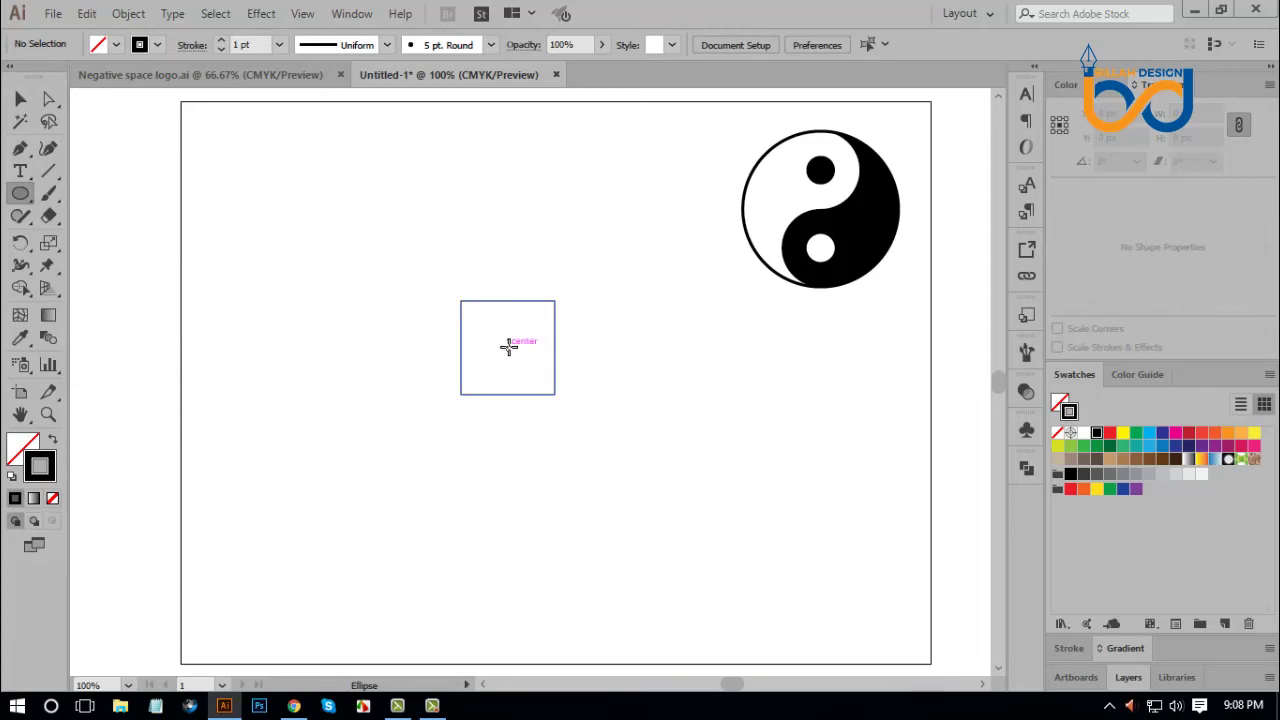
left_click_drag(507, 346, 555, 394)
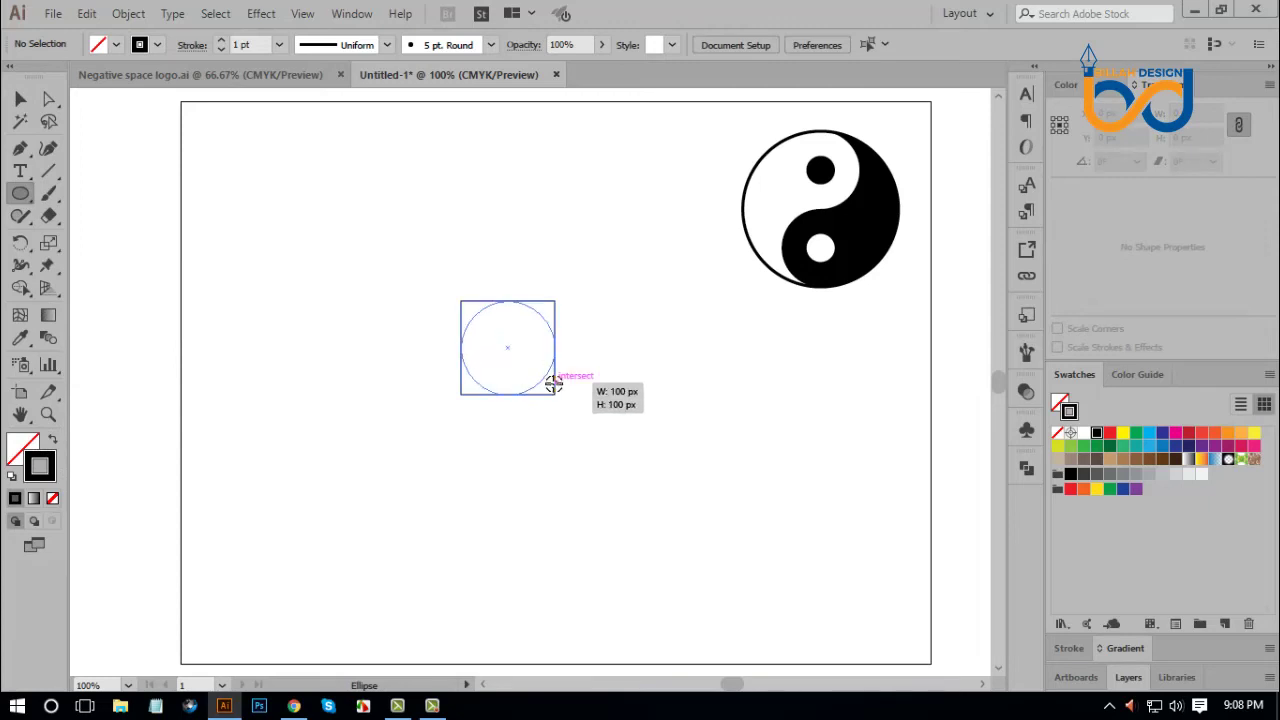
left_click(20, 98)
left_click(514, 414)
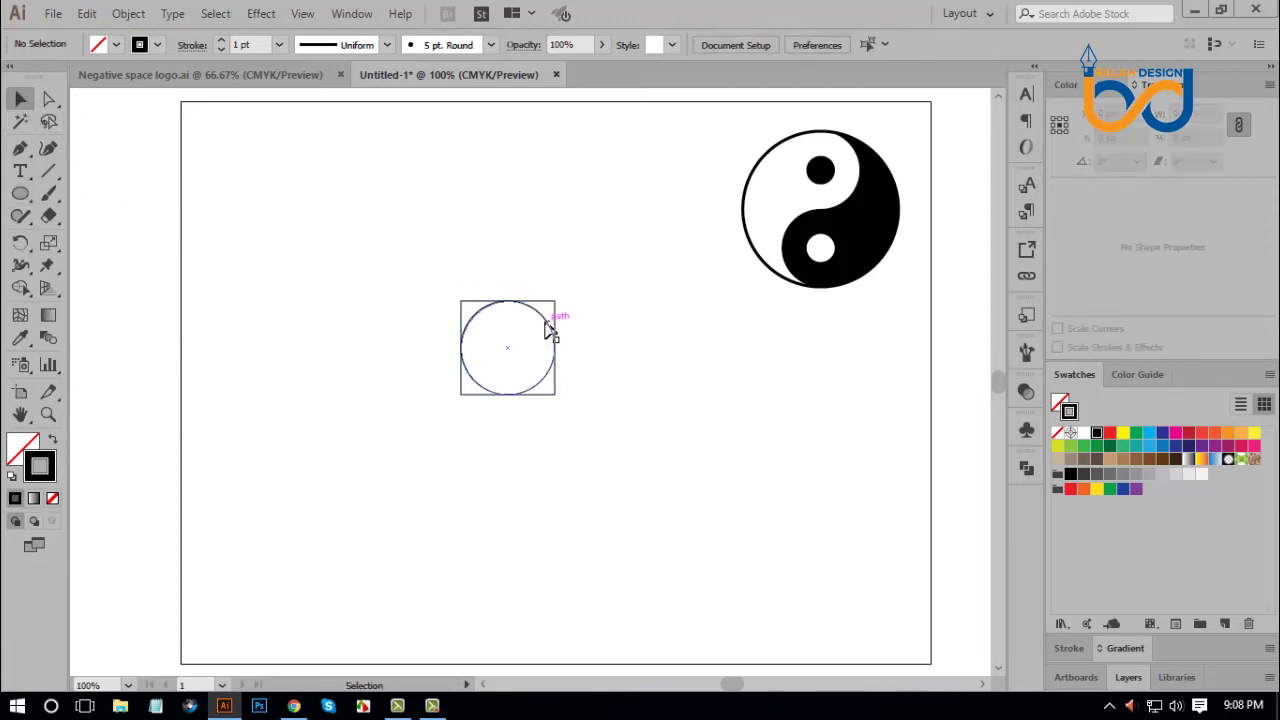
left_click_drag(548, 326, 548, 280)
left_click(617, 420)
left_click_drag(550, 385, 598, 385)
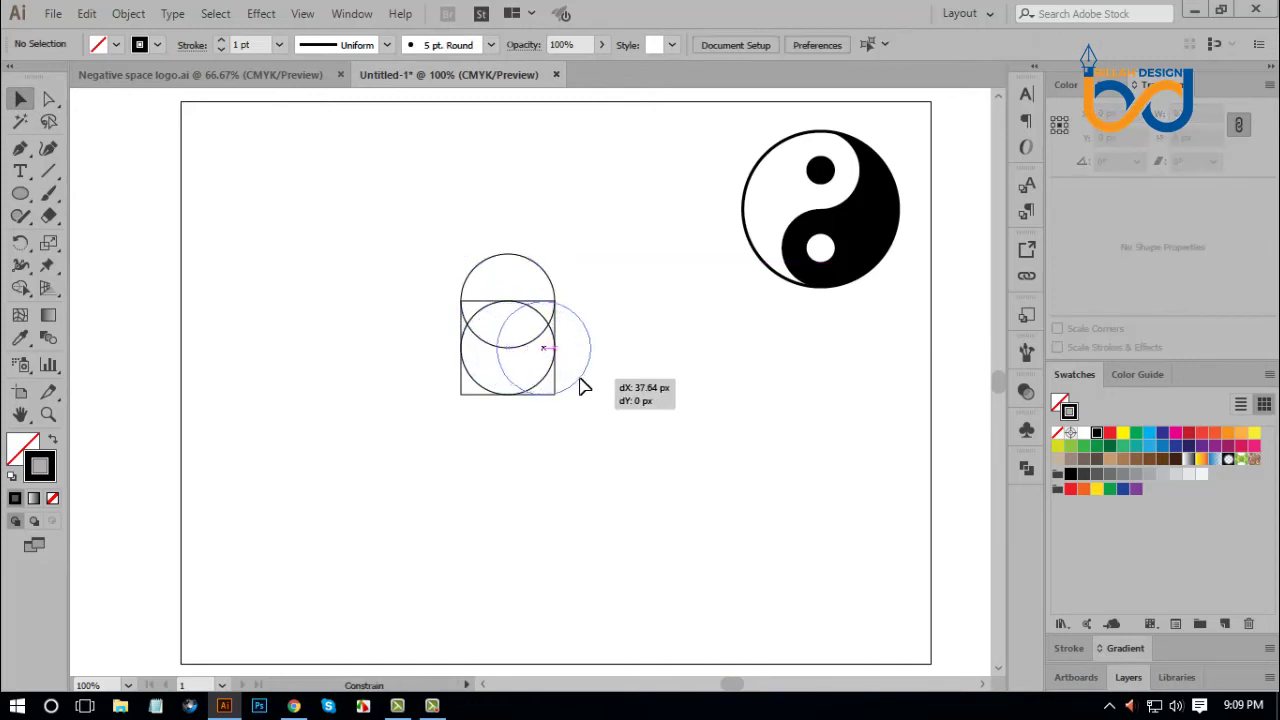
Unite the square and circles with Pathfinder and rotate the shape 45° into a heart.
left_click_drag(640, 203, 440, 470)
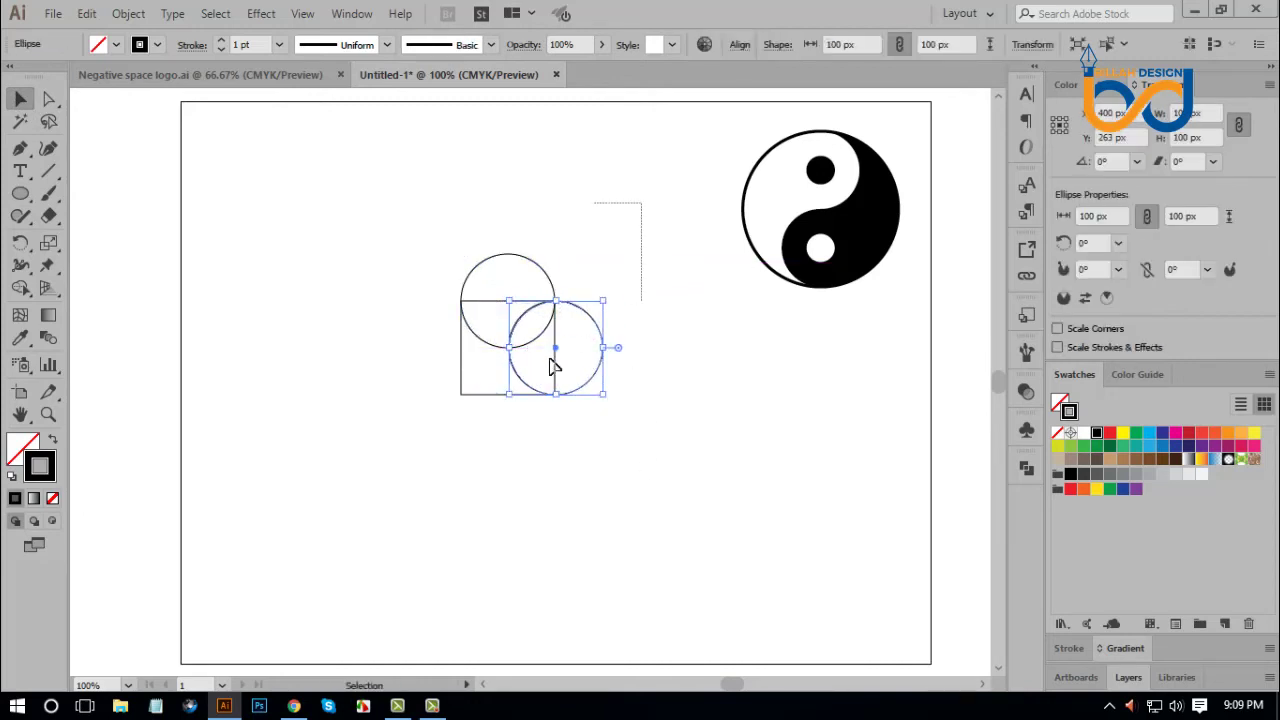
left_click(1025, 468)
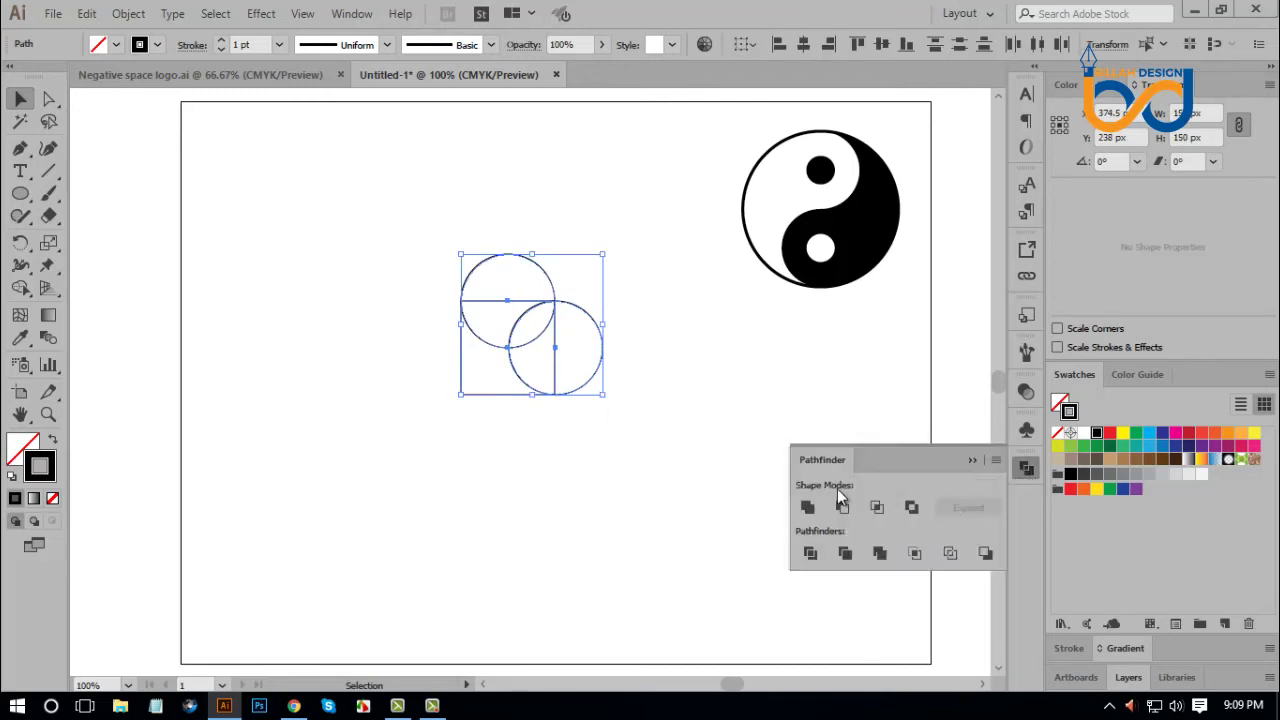
left_click(810, 508)
left_click(1025, 468)
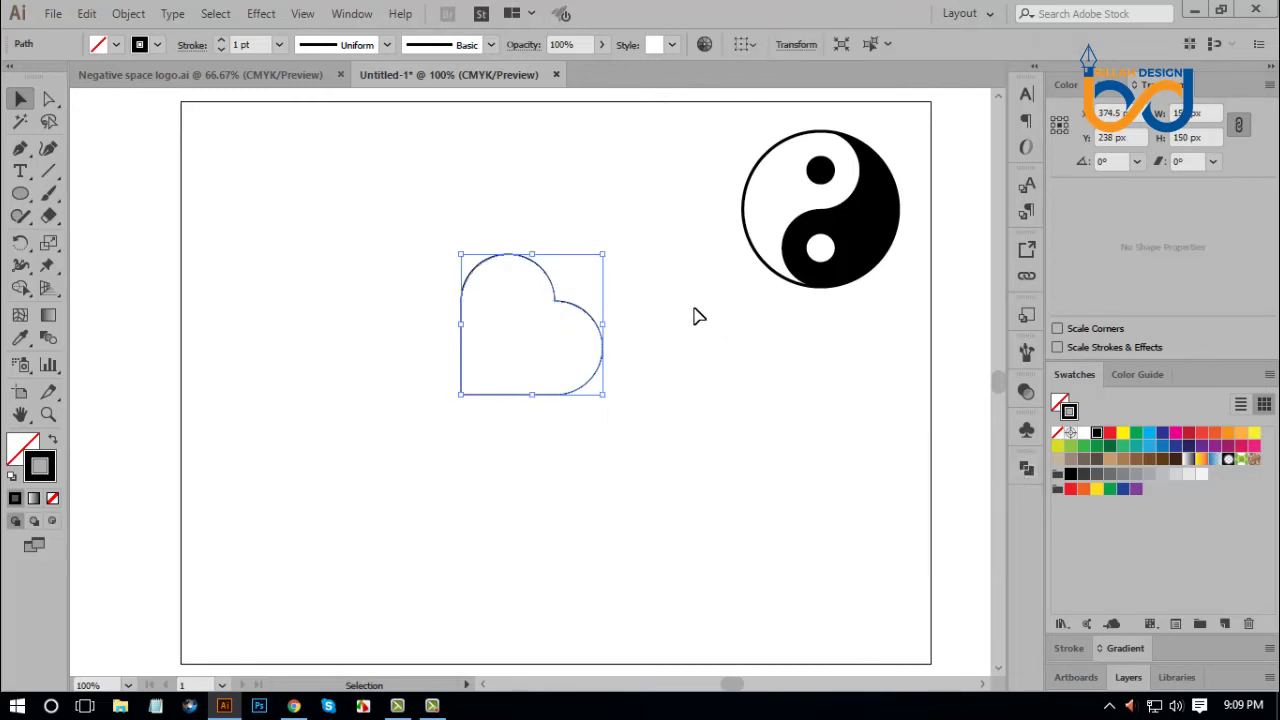
left_click_drag(607, 250, 558, 216)
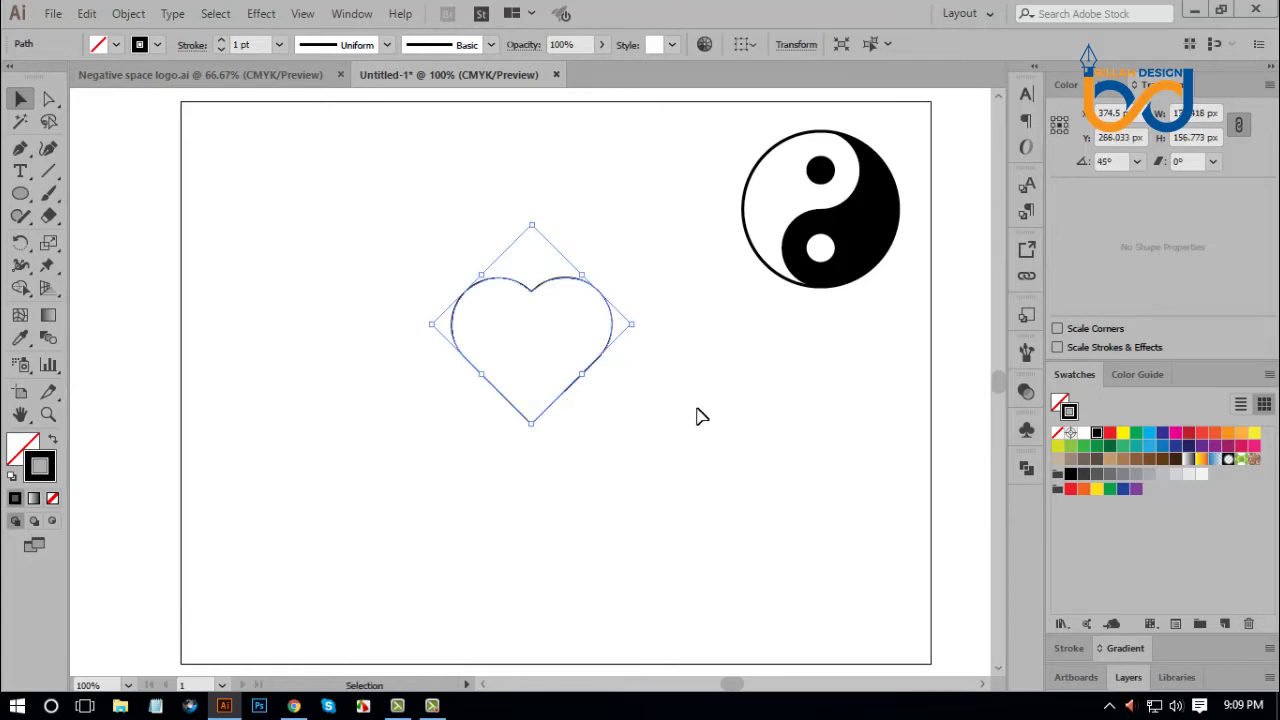
left_click(694, 414)
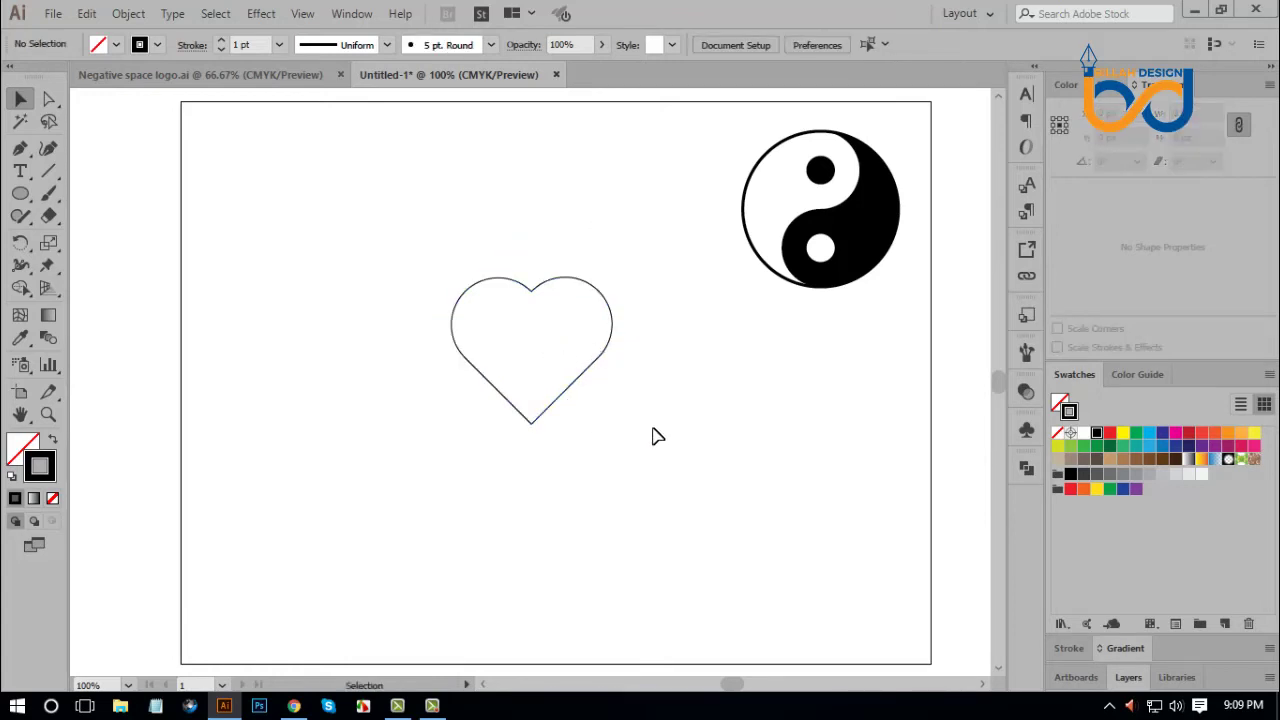
Draw a small circle left of the heart and pull its top anchor up.
left_click(20, 193)
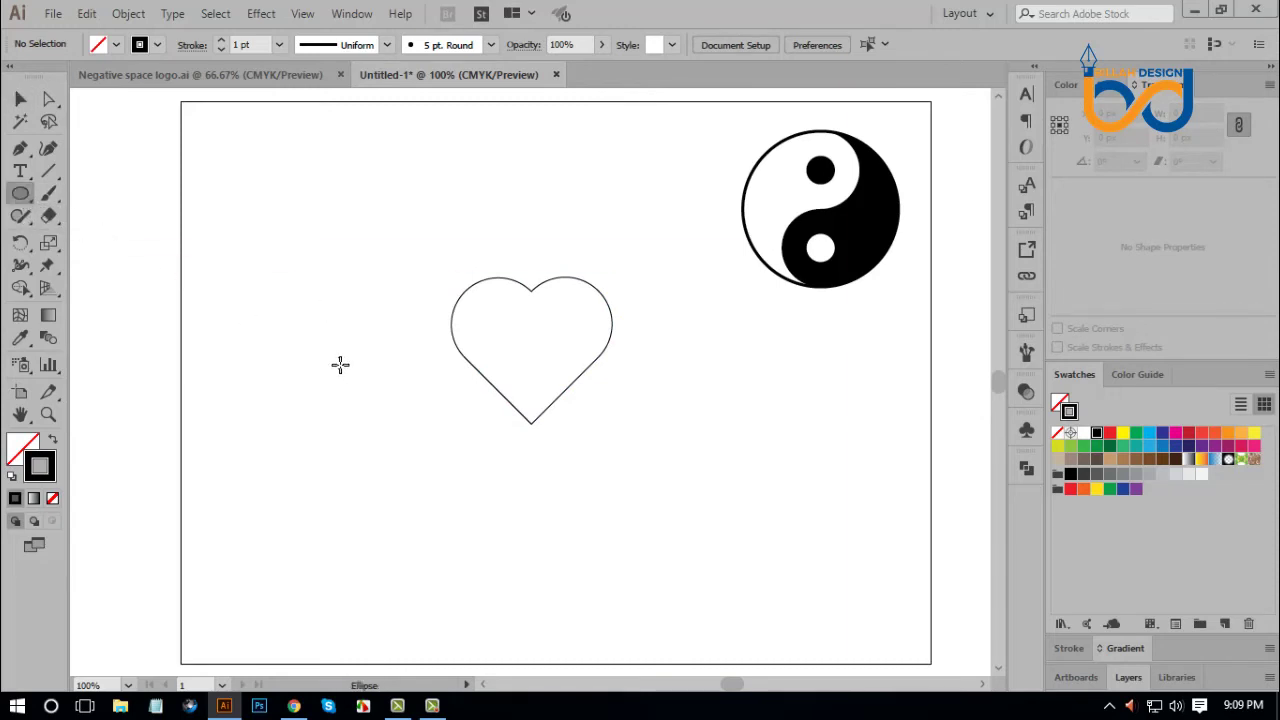
left_click_drag(346, 344, 383, 382)
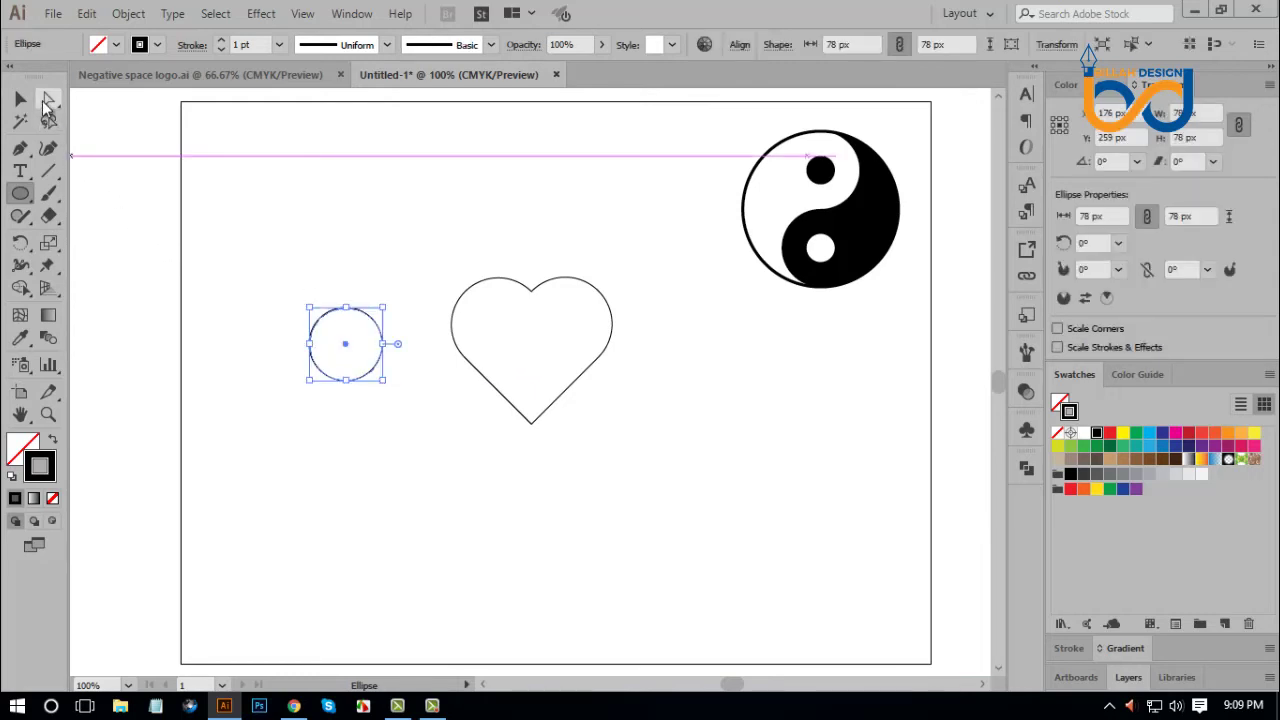
left_click(47, 101)
left_click(310, 268)
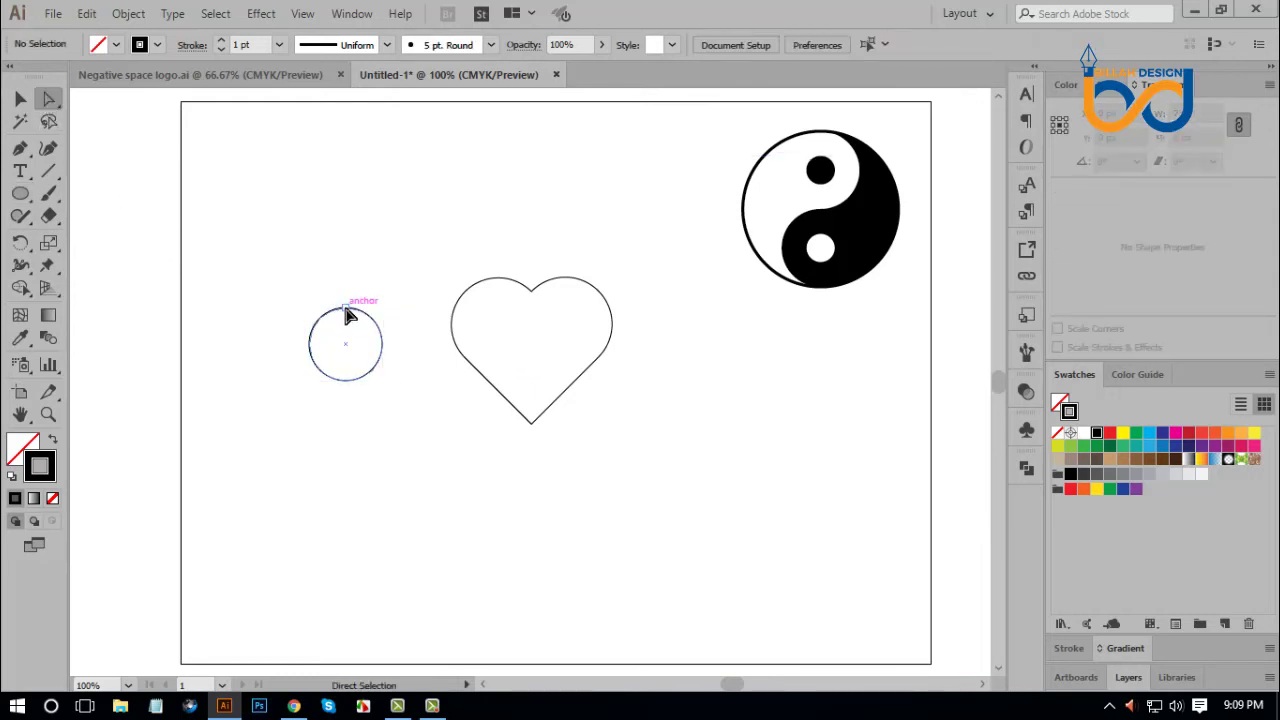
left_click(346, 310)
left_click_drag(347, 311, 352, 285)
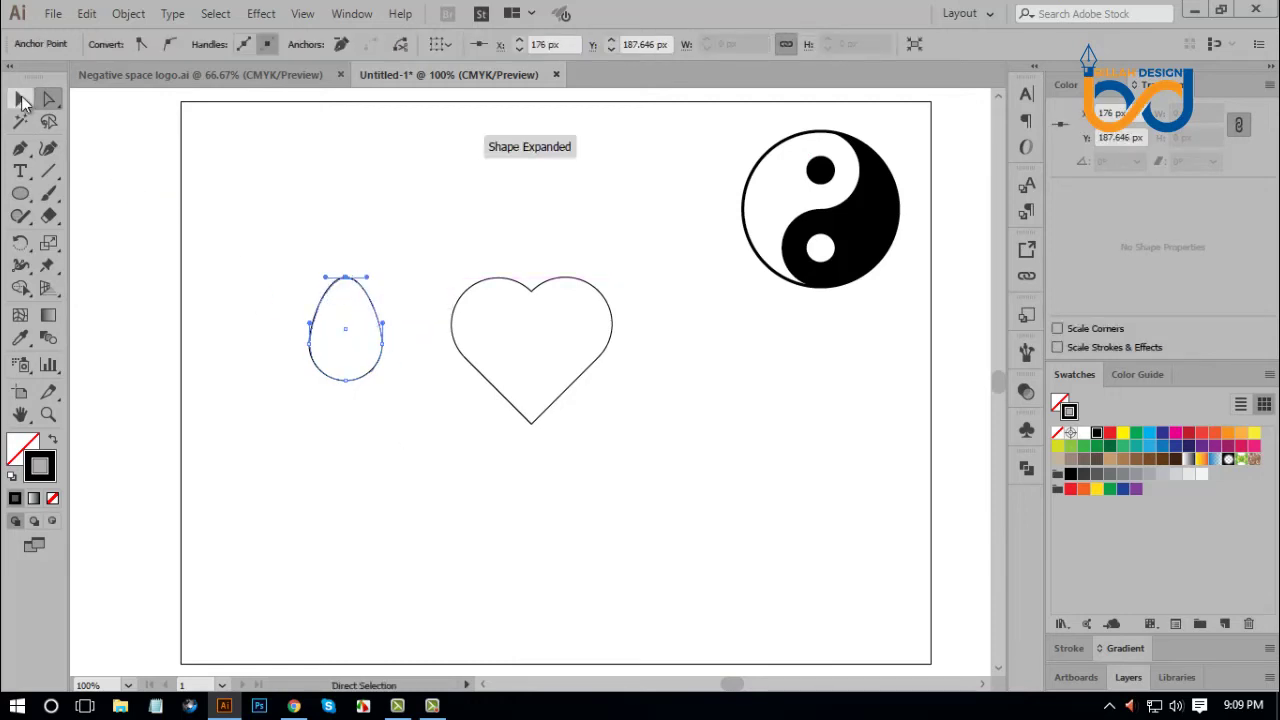
Convert the top anchor into a sharp corner to form the teardrop tip.
left_click(23, 151)
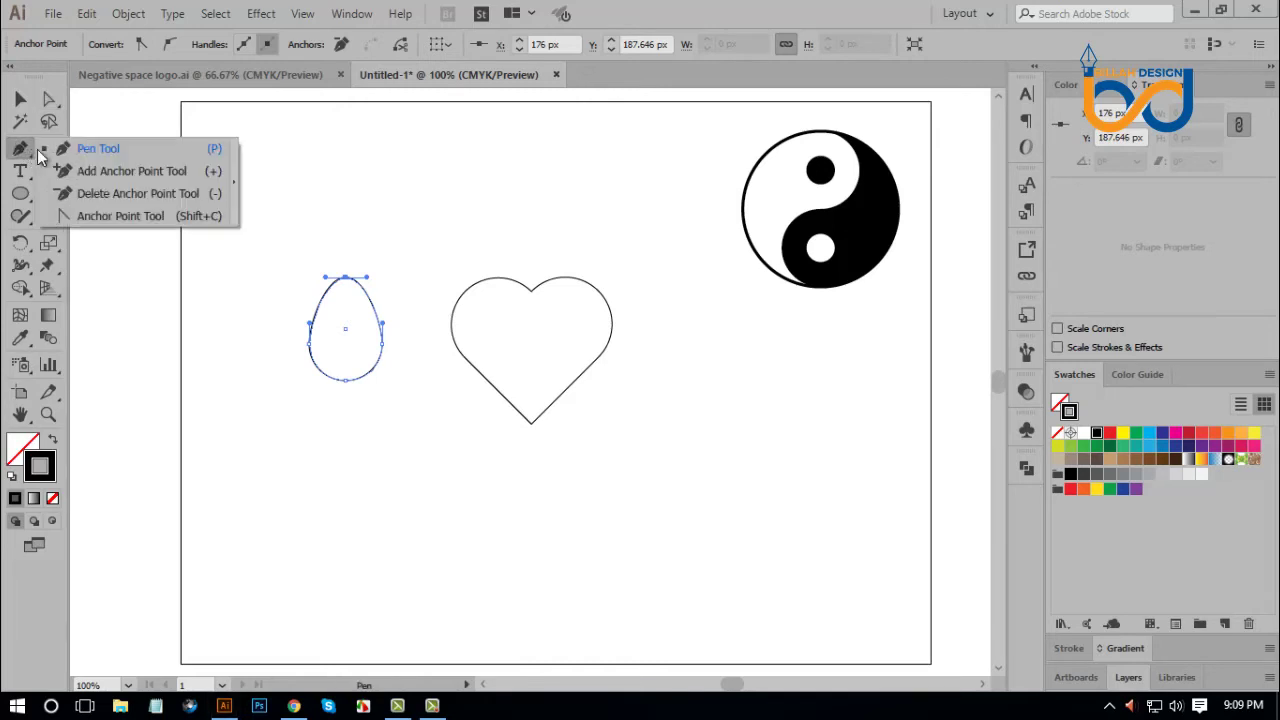
left_click(158, 224)
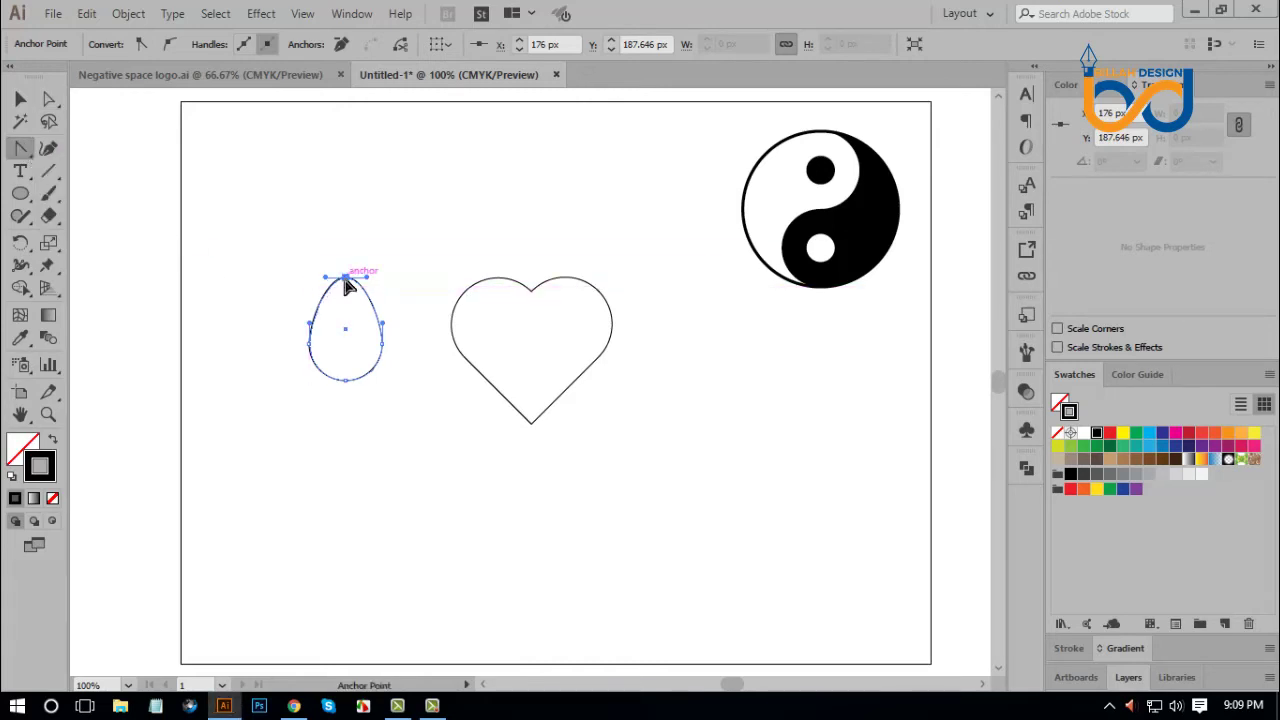
left_click(345, 279)
left_click(48, 99)
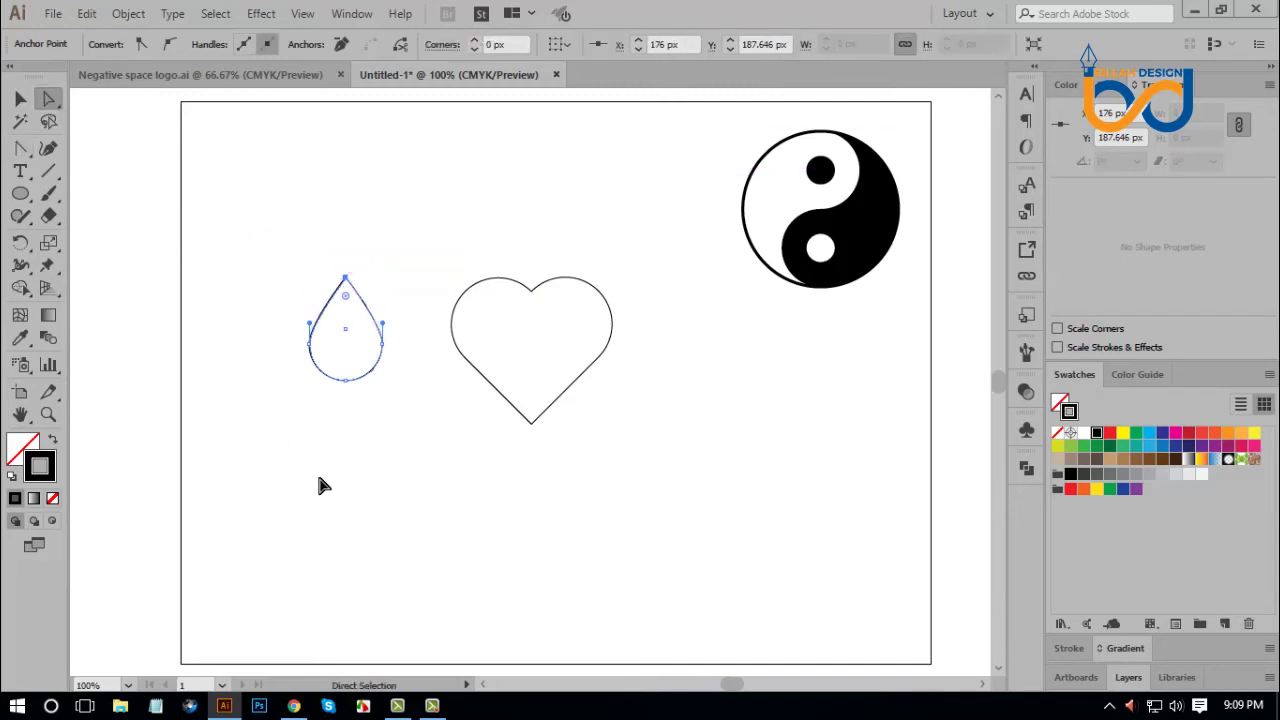
left_click(320, 480)
Duplicate the teardrop with an Alt-drag so a copy sits beside the original.
left_click_drag(435, 467, 471, 470)
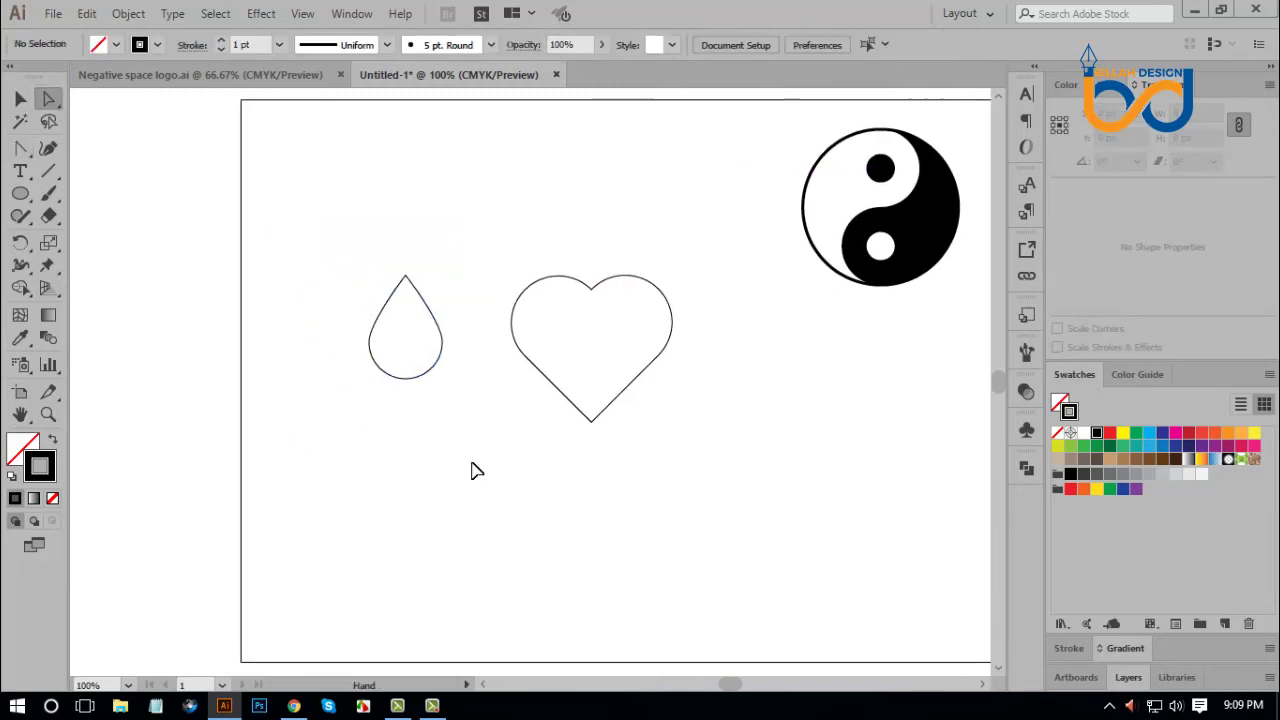
key("ctrl+plus")
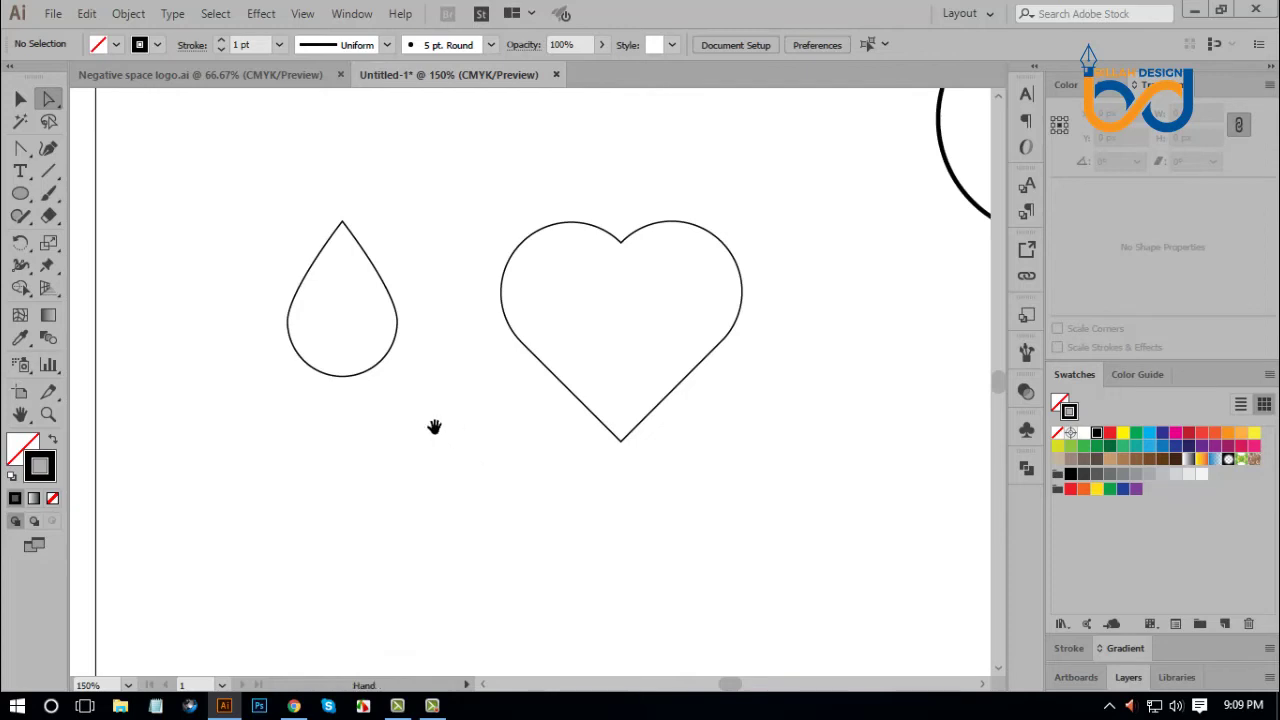
left_click_drag(434, 427, 502, 455)
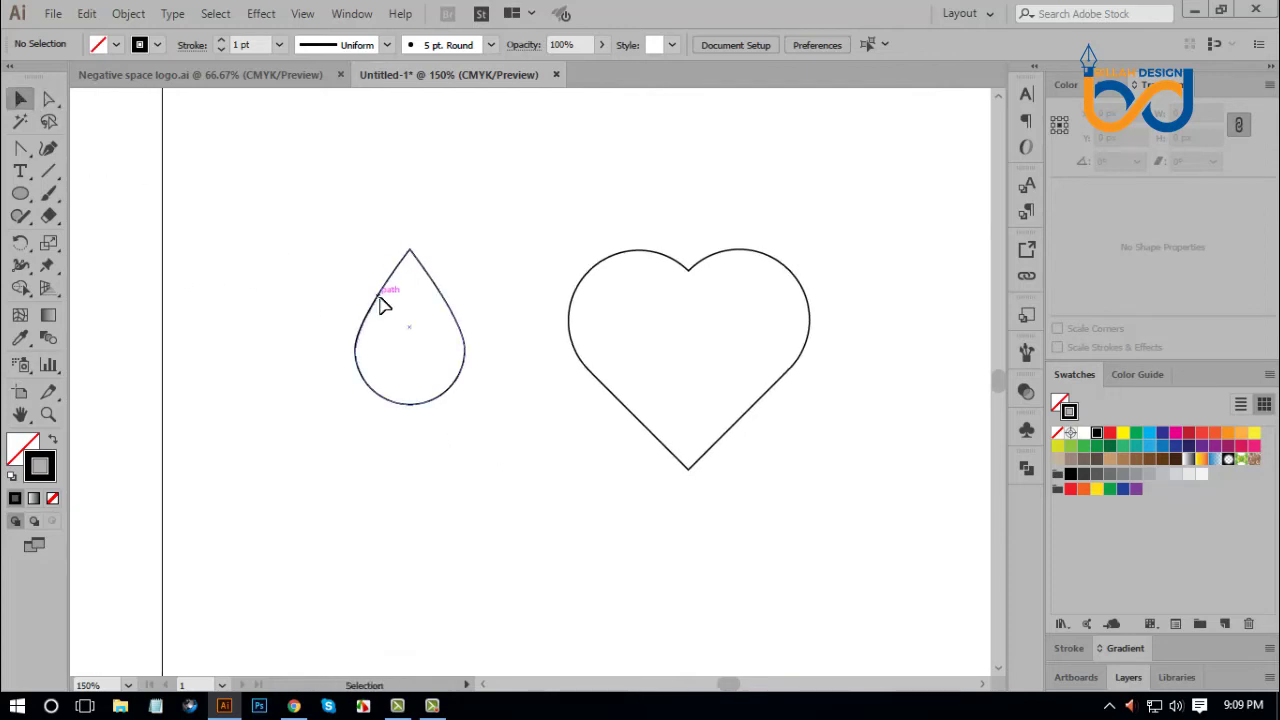
left_click_drag(366, 229, 474, 290)
left_click_drag(405, 262, 263, 200)
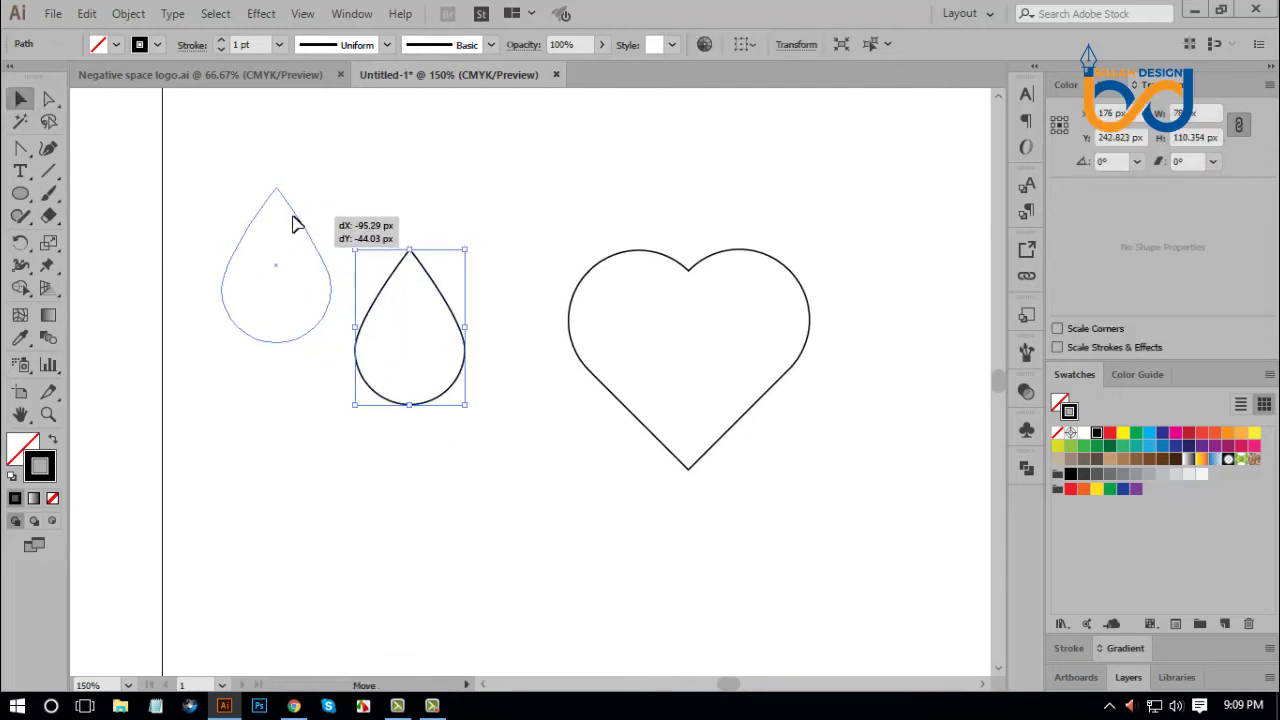
left_click(155, 183)
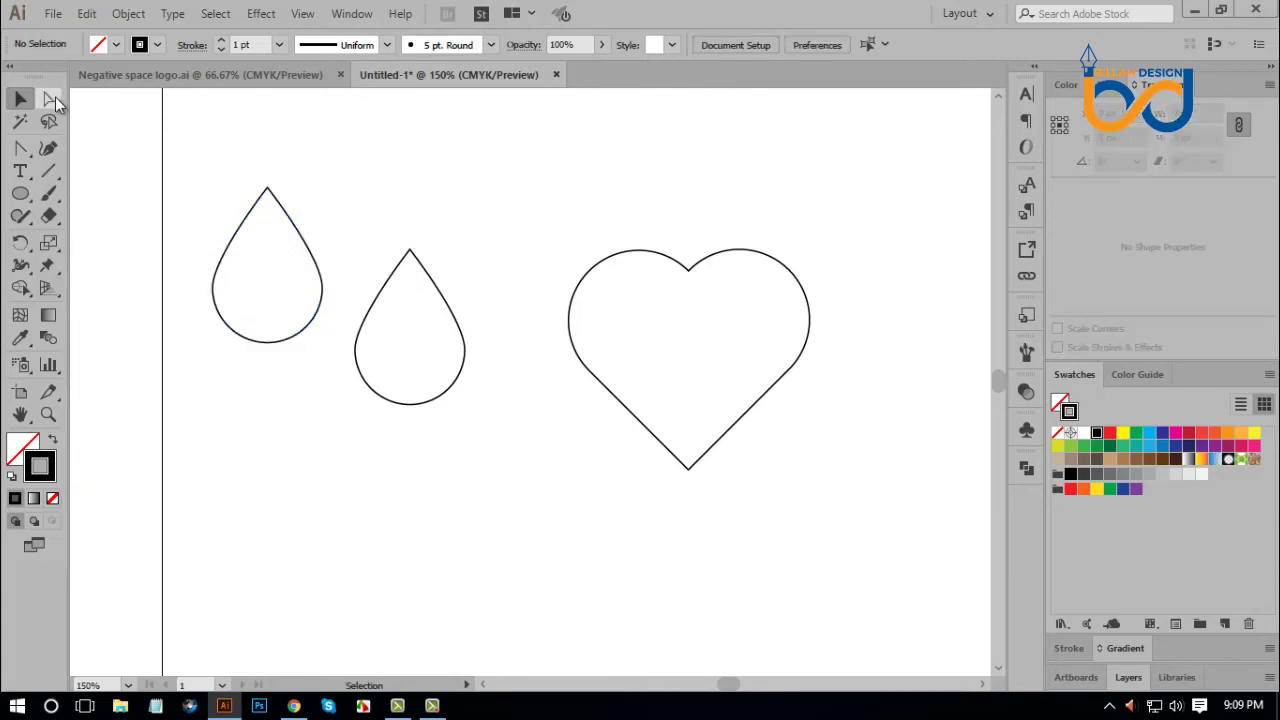
Raise the duplicate teardrop's top anchor slightly to lengthen its tip.
left_click(55, 97)
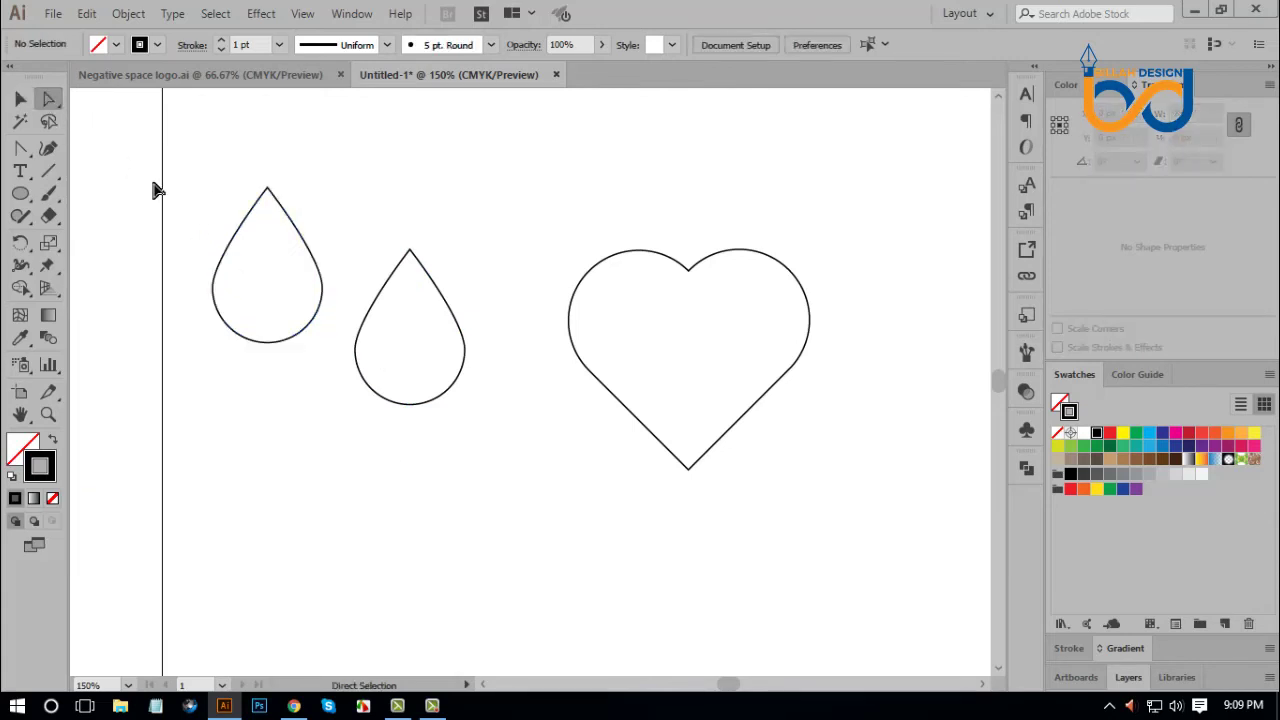
mouse_move(480, 290)
left_mouse_down()
mouse_move(423, 322)
mouse_move(468, 316)
left_mouse_up()
left_click(525, 410)
left_click(410, 250)
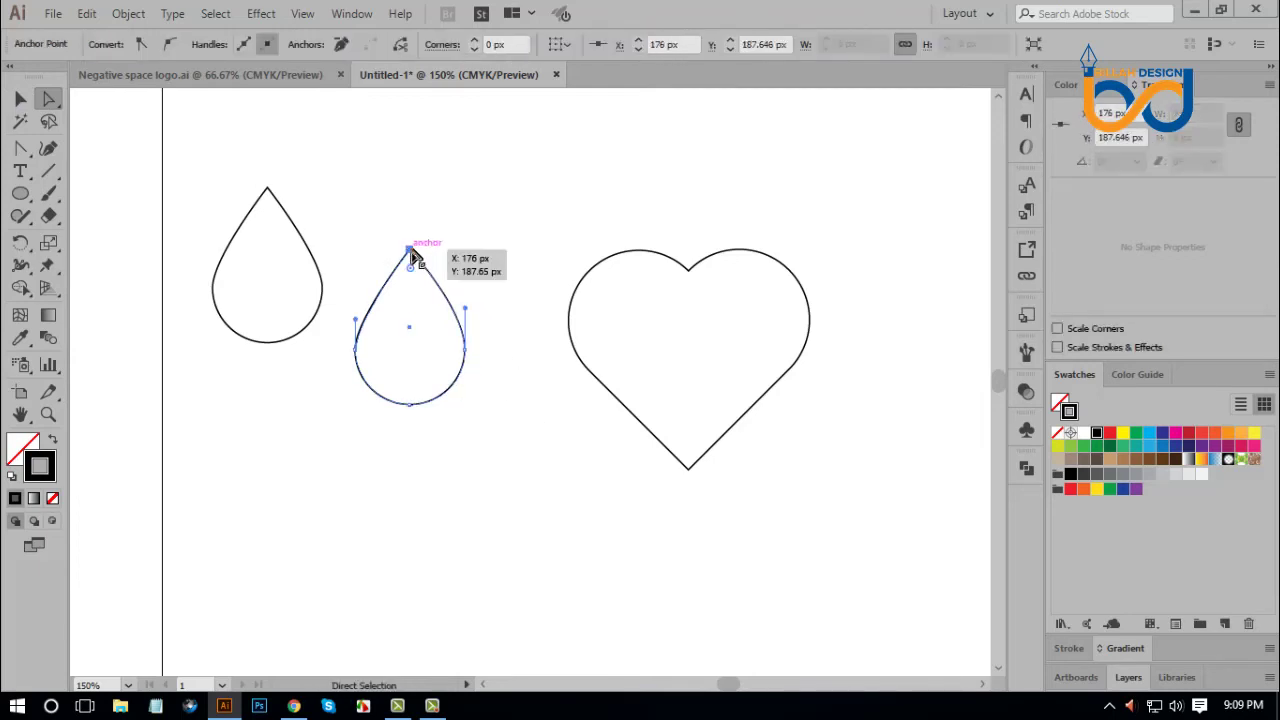
left_click_drag(410, 250, 410, 242)
left_click(514, 436)
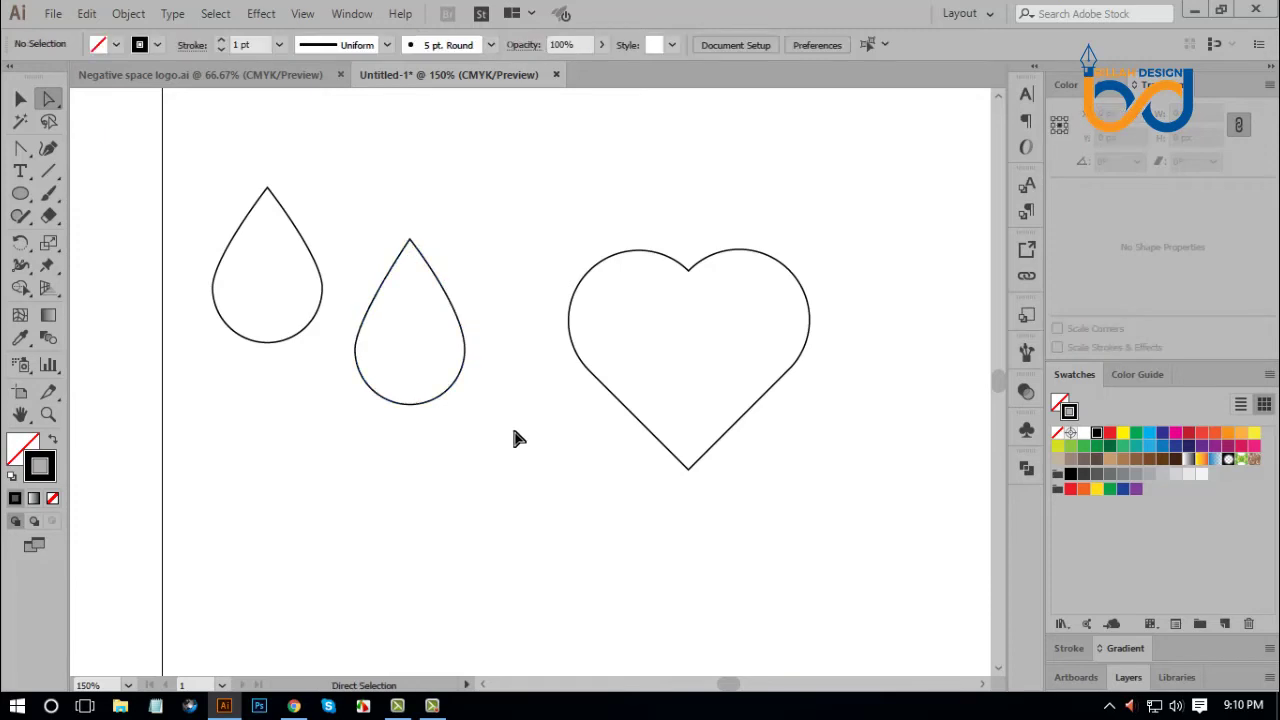
Bend the drop's right side inward just below the tip with the Anchor Point tool.
left_click_drag(514, 436, 537, 440)
key("ctrl+equal")
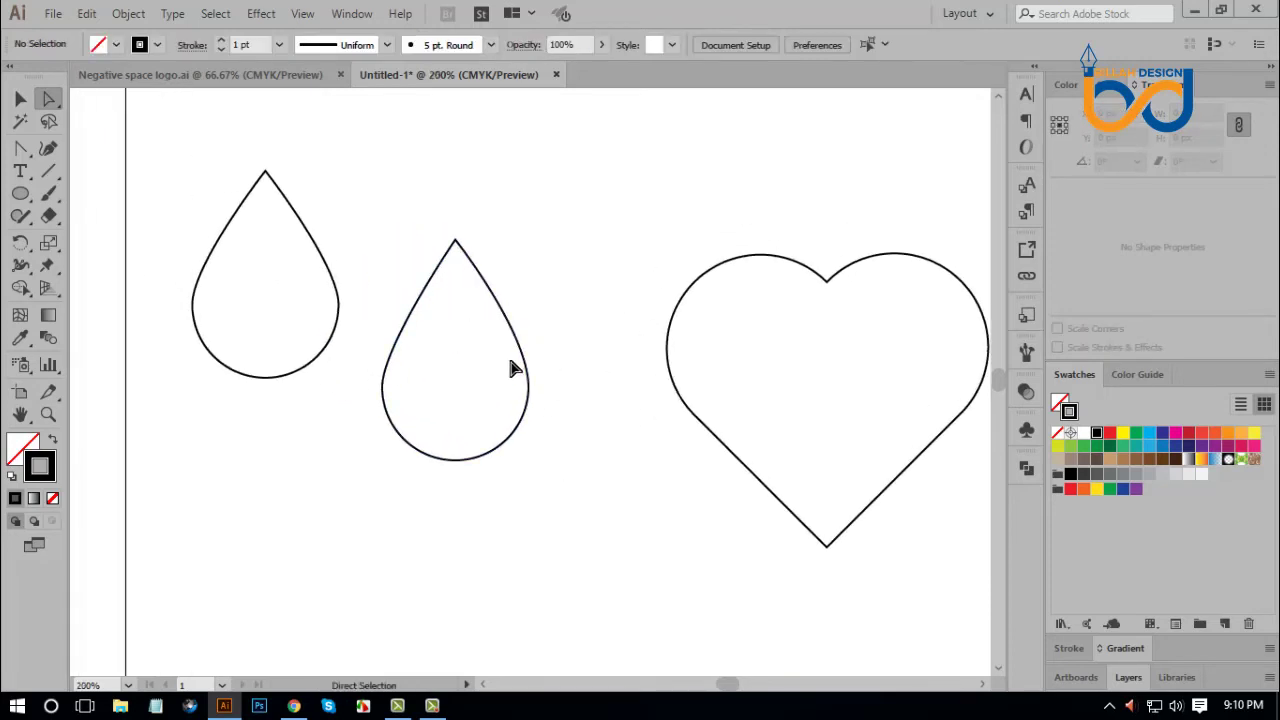
left_click(22, 150)
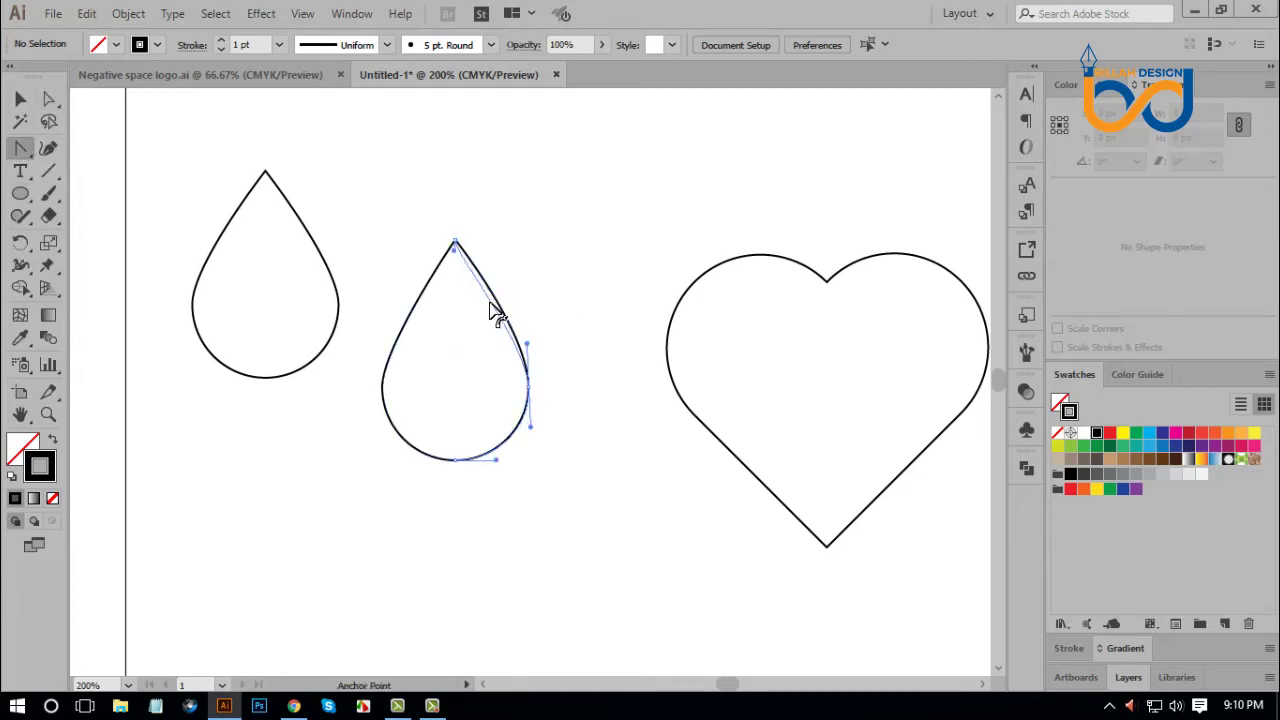
left_click_drag(493, 305, 491, 308)
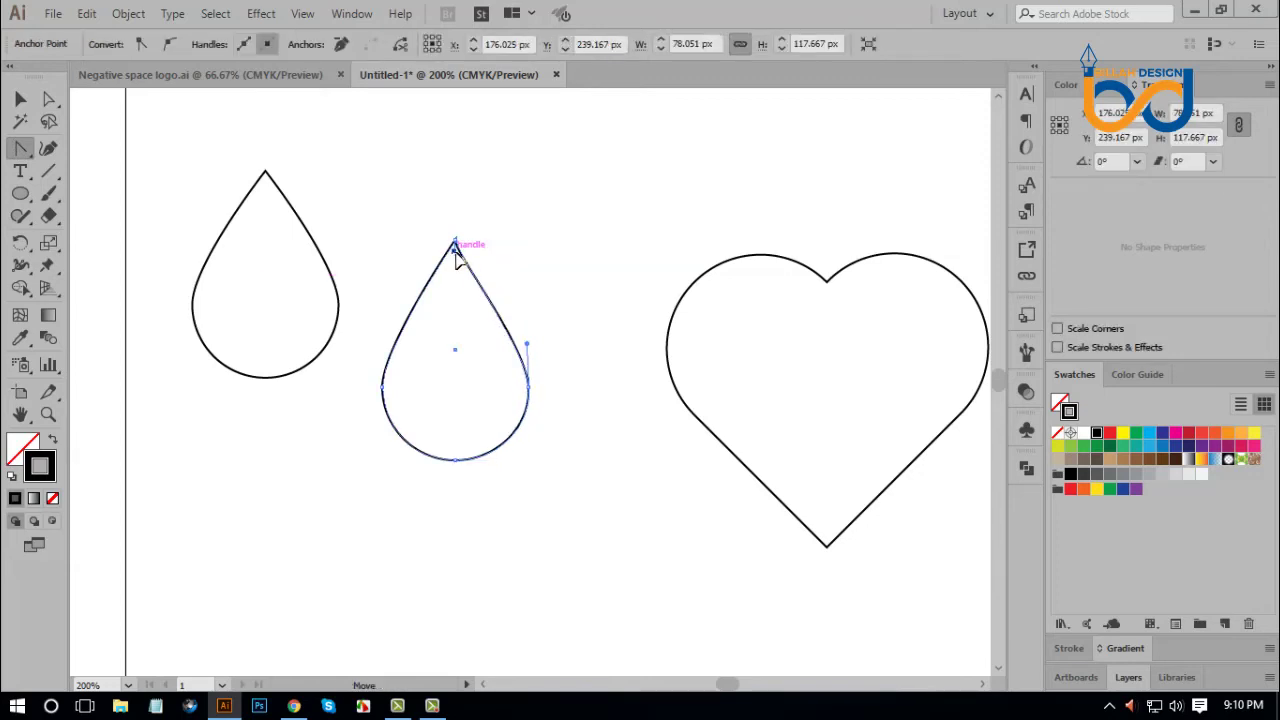
left_click_drag(456, 247, 462, 303)
left_click(50, 100)
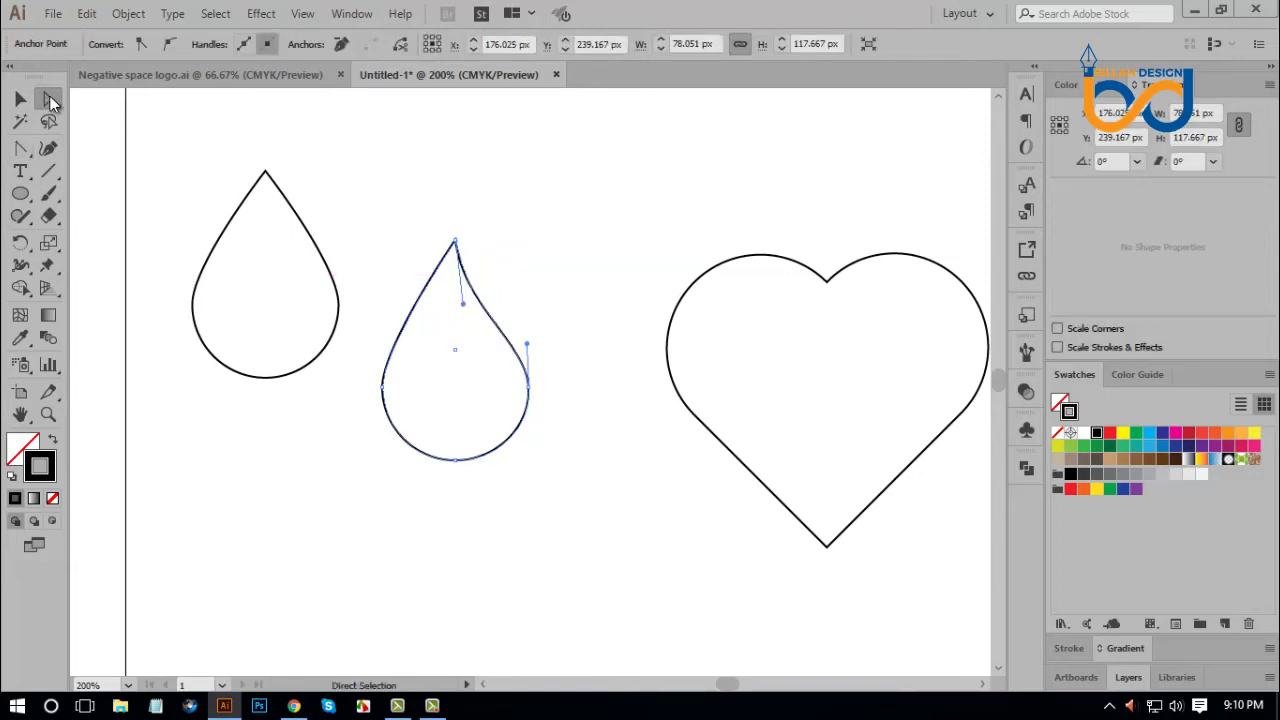
Adjust the right anchor's handles to refine the drop's right curve near the tip.
left_click_drag(527, 344, 532, 342)
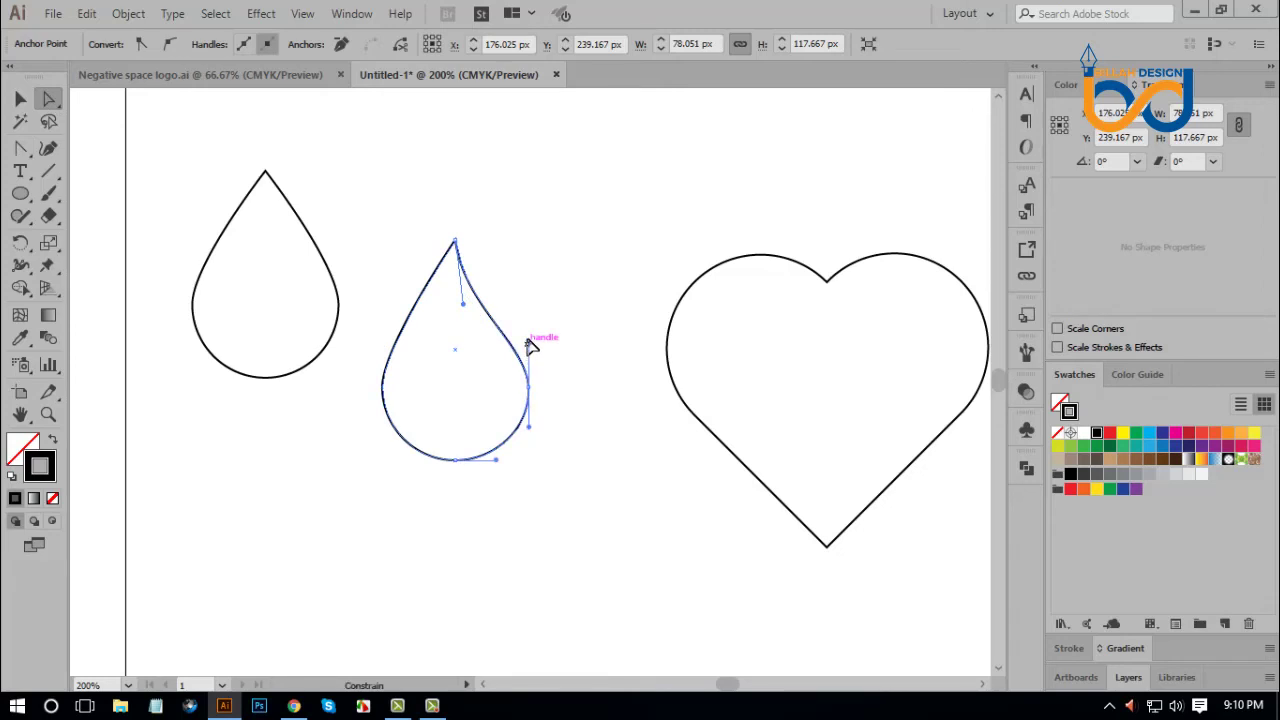
left_click(532, 345)
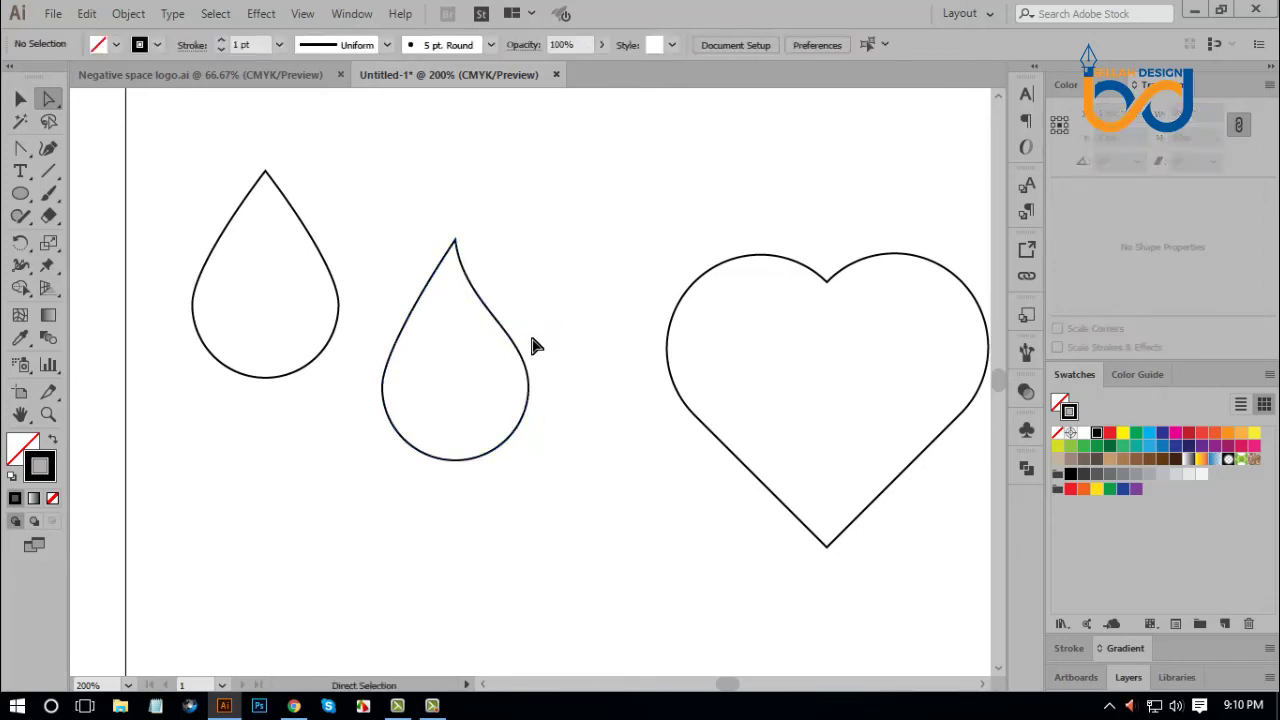
left_click(527, 360)
left_click(571, 437)
left_click(486, 305)
left_click_drag(465, 310, 481, 337)
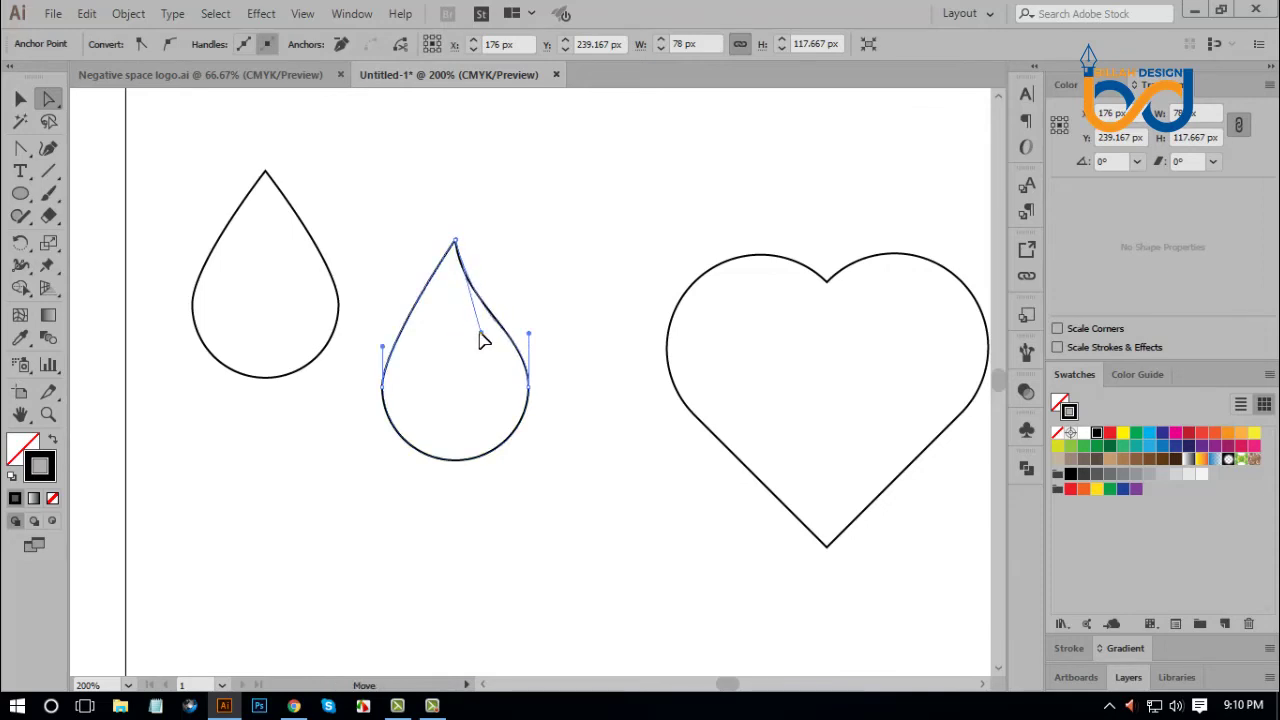
left_click(613, 465)
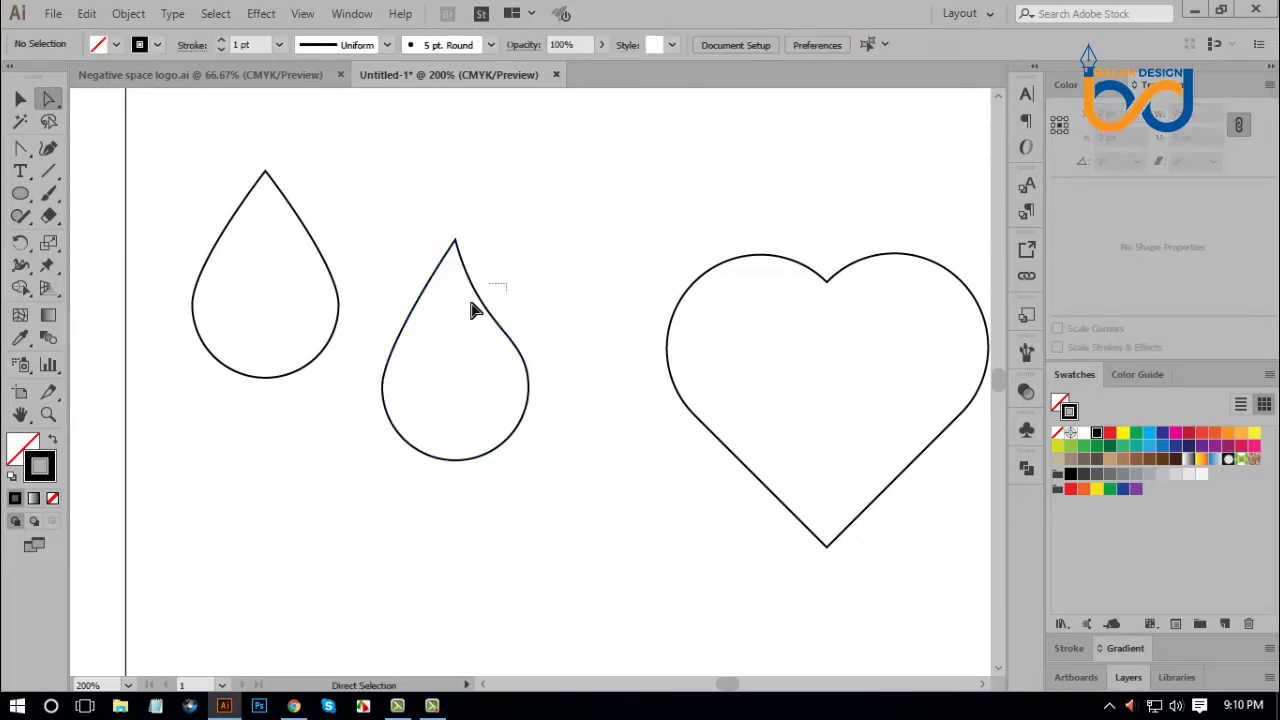
Delete the drop's left anchor, leaving only its right half-curve.
left_click_drag(474, 310, 484, 321)
left_click(600, 471)
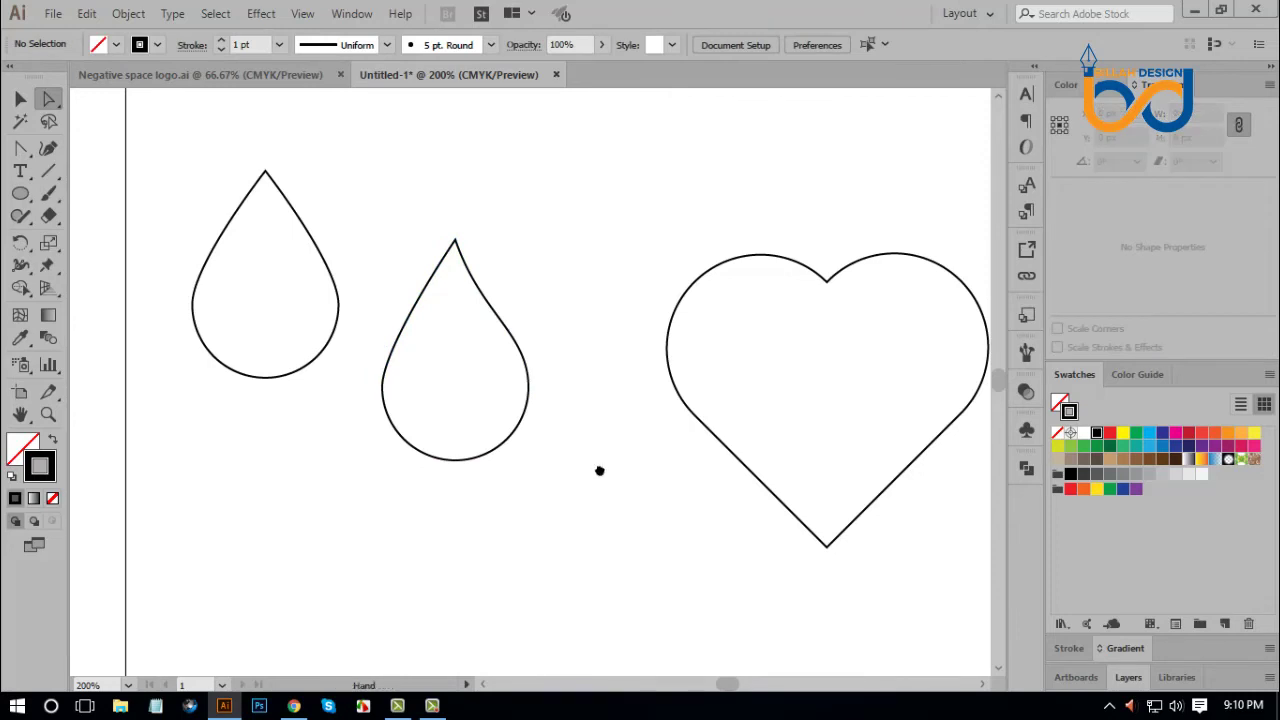
left_click(484, 453)
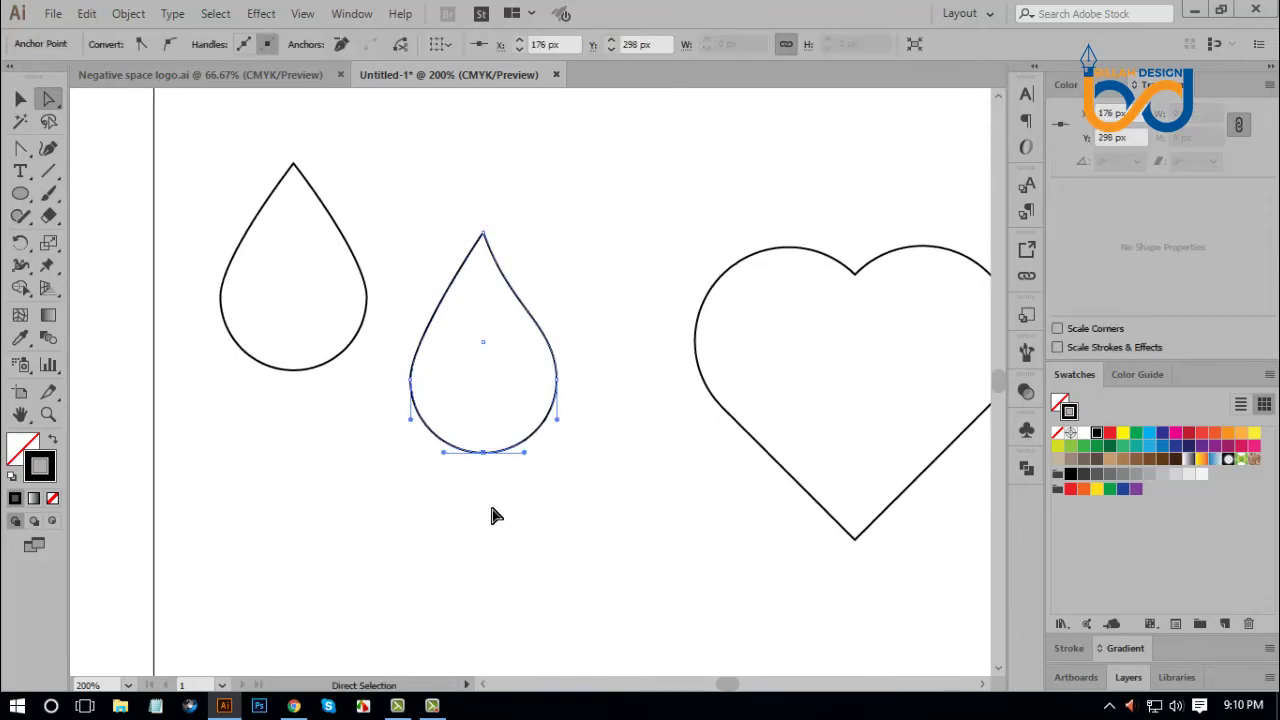
left_click(491, 514)
left_click(410, 378)
left_click(403, 440)
left_click_drag(395, 365, 449, 412)
key("Delete")
left_click(614, 506)
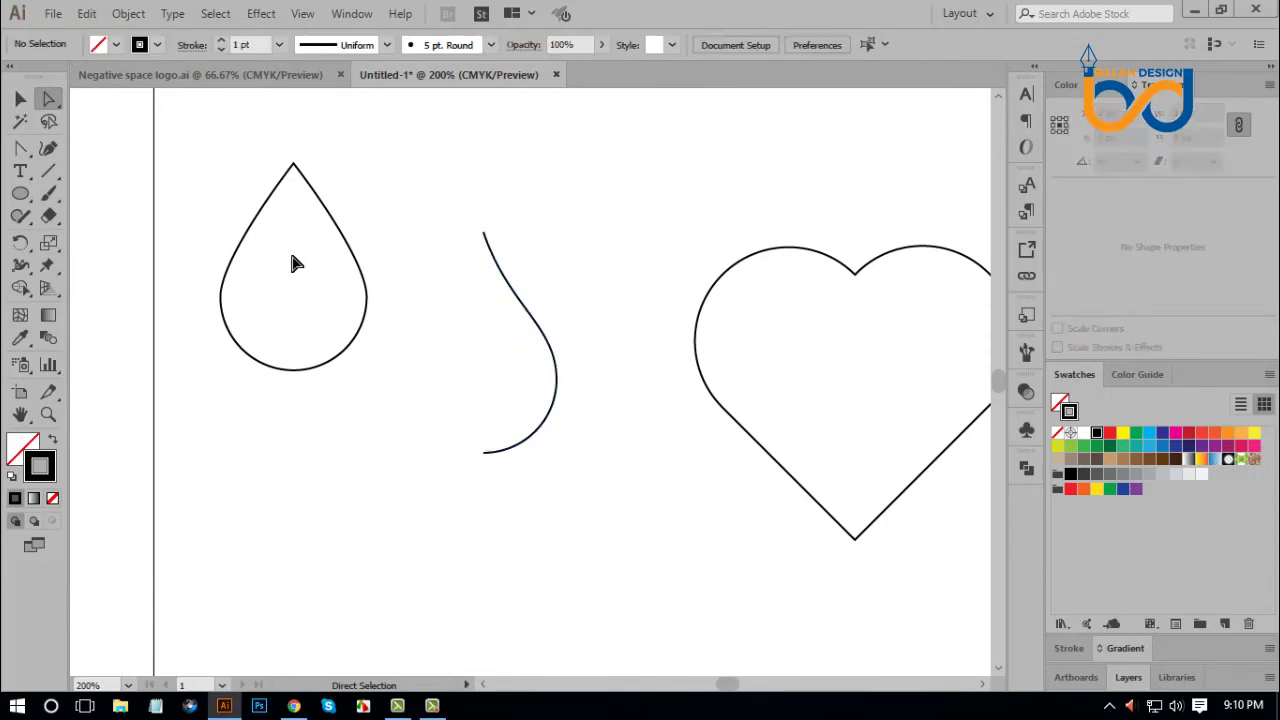
Reflect a copy of the half-curve vertically about its bottom point.
left_click(20, 98)
left_click_drag(455, 305, 590, 410)
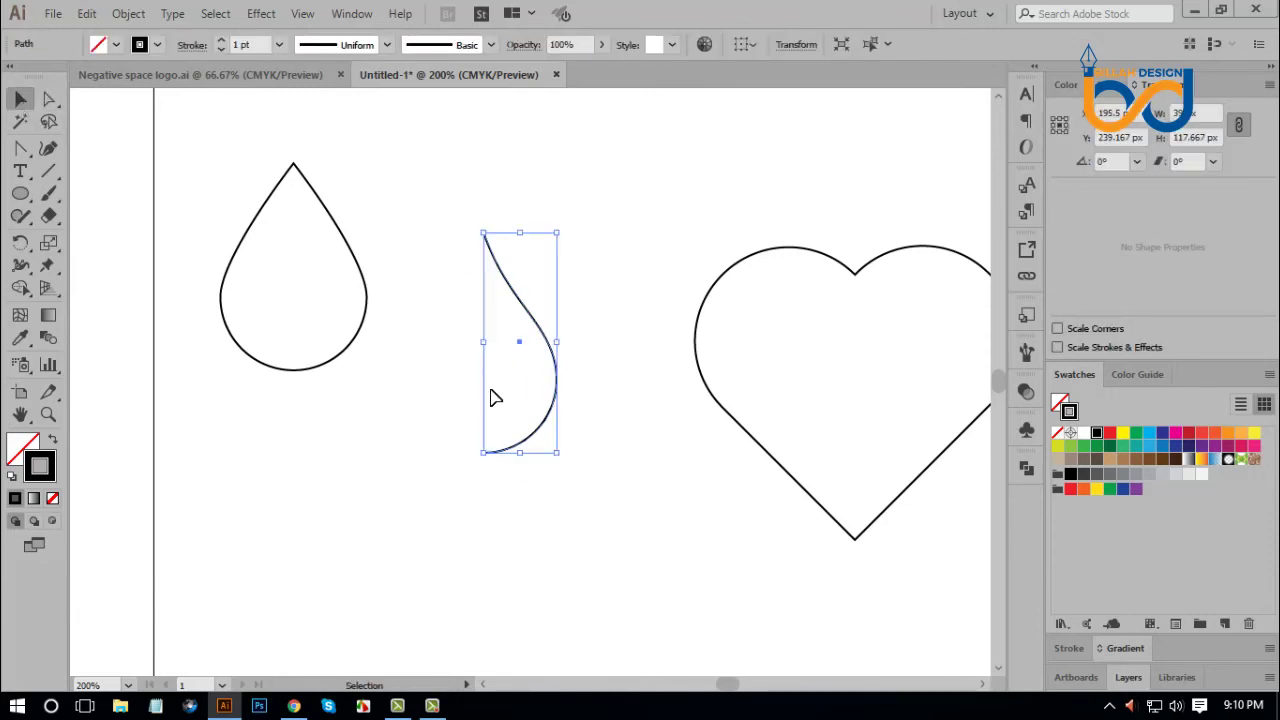
mouse_move(20, 243)
left_mouse_down()
mouse_move(82, 280)
mouse_move(100, 265)
left_mouse_up()
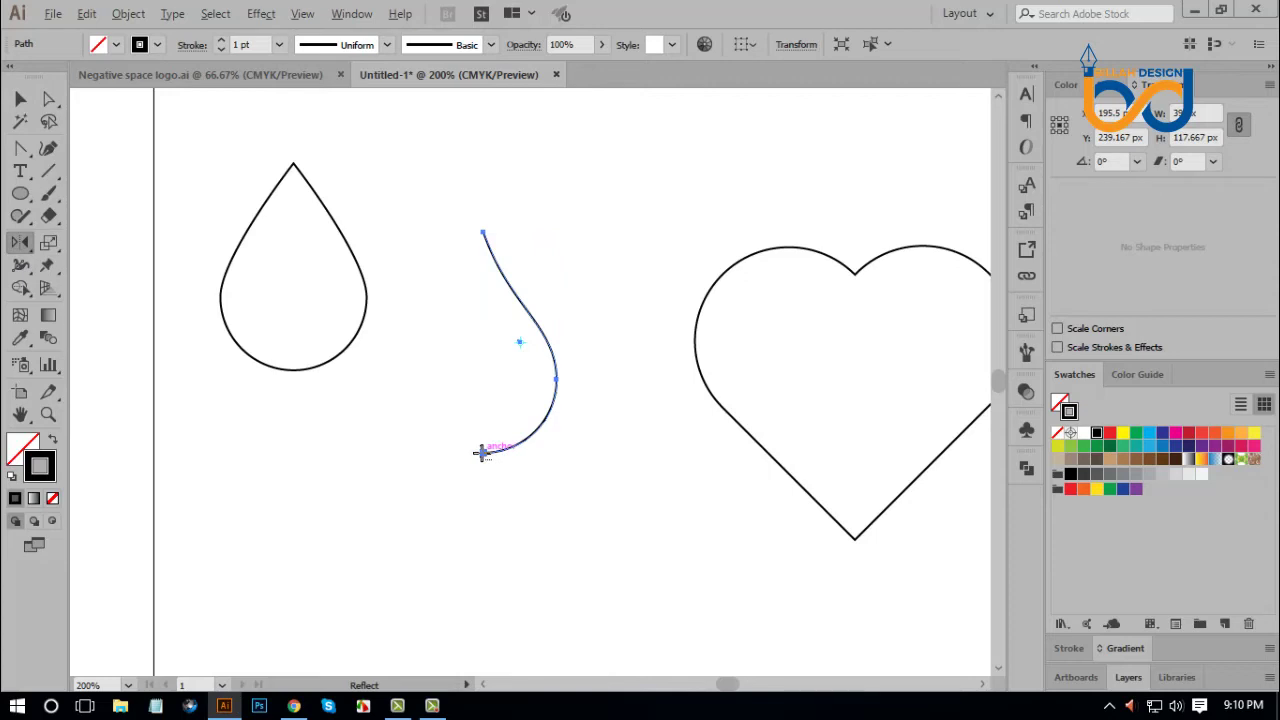
left_click(481, 453, "alt")
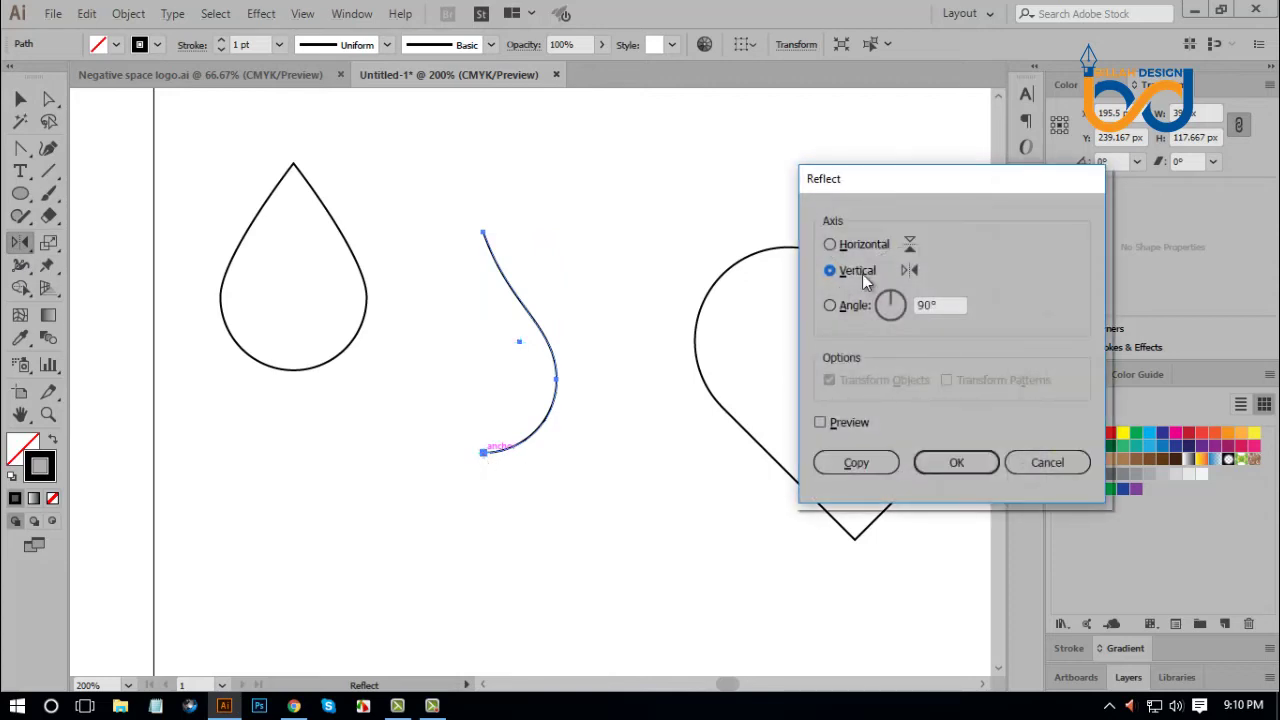
left_click(880, 463)
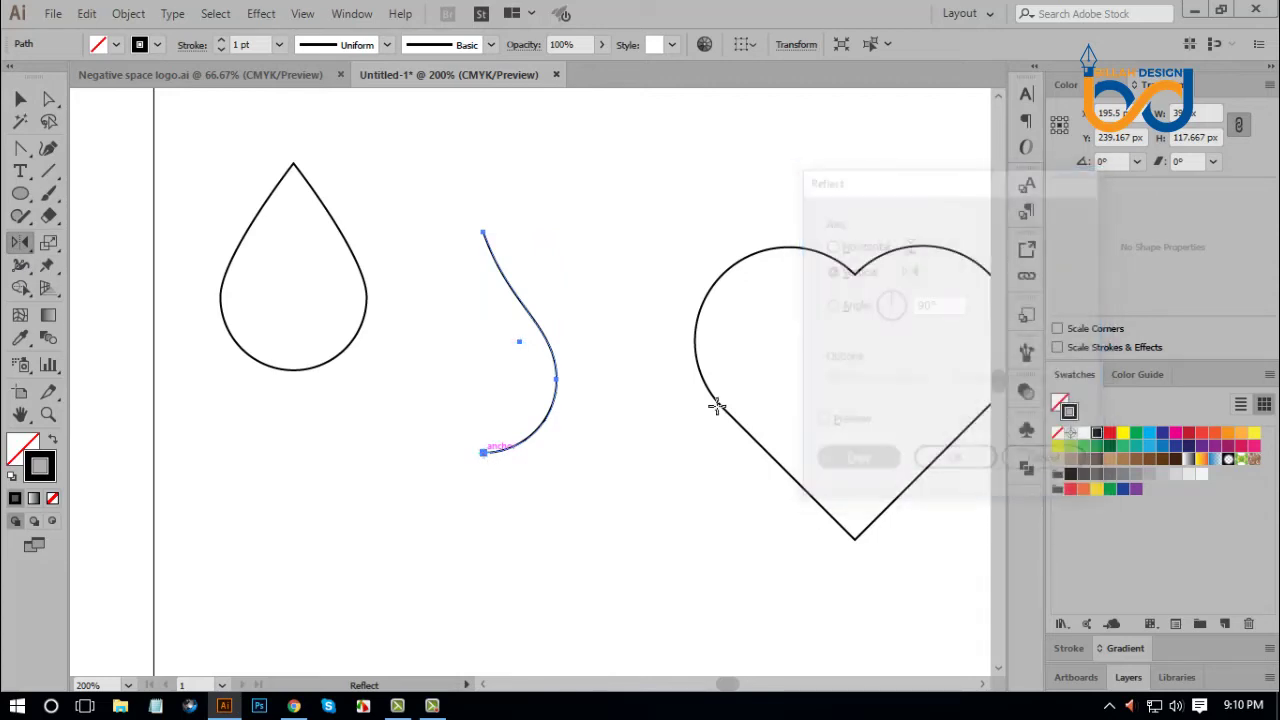
Unite both halves into a single teardrop path with Pathfinder.
left_click(48, 98)
left_click(505, 529)
left_click_drag(449, 523, 585, 366)
left_click(1026, 467)
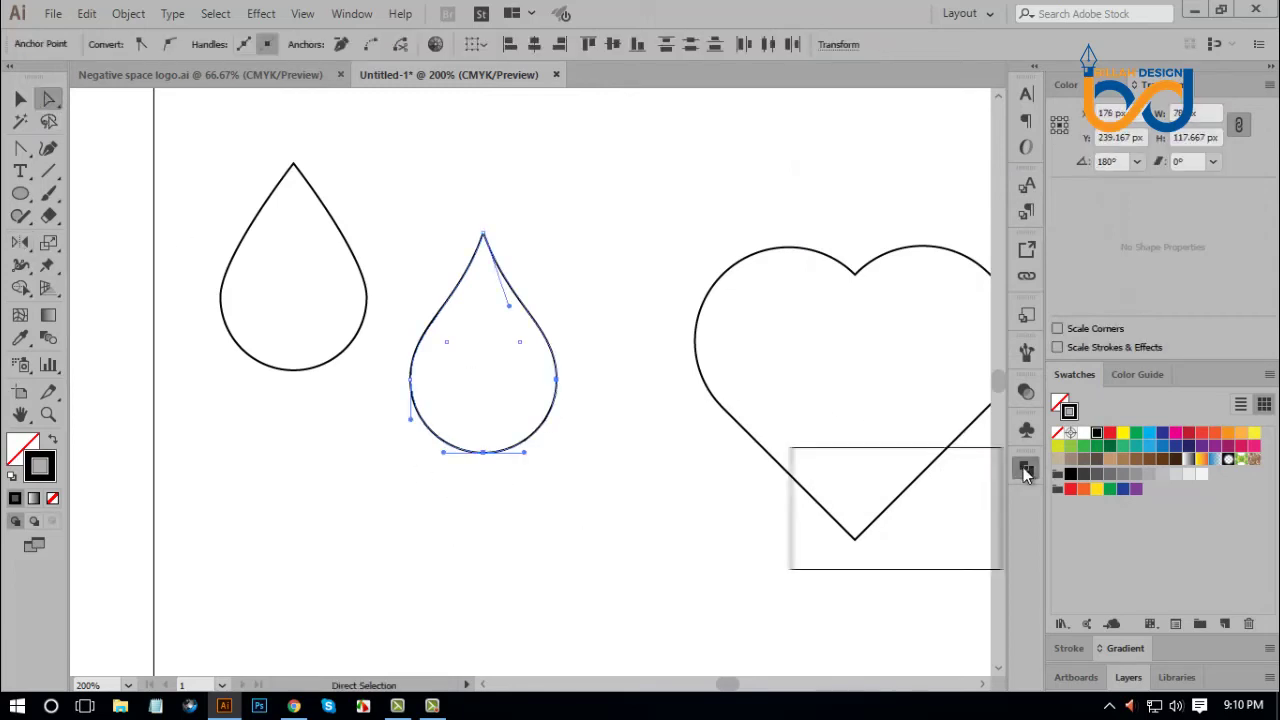
left_click(808, 508)
left_click(1026, 467)
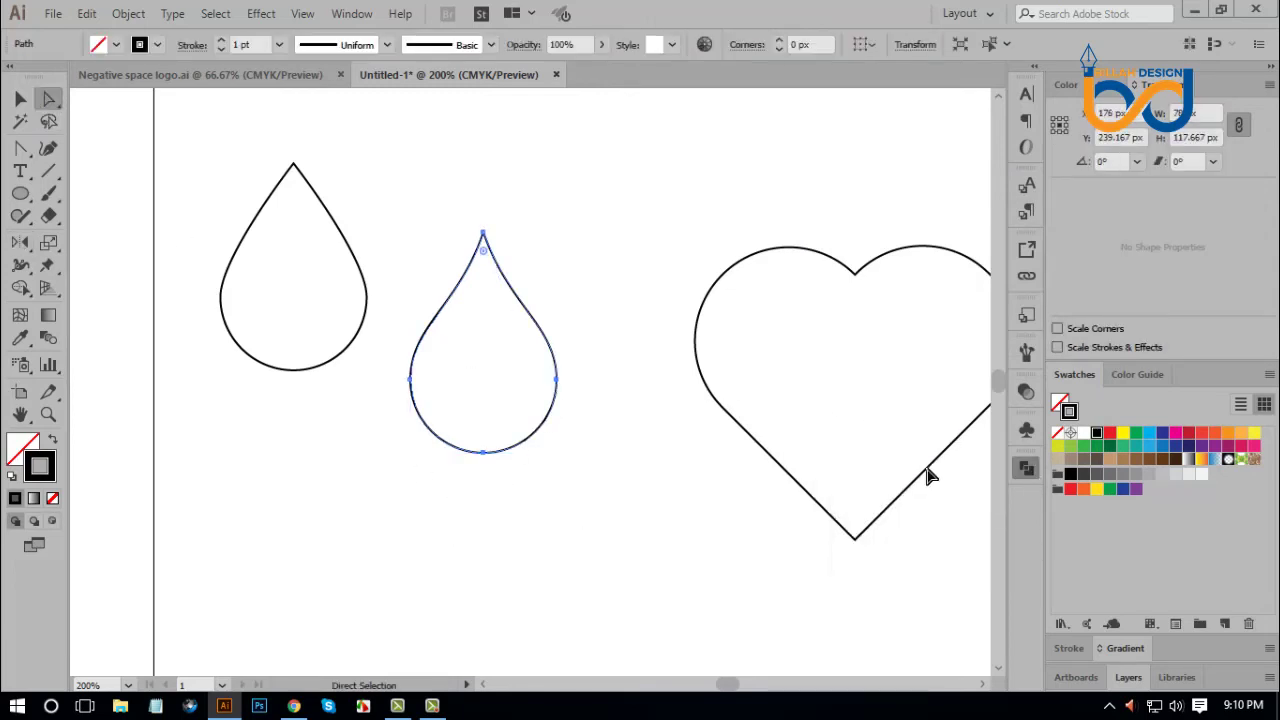
Fill the teardrop solid black with no stroke and move it inside the heart.
left_click(52, 440)
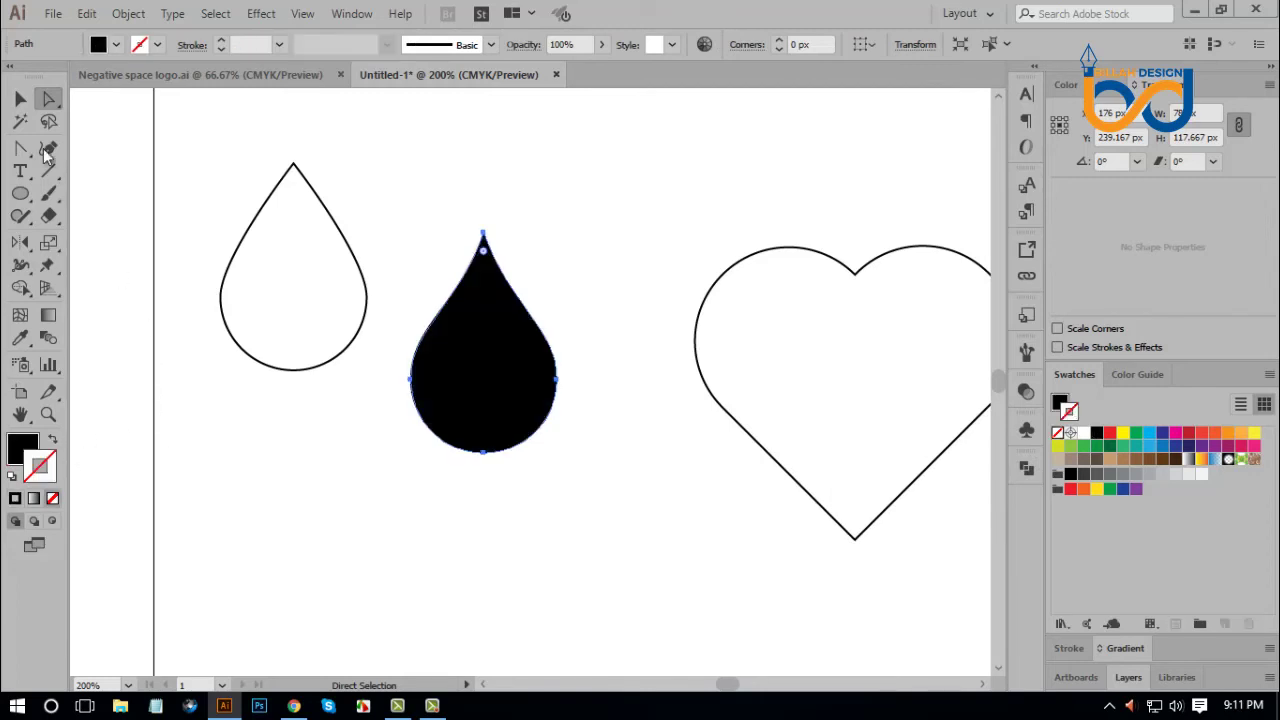
left_click(491, 529)
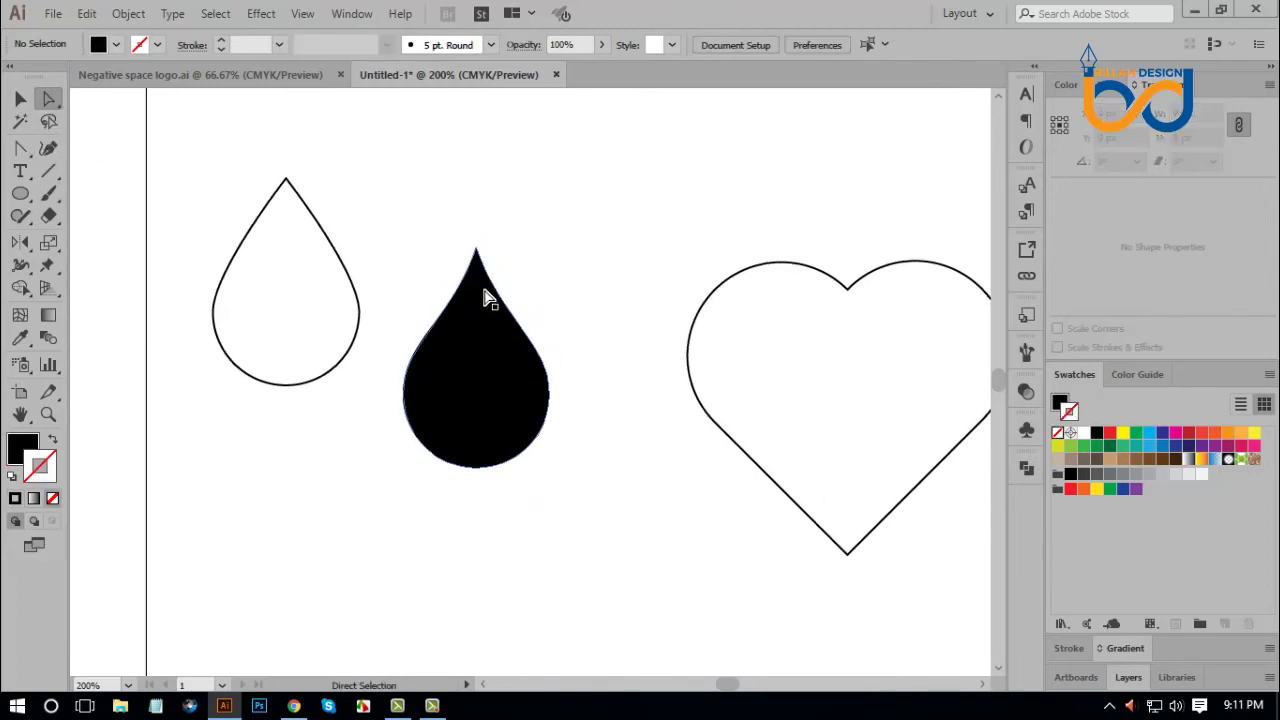
left_click(474, 250)
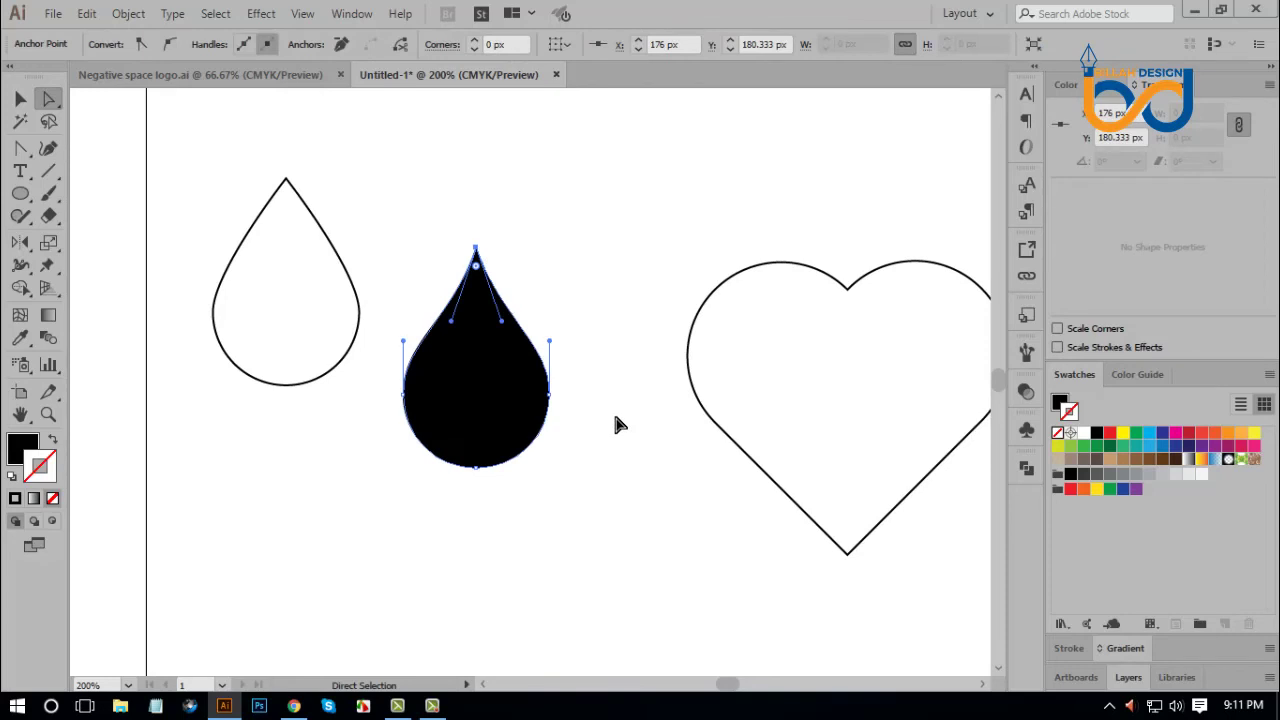
left_click(640, 480)
left_click(20, 98)
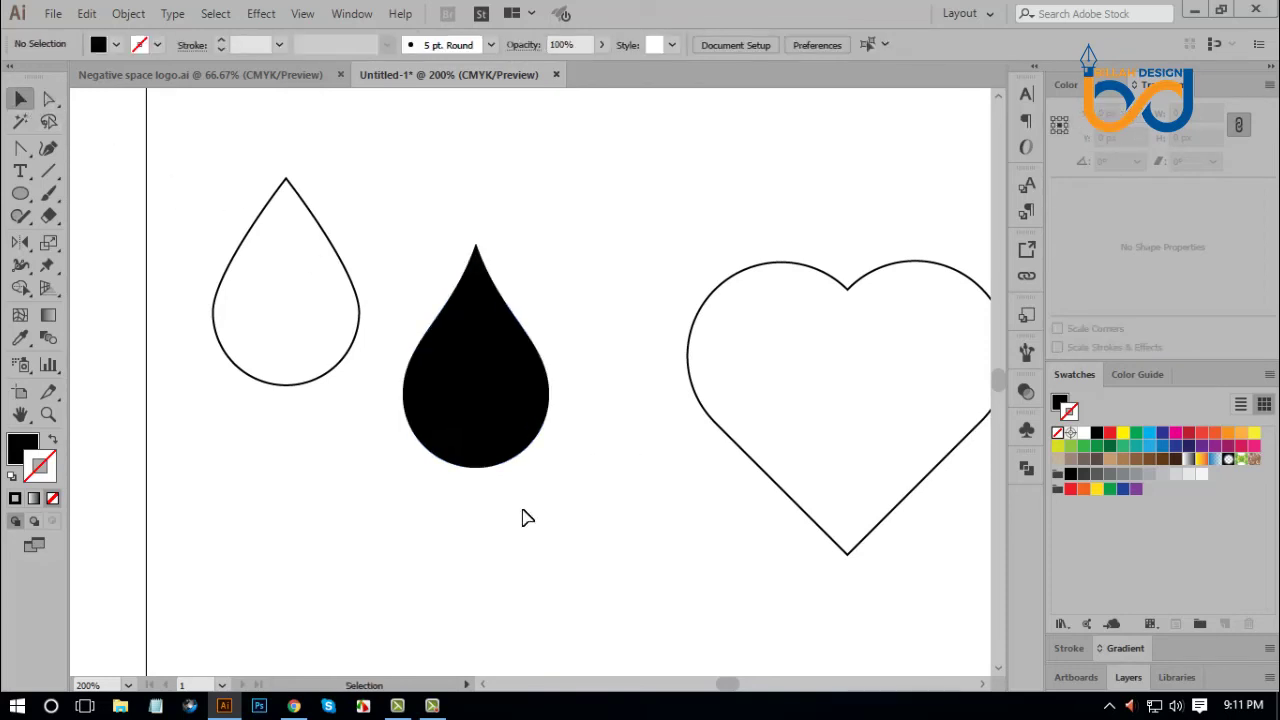
left_click_drag(660, 520, 466, 489)
left_click_drag(276, 370, 654, 407)
Align the drop to the heart and shrink it to about 58 × 89 px.
left_click_drag(698, 170, 617, 348)
left_click(683, 248)
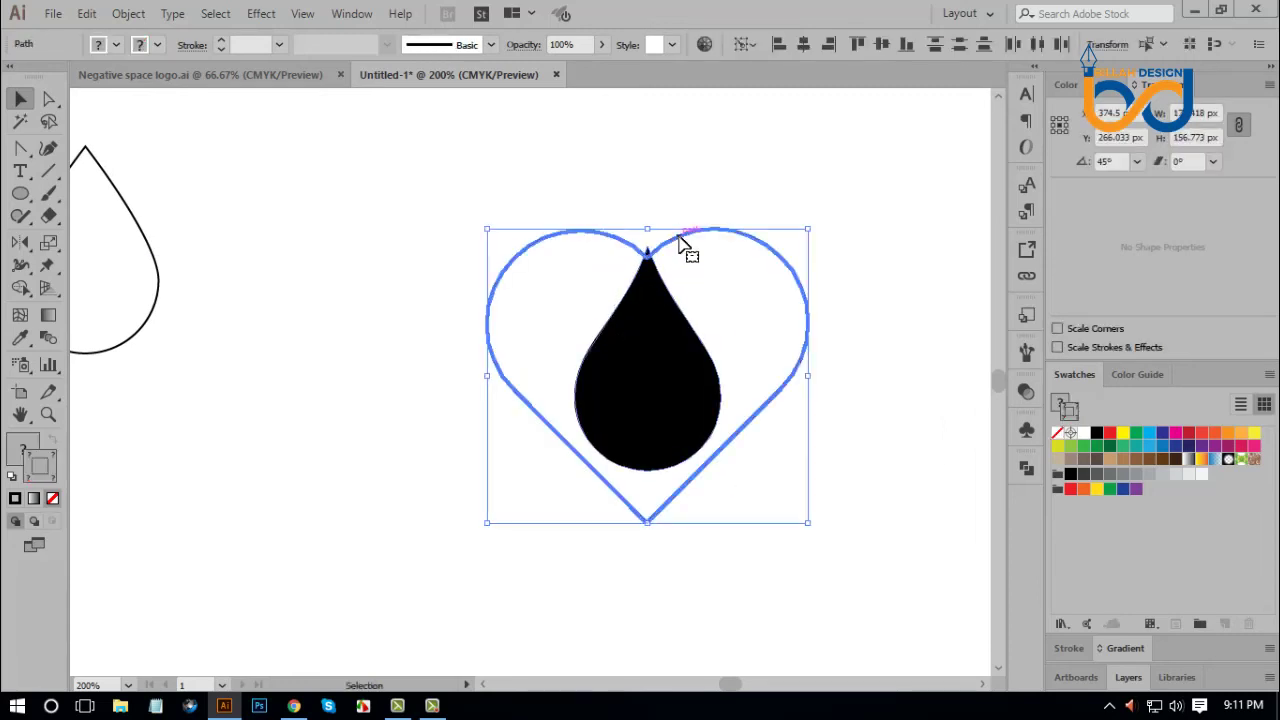
left_click(895, 287)
left_click(666, 394)
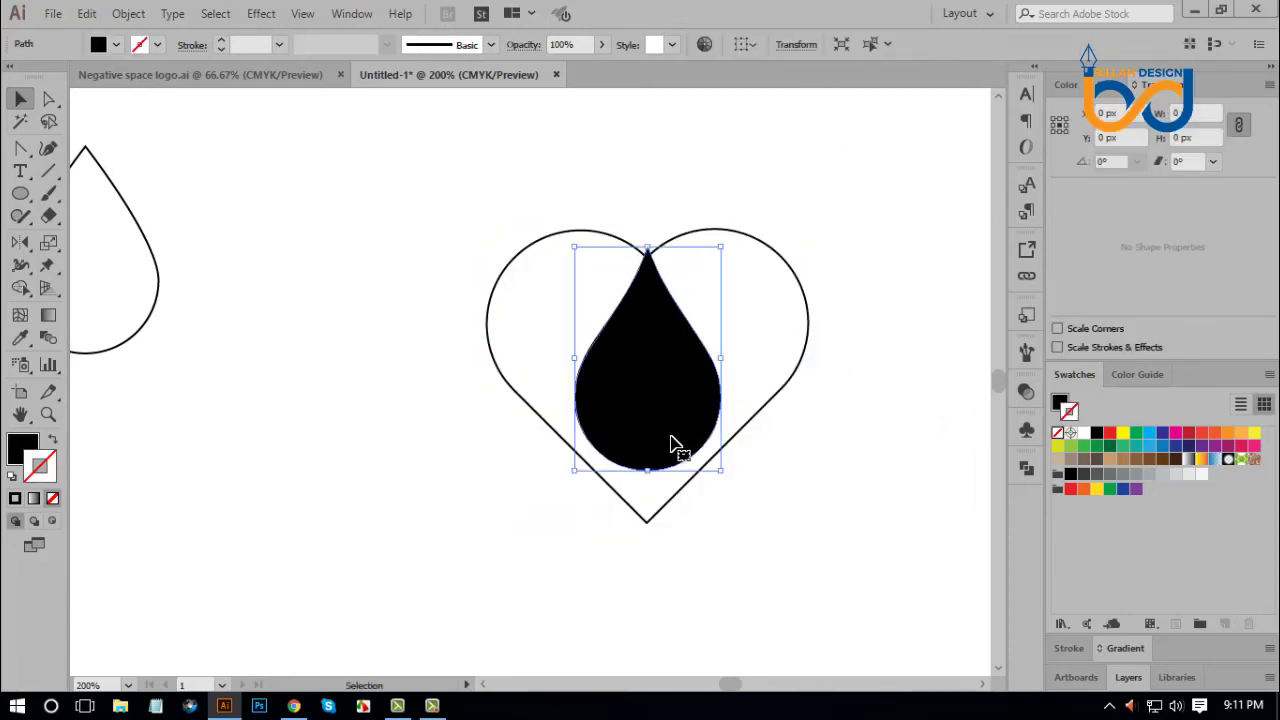
left_click_drag(652, 472, 657, 401)
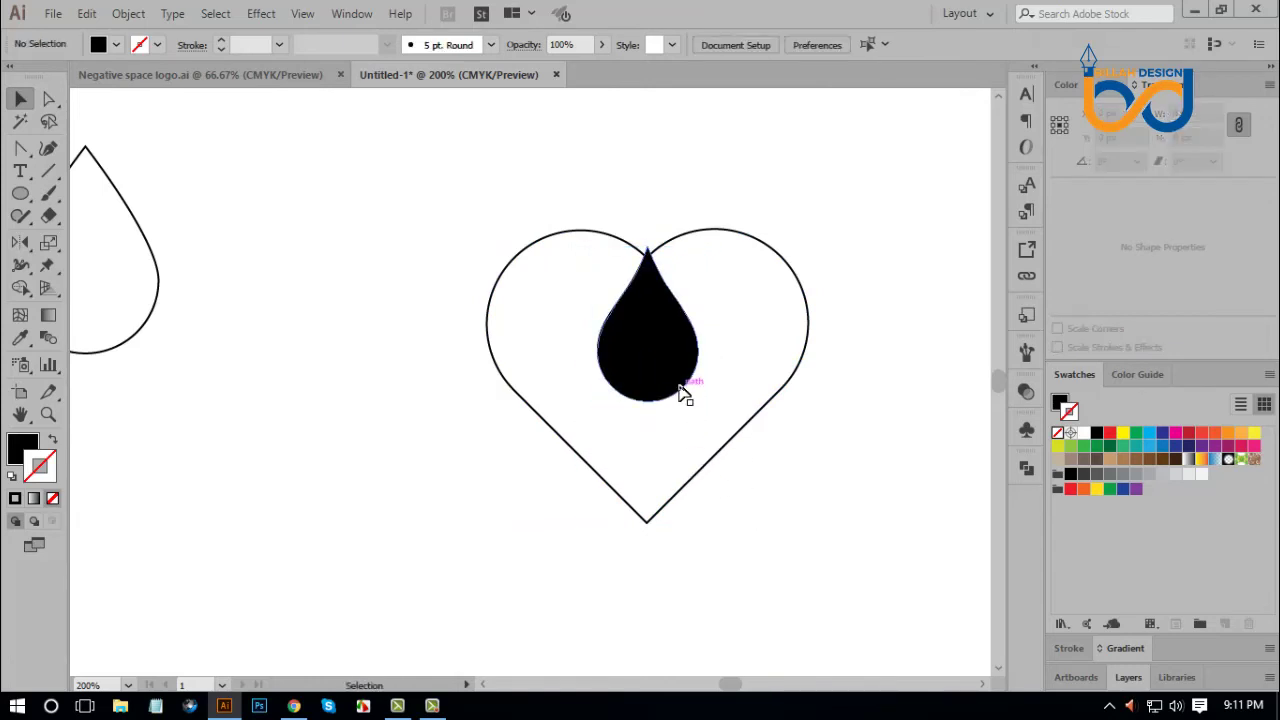
left_click(812, 523)
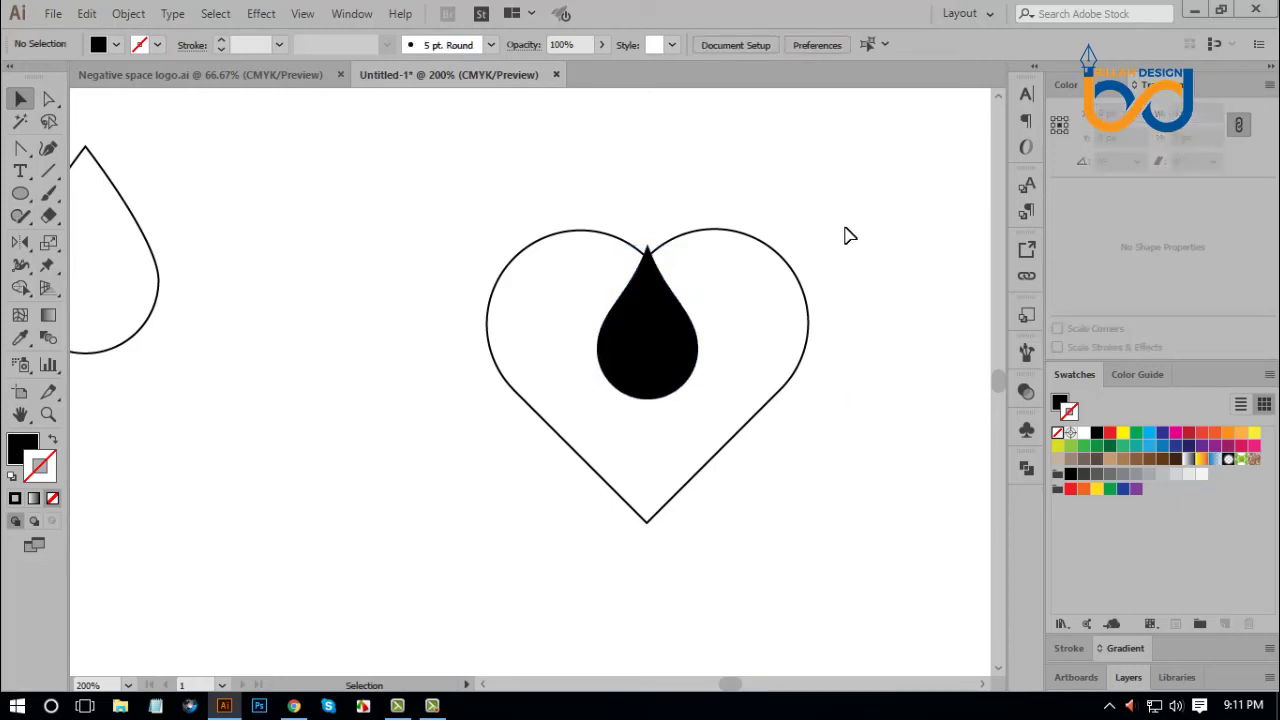
left_click_drag(844, 235, 608, 409)
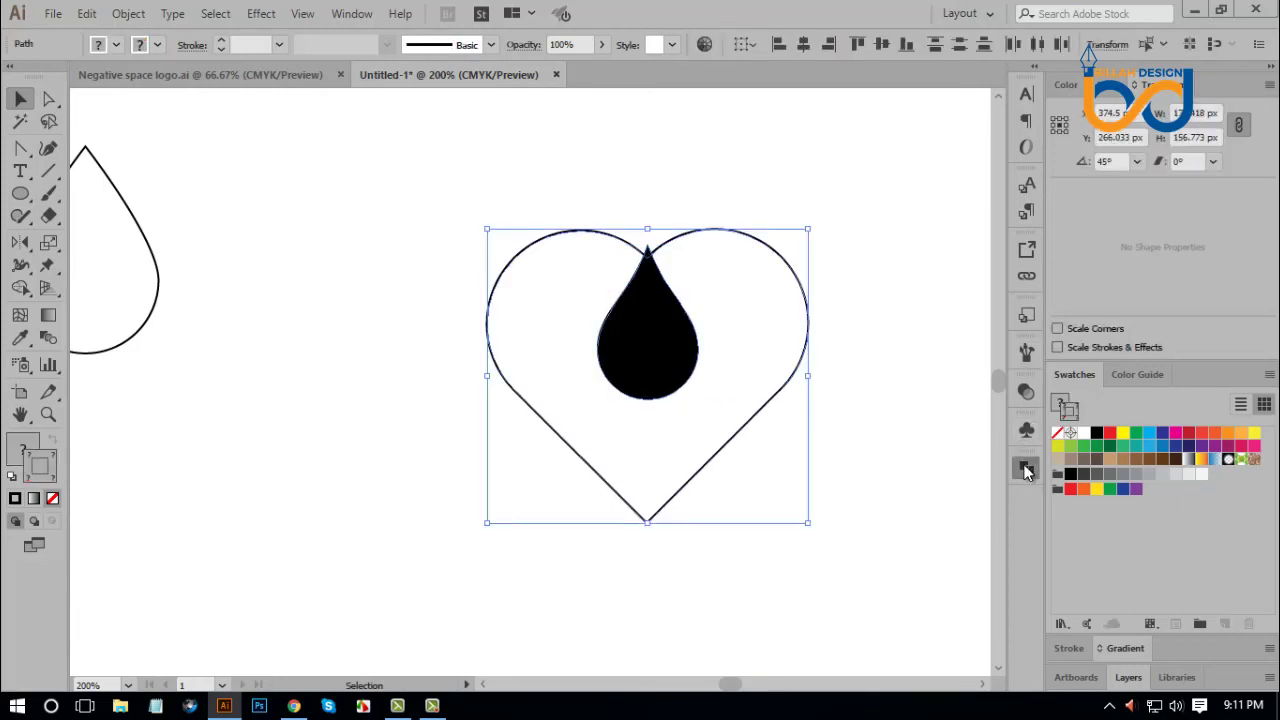
Cut the drop out of the heart with Minus Front and fill the heart black.
left_click(1027, 472)
left_click(843, 504)
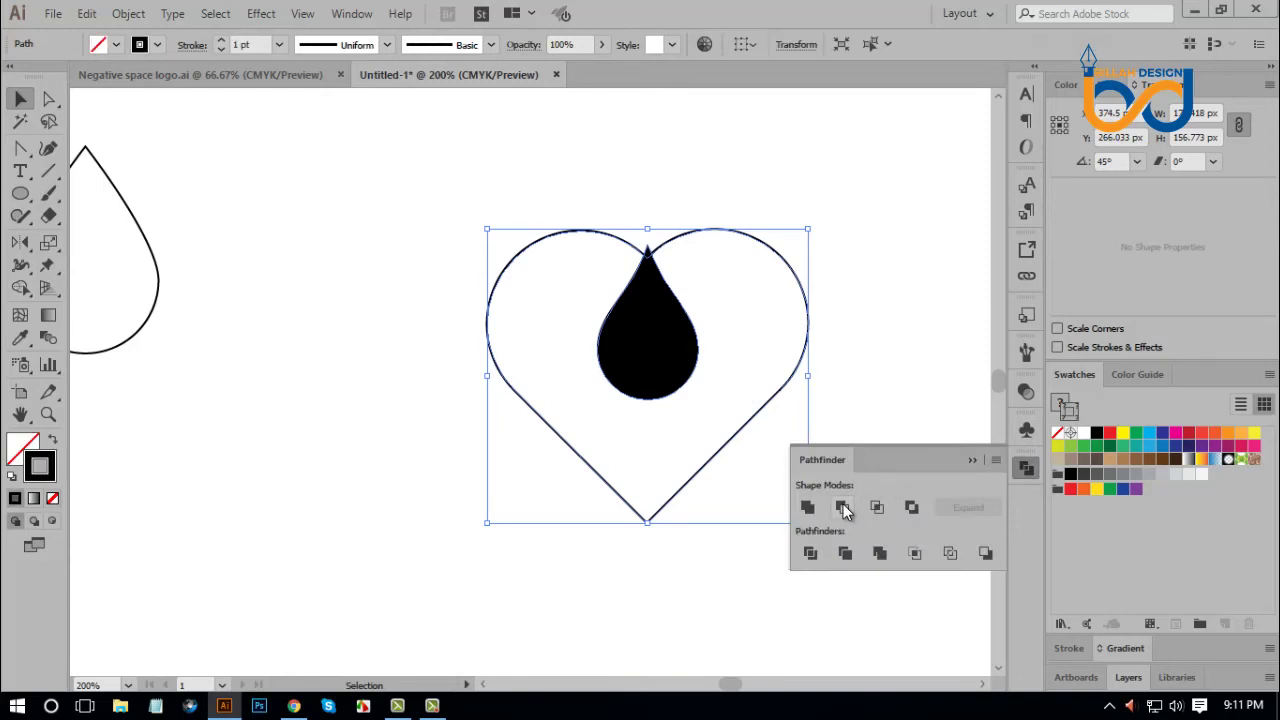
left_click(1028, 468)
key("shift+x")
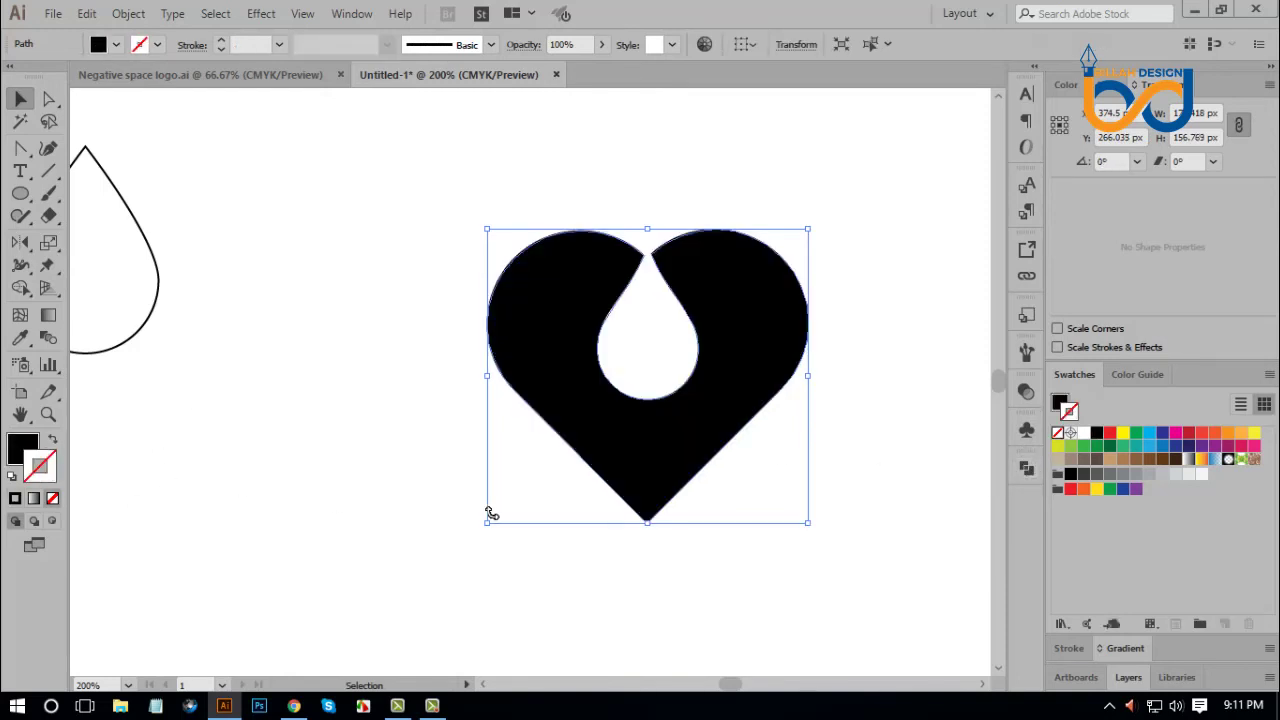
left_click(358, 468)
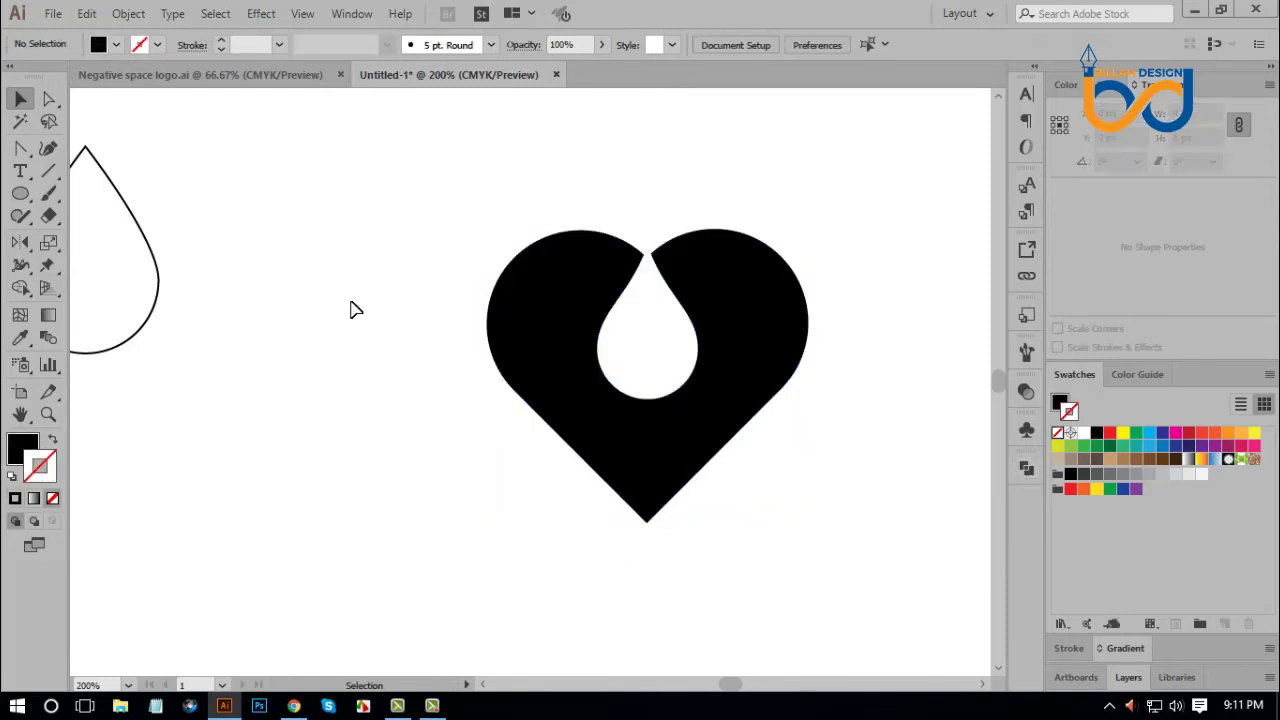
Round the corners at the heart's top notch with the live-corner widget.
key("ctrl+minus")
key("ctrl+minus")
key("ctrl+minus")
key("ctrl+minus")
key("ctrl+plus")
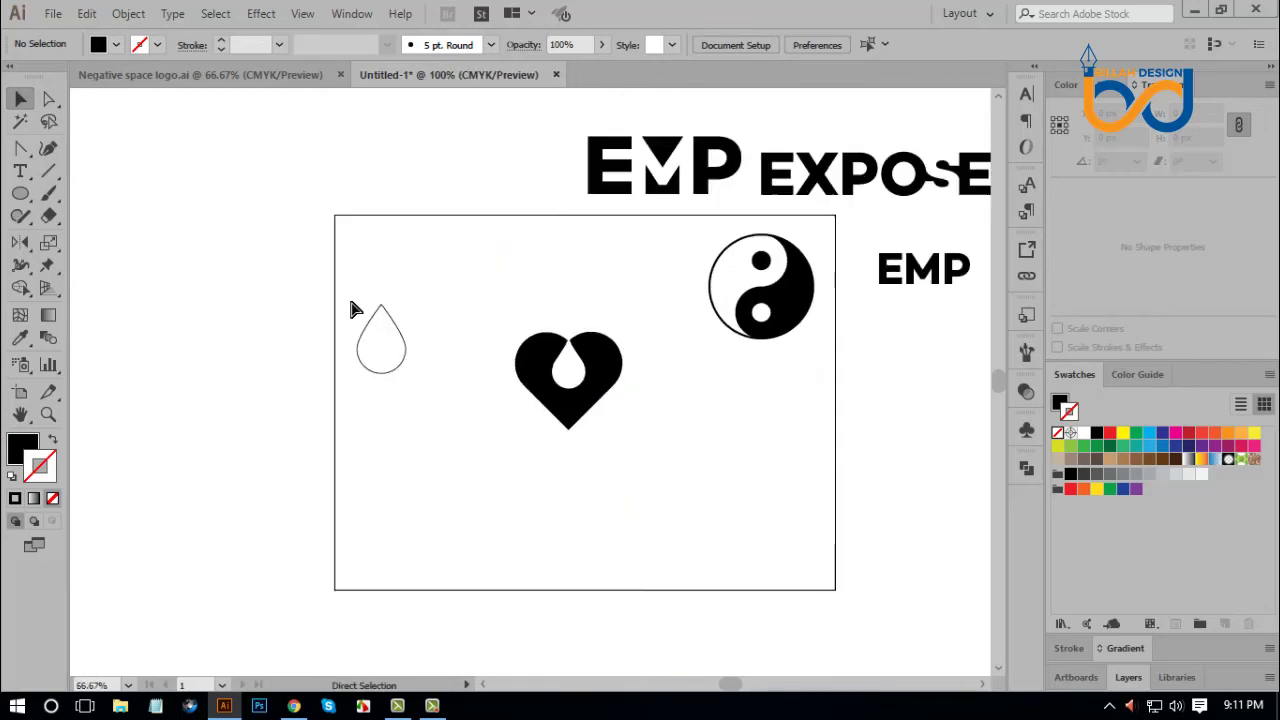
key("ctrl+plus")
key("ctrl+plus")
left_click_drag(608, 477, 580, 471)
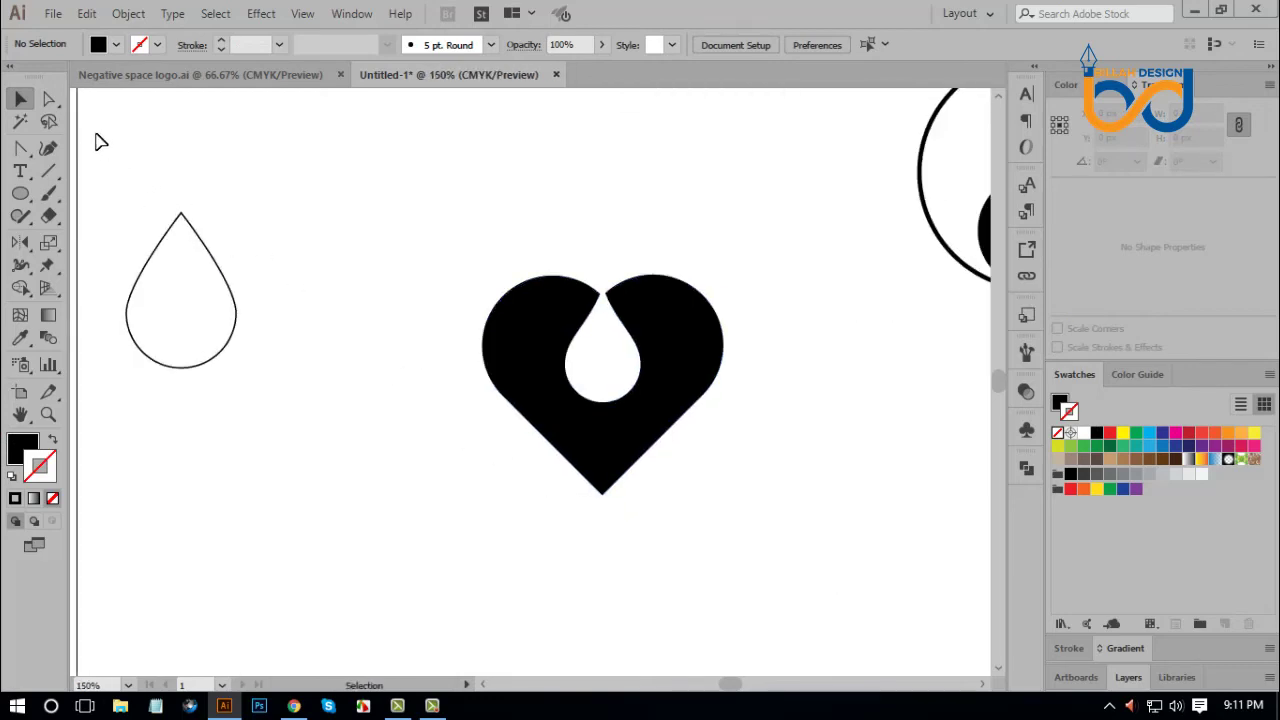
left_click(49, 98)
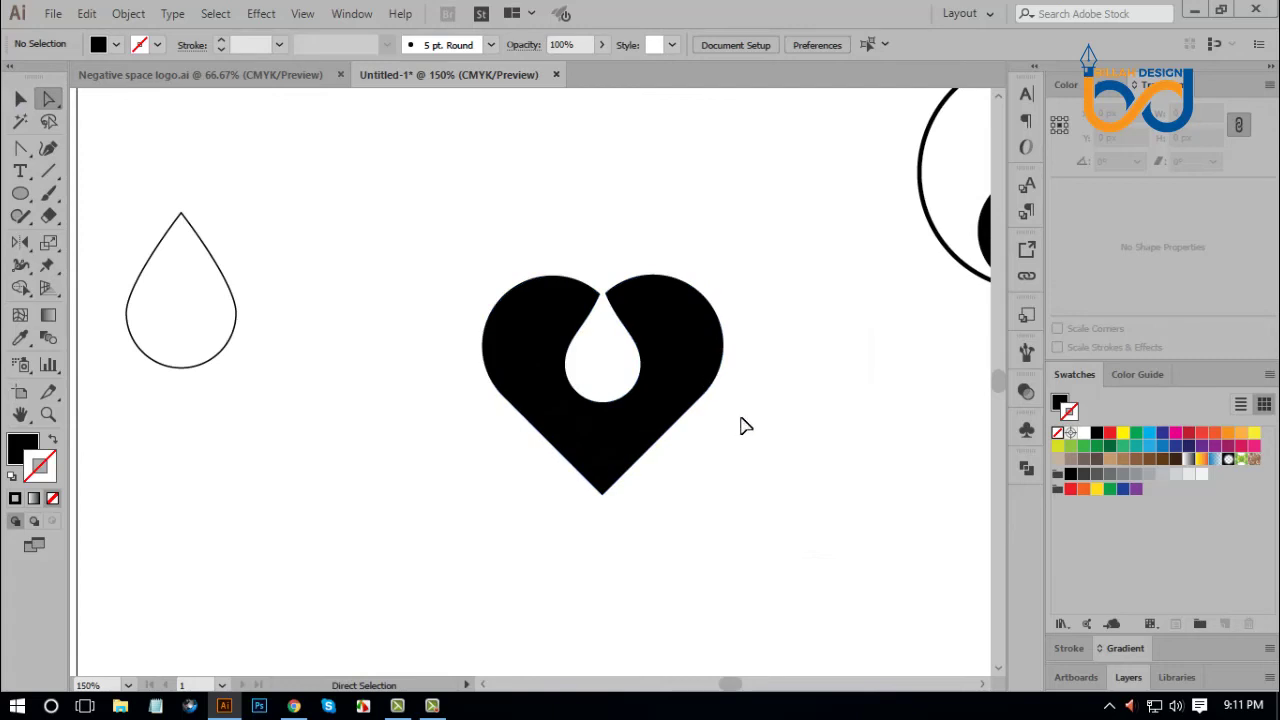
key("ctrl+plus")
key("ctrl+plus")
left_click_drag(706, 331, 666, 340)
scroll(647, 273, "up", 1)
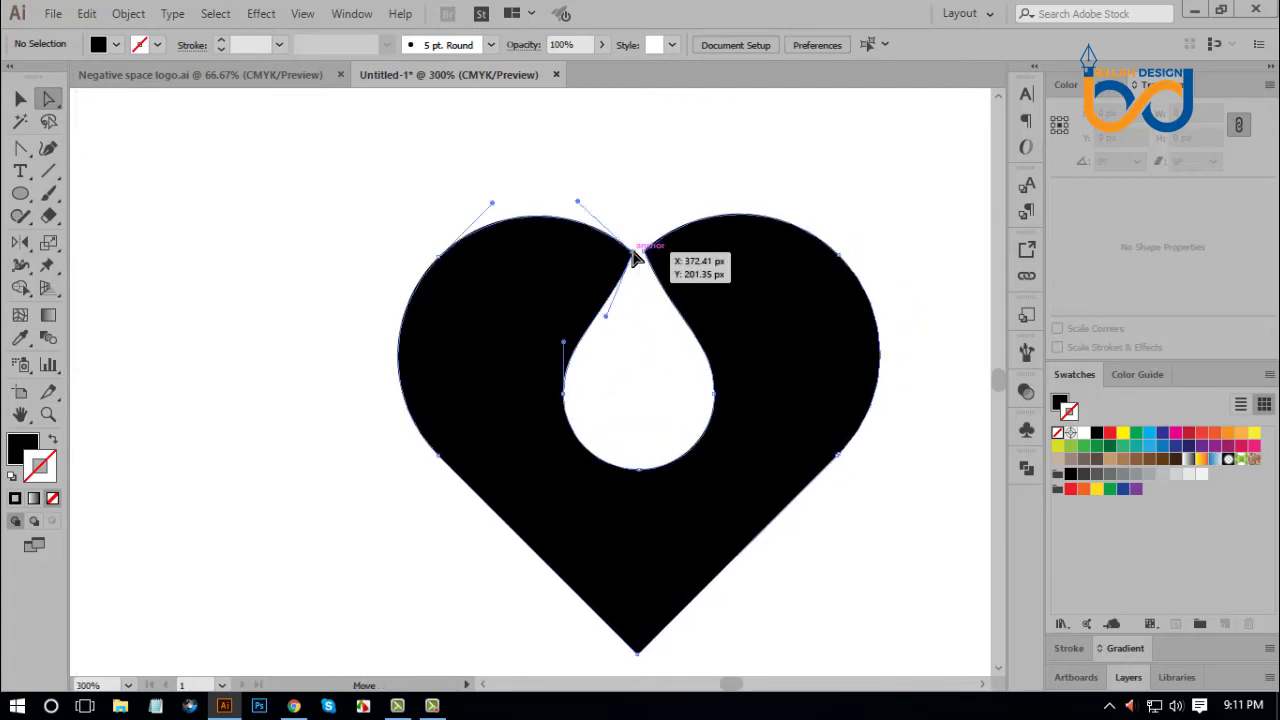
left_click(639, 251)
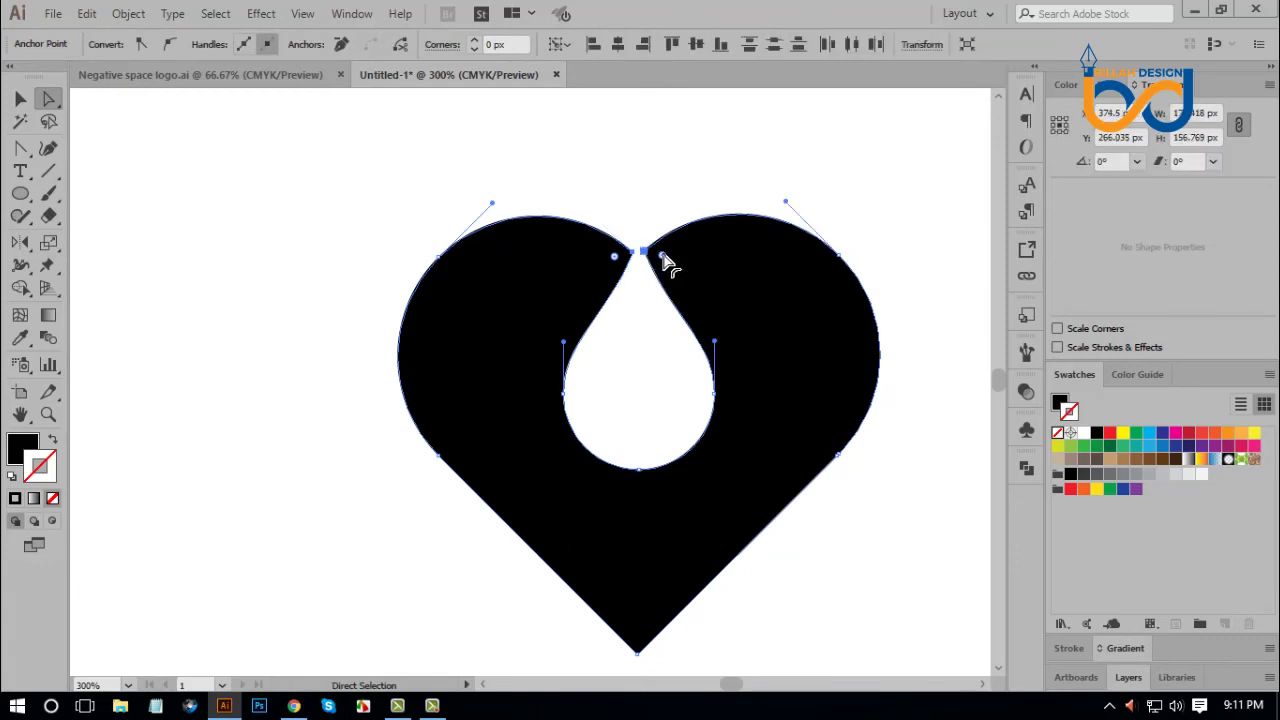
left_click_drag(662, 253, 690, 278)
left_click(843, 564)
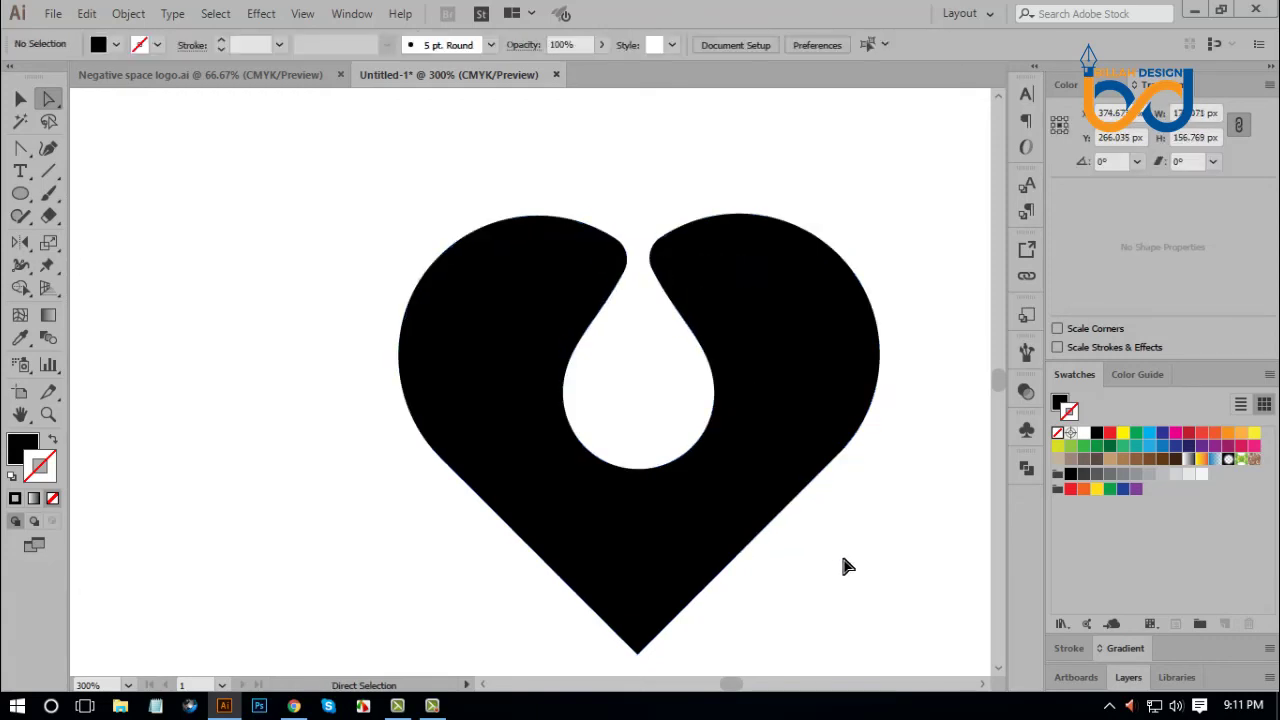
key("ctrl+minus")
key("ctrl+minus")
key("ctrl+minus")
key("ctrl+minus")
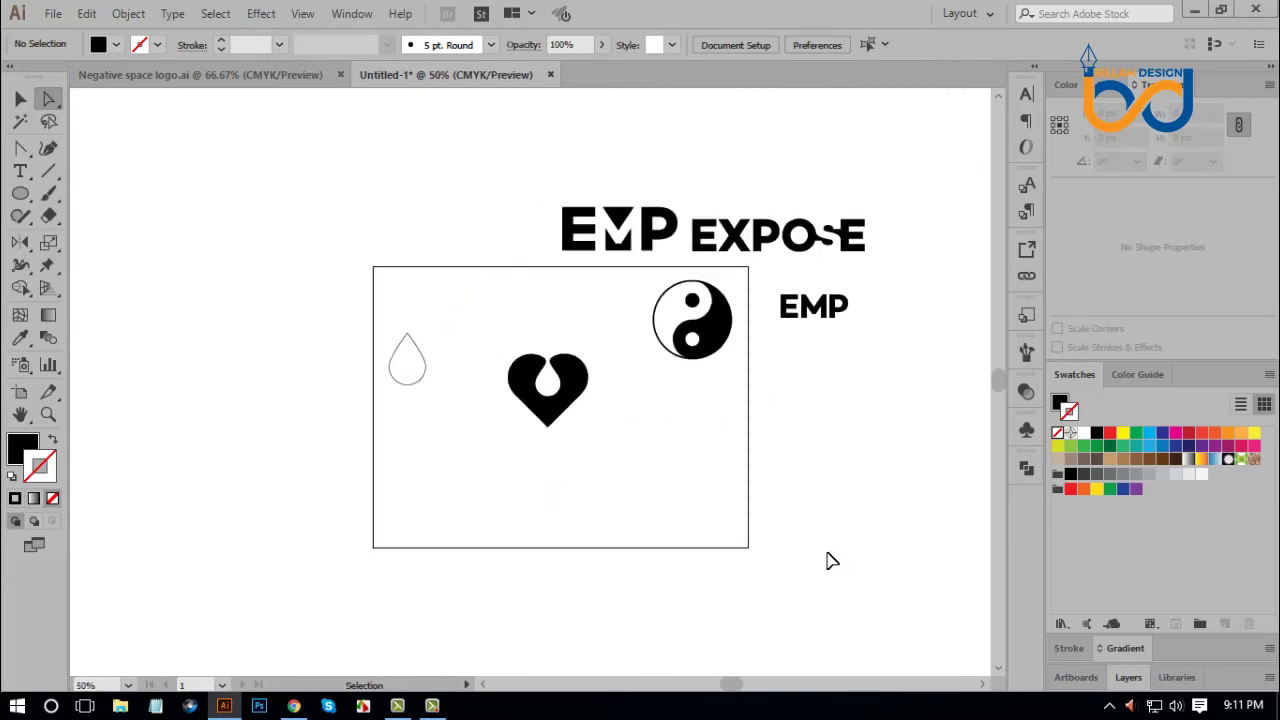
key("ctrl+minus")
Zoom in and pan down the artboard, returning to the Selection tool.
key("ctrl+plus")
key("ctrl+plus")
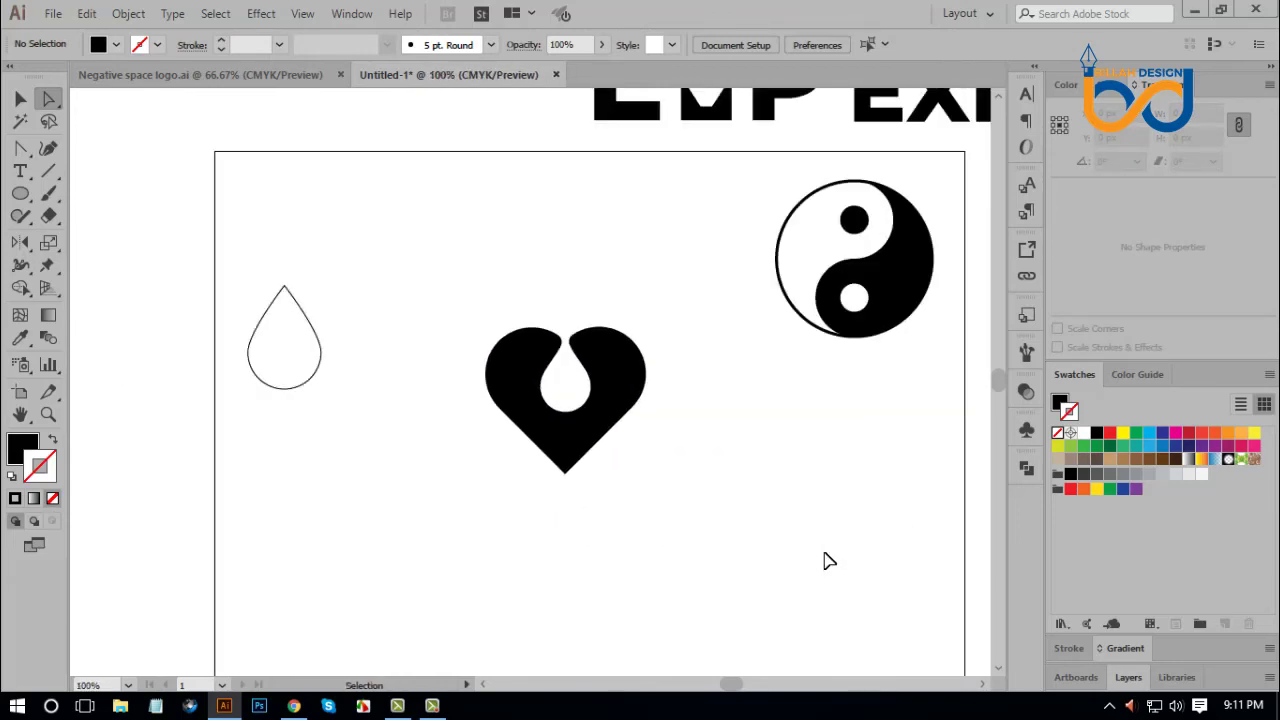
left_click_drag(691, 482, 688, 466)
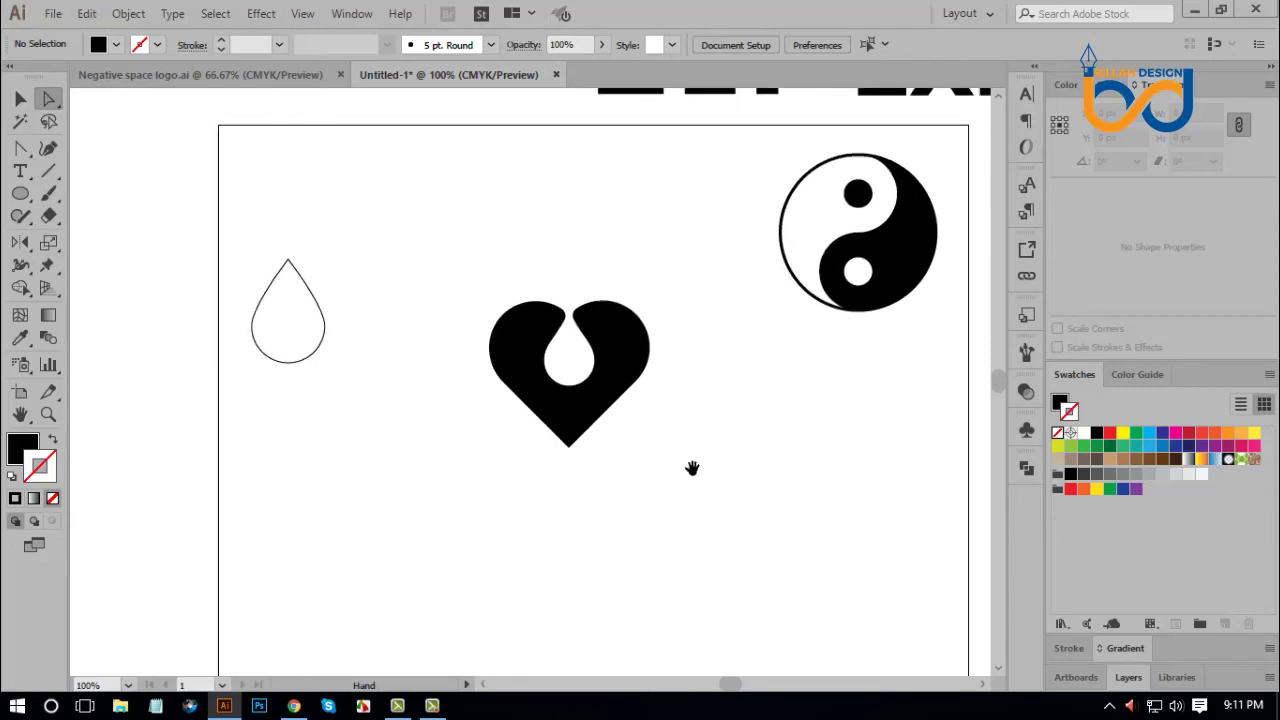
left_click(20, 98)
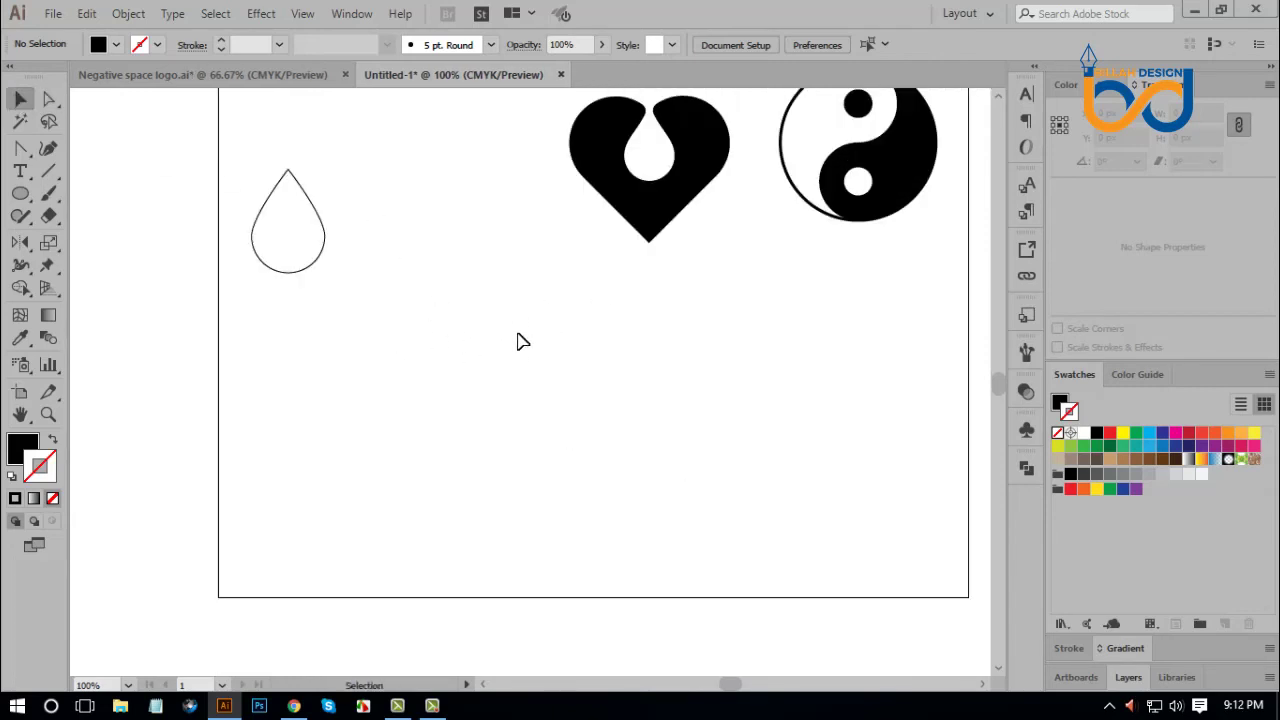
Draw a 128 px circle below the heart as a black outline with no fill.
left_click(21, 195)
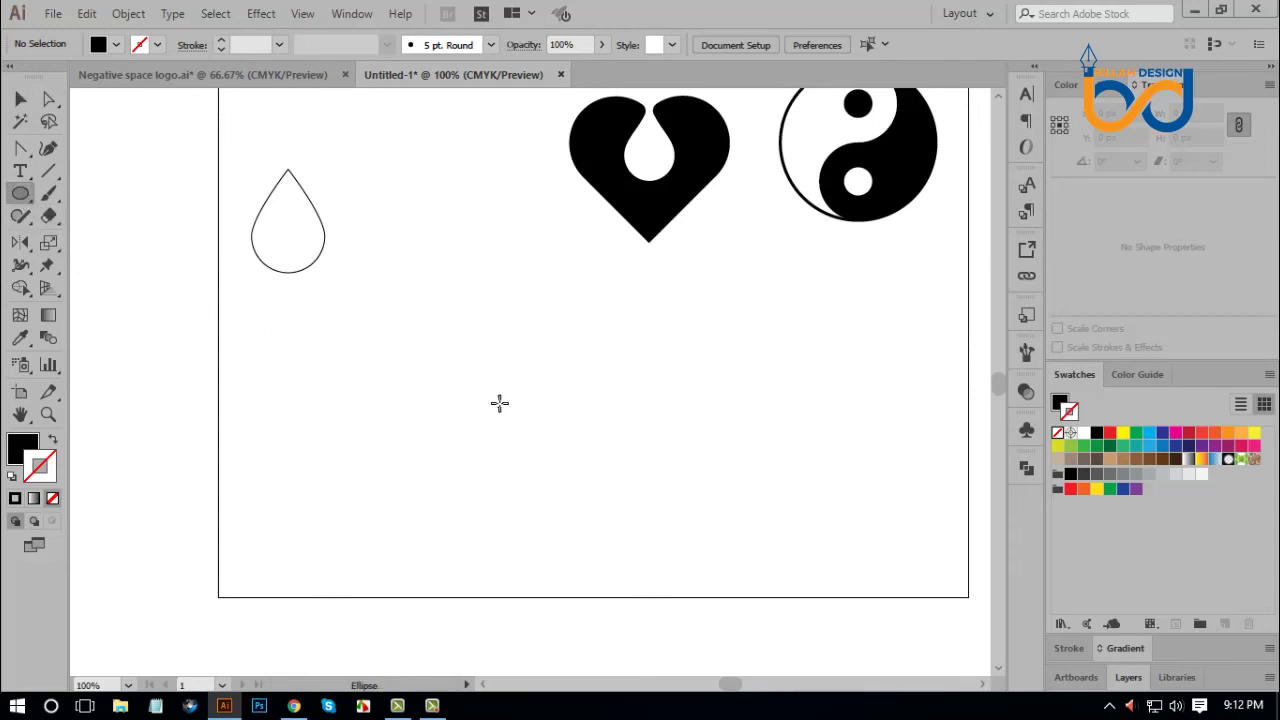
left_click_drag(531, 352, 564, 412)
left_click(53, 443)
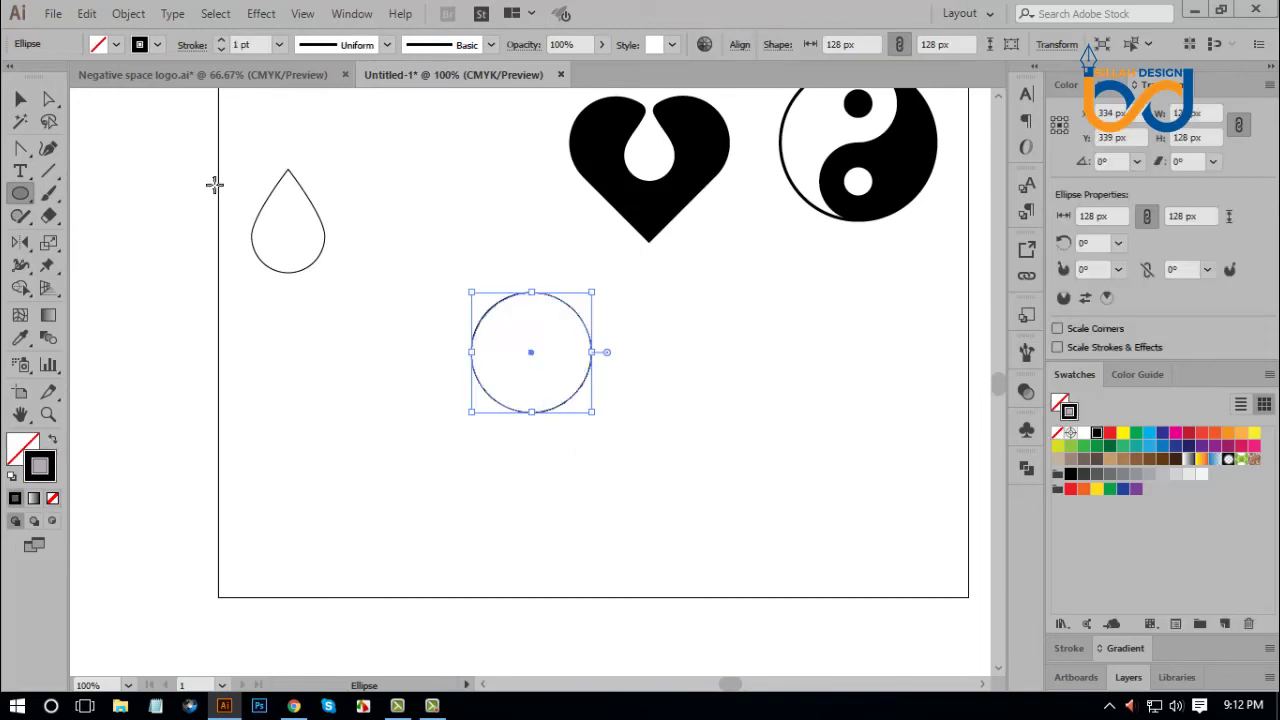
Set the circle's stroke to 28 pt and rotate the ring to 315°.
scroll(251, 40, "up", 6)
scroll(251, 40, "up", 4)
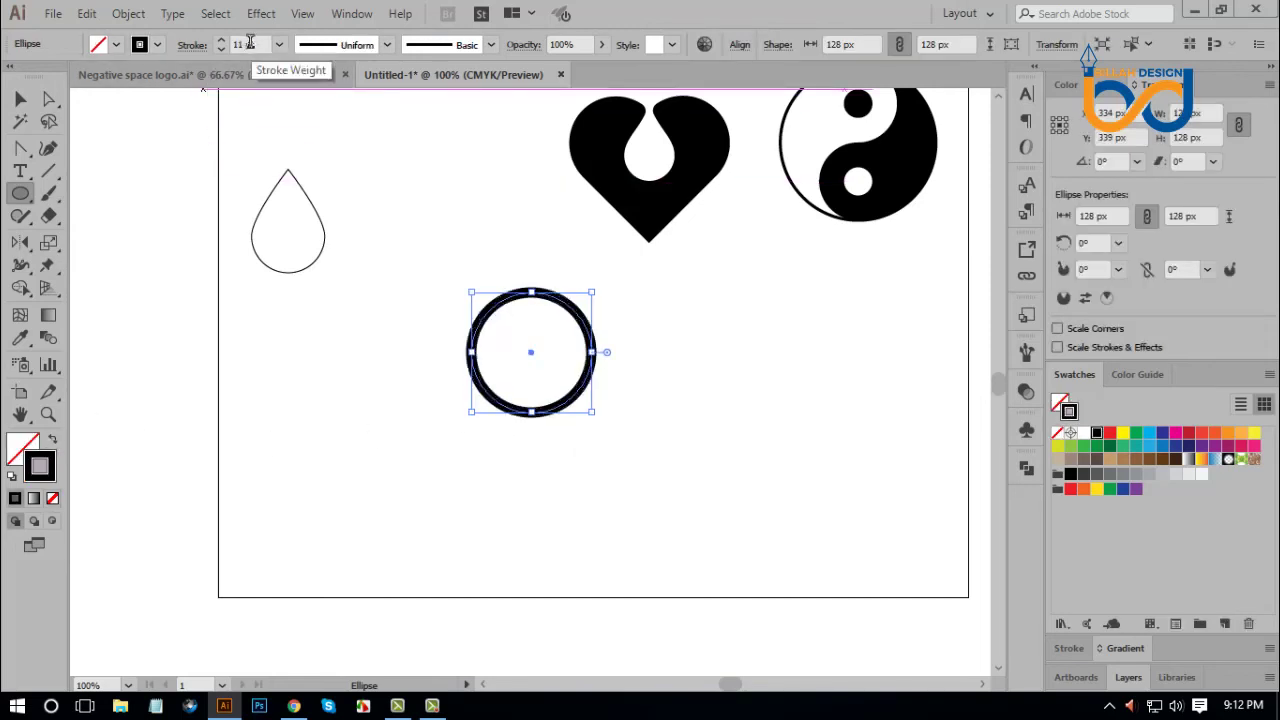
scroll(251, 40, "up", 5)
scroll(251, 40, "up", 4)
scroll(251, 40, "up", 4)
scroll(250, 42, "up", 2)
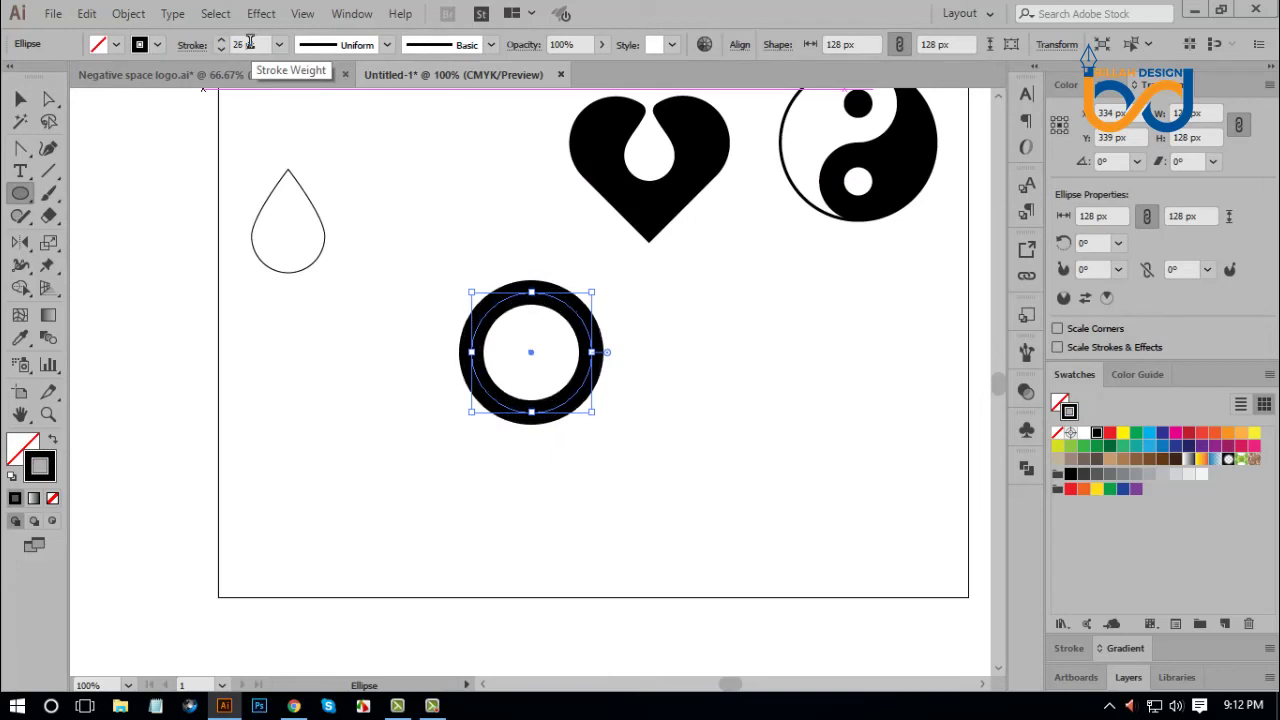
scroll(250, 42, "up", 1)
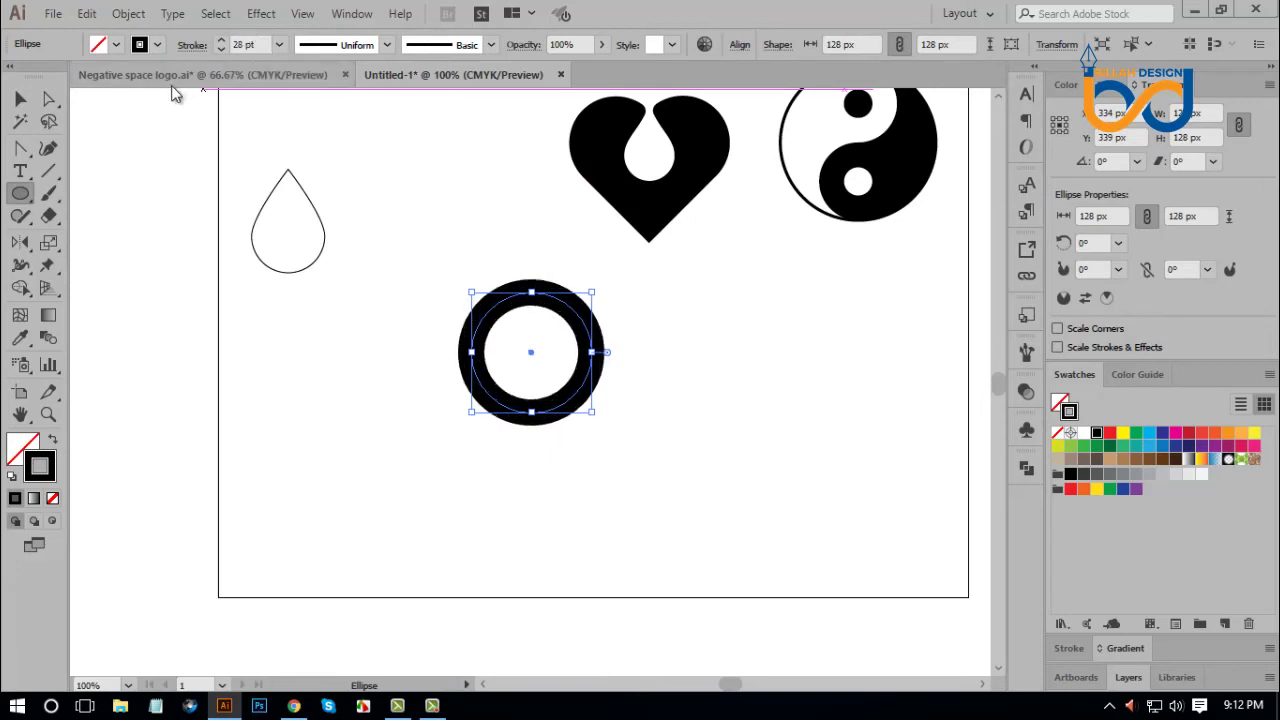
left_click(24, 102)
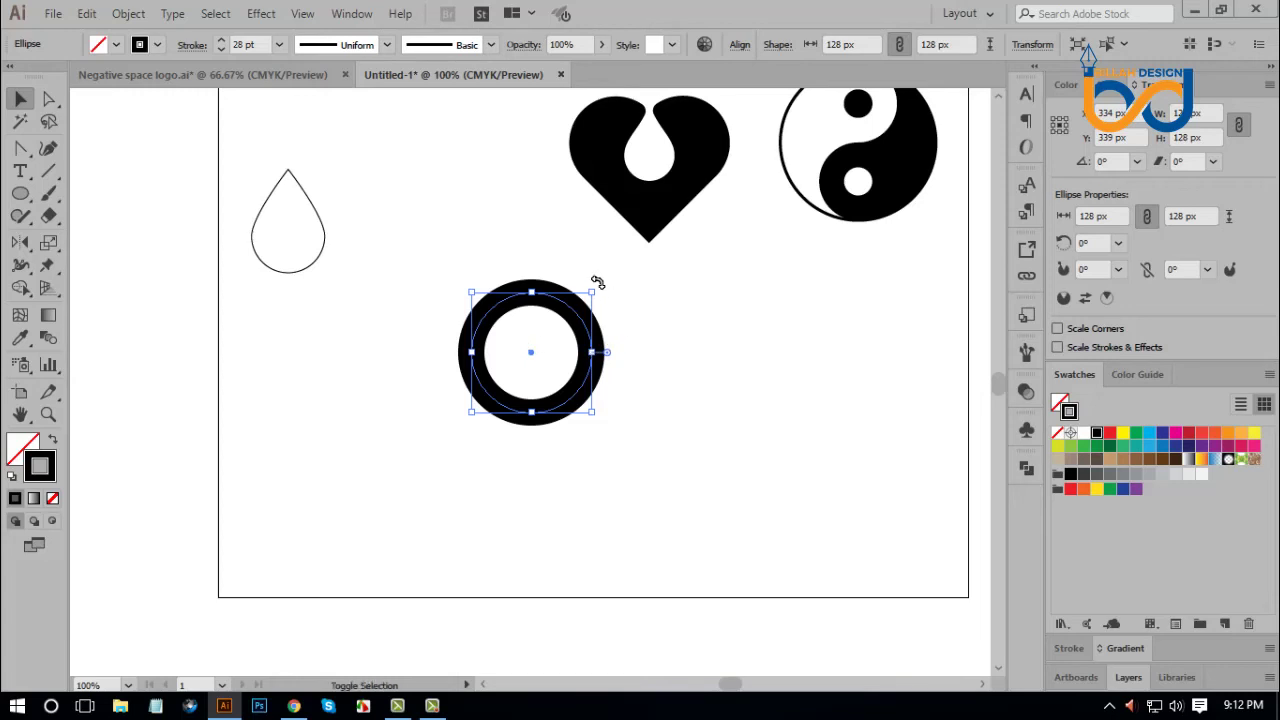
left_click_drag(598, 282, 637, 366)
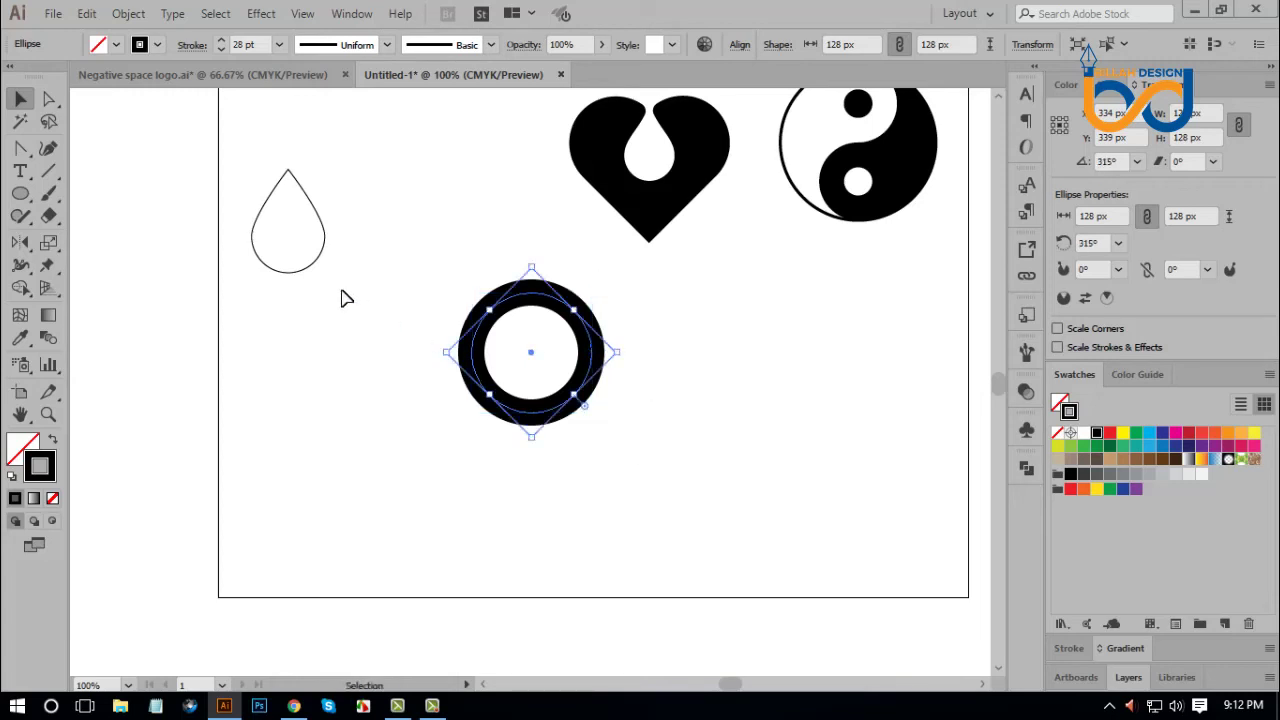
left_click(48, 98)
left_click(689, 469)
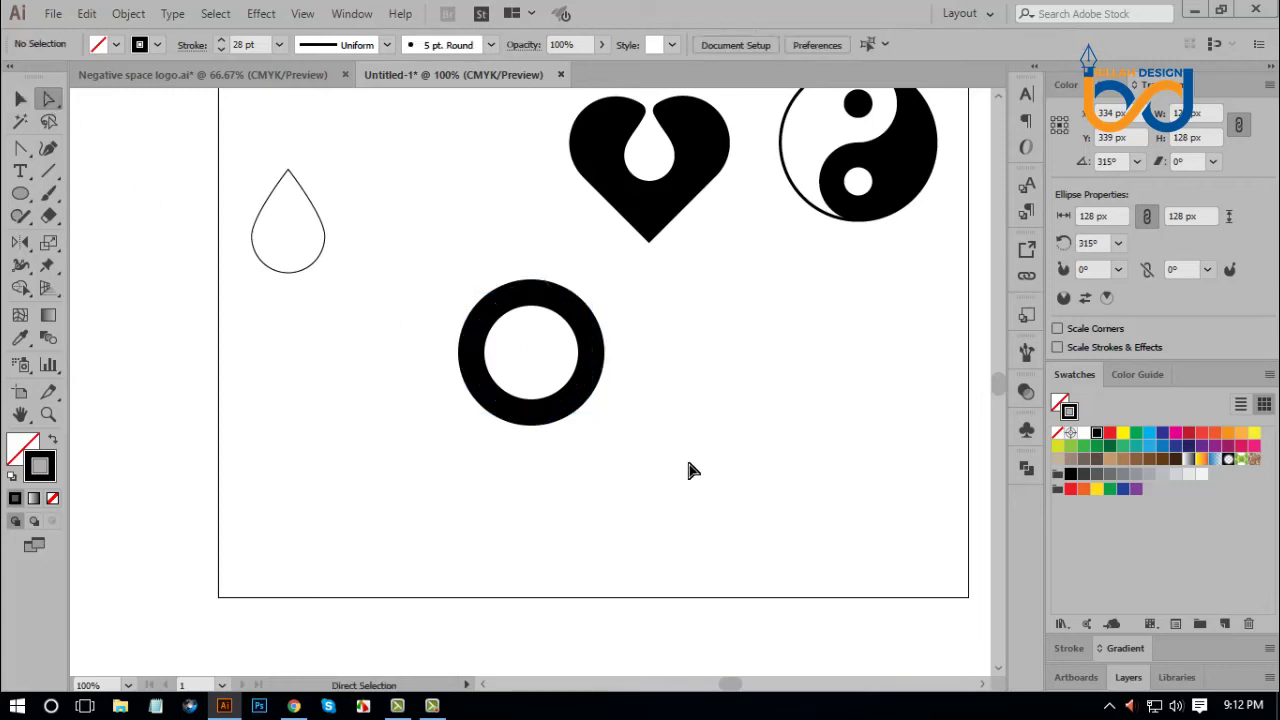
Delete the ring's right anchor to open it into a C and raise its stroke to 30 pt.
left_click(597, 355)
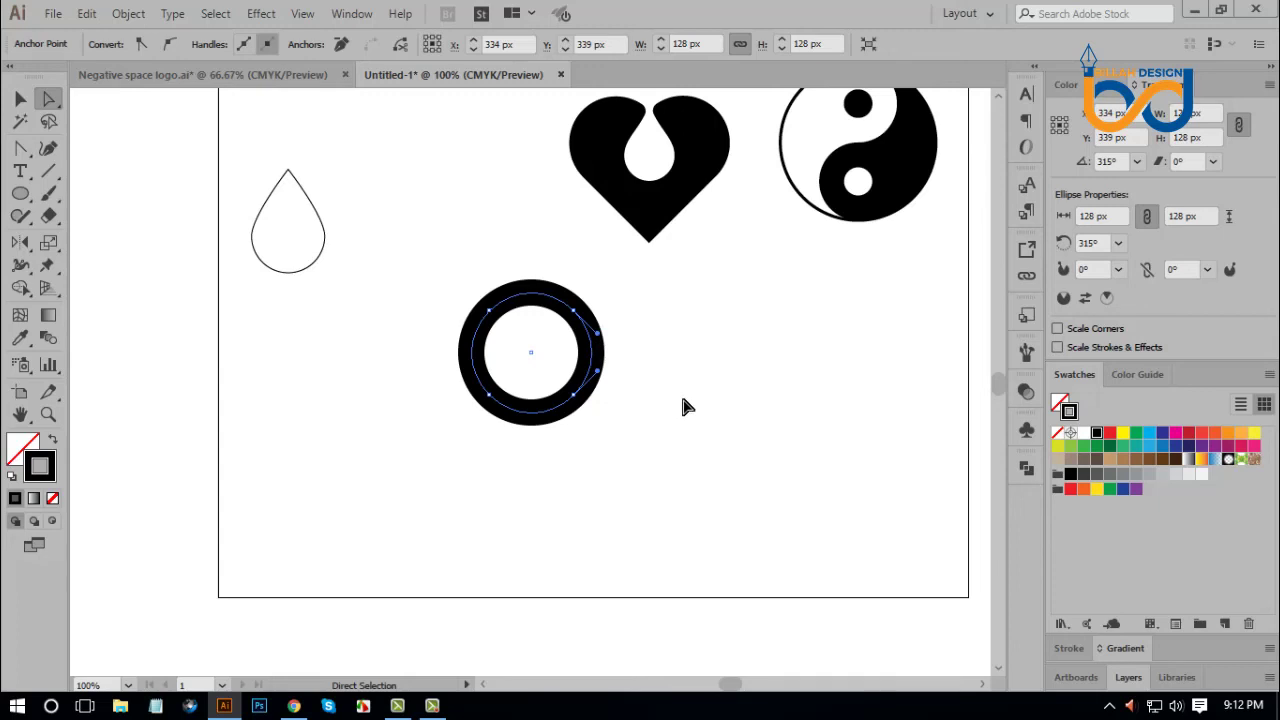
key("Delete")
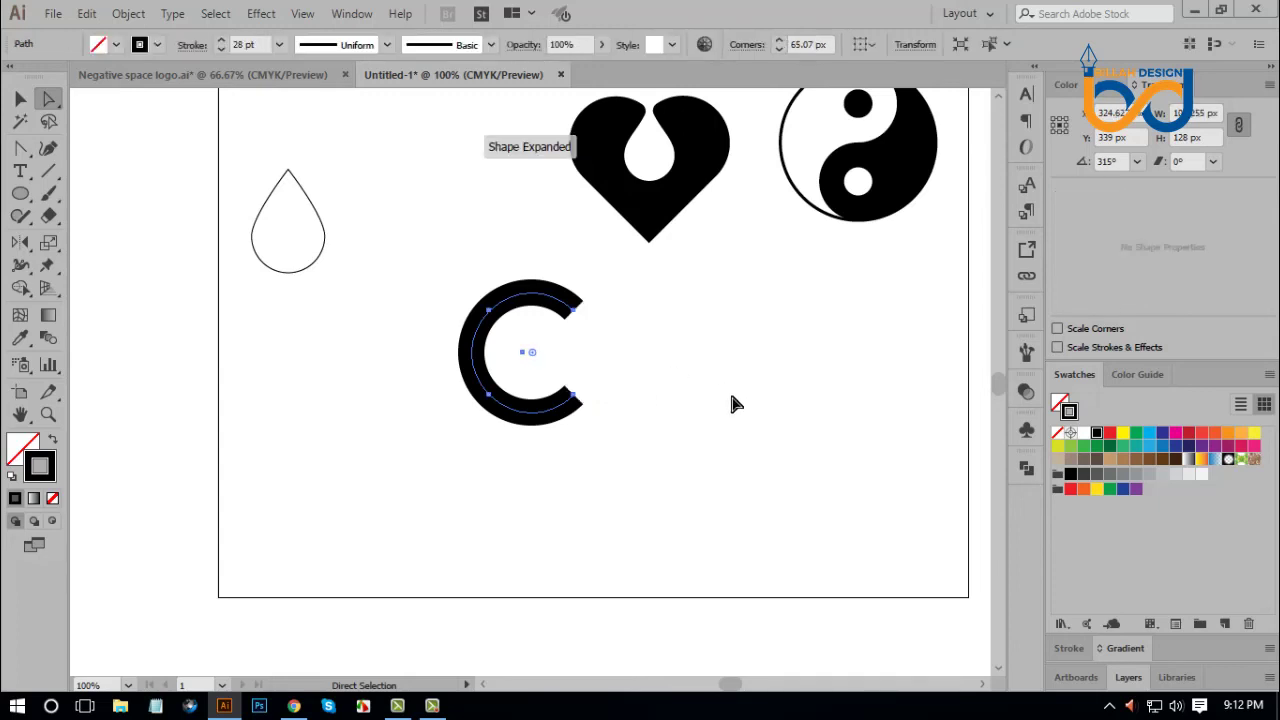
left_click(347, 321)
left_click_drag(390, 443, 545, 365)
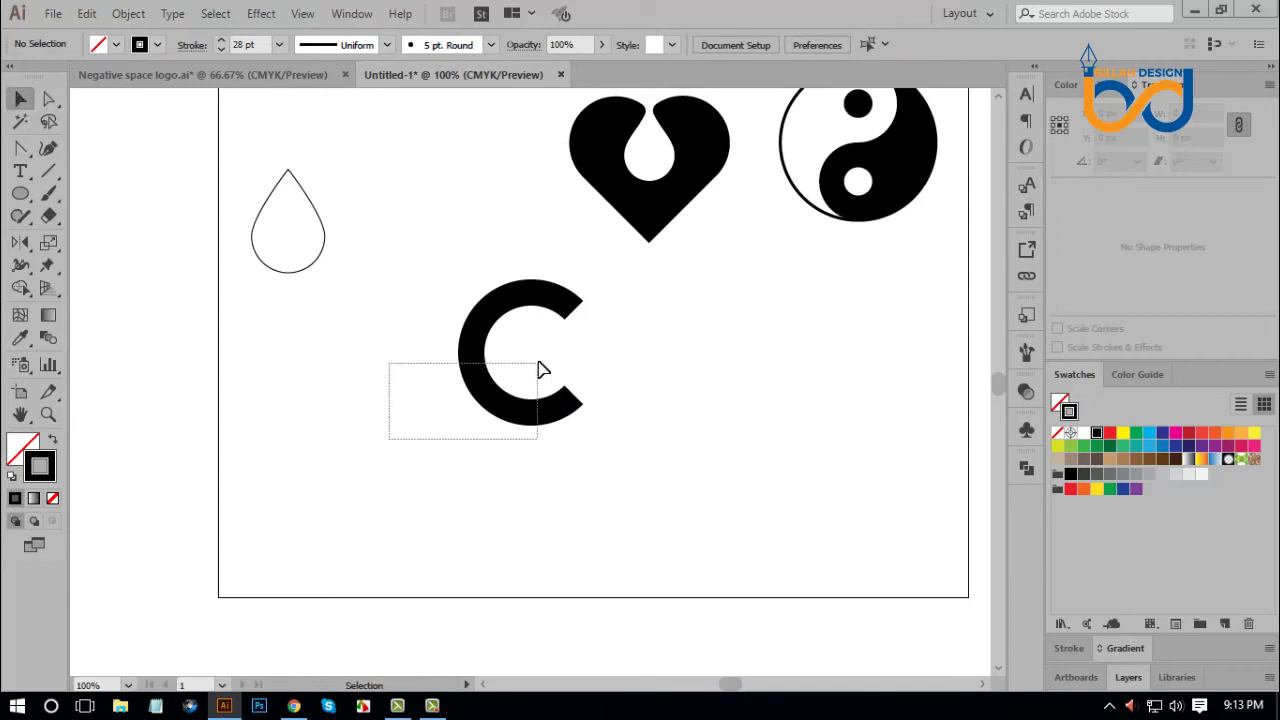
scroll(263, 44, "up", 1)
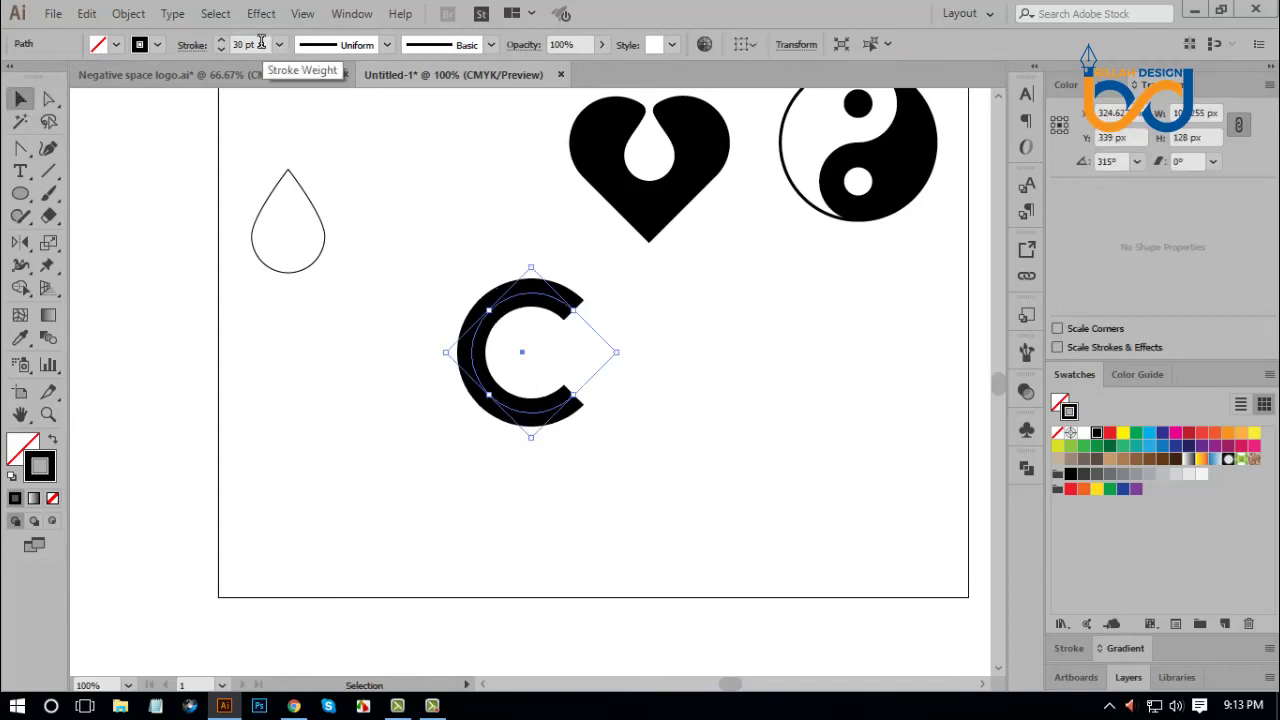
left_click(128, 14)
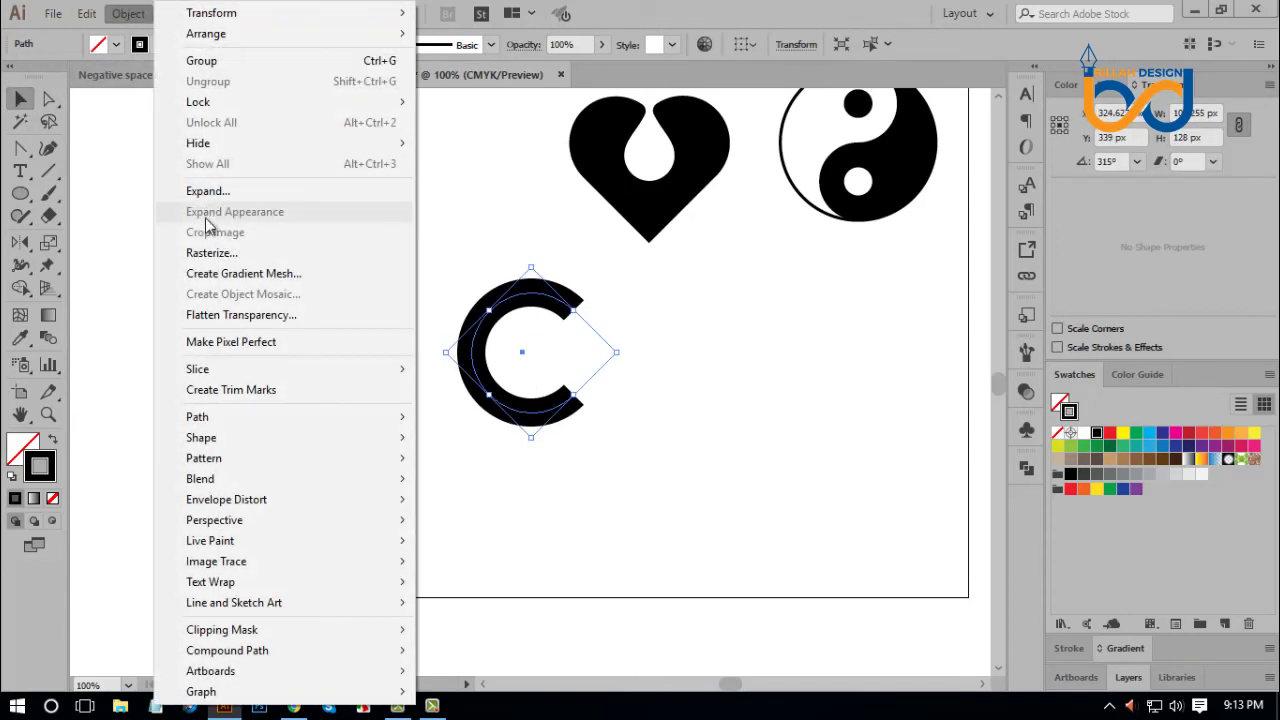
Expand the C's stroke into a filled shape with Object > Expand, then zoom in on it.
left_click(205, 190)
left_click(608, 457)
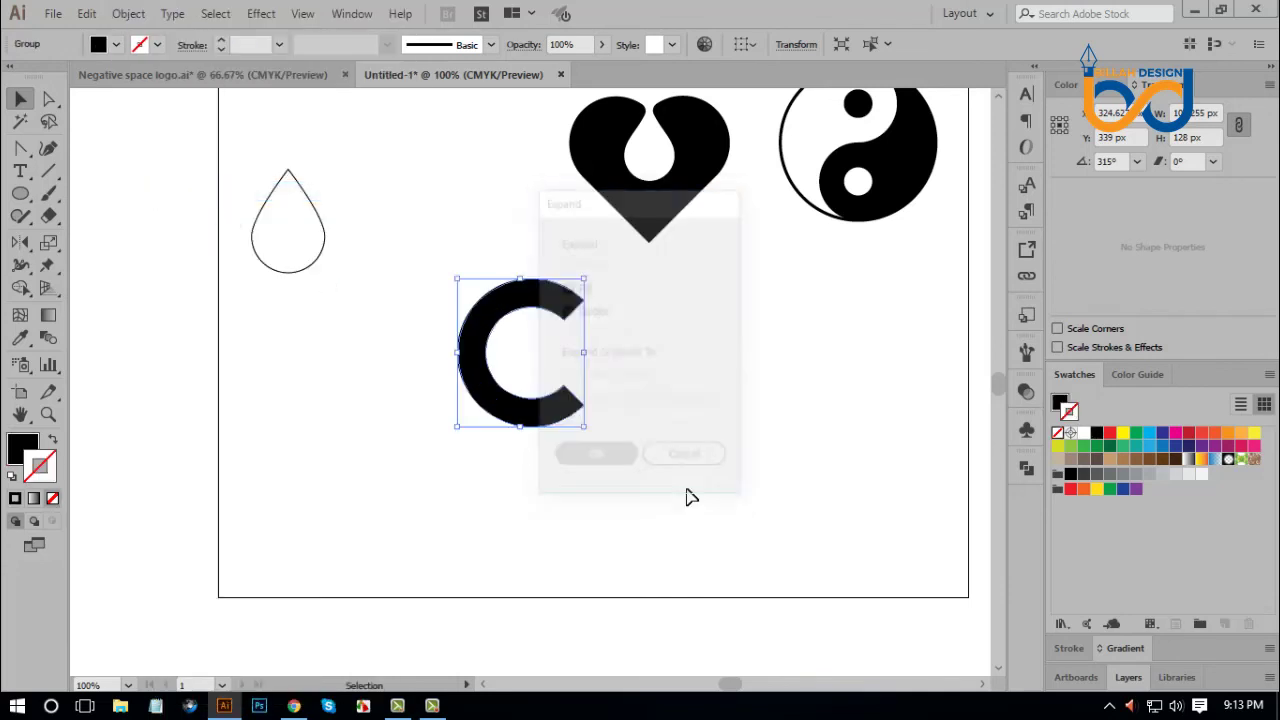
left_click(708, 491)
key("ctrl+plus")
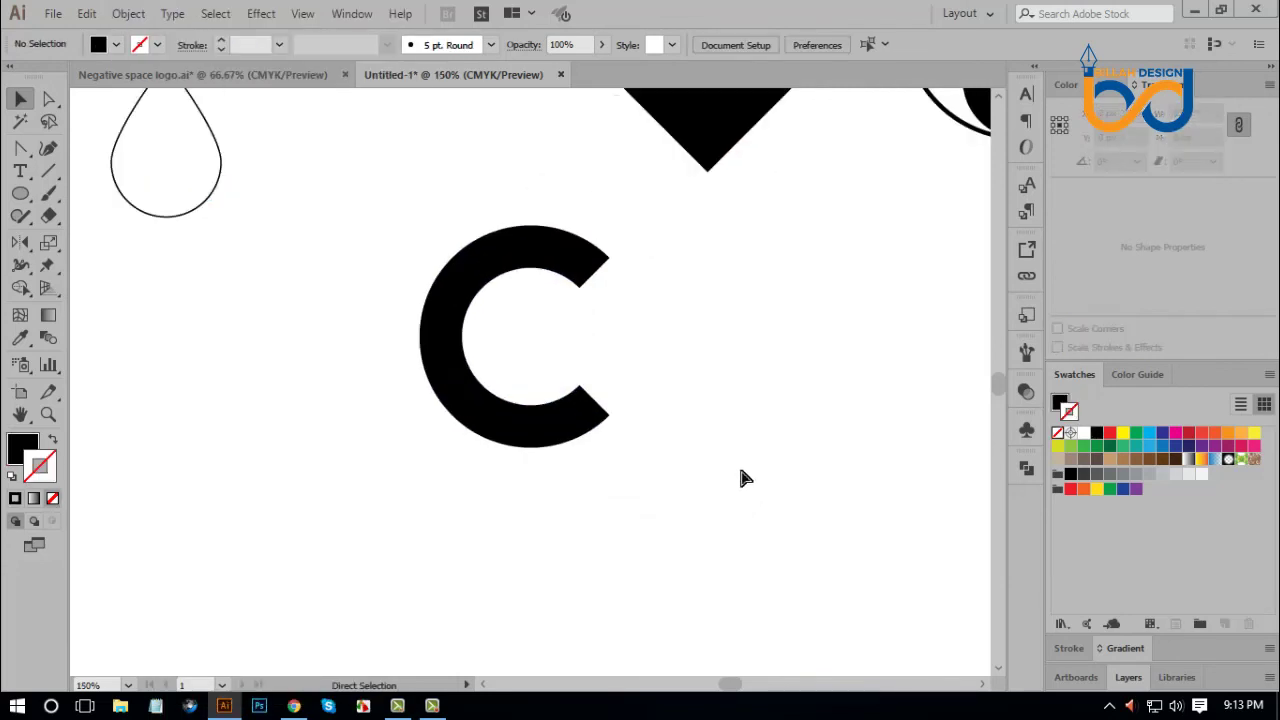
key("ctrl+plus")
left_click_drag(719, 473, 760, 462)
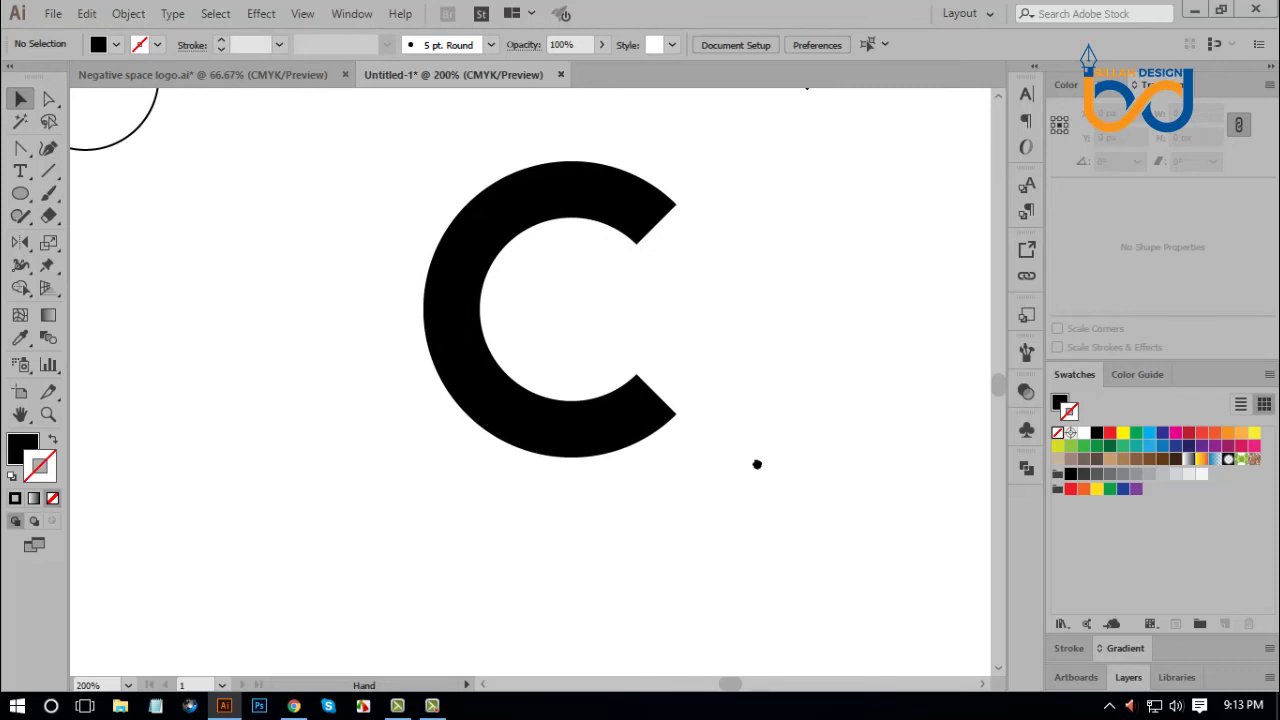
left_click(20, 148)
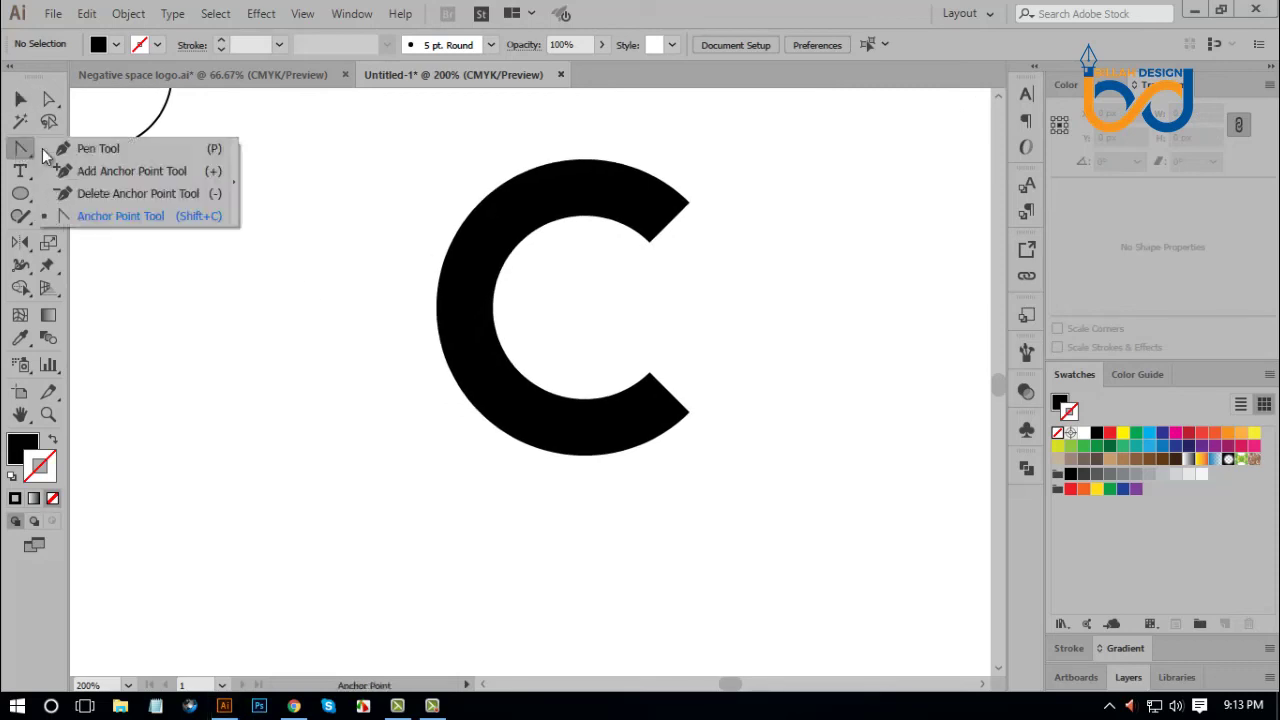
Draw a closed triangle with the Pen tool over the C's lower inner edge.
left_click(98, 148)
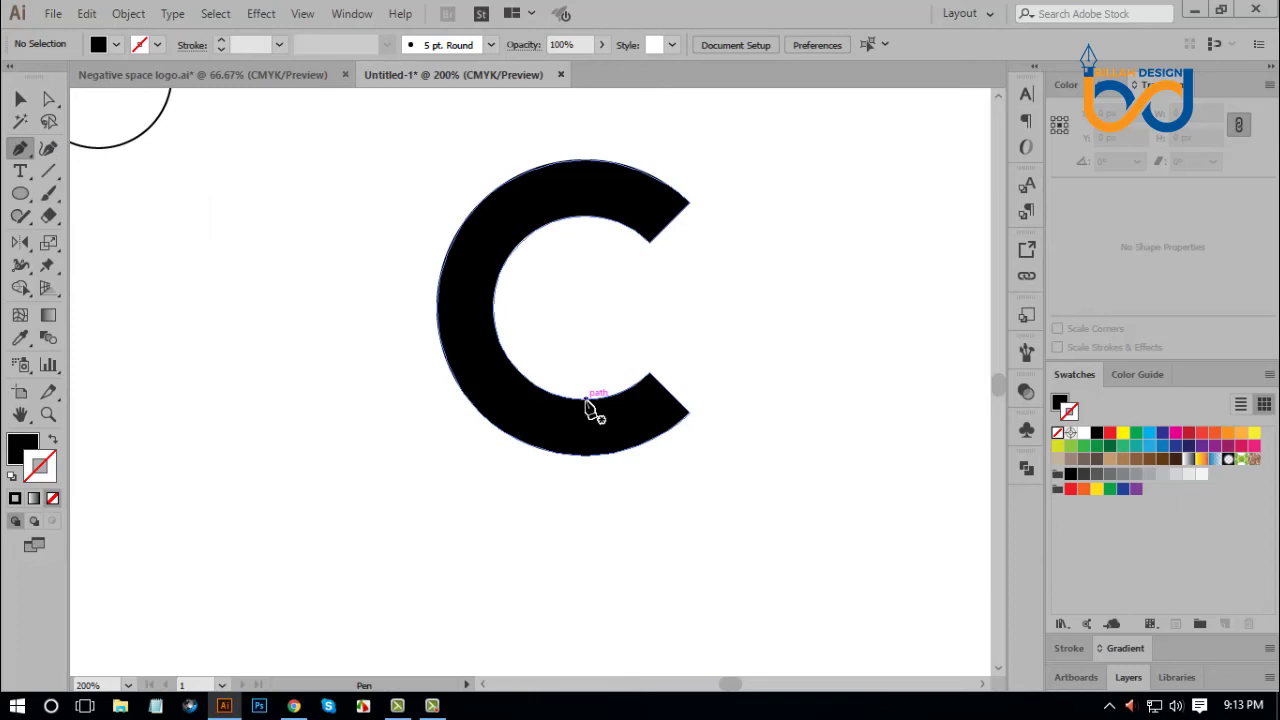
left_click(586, 401)
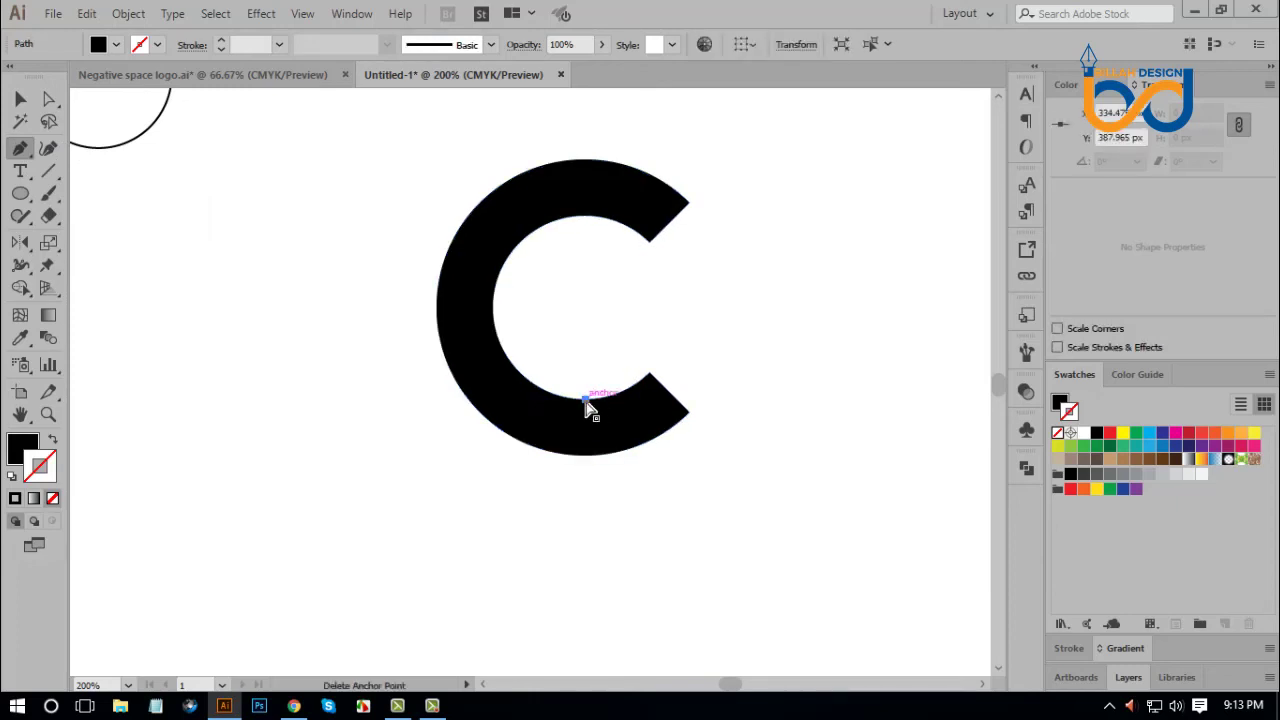
key("ctrl+z")
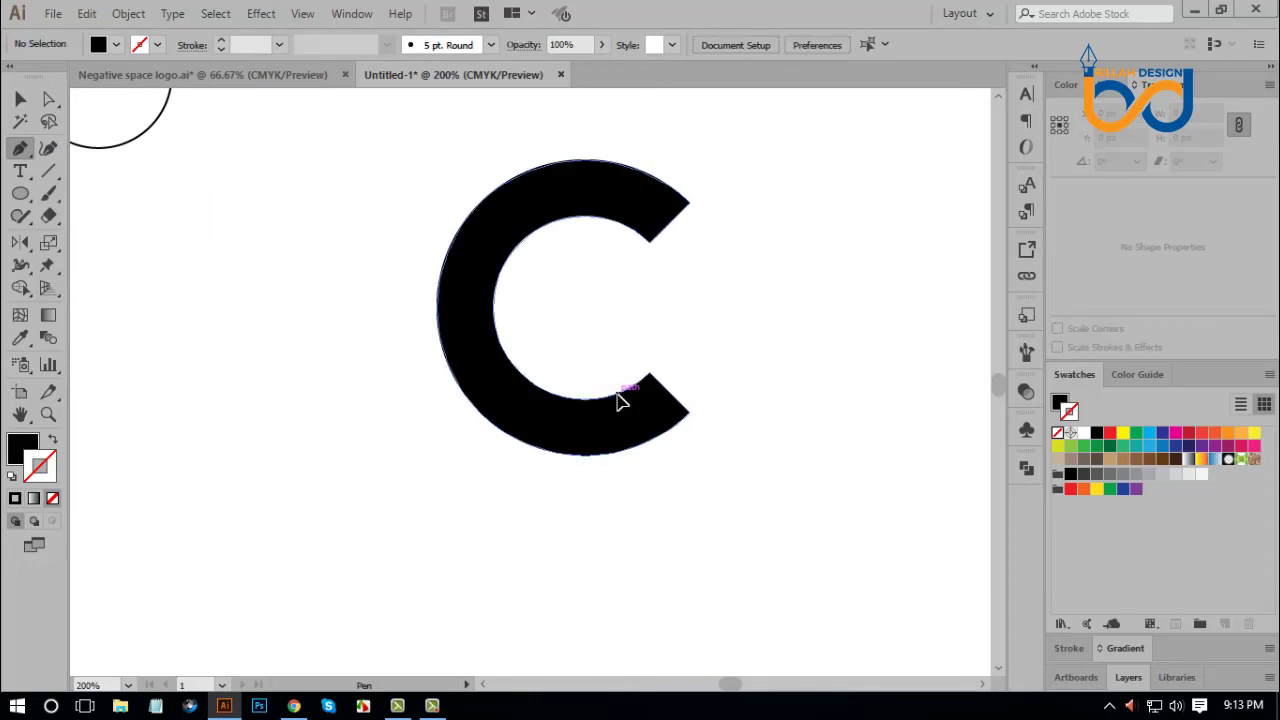
left_click(618, 396)
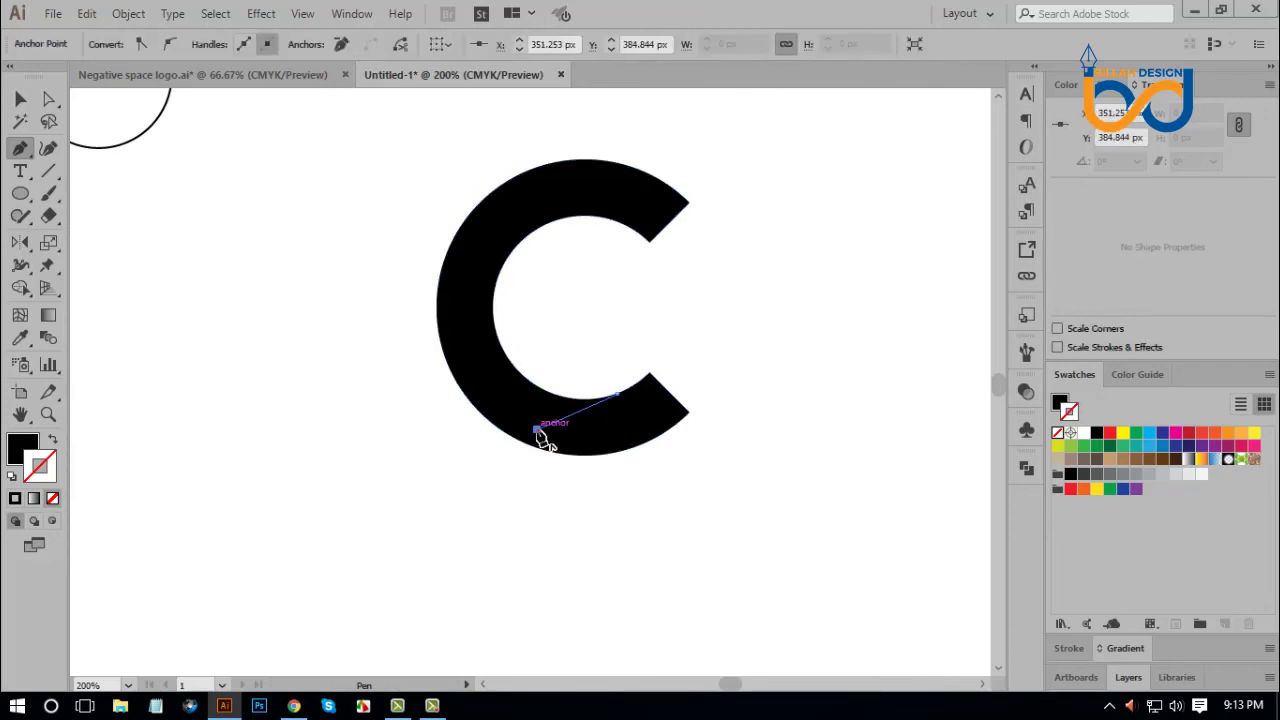
left_click(538, 429)
left_click(576, 369)
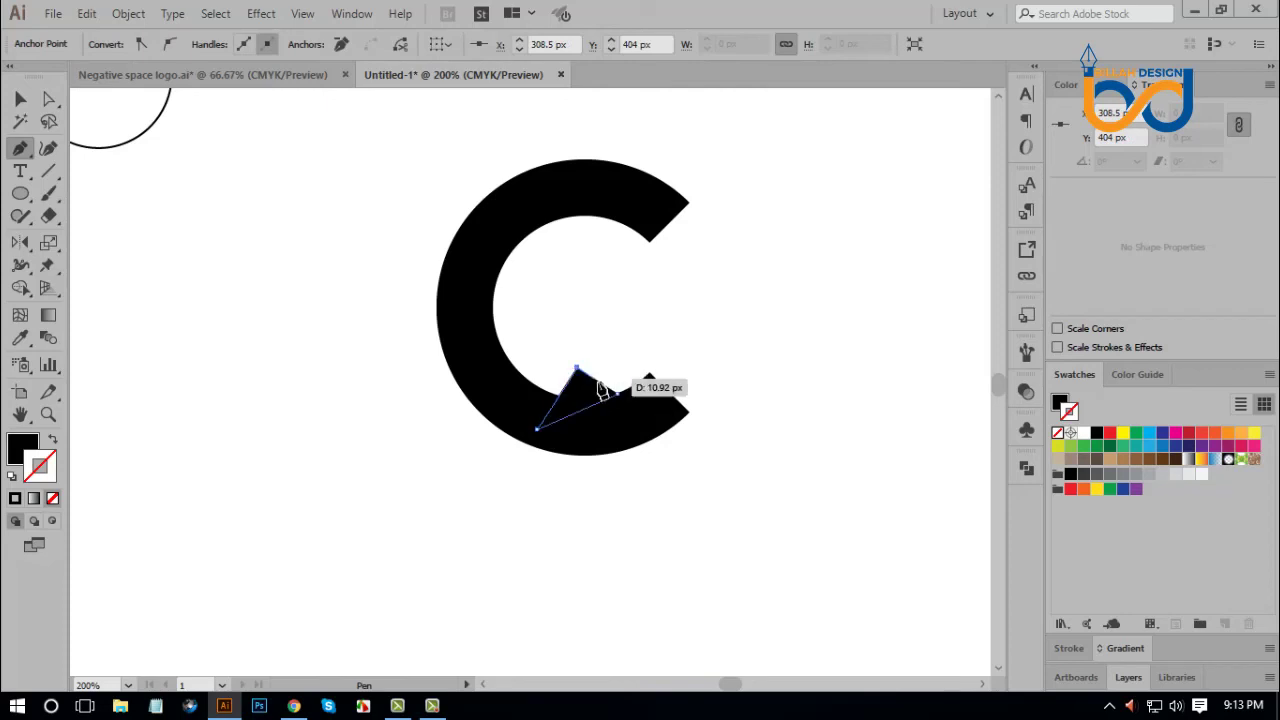
left_click(618, 394)
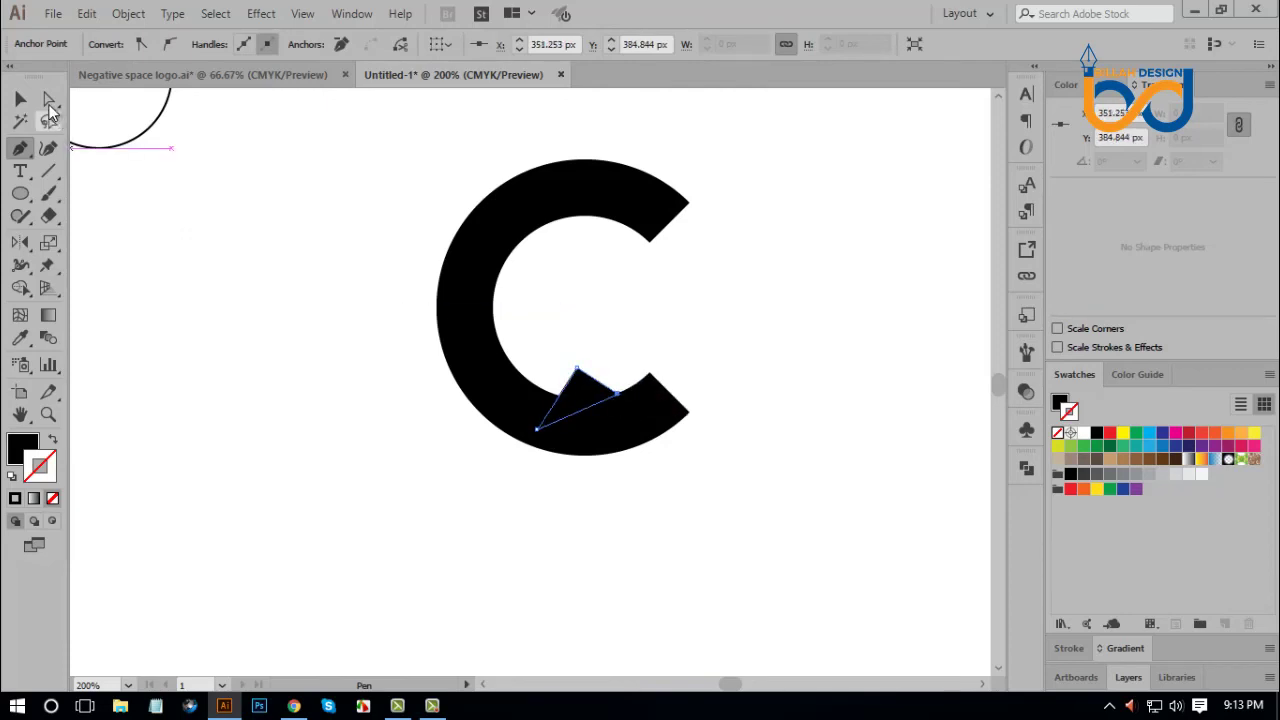
Fill the triangle white and move its right corner onto the C's lower tip.
left_click(1058, 404)
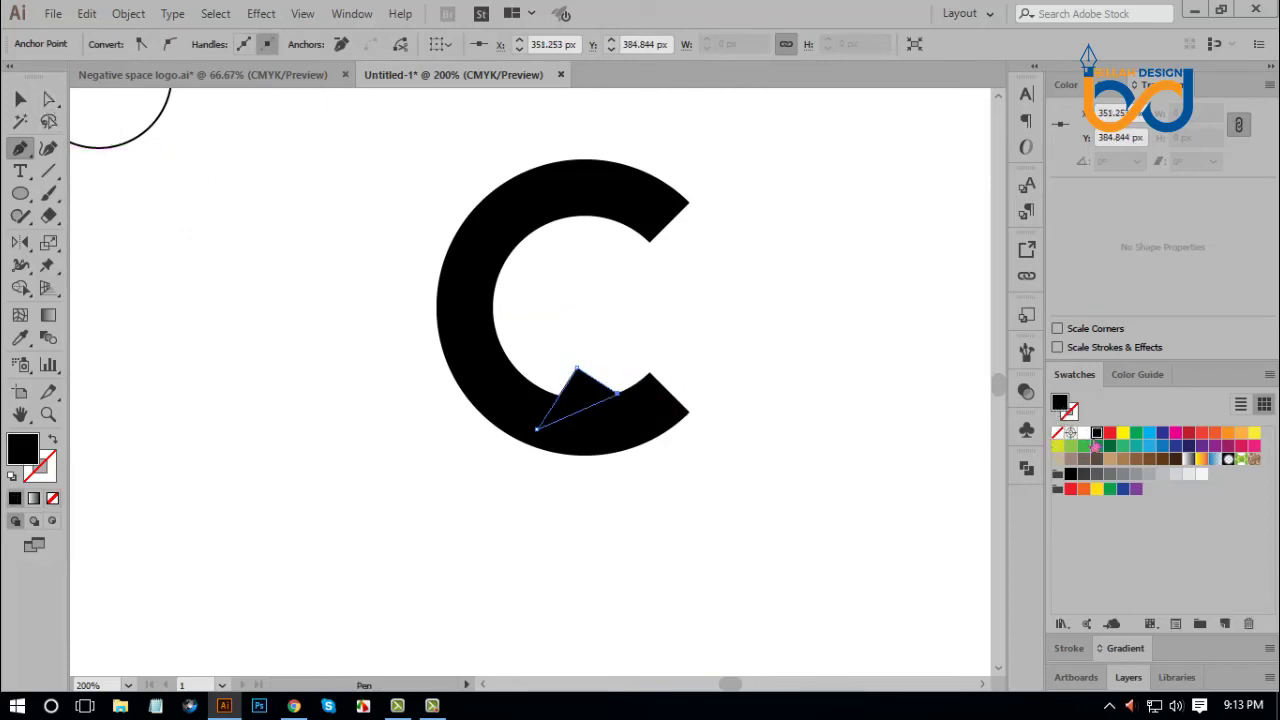
left_click(1083, 432)
left_click(20, 98)
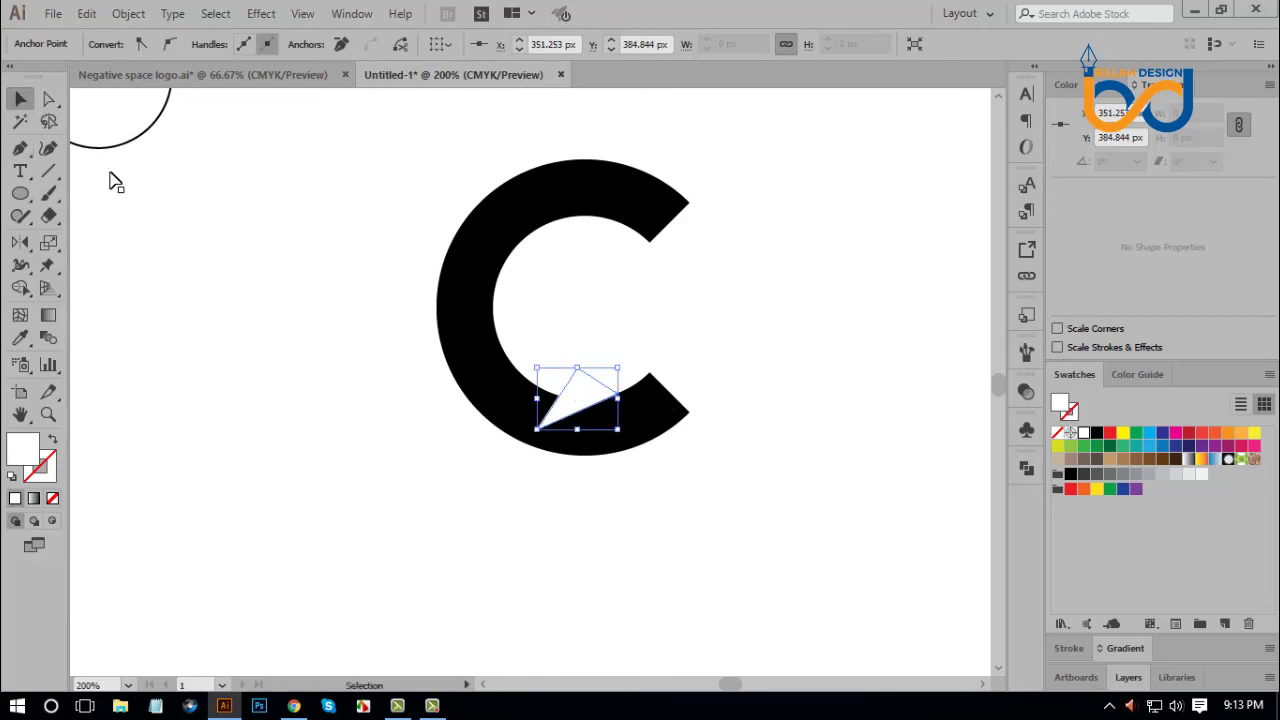
left_click(600, 552)
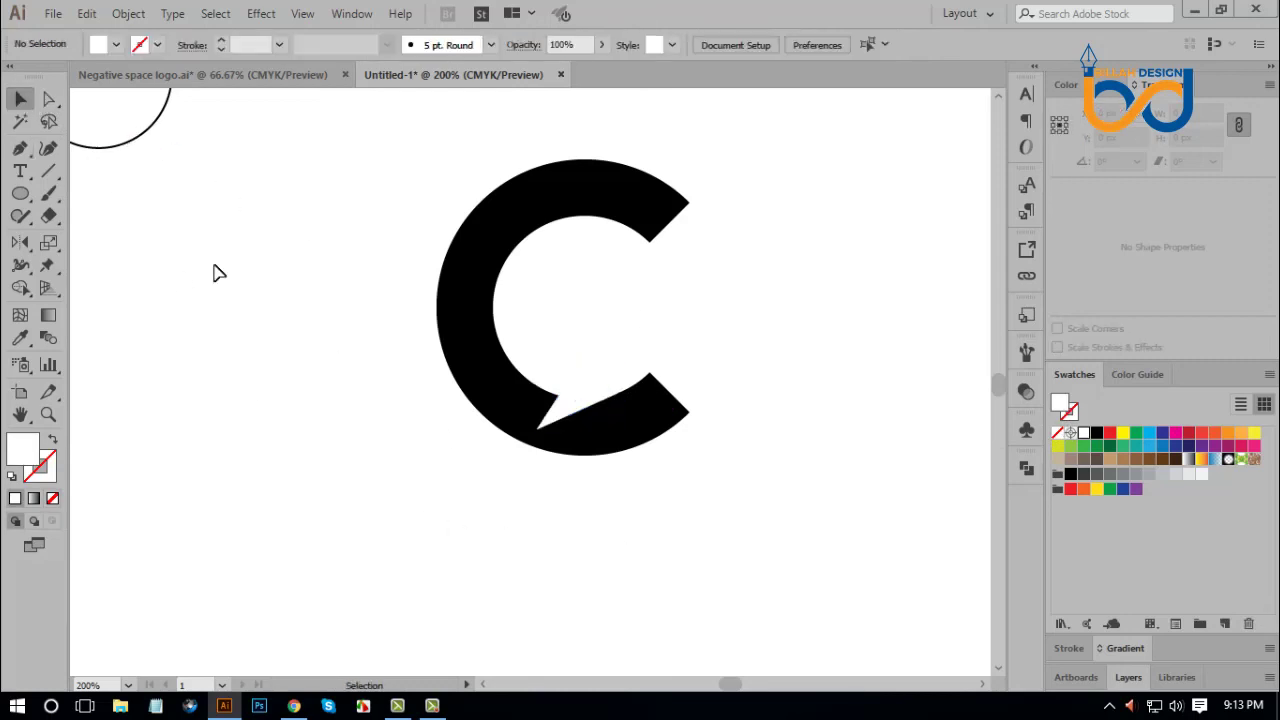
left_click(48, 98)
mouse_move(559, 357)
left_mouse_down()
mouse_move(588, 386)
mouse_move(652, 384)
left_mouse_up()
left_click(686, 521)
key("ctrl+minus")
key("ctrl+minus")
key("ctrl+minus")
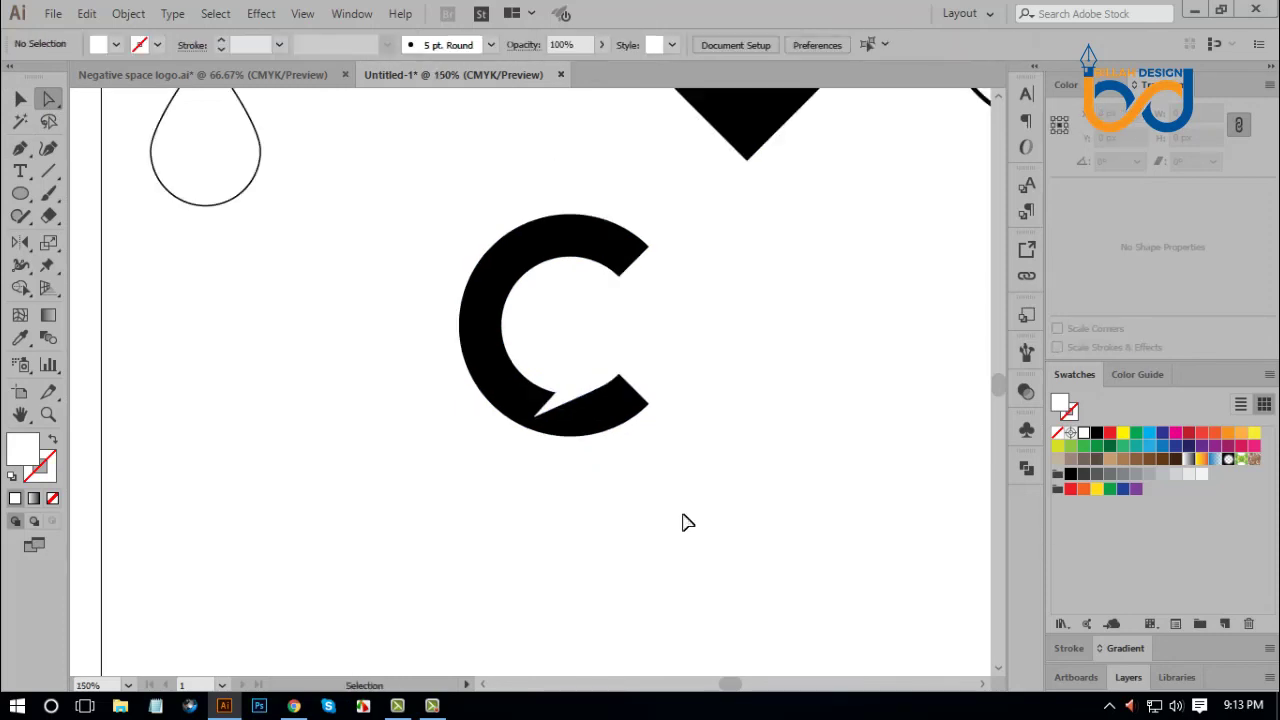
key("ctrl+plus")
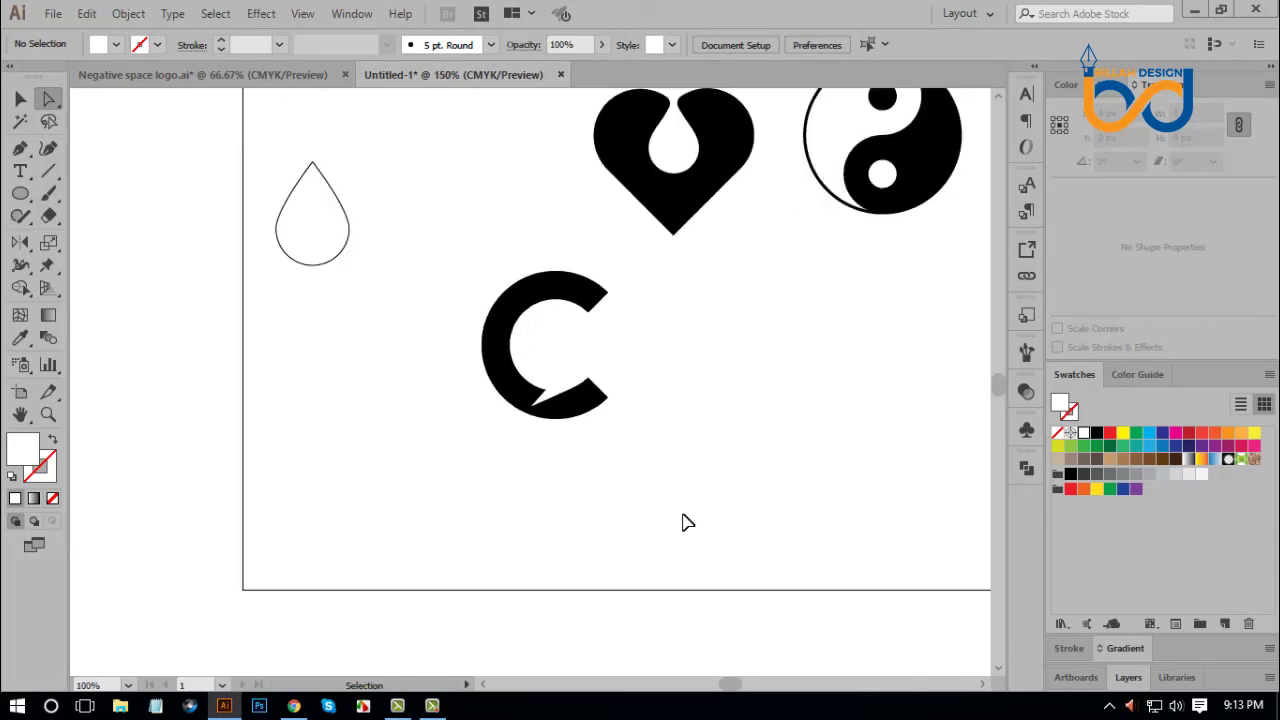
key("ctrl+plus")
left_click_drag(698, 518, 706, 535)
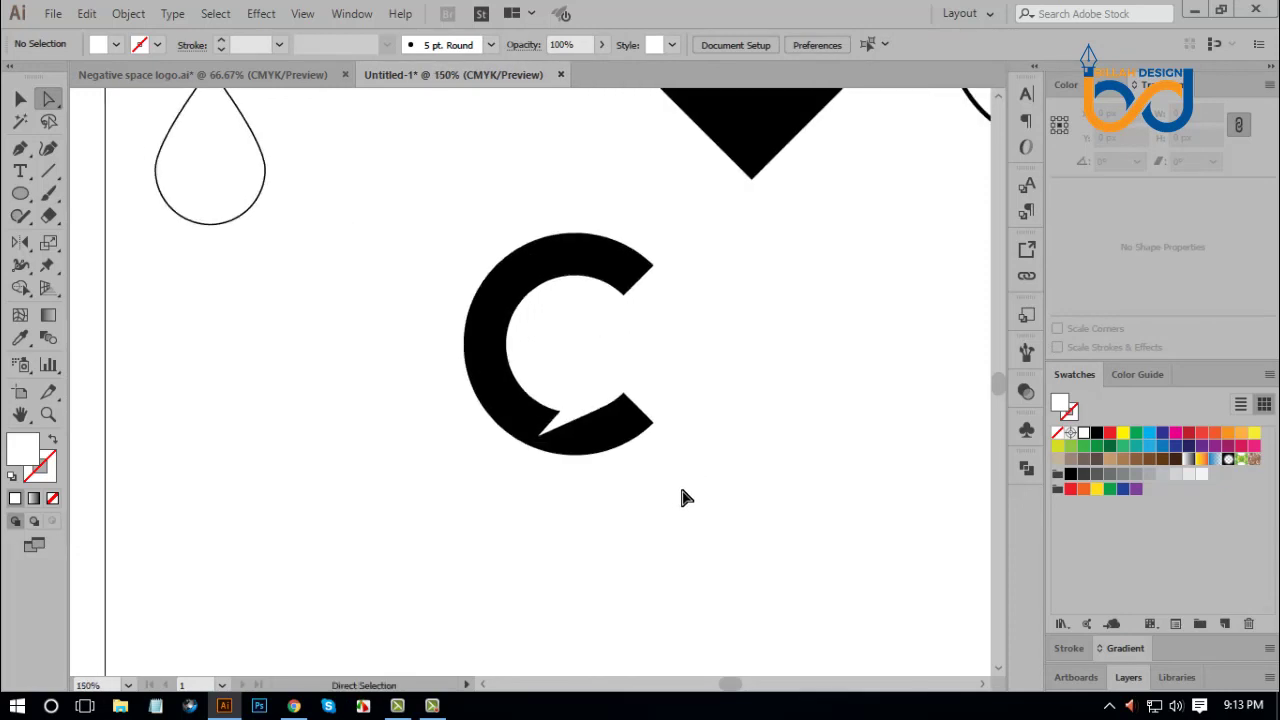
Cut the white triangle out of the C with Minus Front, then zoom in and recentre.
left_click_drag(619, 492, 558, 398)
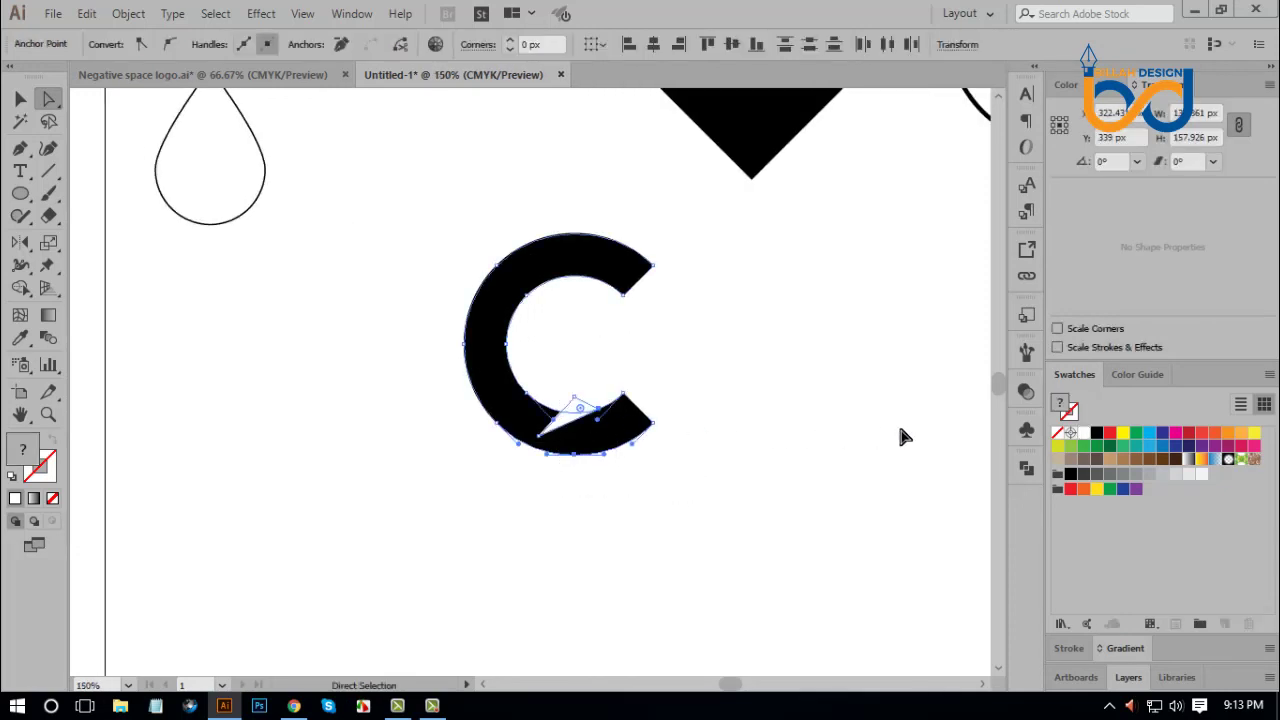
left_click(1026, 467)
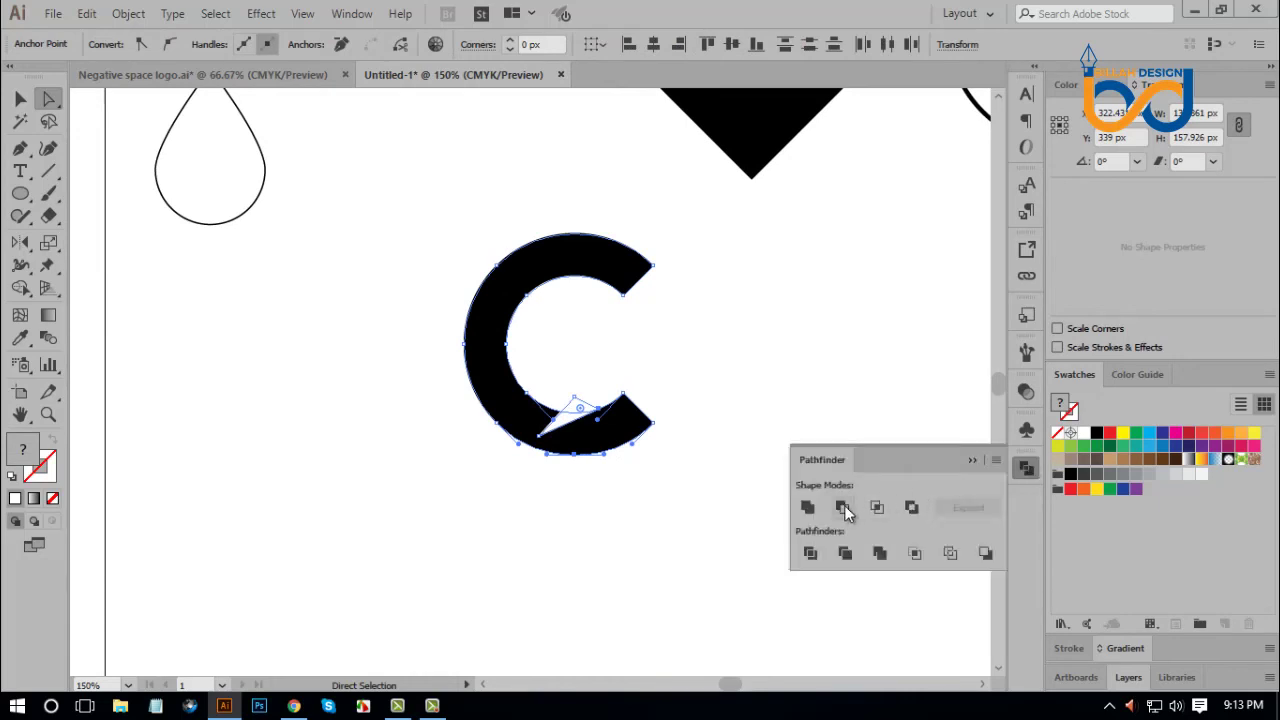
left_click(843, 506)
left_click(1026, 467)
left_click(814, 457)
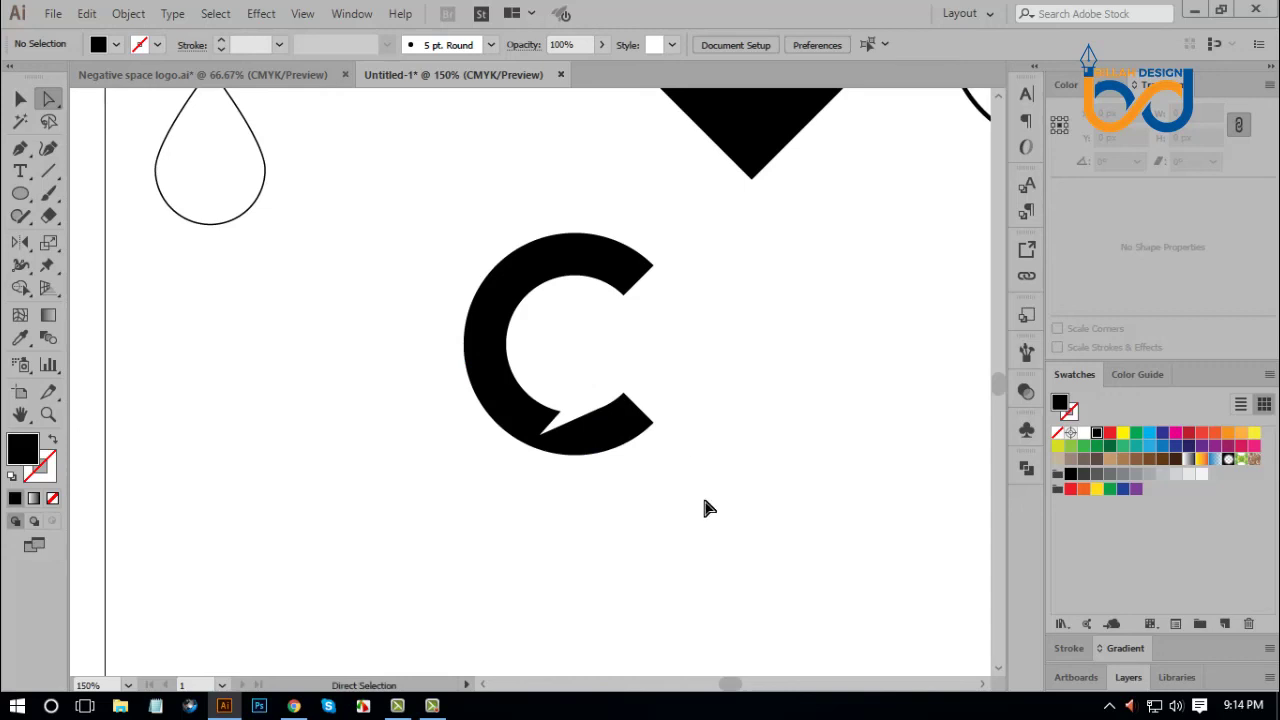
key("ctrl+equal")
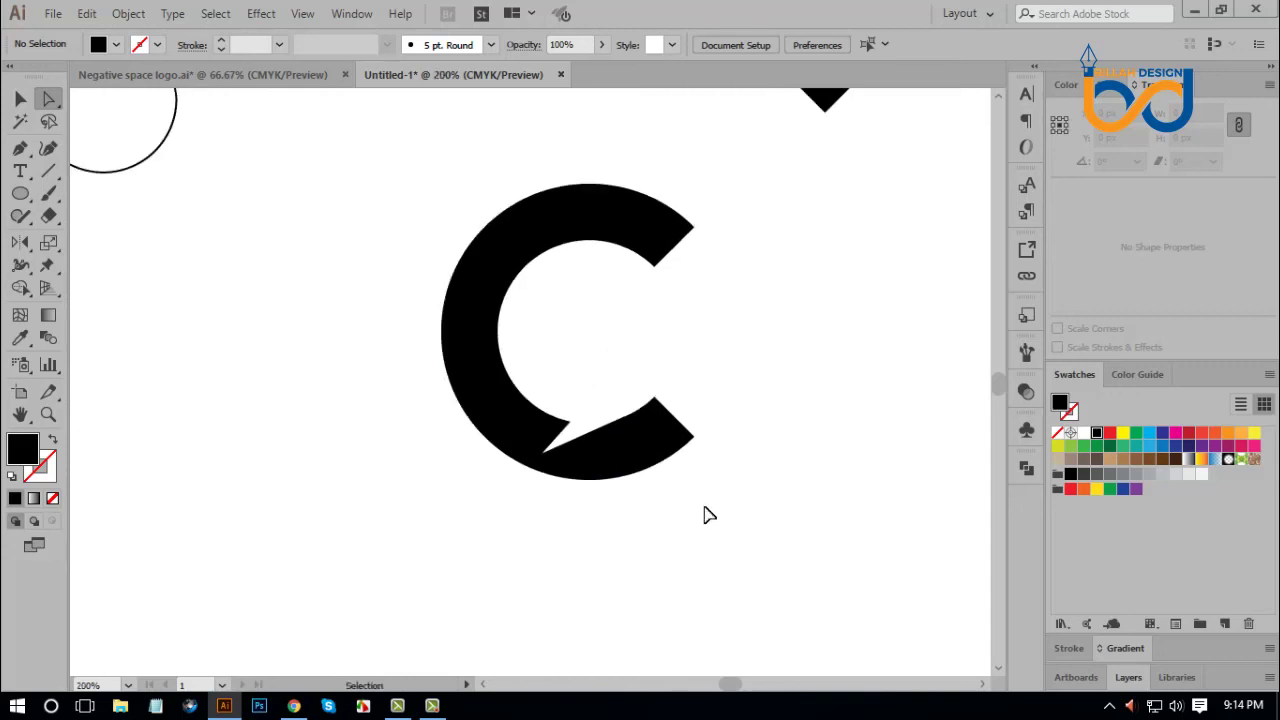
left_click_drag(750, 473, 746, 478)
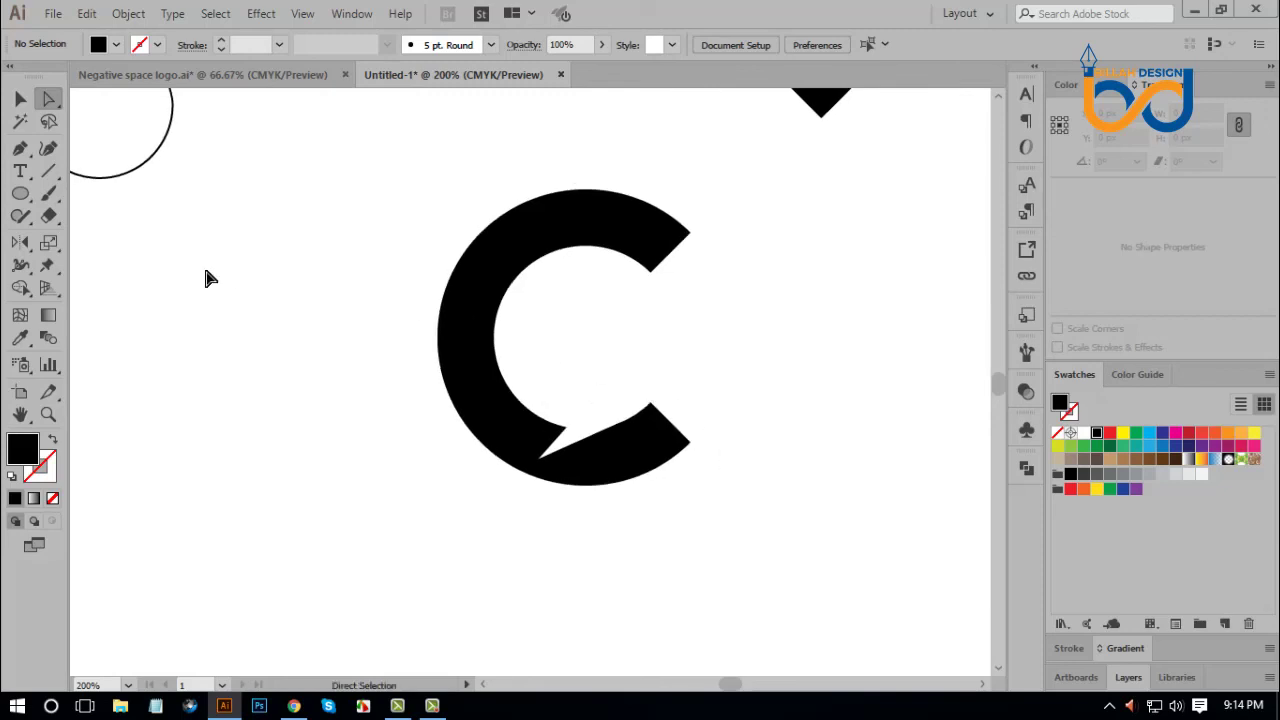
Draw an 11 px black dot in the C's hollow and duplicate it into three dots.
key("v")
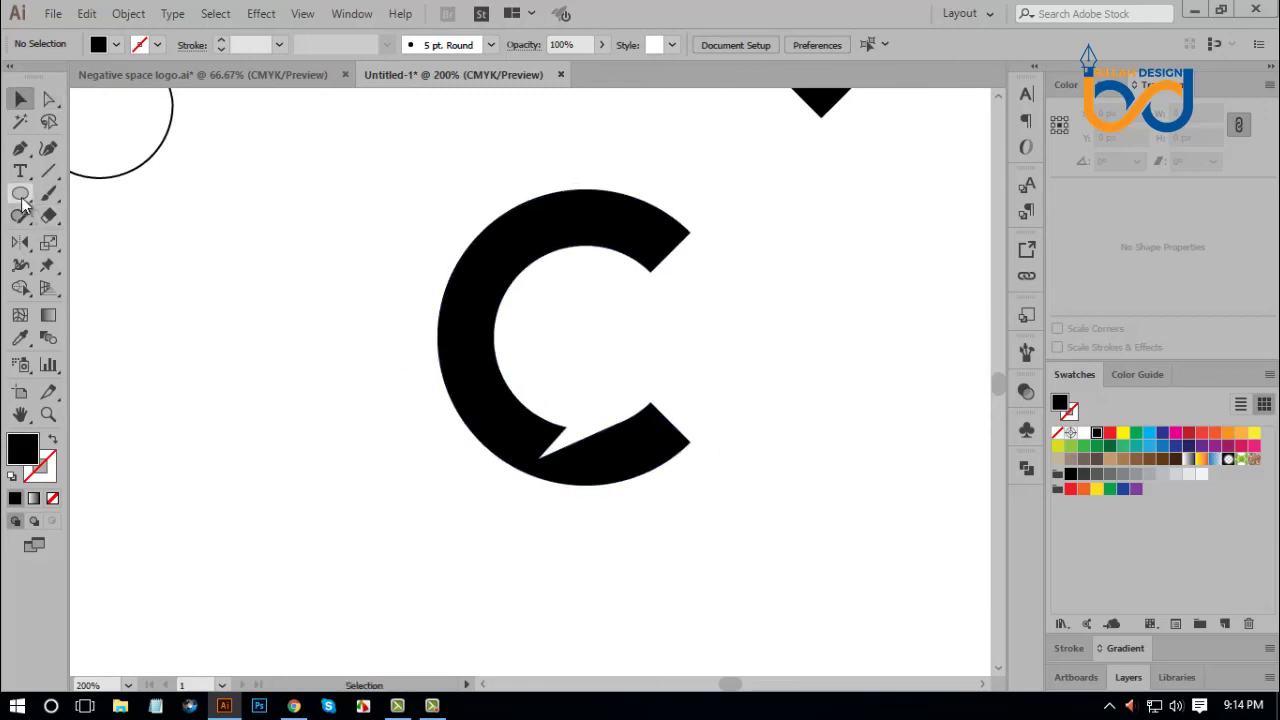
left_click(21, 195)
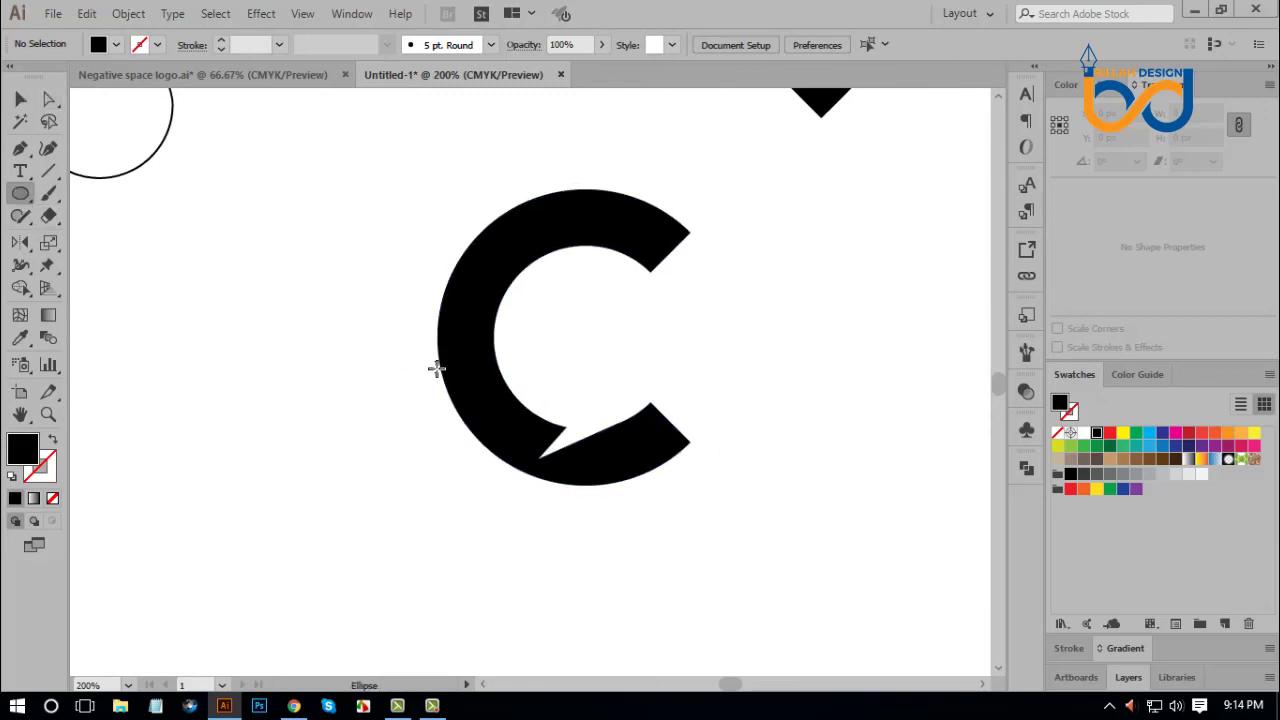
mouse_move(538, 337)
left_mouse_down()
mouse_move(549, 349)
mouse_move(587, 342)
left_mouse_up()
key("v")
left_click(560, 355)
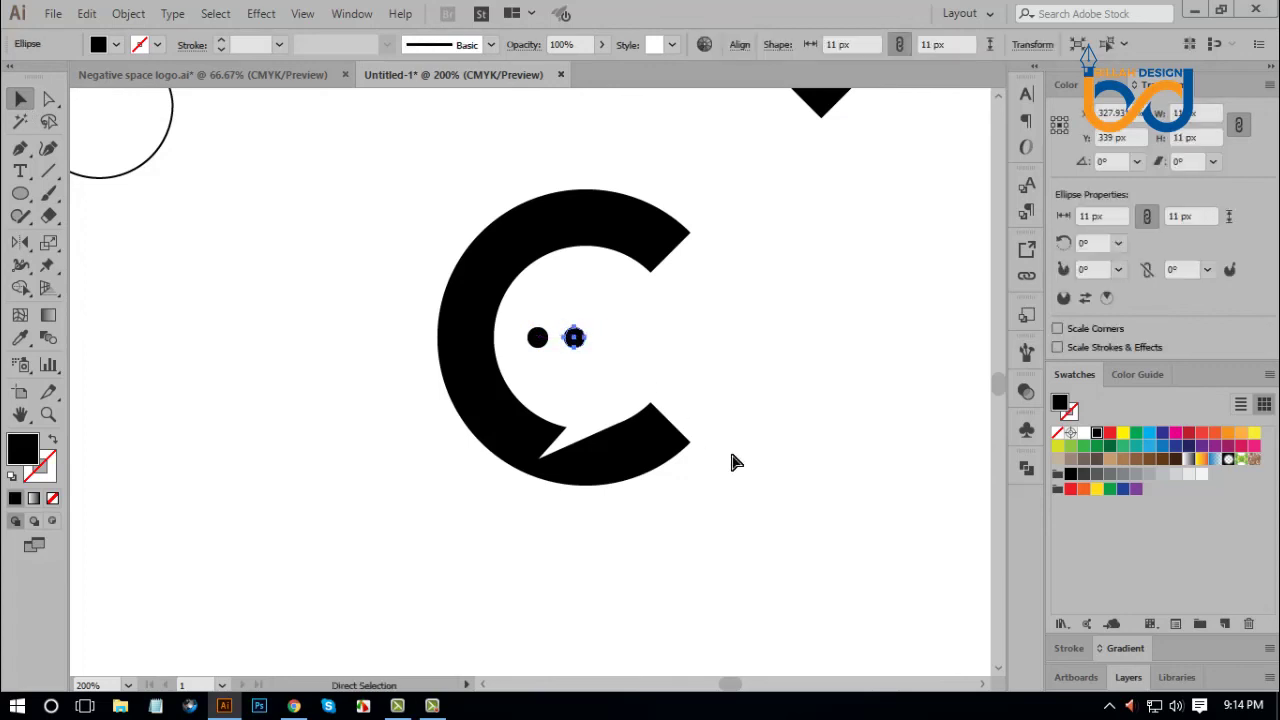
key("ctrl+d")
left_click(703, 423)
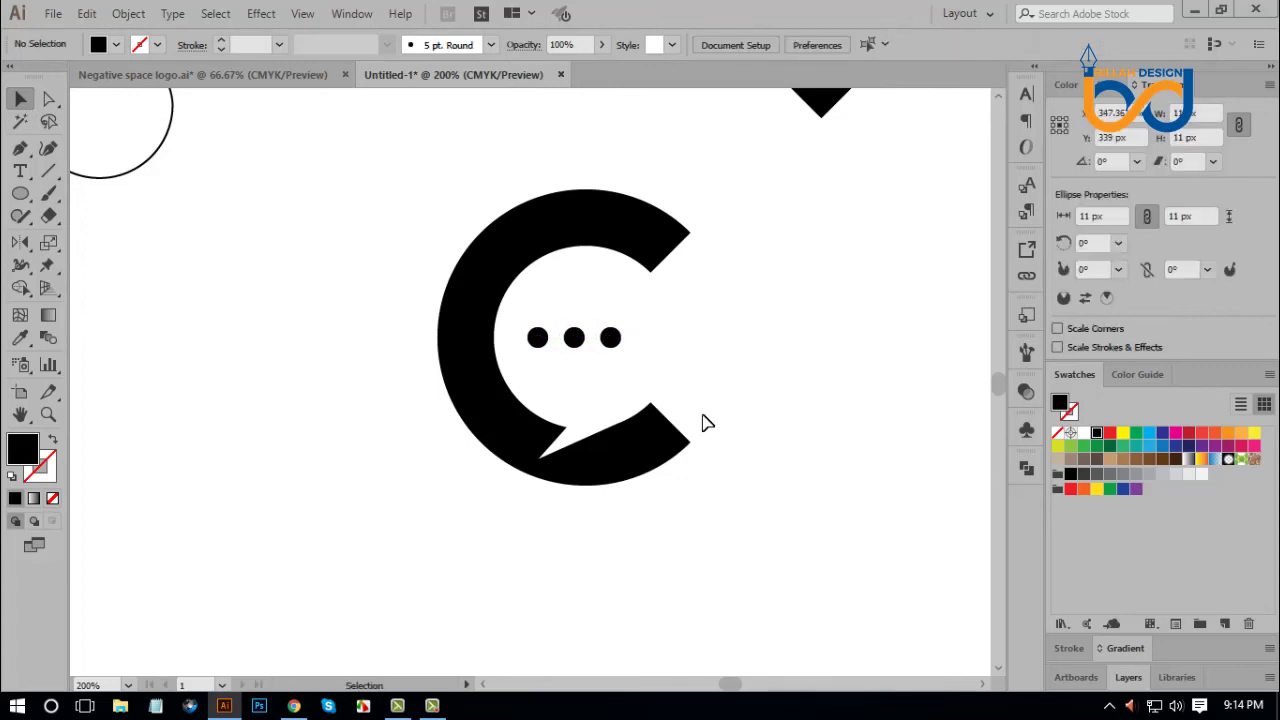
Nudge the three dots right so they sit centred in the hollow.
left_click_drag(678, 322, 537, 350)
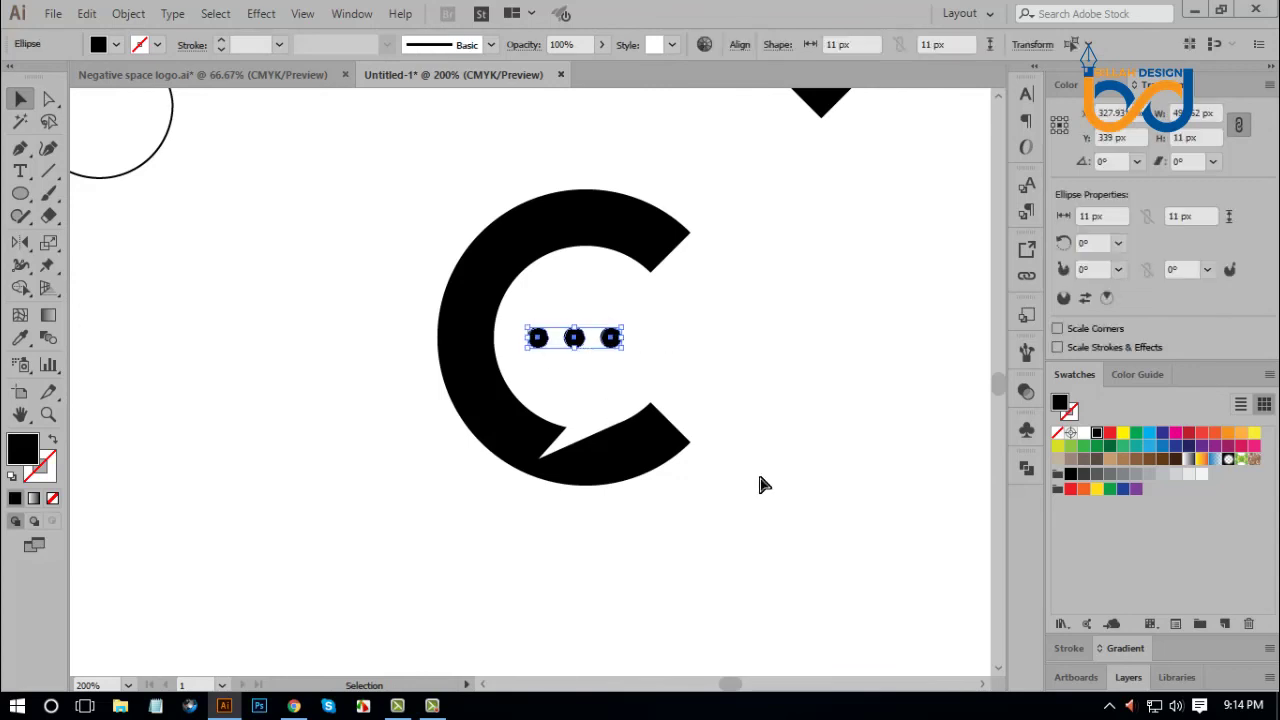
key("v")
key("Right")
key("Right")
key("Right")
key("Right")
key("Right")
key("Right")
left_click(769, 412)
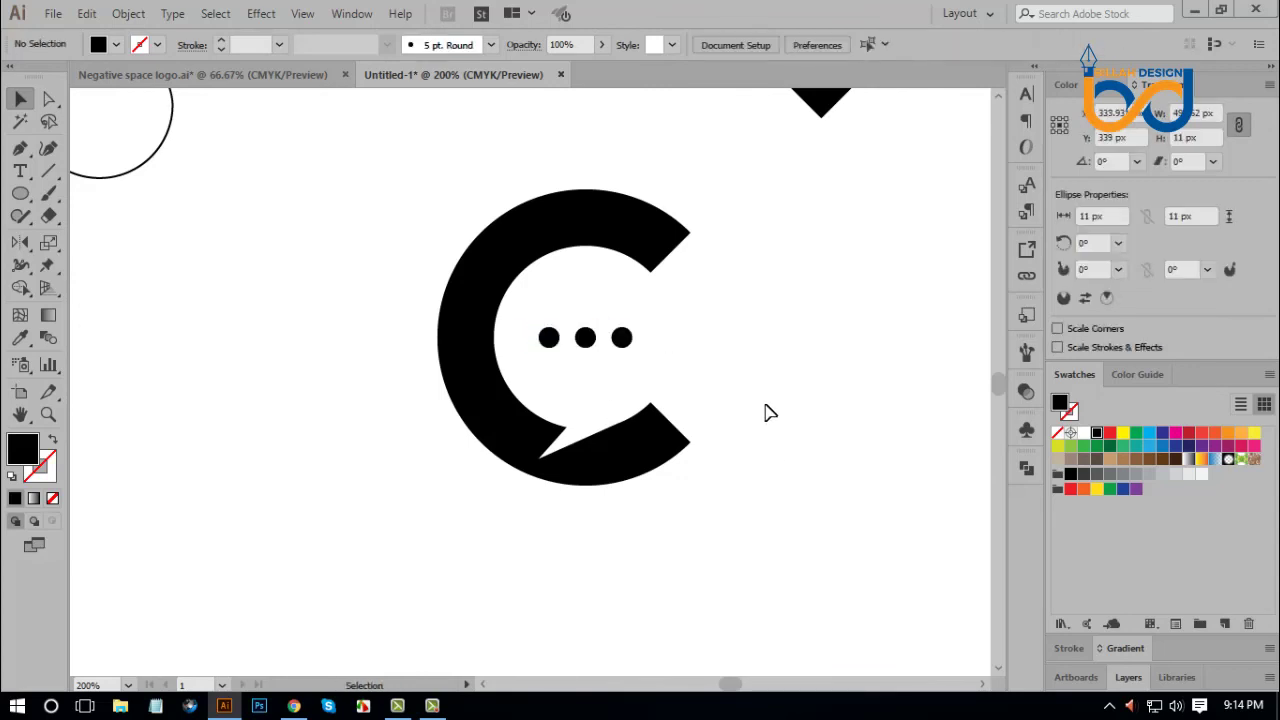
Check the dots' alignment within the C logo, then zoom out to the whole artboard.
left_click_drag(731, 199, 600, 500)
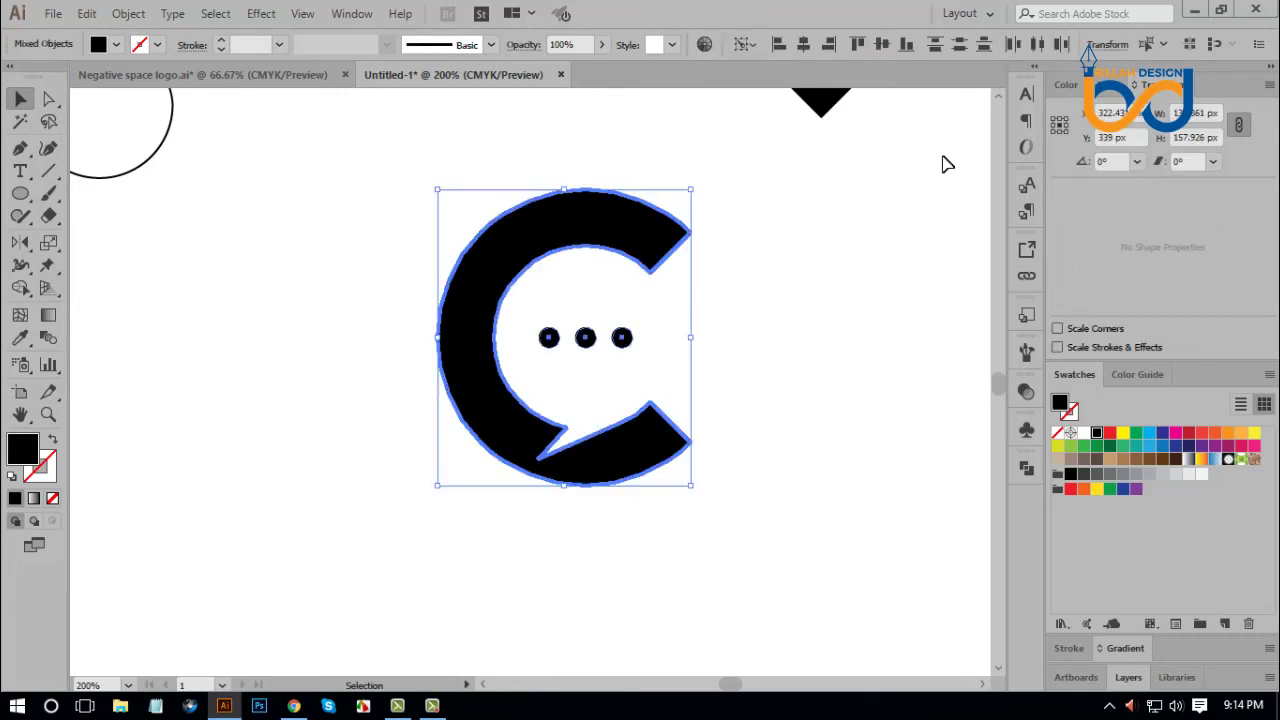
left_click(844, 400)
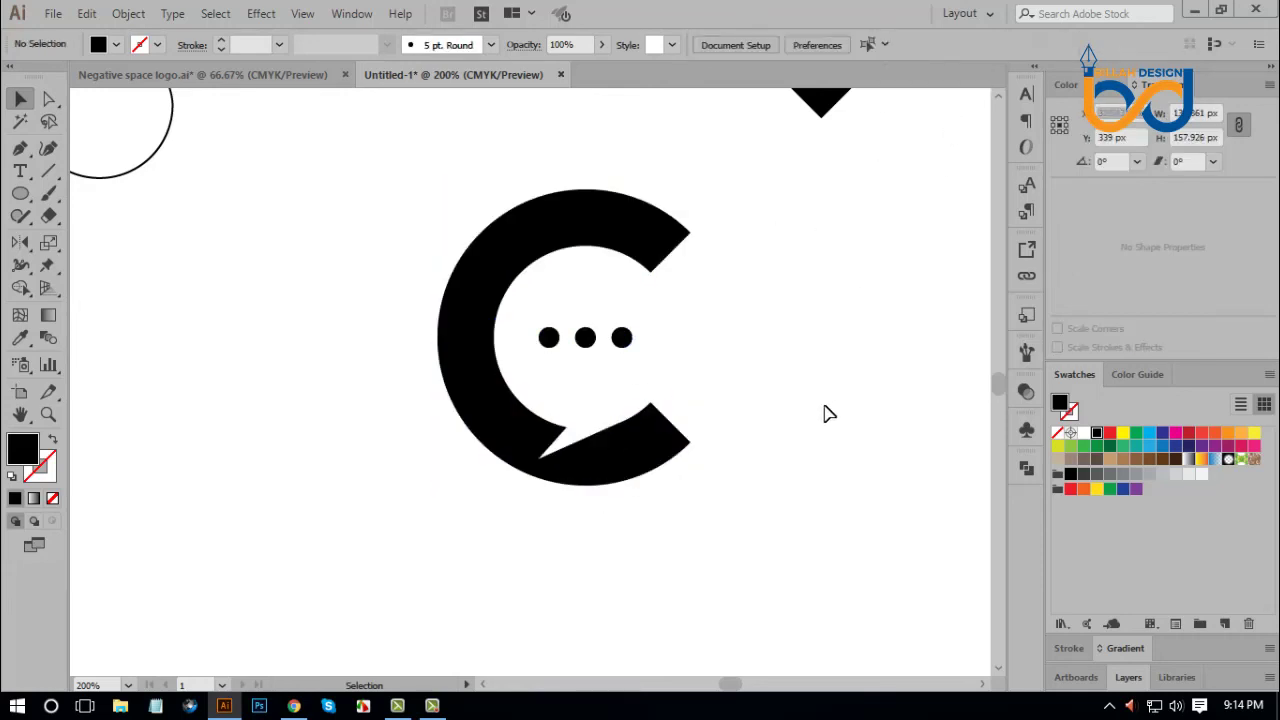
mouse_move(735, 222)
left_mouse_down()
mouse_move(514, 486)
mouse_move(454, 491)
left_mouse_up()
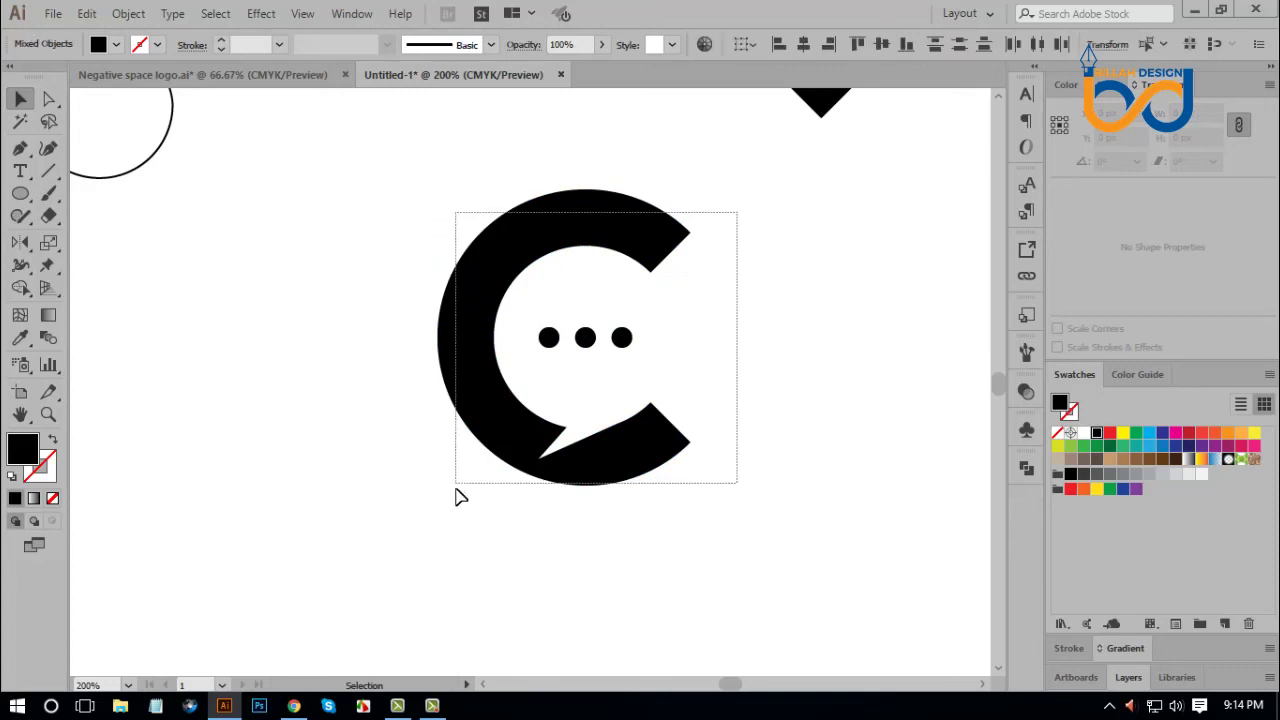
left_click(706, 545)
left_click(622, 337)
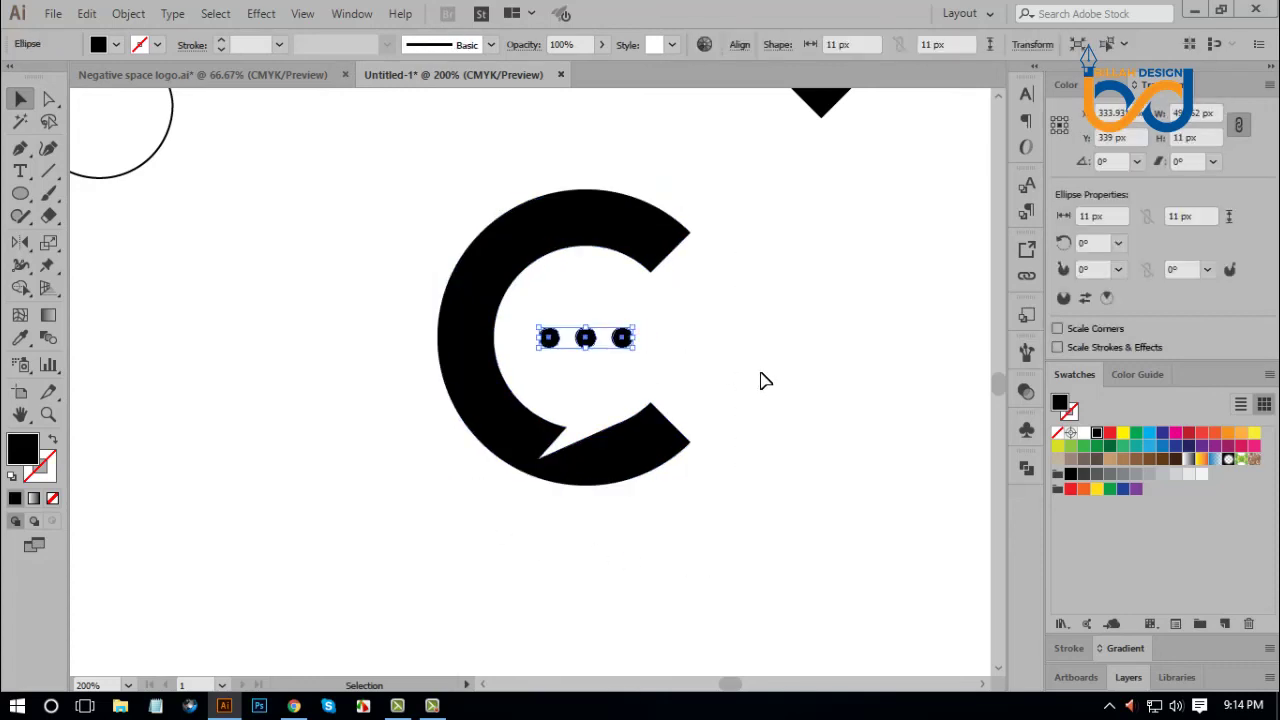
left_click(791, 408)
key("ctrl+minus")
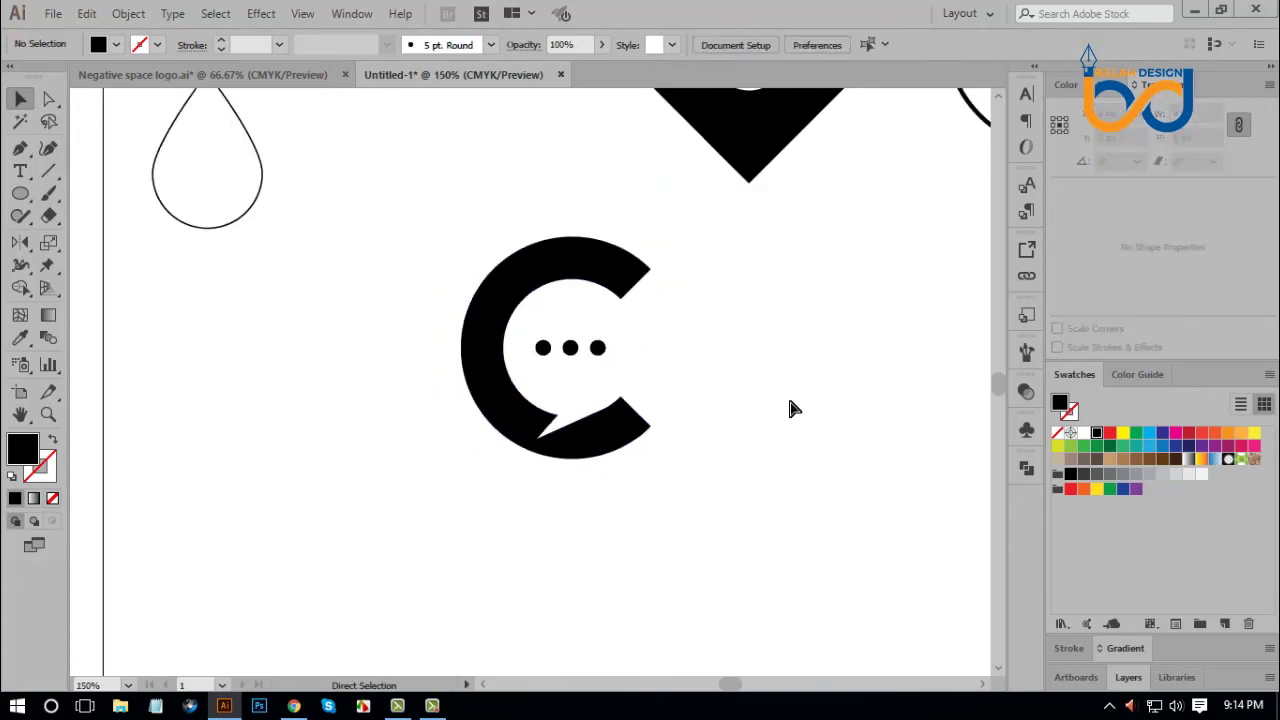
key("ctrl+minus")
key("ctrl+minus")
key("ctrl+plus")
key("ctrl+plus")
key("ctrl+minus")
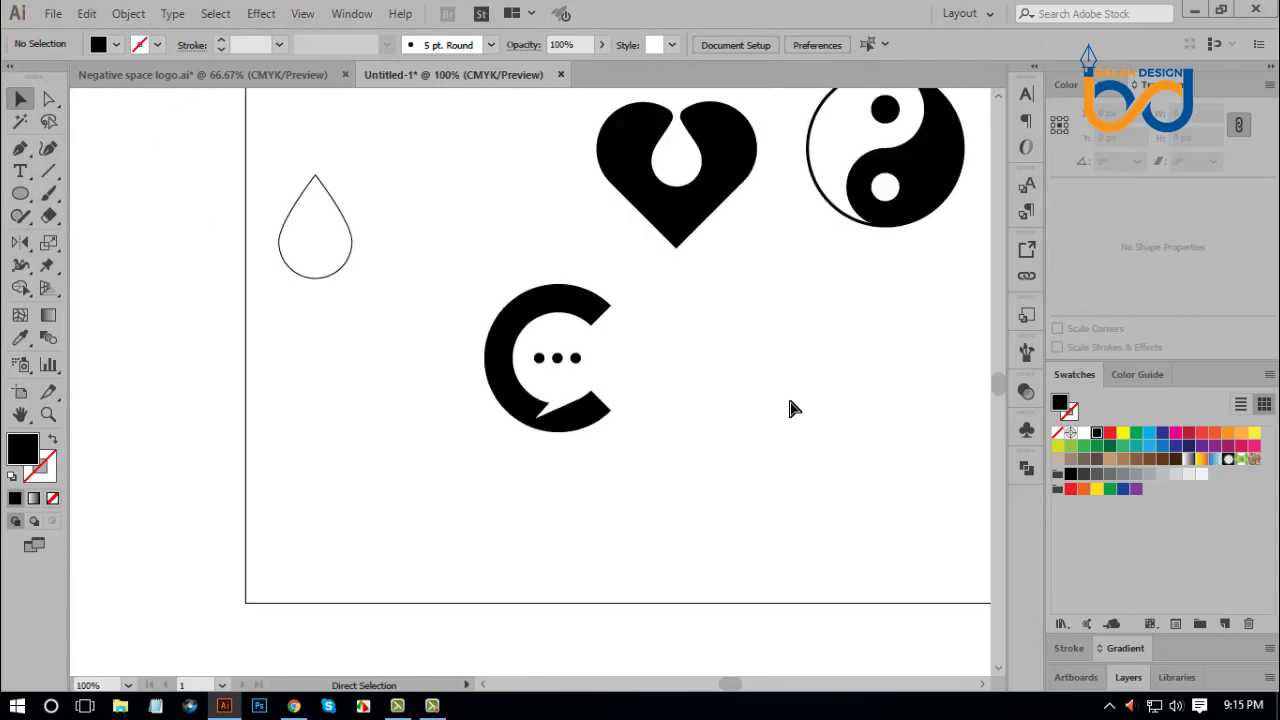
key("ctrl+minus")
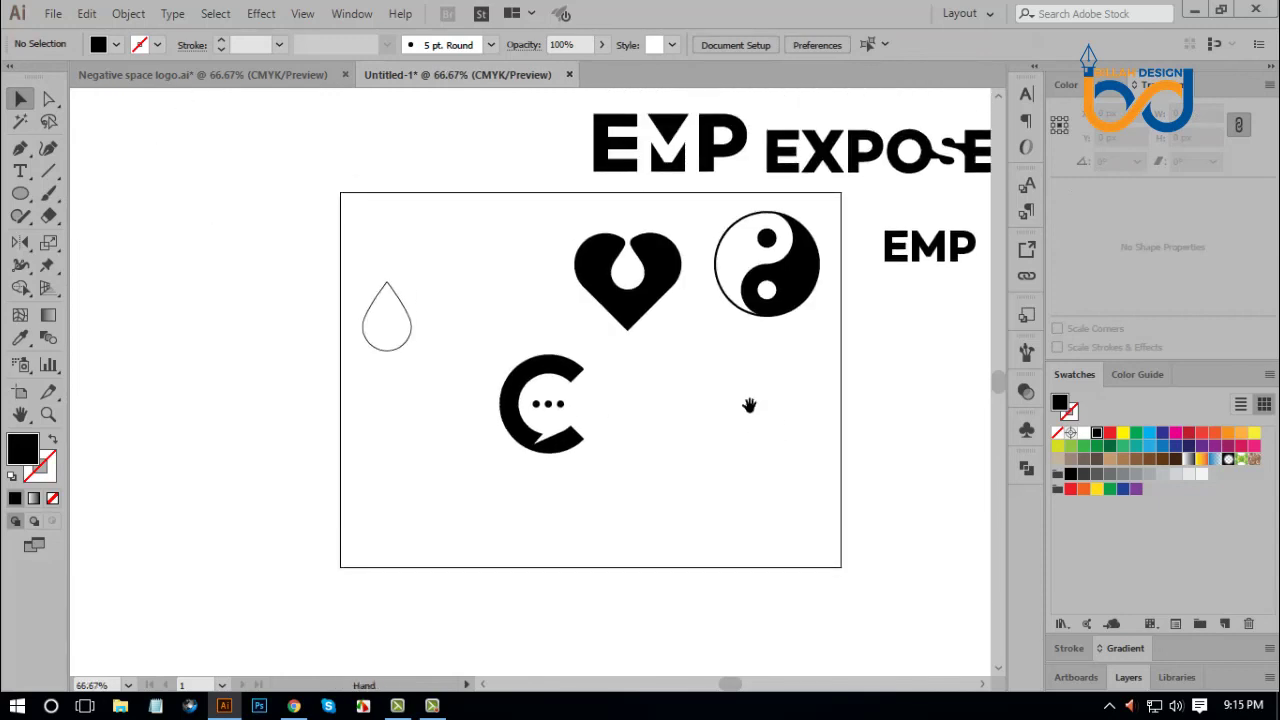
Move the drop left off the artboard and the C logo up beside the heart.
scroll(747, 400, "up", 1)
left_click_drag(505, 344, 594, 480)
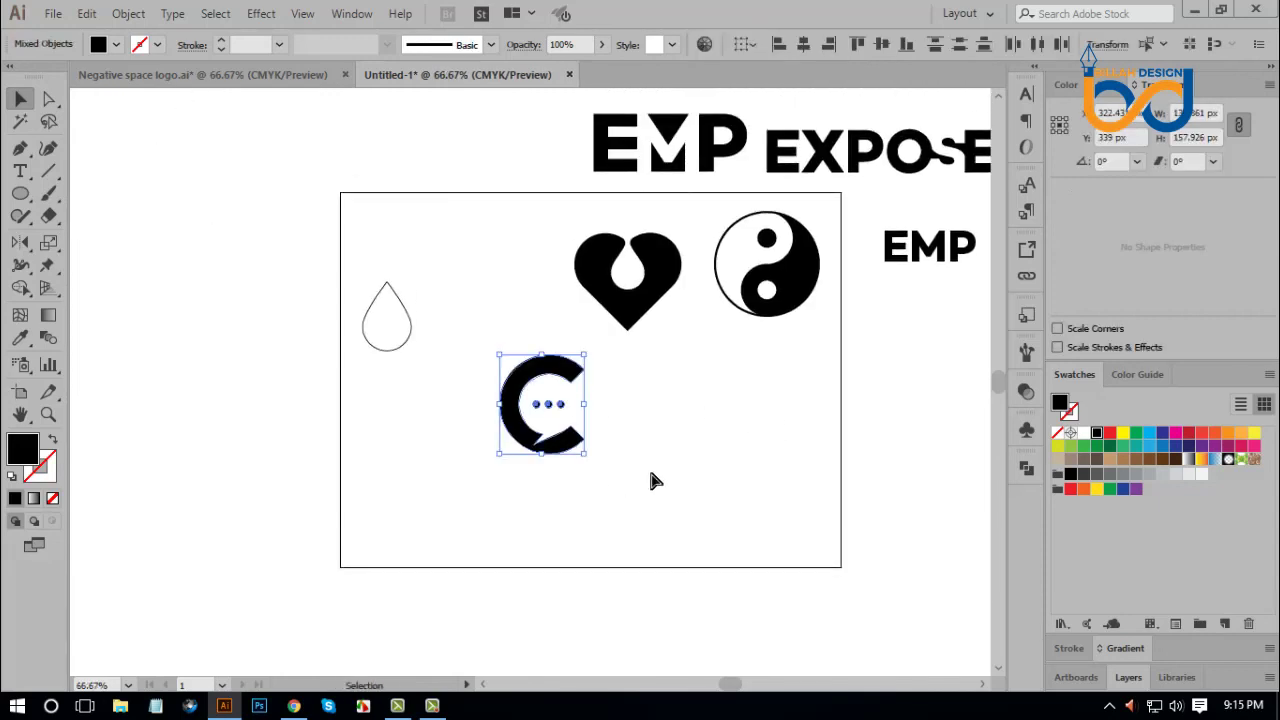
left_click(662, 490)
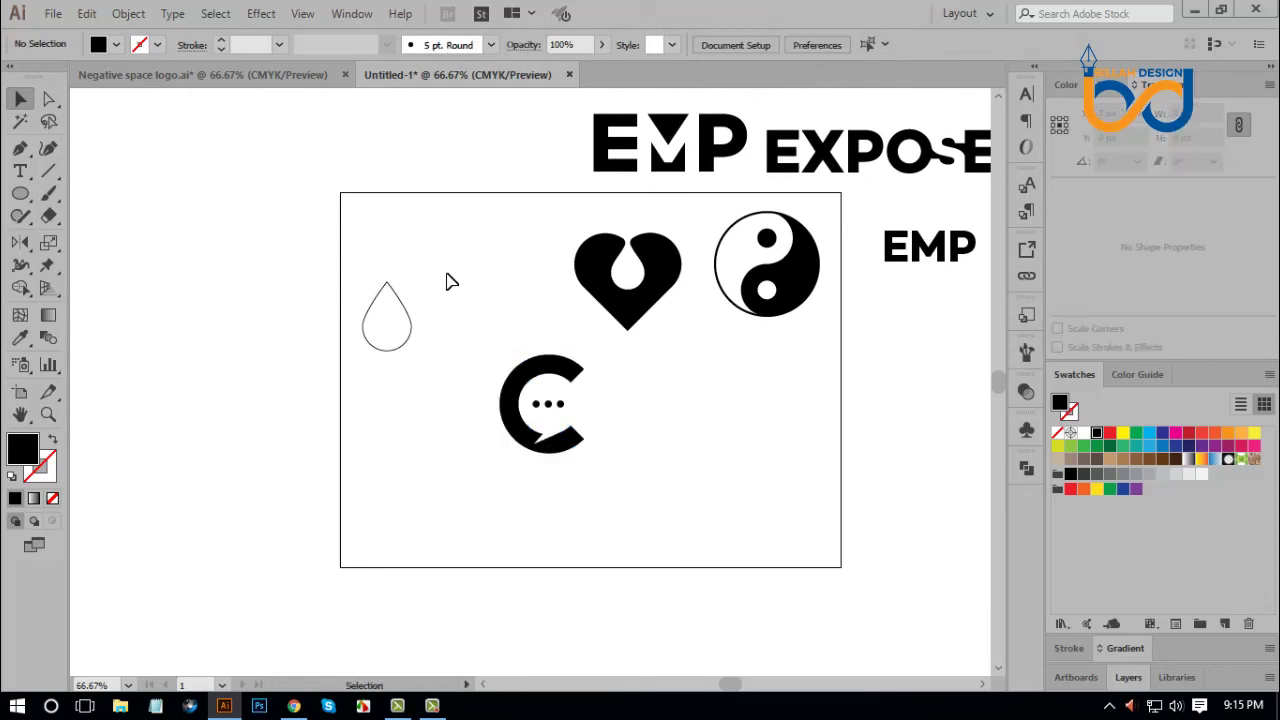
left_click_drag(450, 246, 372, 394)
left_click(416, 400)
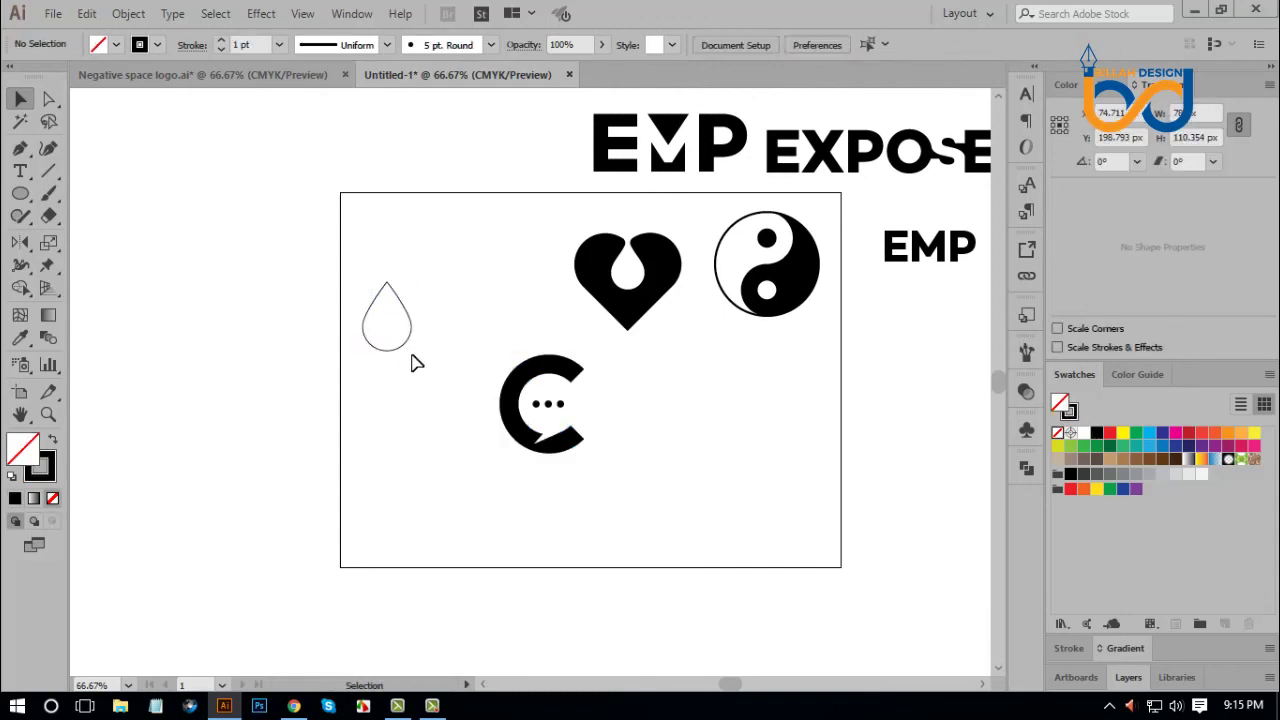
left_click_drag(403, 349, 292, 344)
left_click(478, 336)
left_click(570, 452)
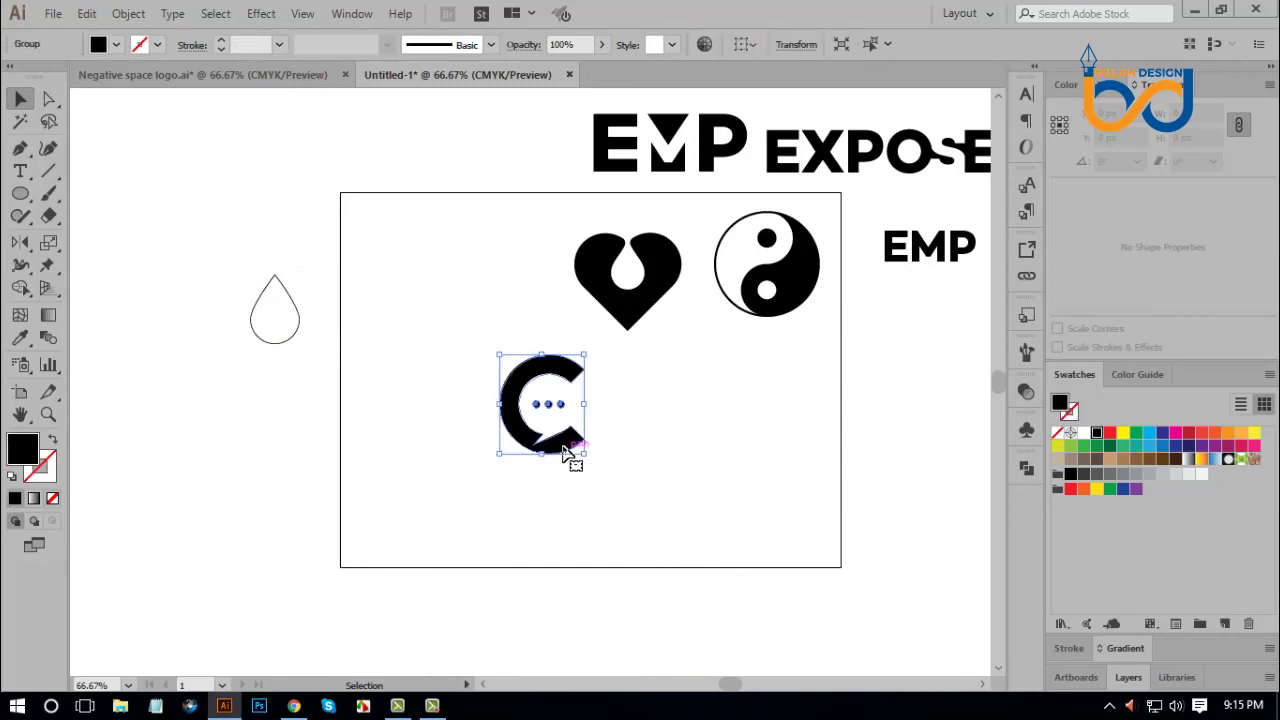
left_click_drag(570, 452, 478, 322)
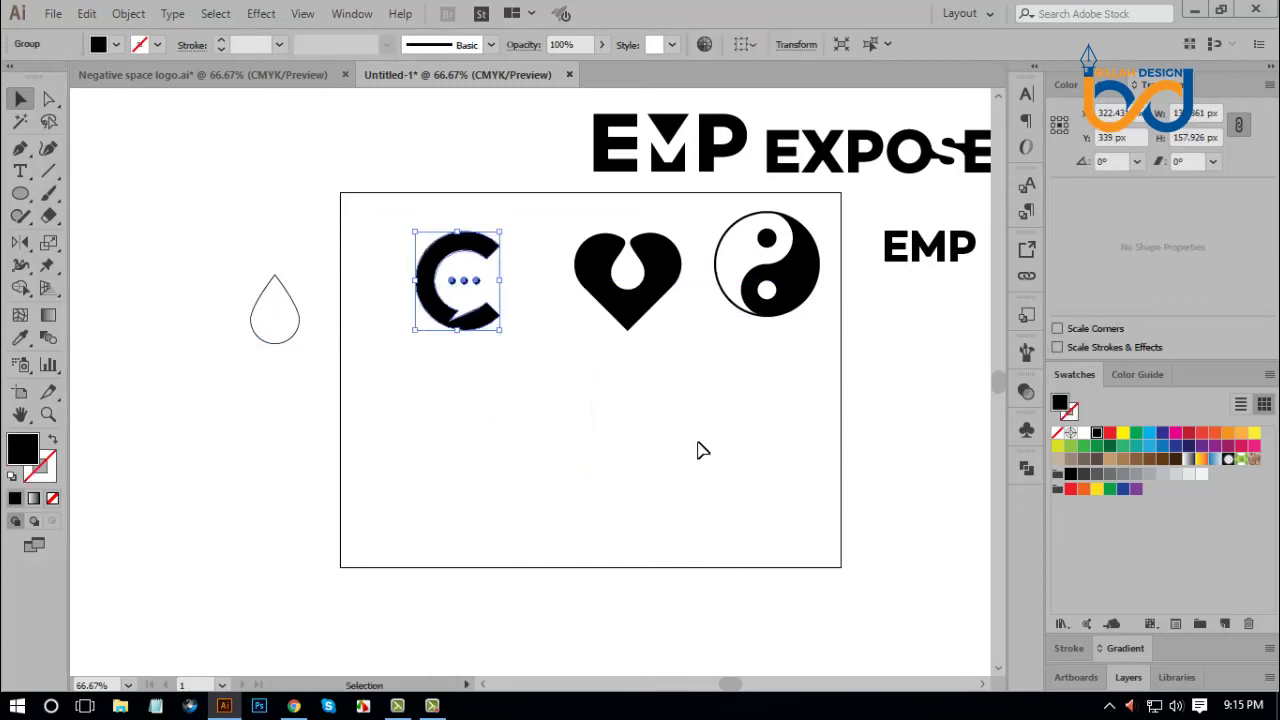
left_click(908, 194)
Bring EXPOSE and EMP onto the artboard below the C, scaling each down slightly.
mouse_move(877, 145)
left_mouse_down()
mouse_move(733, 388)
mouse_move(691, 397)
left_mouse_up()
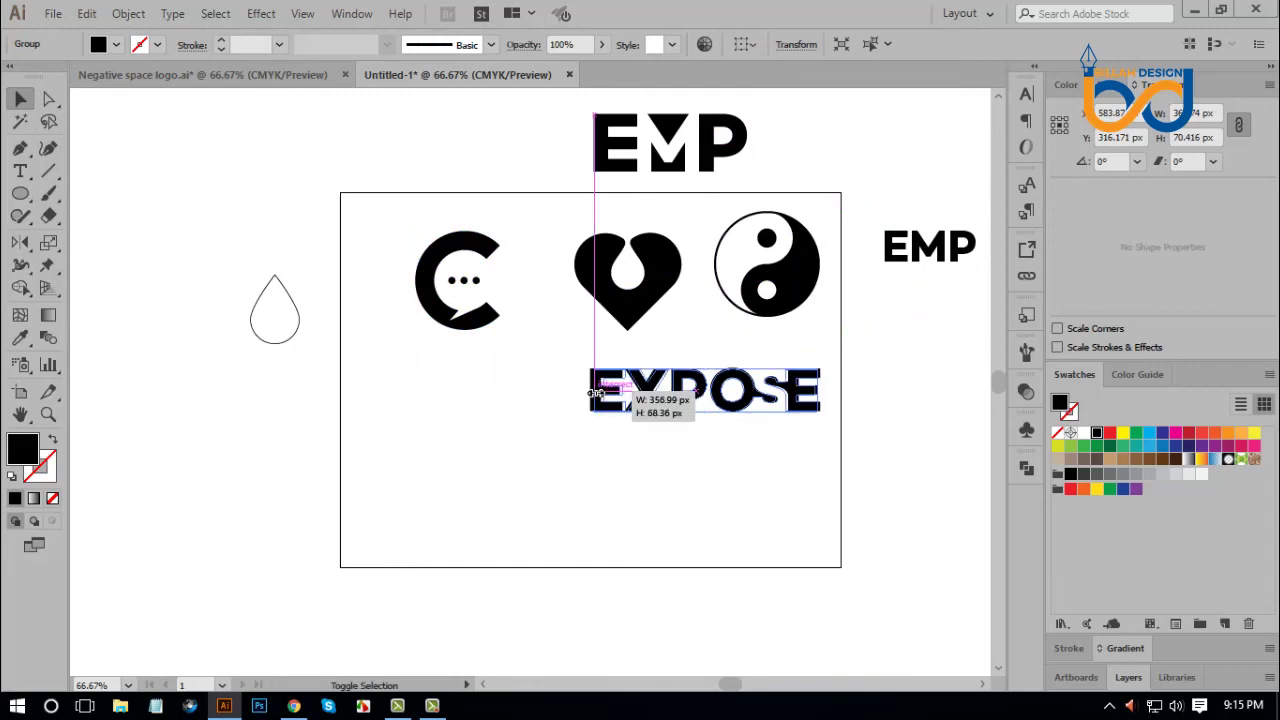
left_click_drag(595, 393, 607, 393)
left_click(640, 300)
left_click_drag(694, 155, 513, 428)
left_click_drag(578, 401, 571, 400)
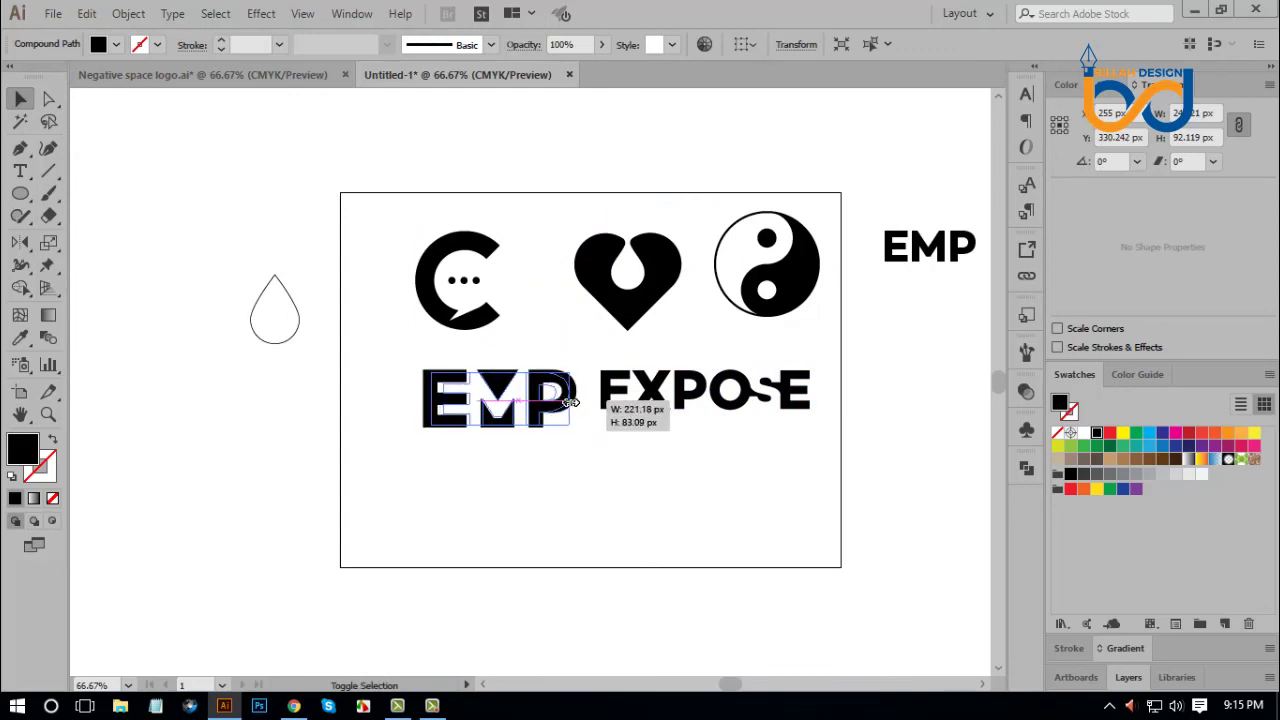
left_click(640, 496)
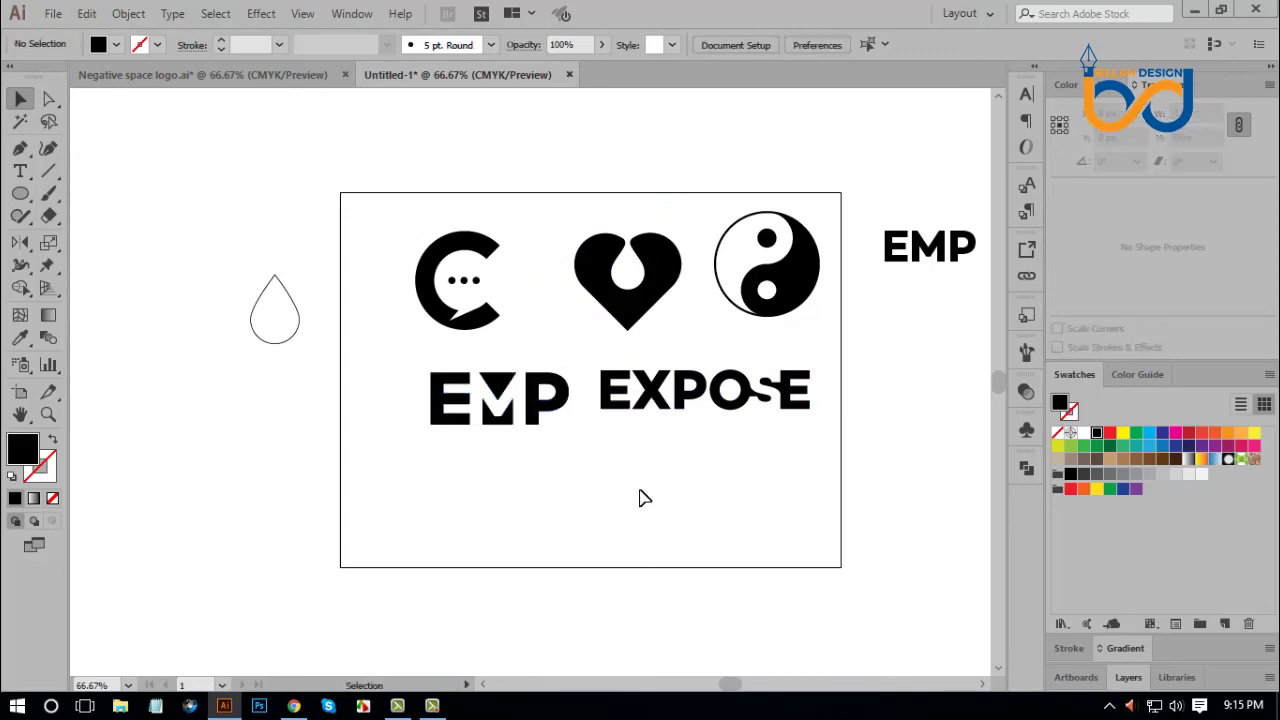